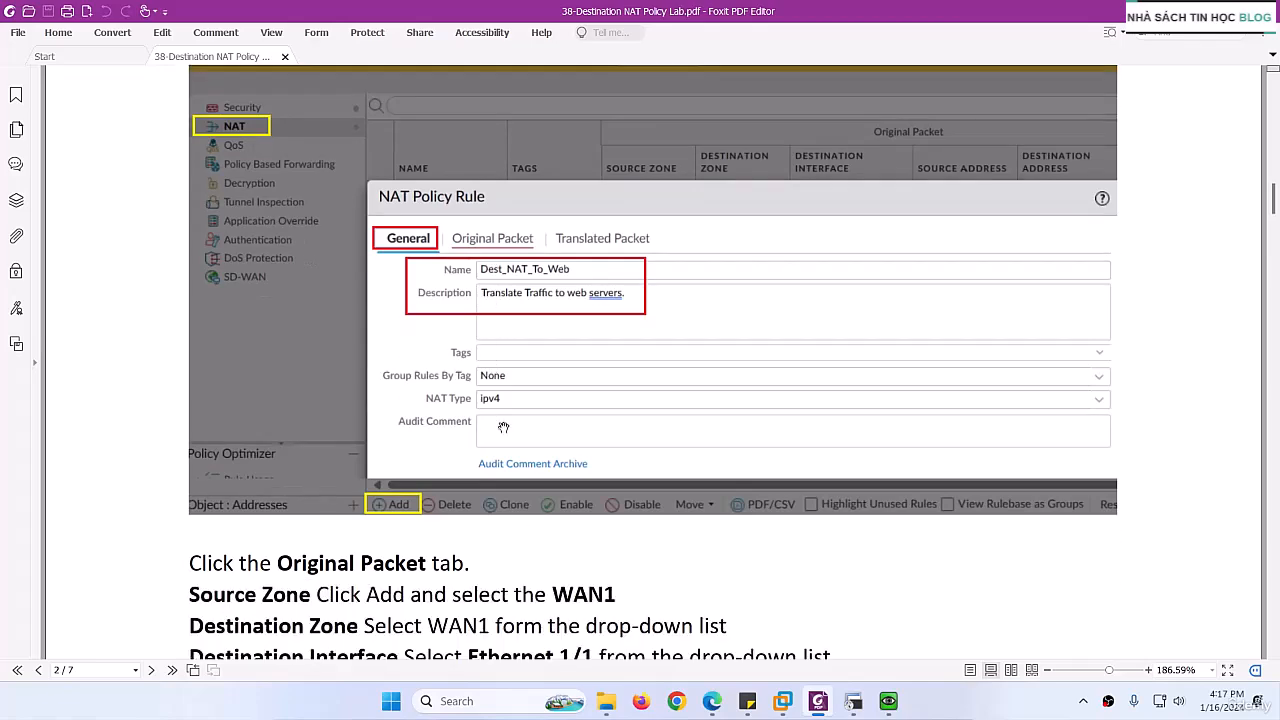
Step: Switch to the HQ-FW firewall's web interface and start a new NAT policy rule named Dest_NAT_To_Web
left_click(712, 701)
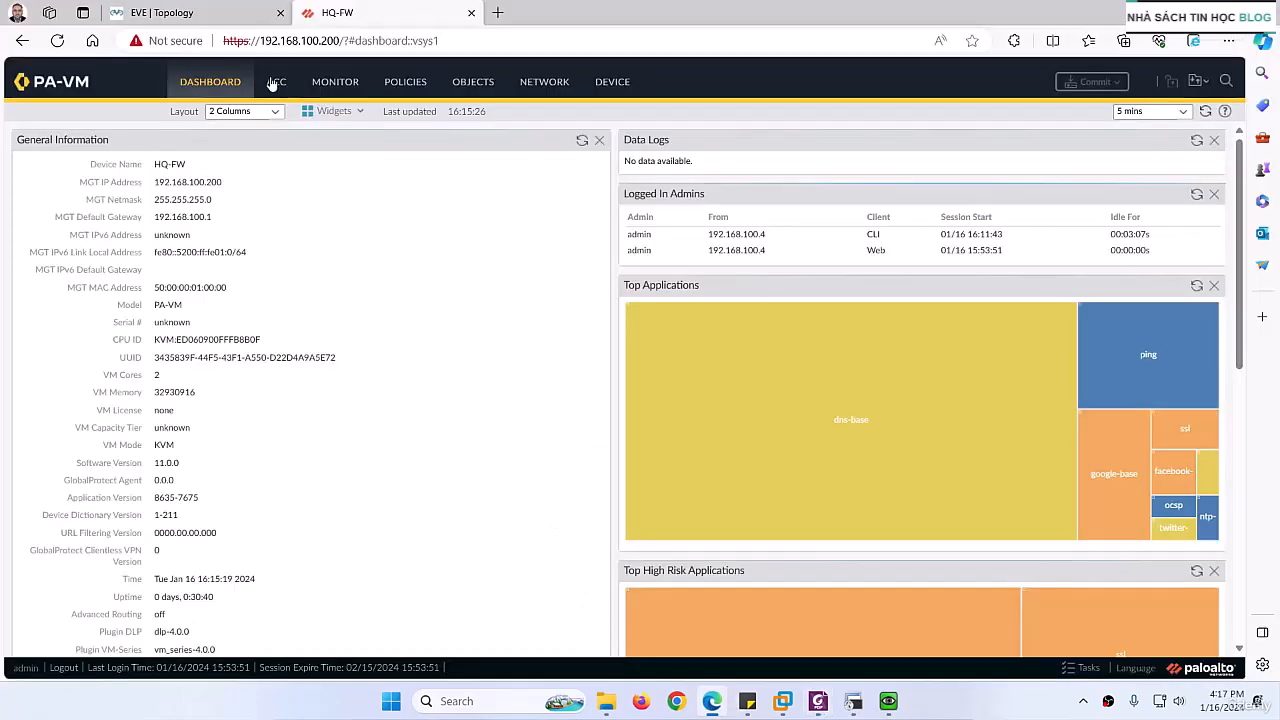
left_click(165, 12)
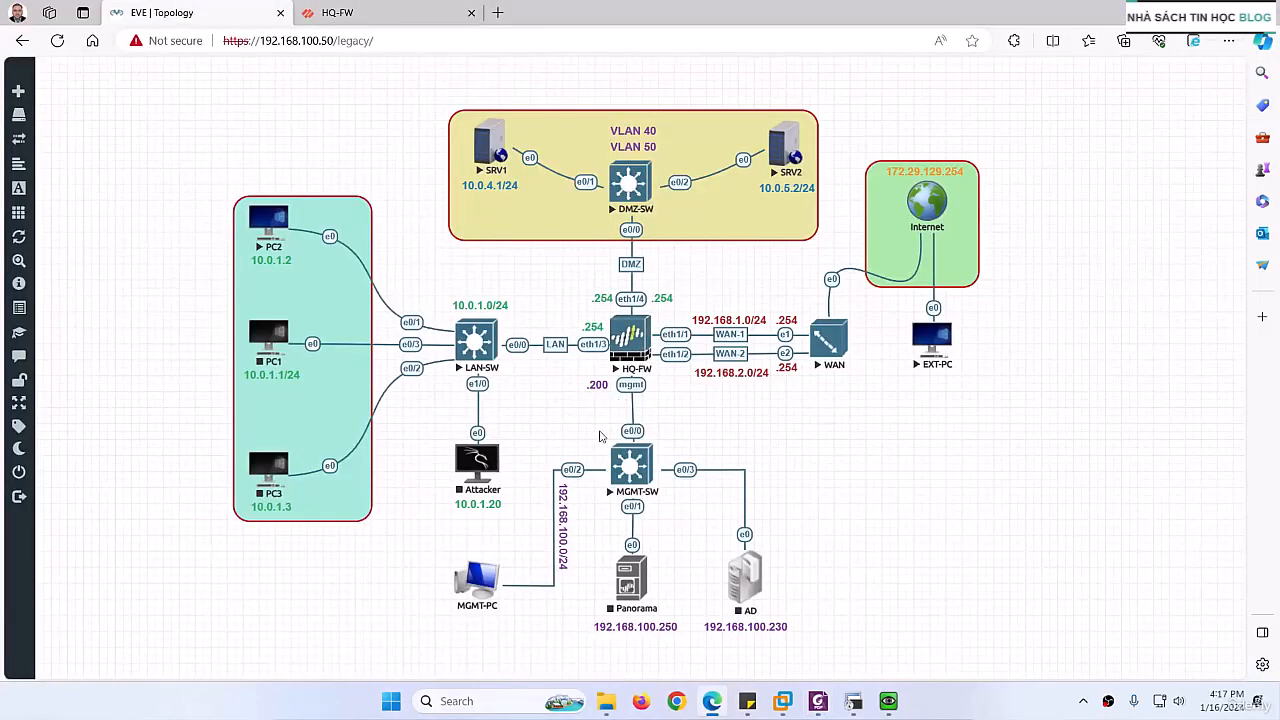
left_click(348, 10)
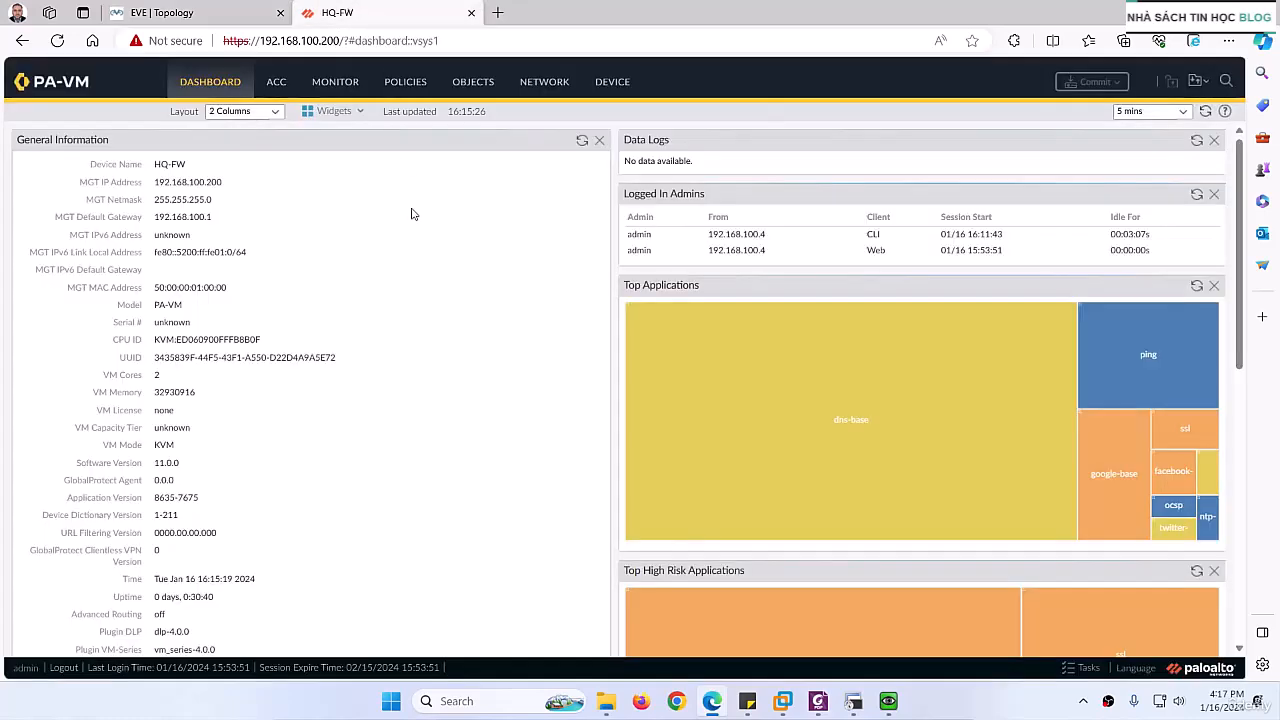
left_click(405, 81)
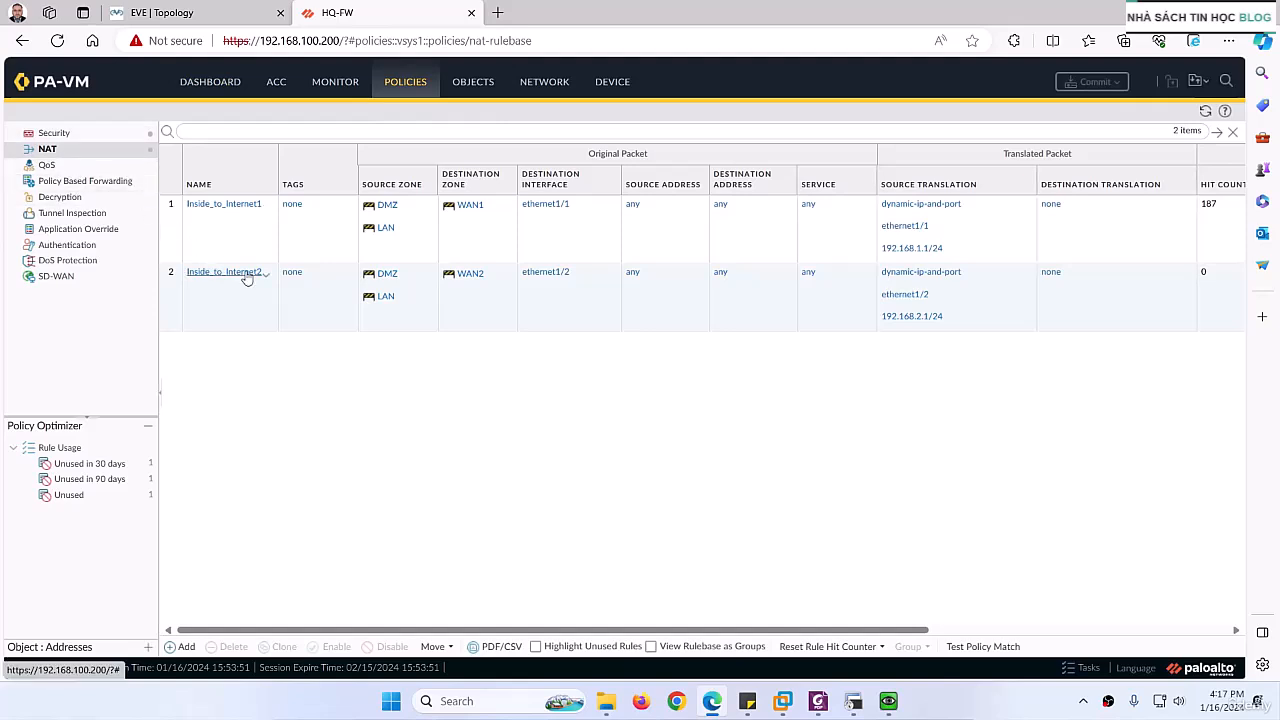
left_click(184, 647)
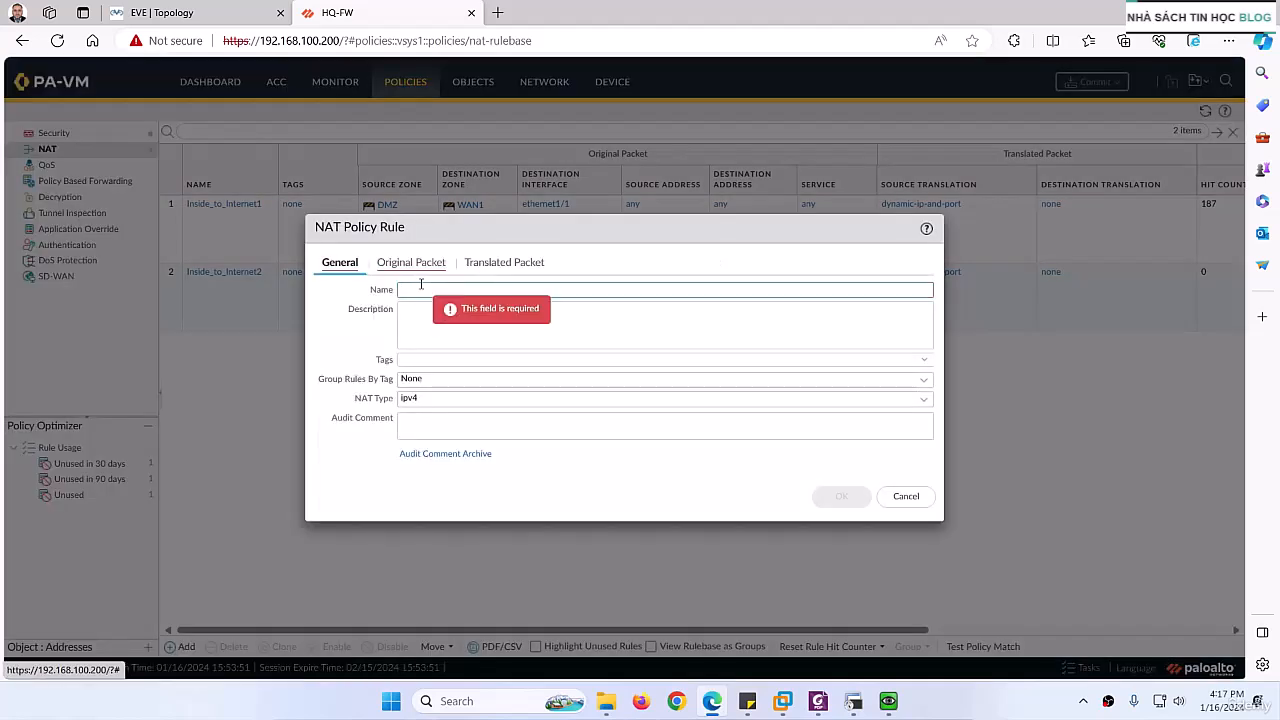
type("Dest_NAT_To_Web")
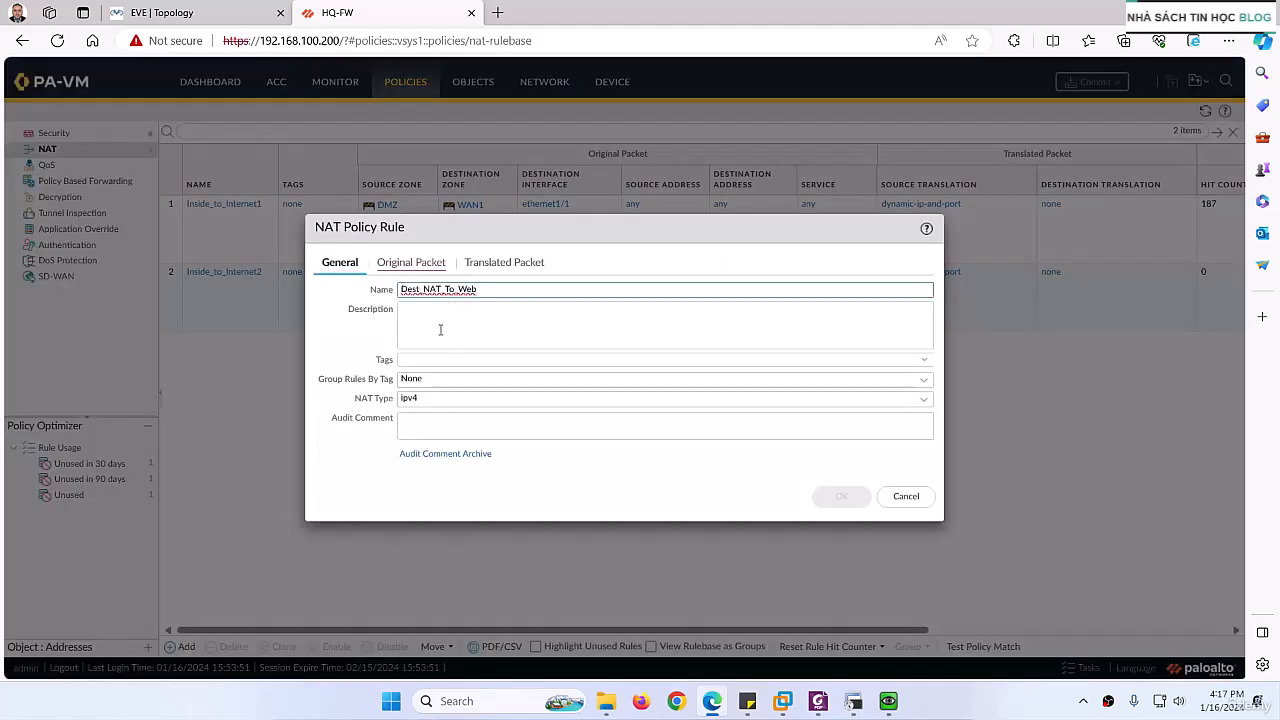
left_click(440, 326)
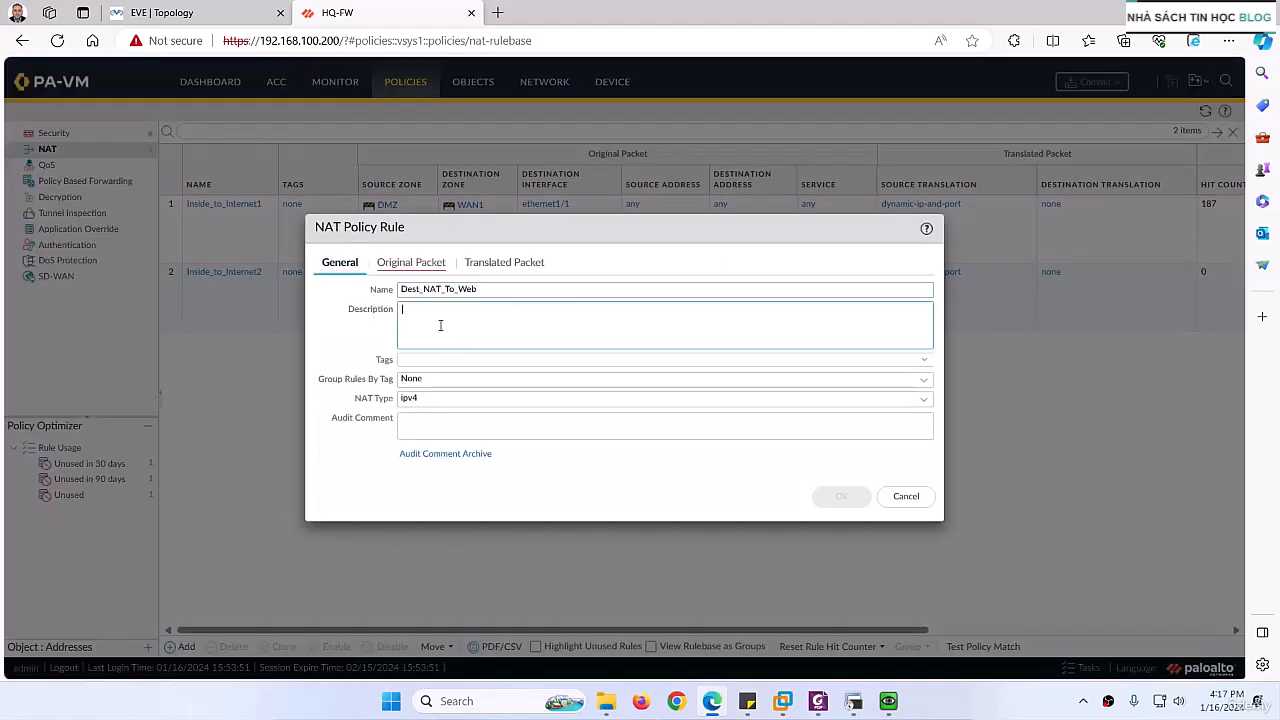
left_click(481, 289)
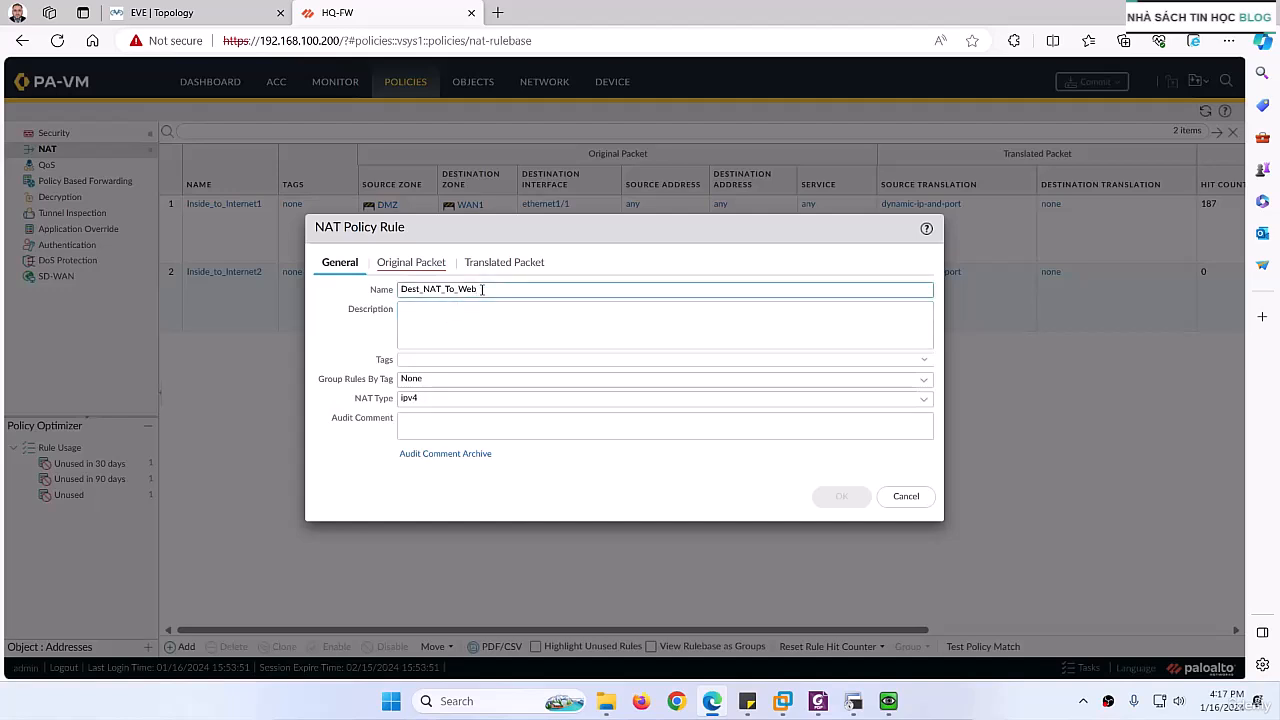
left_click(414, 320)
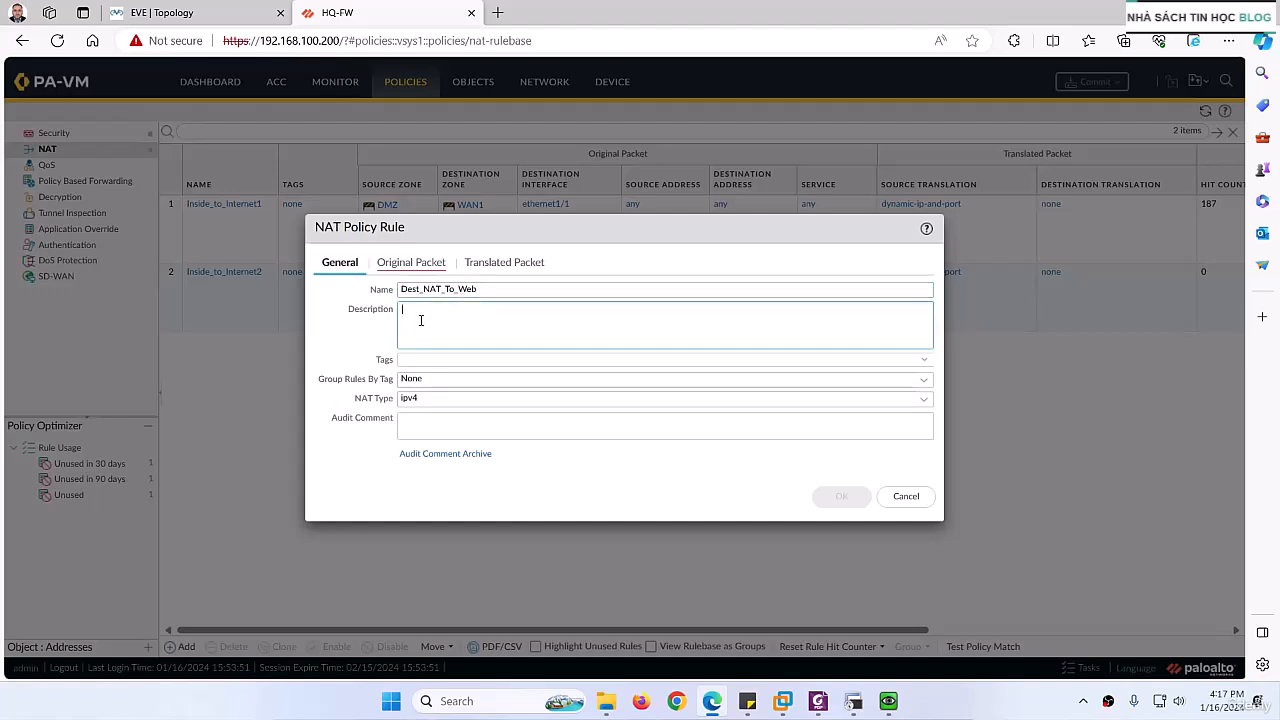
type("Dest_NAT_To_Web")
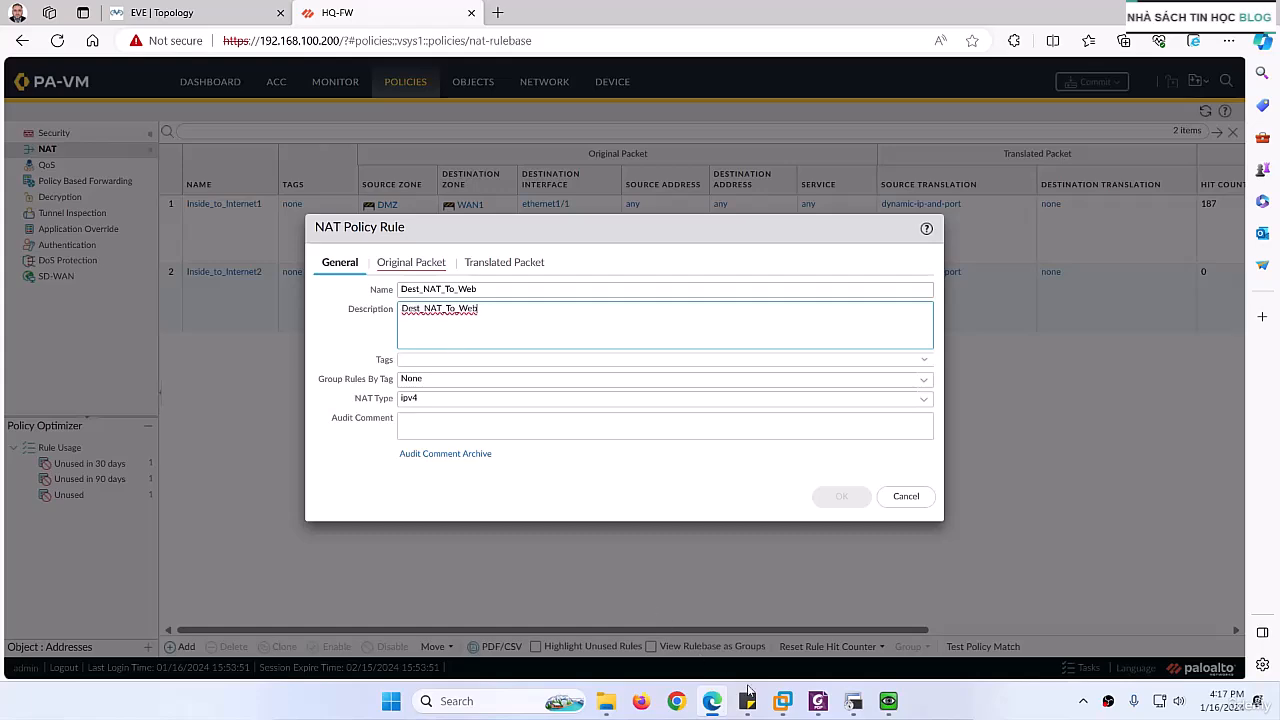
Step: Copy the description "Translate Traffic to web servers" from the lab PDF into the NAT rule's description, replacing its text
left_click(818, 700)
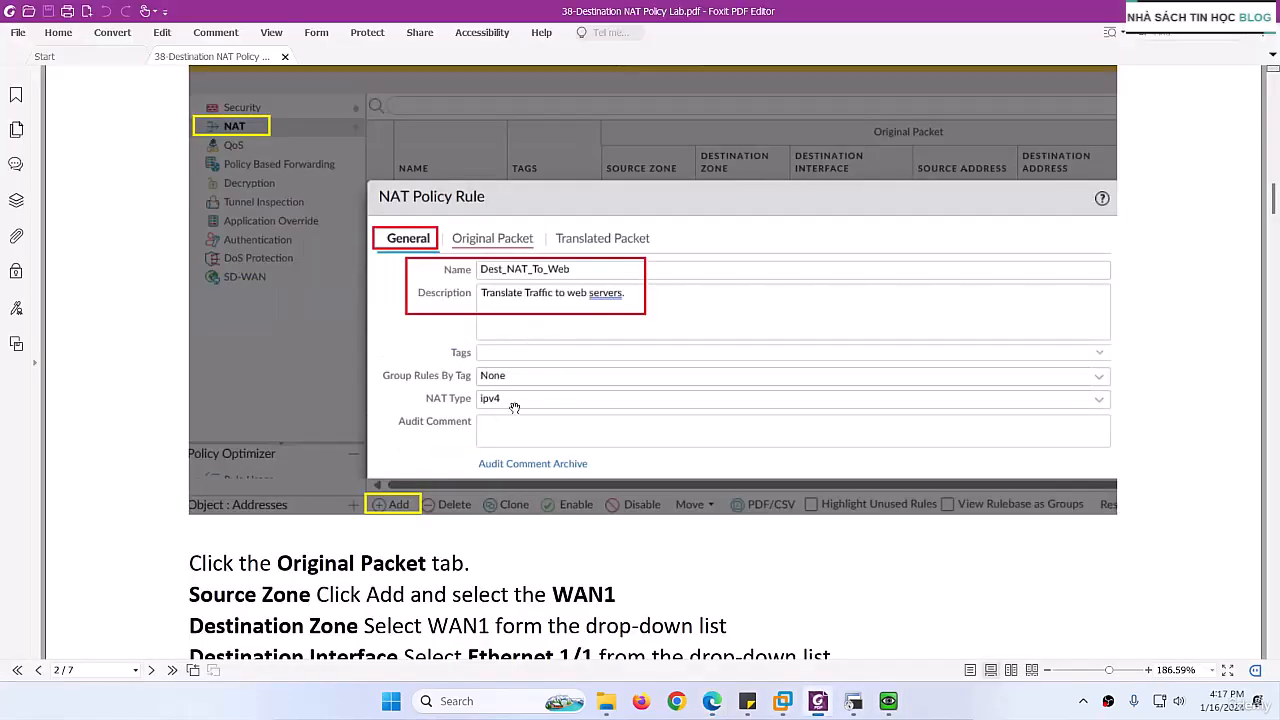
scroll(514, 407, "up", 4)
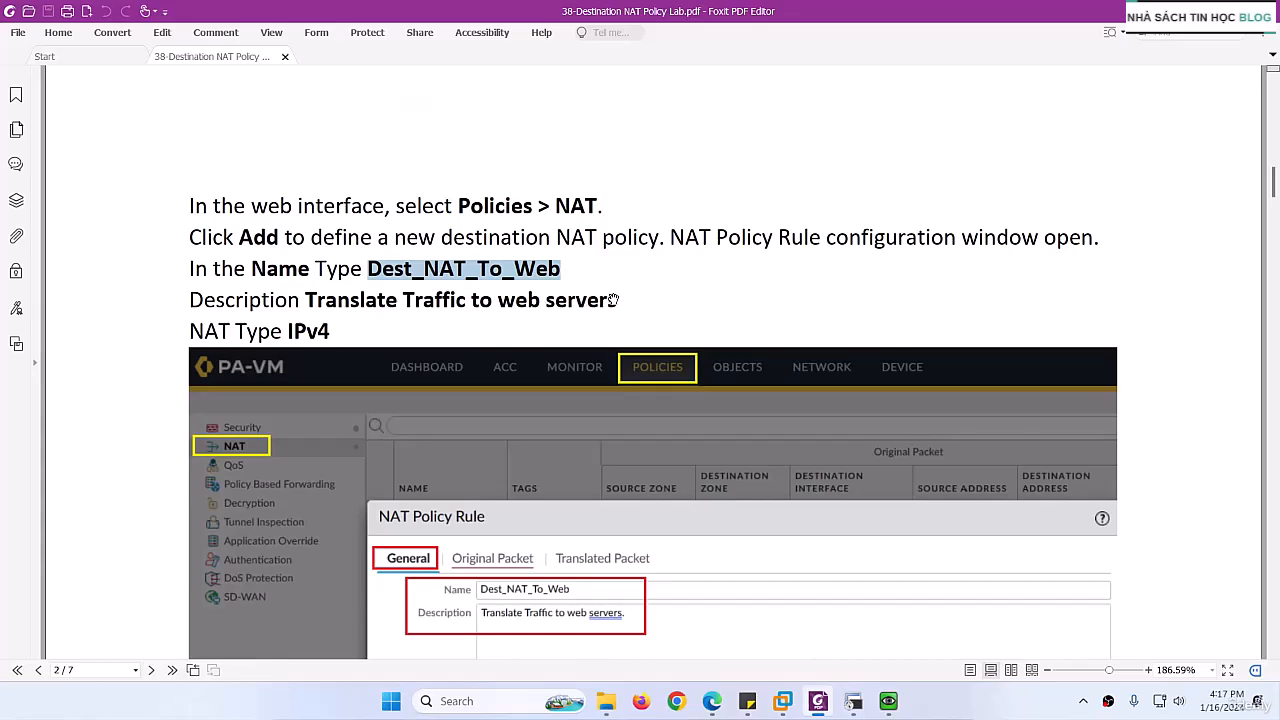
left_click_drag(617, 299, 305, 300)
key("ctrl+c")
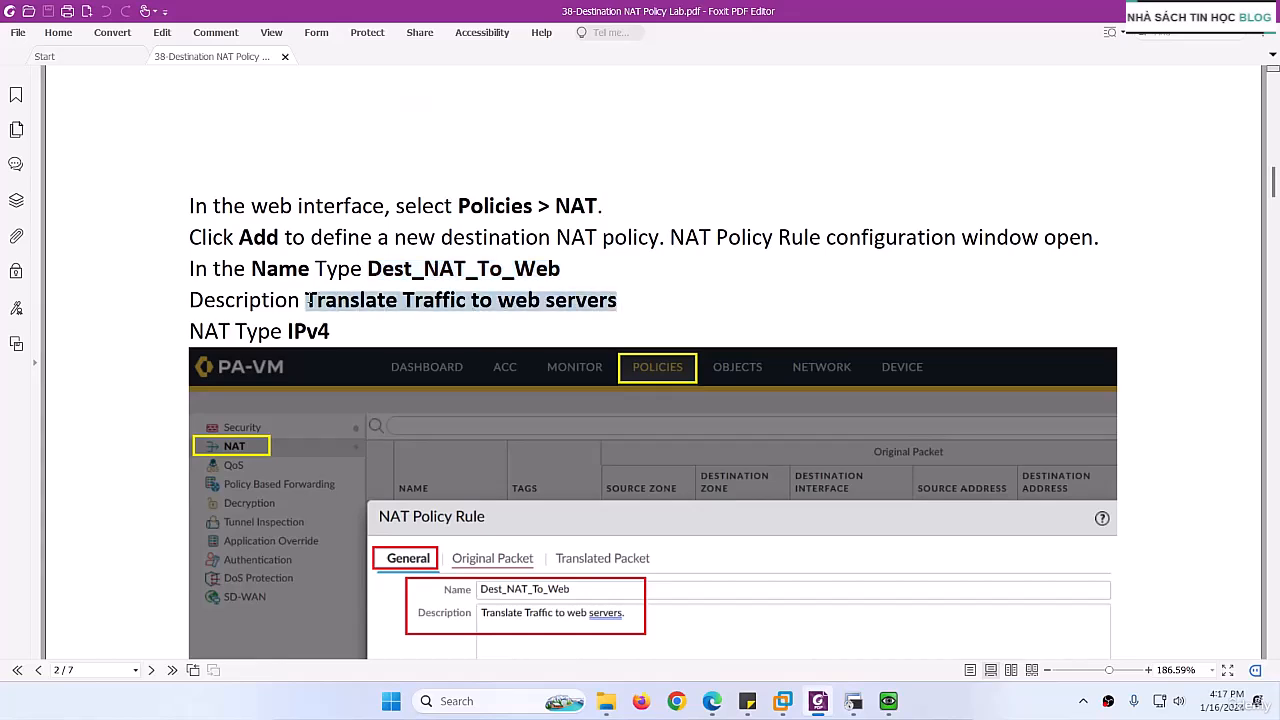
left_click(820, 701)
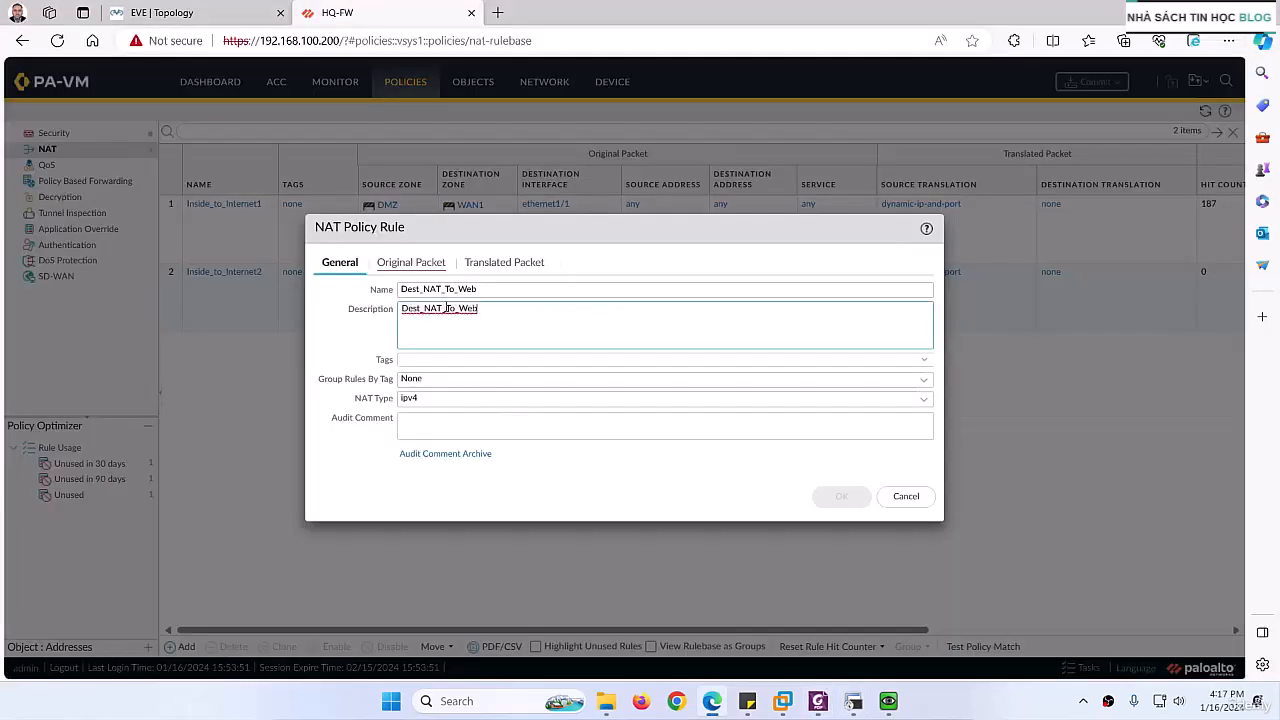
left_click_drag(490, 310, 368, 305)
key("ctrl+v")
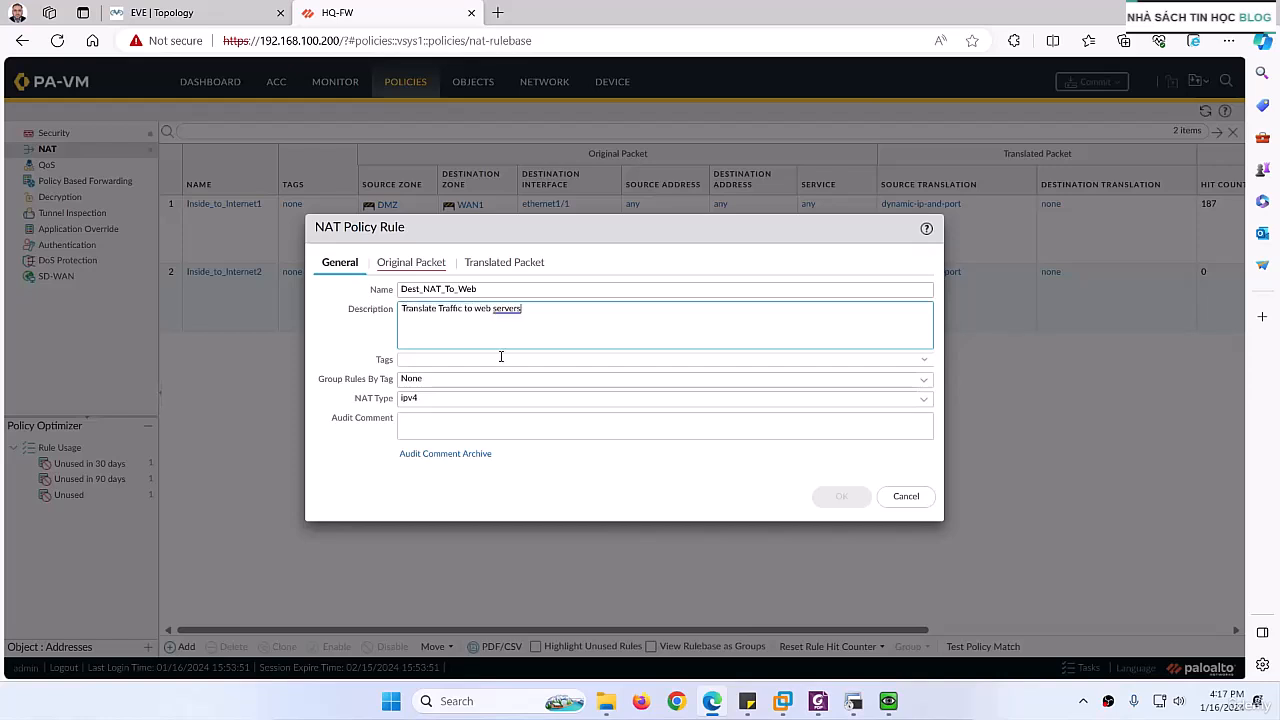
Step: Consult the EVE topology and add WAN1 as the source zone of the rule's original packet
left_click(396, 267)
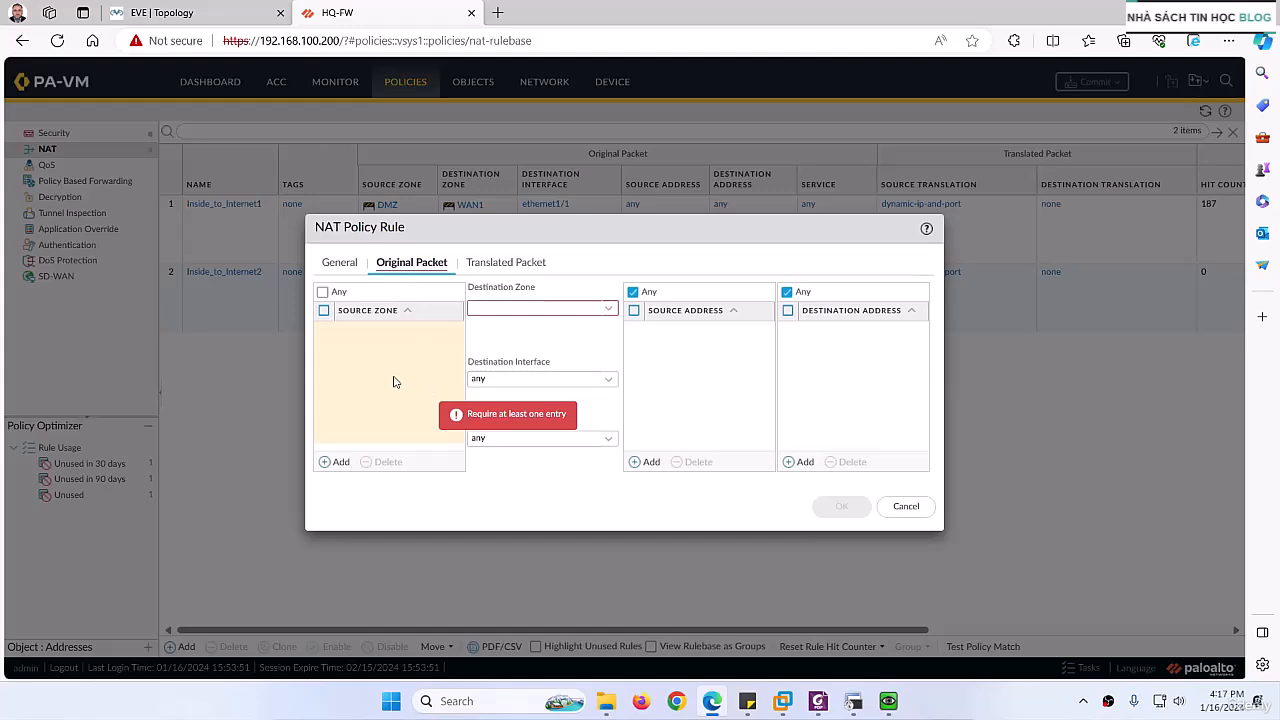
left_click(222, 8)
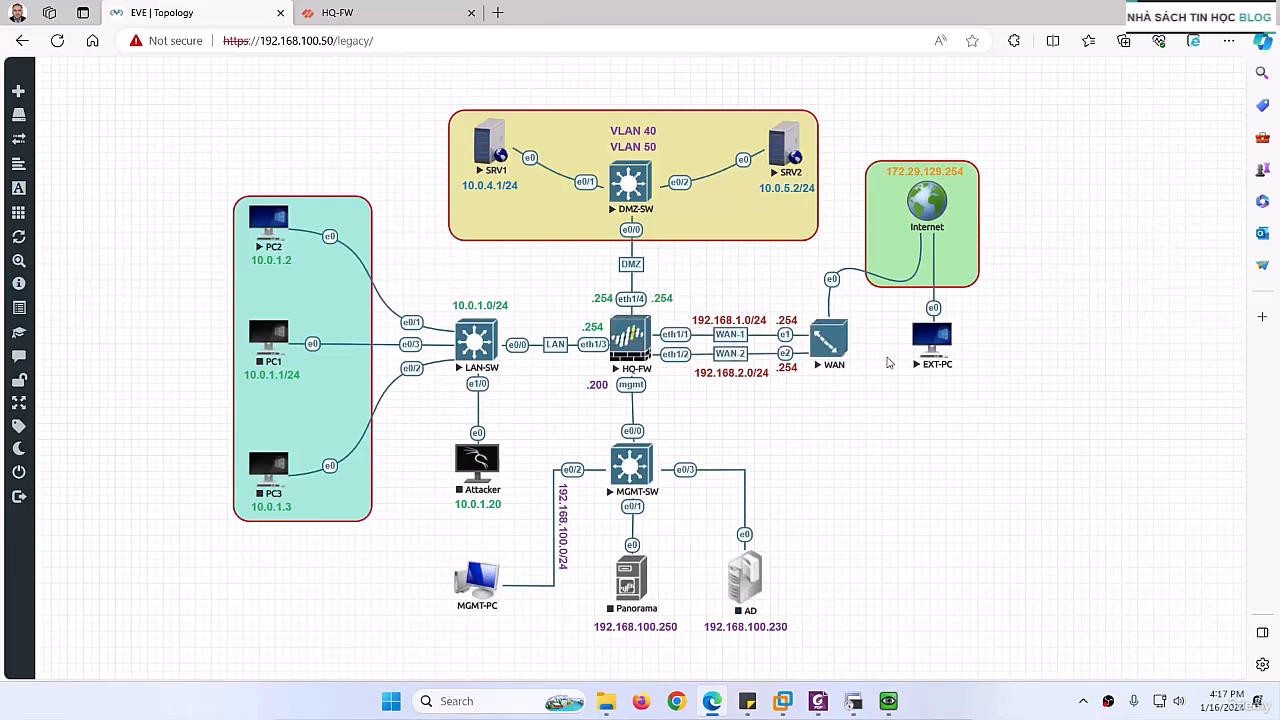
left_click(370, 12)
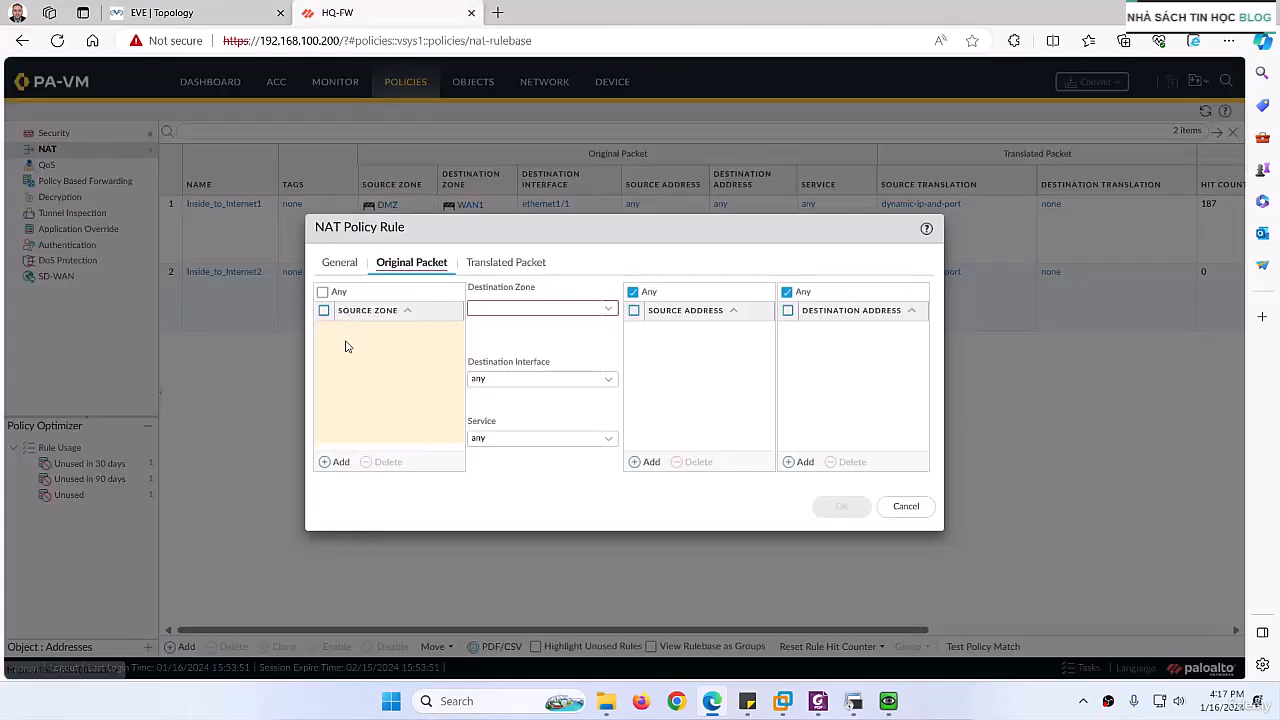
left_click(335, 462)
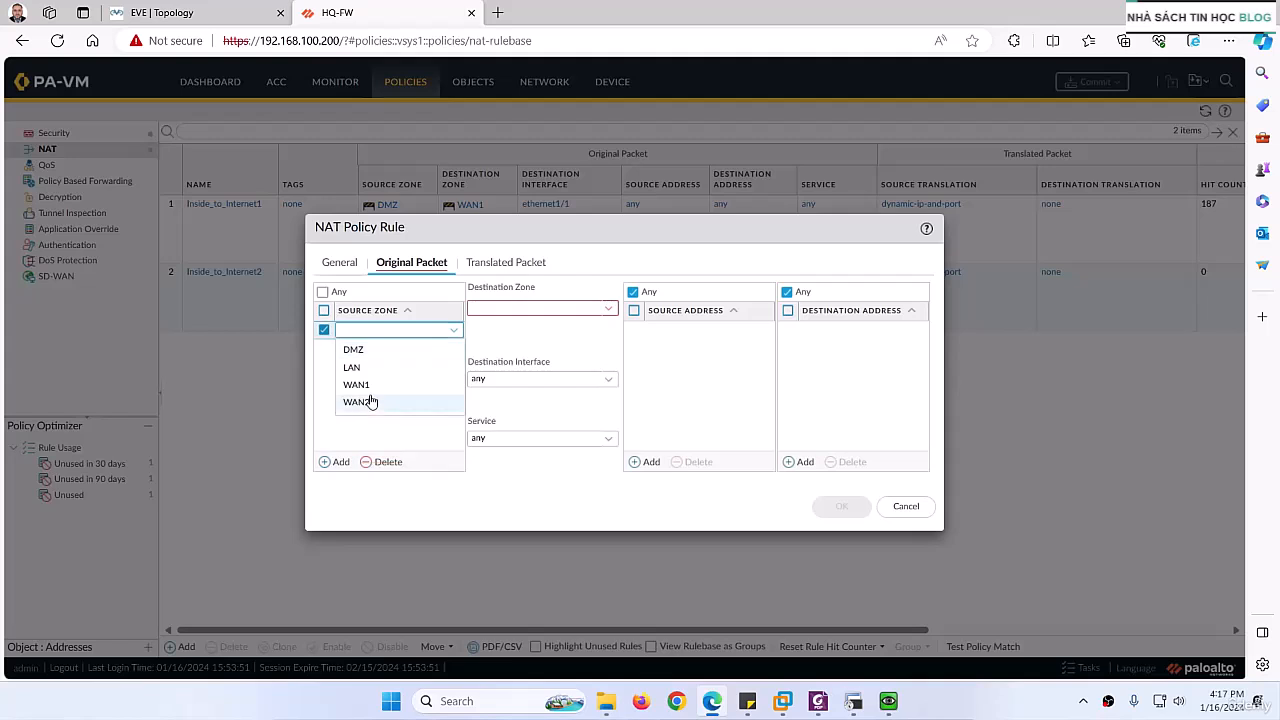
left_click(362, 385)
left_click(336, 461)
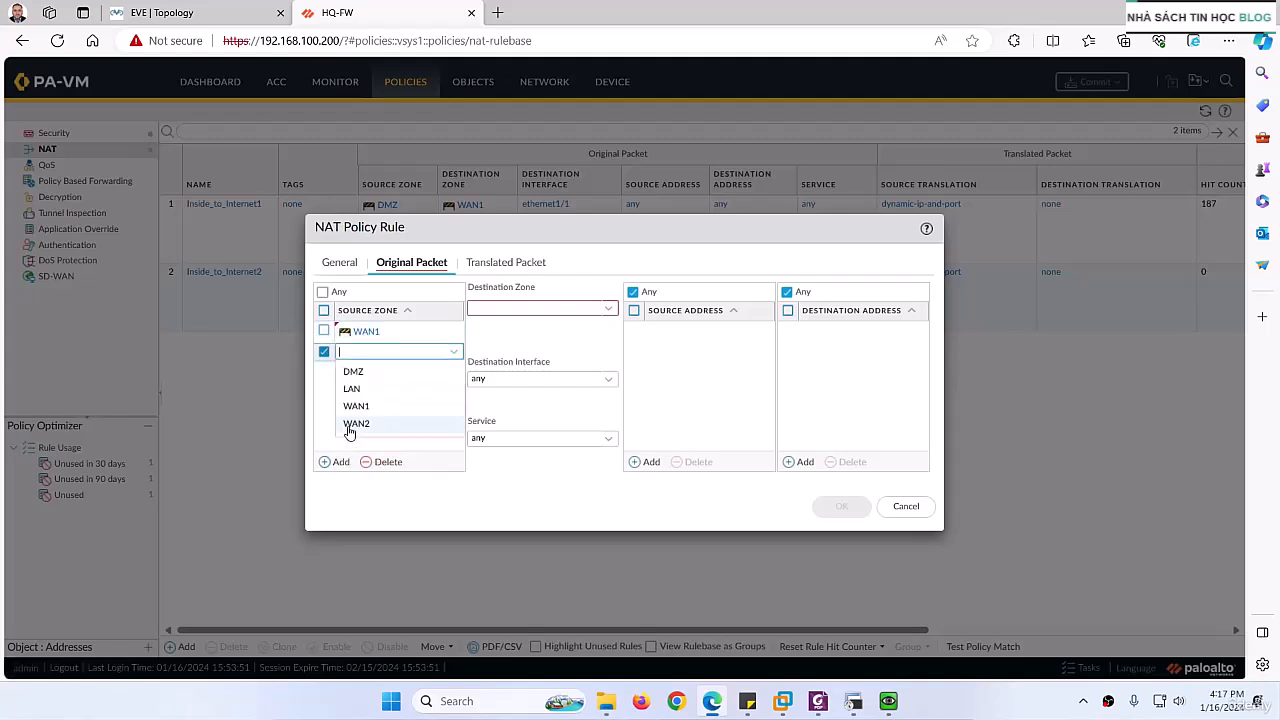
left_click(357, 424)
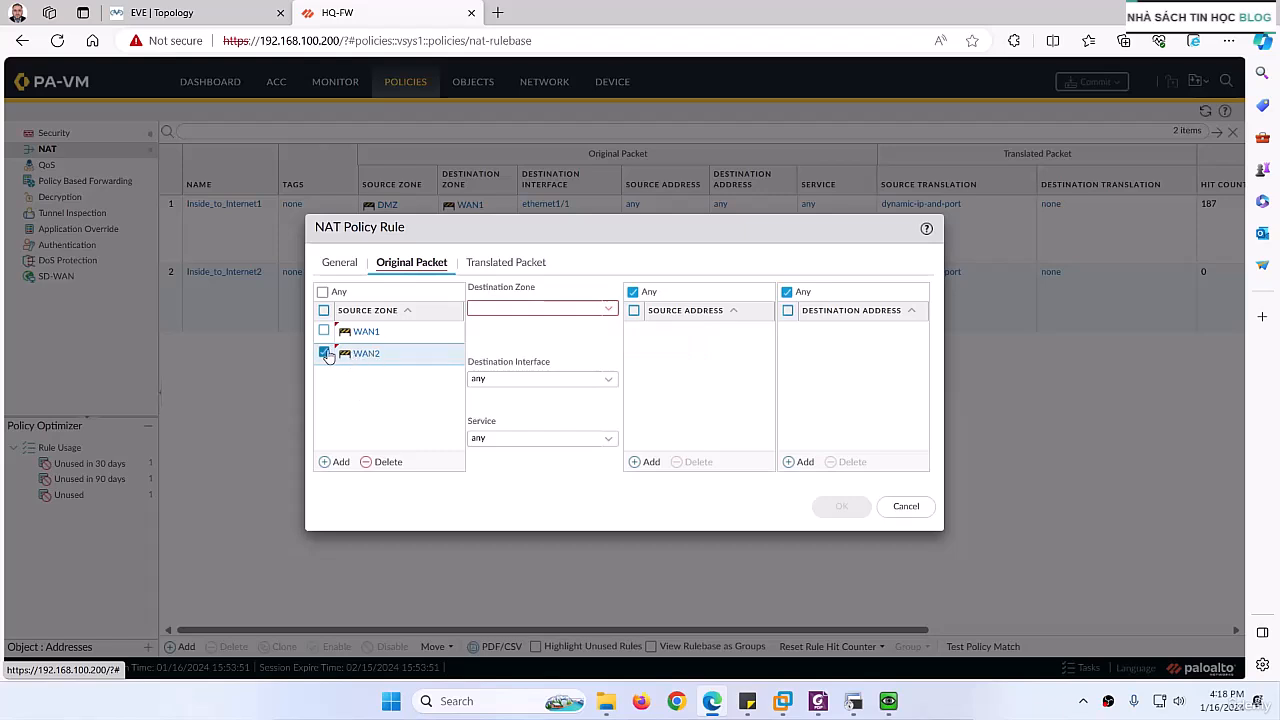
left_click(386, 463)
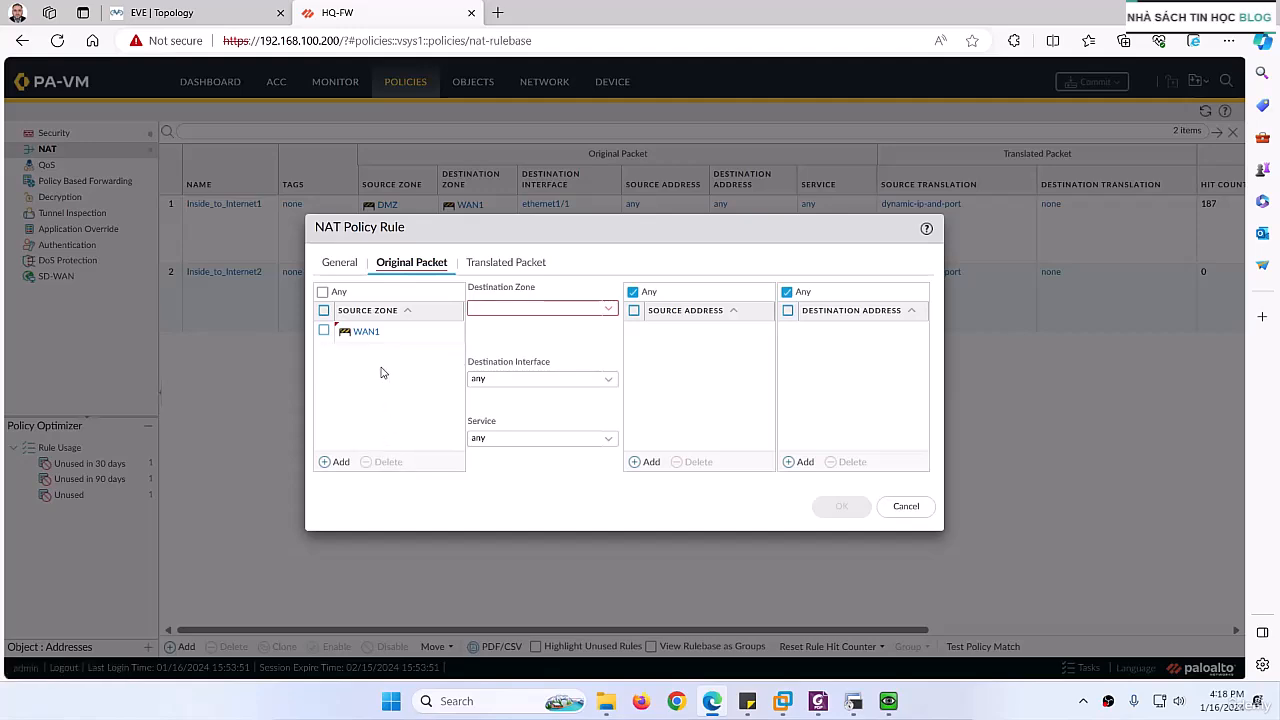
Step: Consult the EVE topology again and set the original packet's destination zone to WAN1
left_click(209, 8)
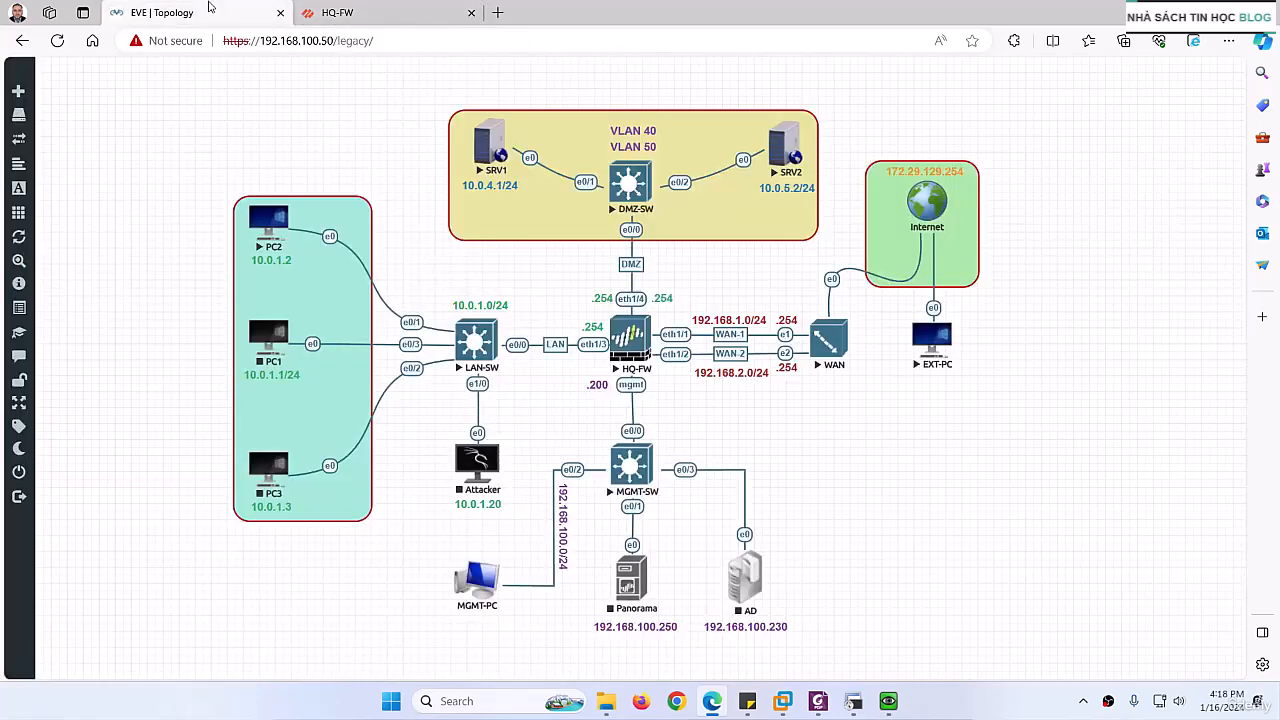
left_click(360, 12)
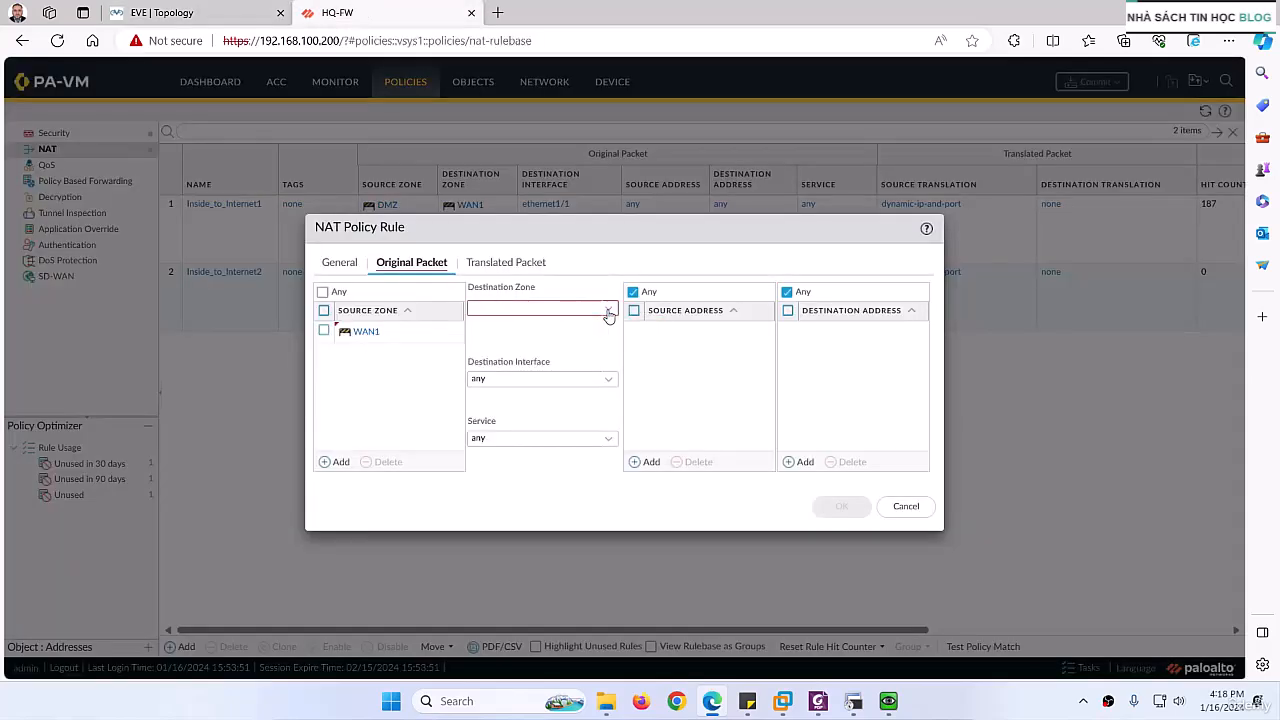
left_click(540, 307)
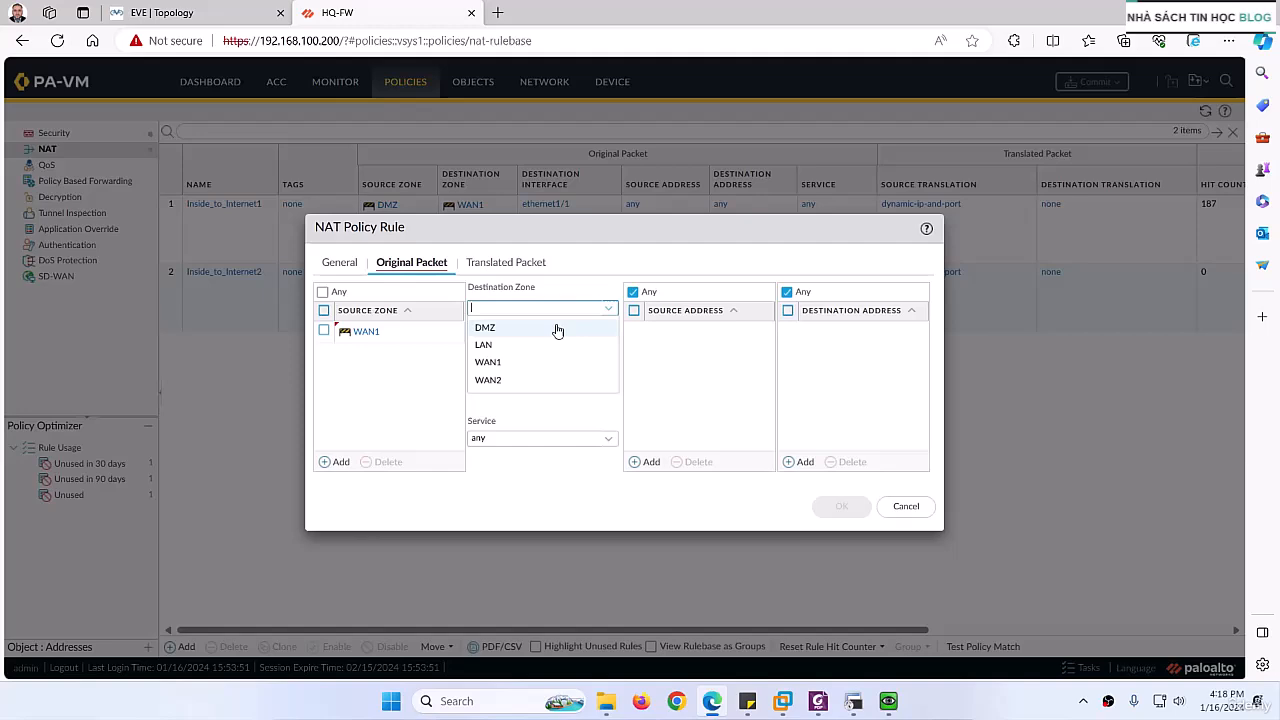
left_click(500, 364)
Step: Review the firewall's WAN links in the topology and set the destination interface to ethernet1/1
left_click(165, 12)
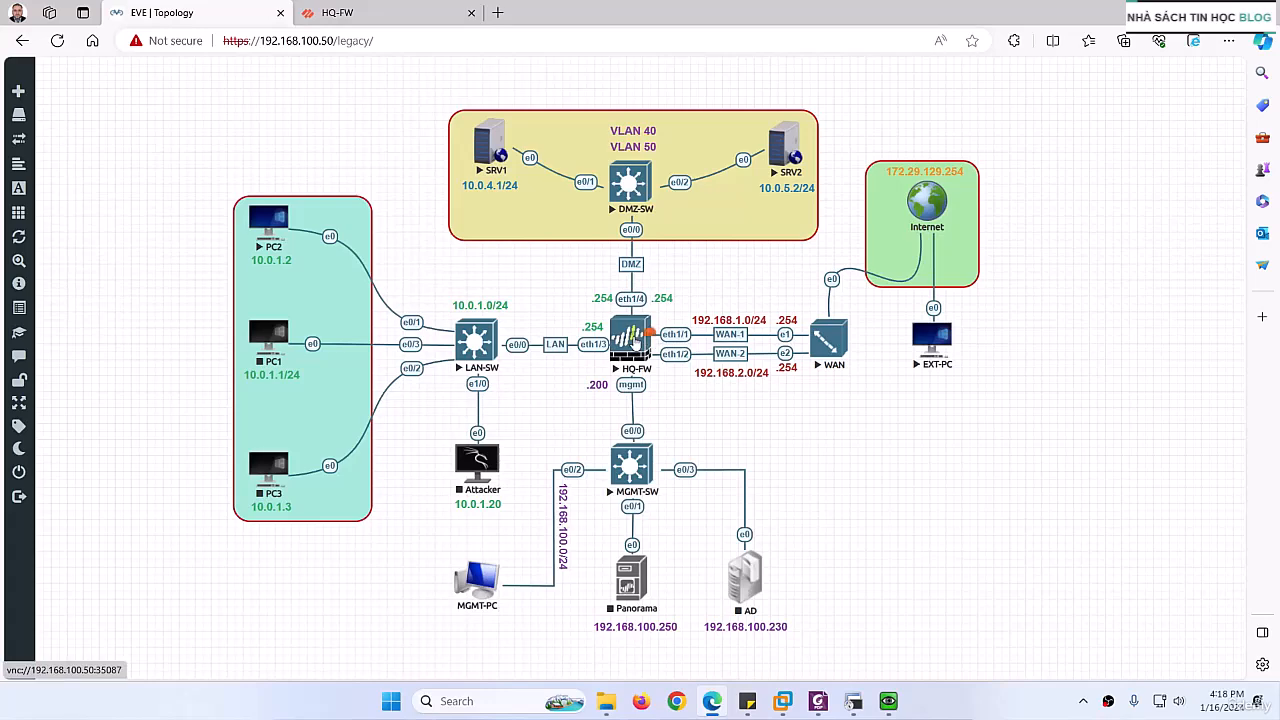
left_click(367, 22)
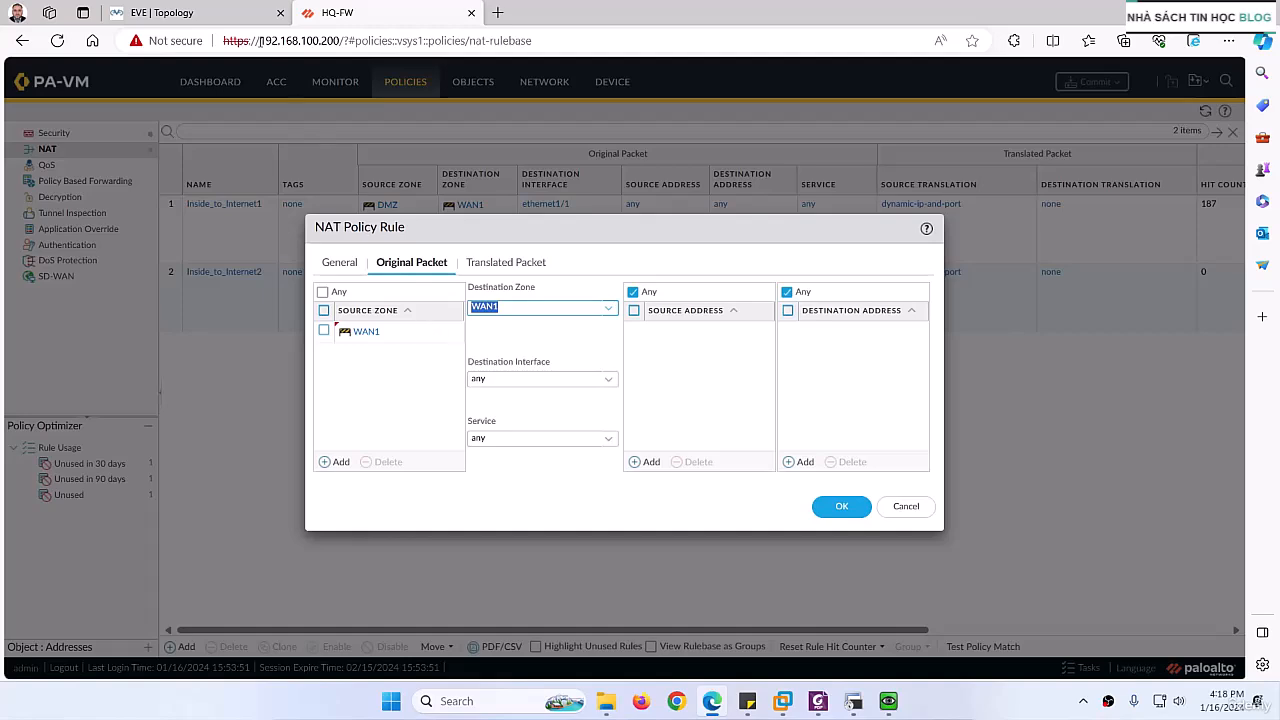
left_click(211, 10)
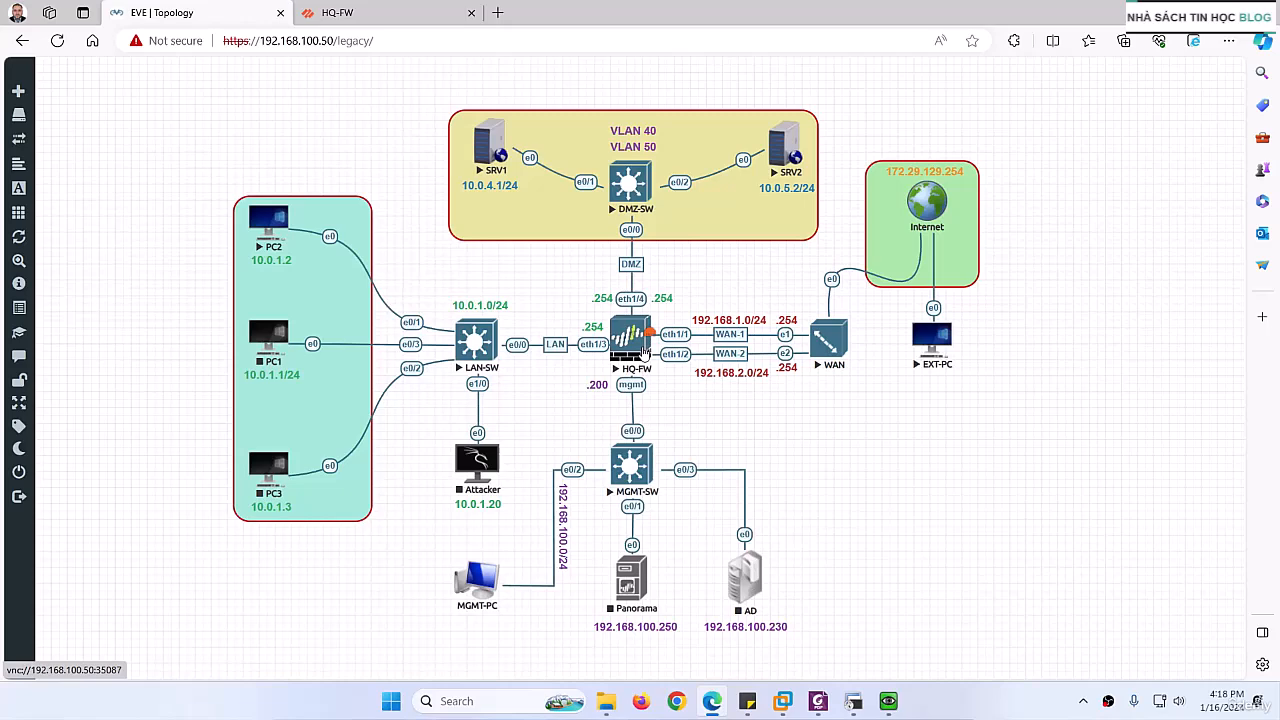
left_click(408, 16)
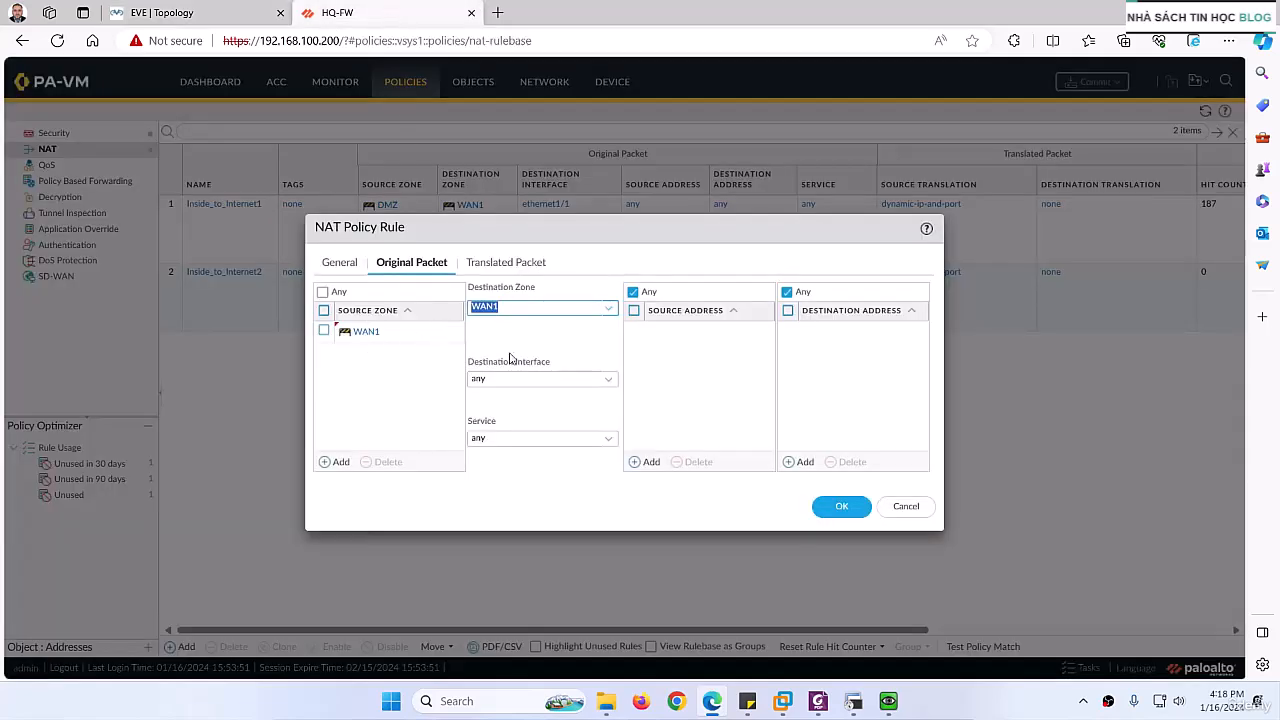
left_click(607, 380)
left_click(522, 418)
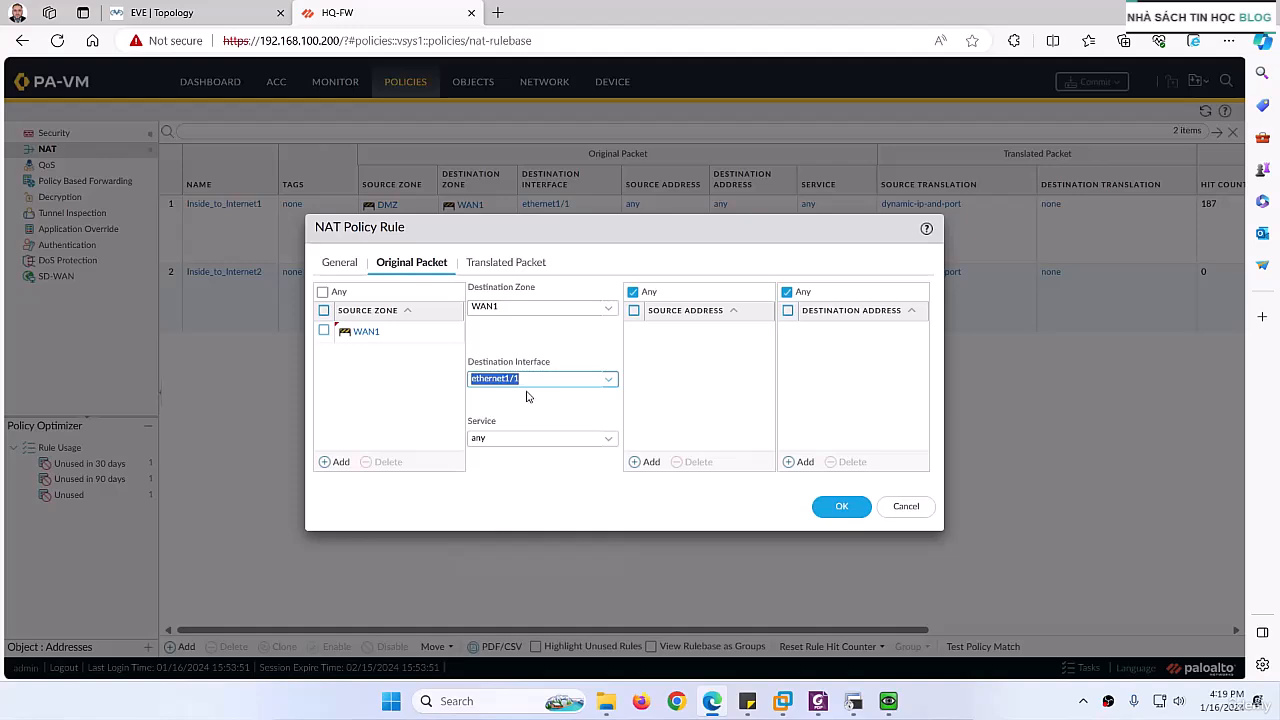
Step: Consult the firewall's WAN-1 link in the EVE topology and add 192.168.1.50 as the original packet's destination address
left_click(196, 6)
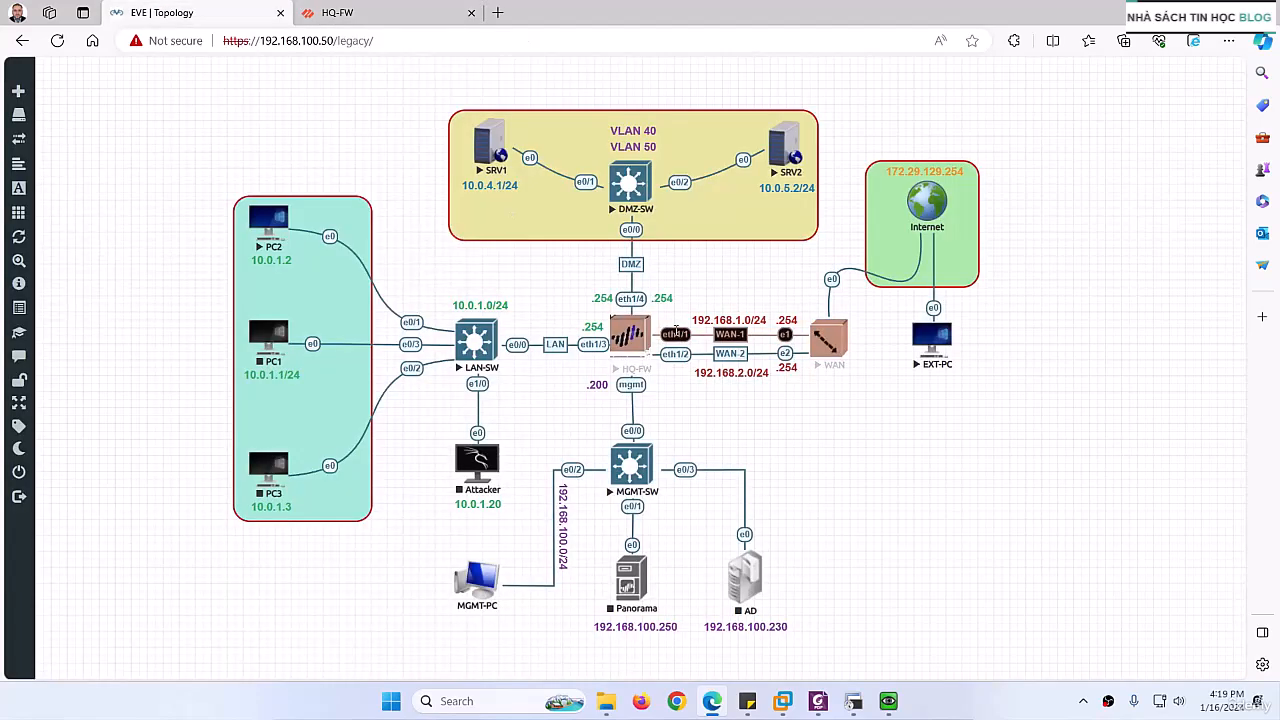
left_click(382, 8)
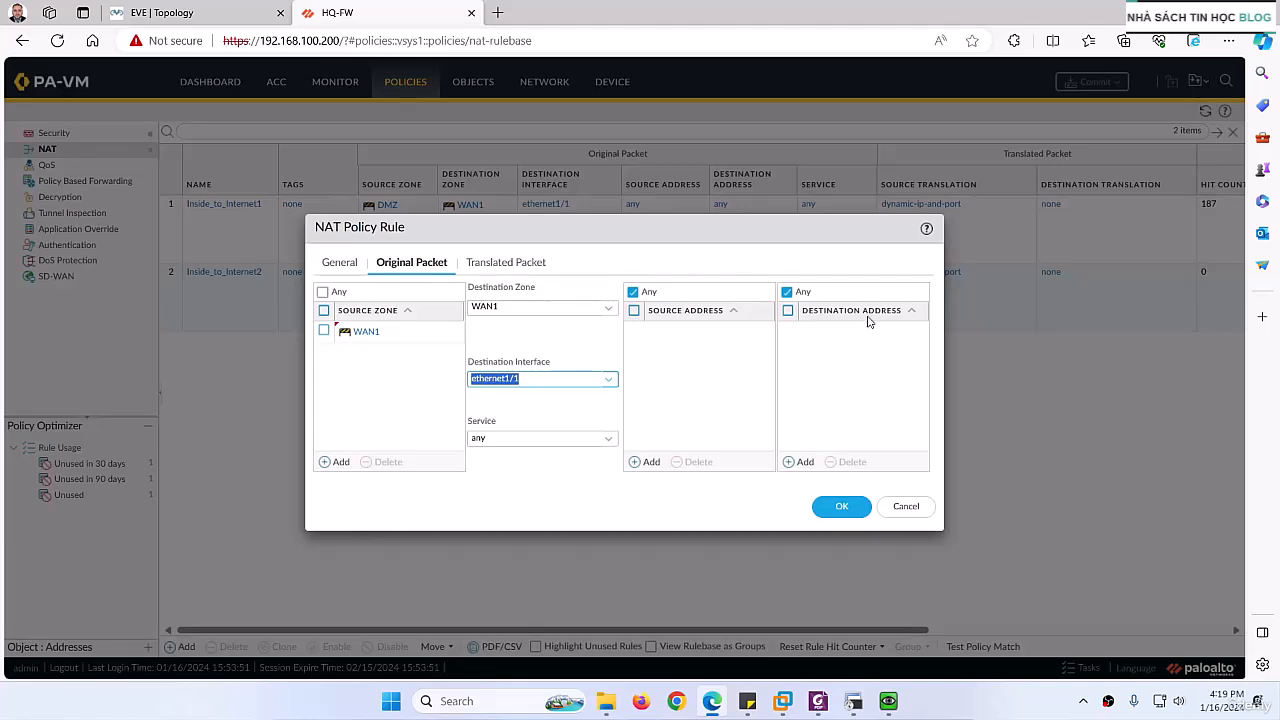
left_click(175, 9)
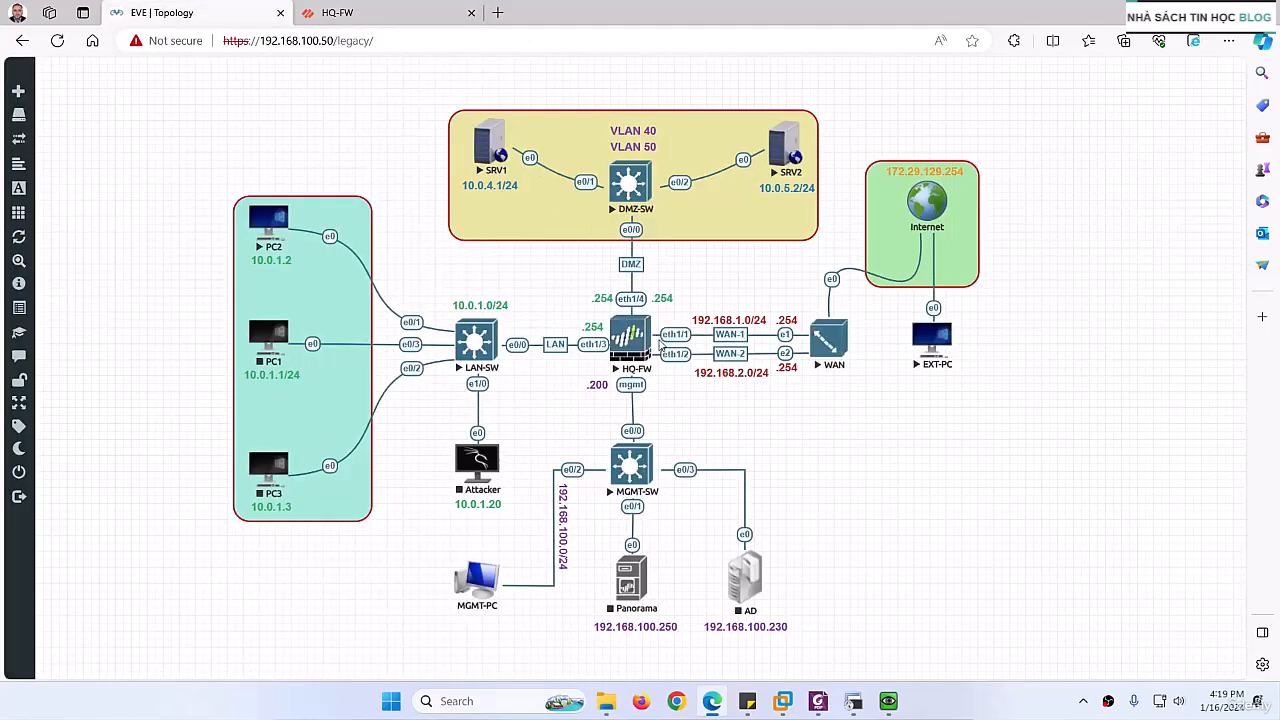
left_click(337, 12)
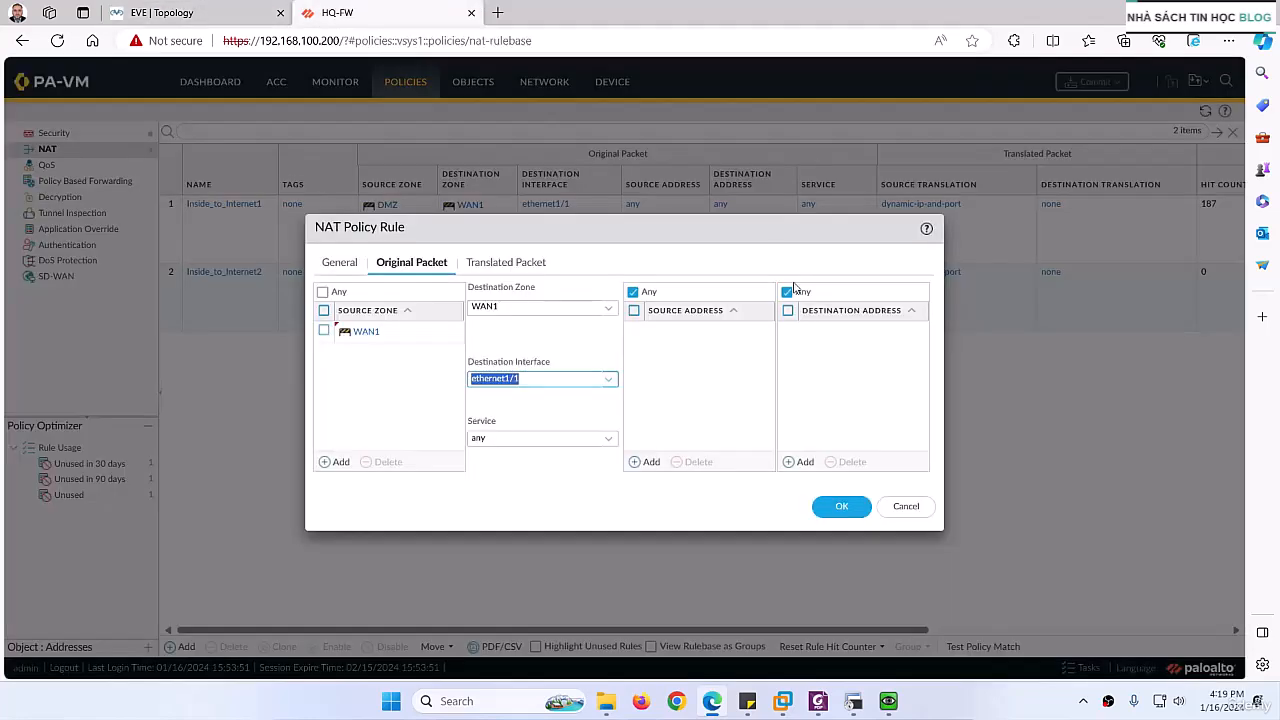
left_click(803, 463)
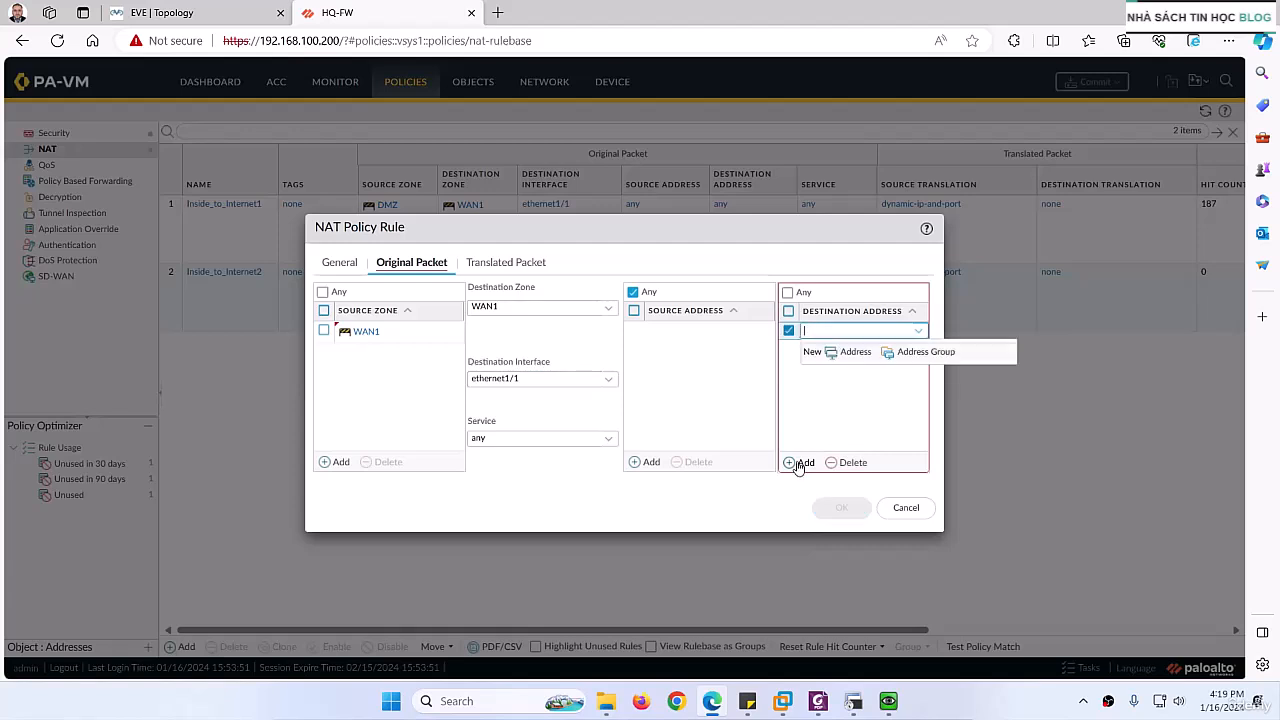
type("1")
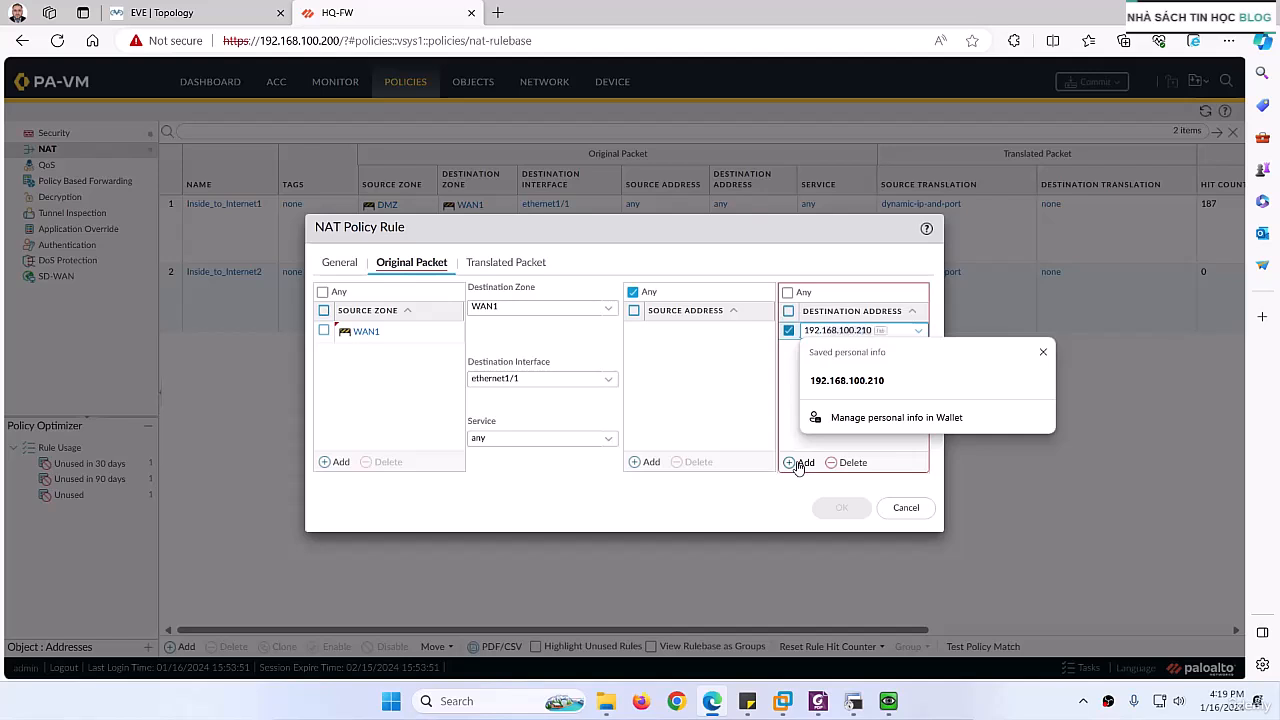
type("92.168.1.50")
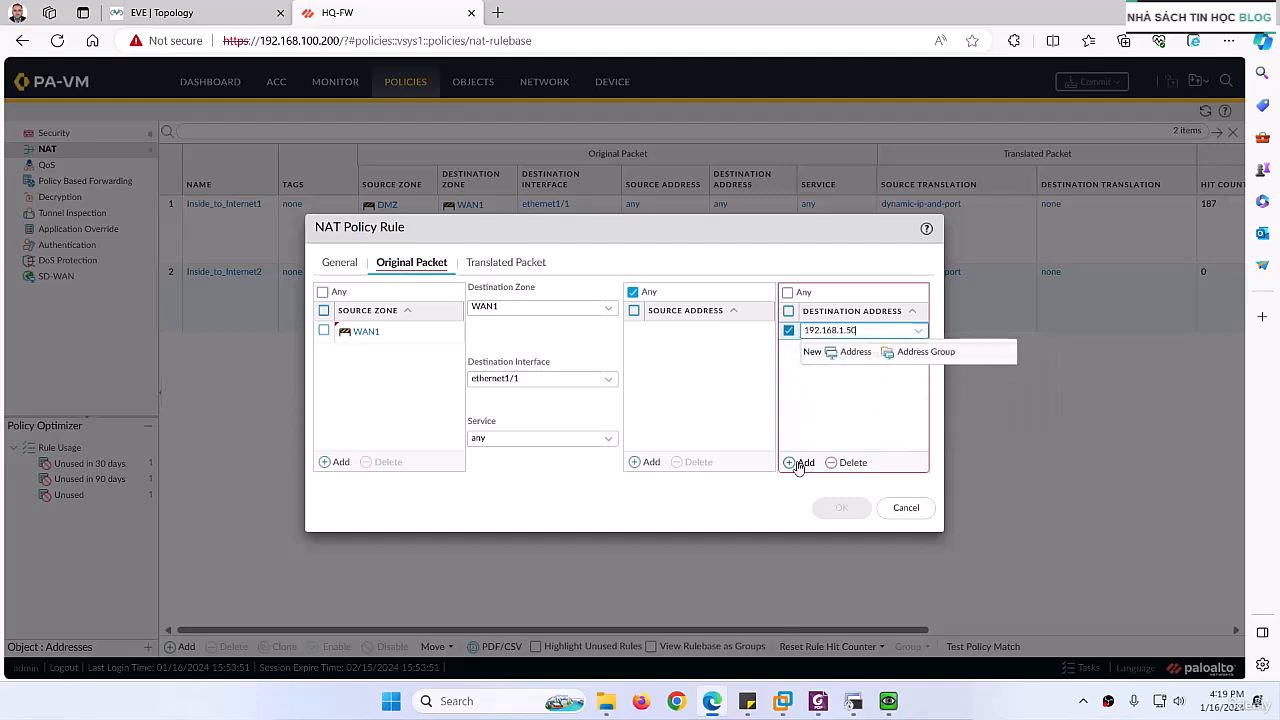
left_click(828, 440)
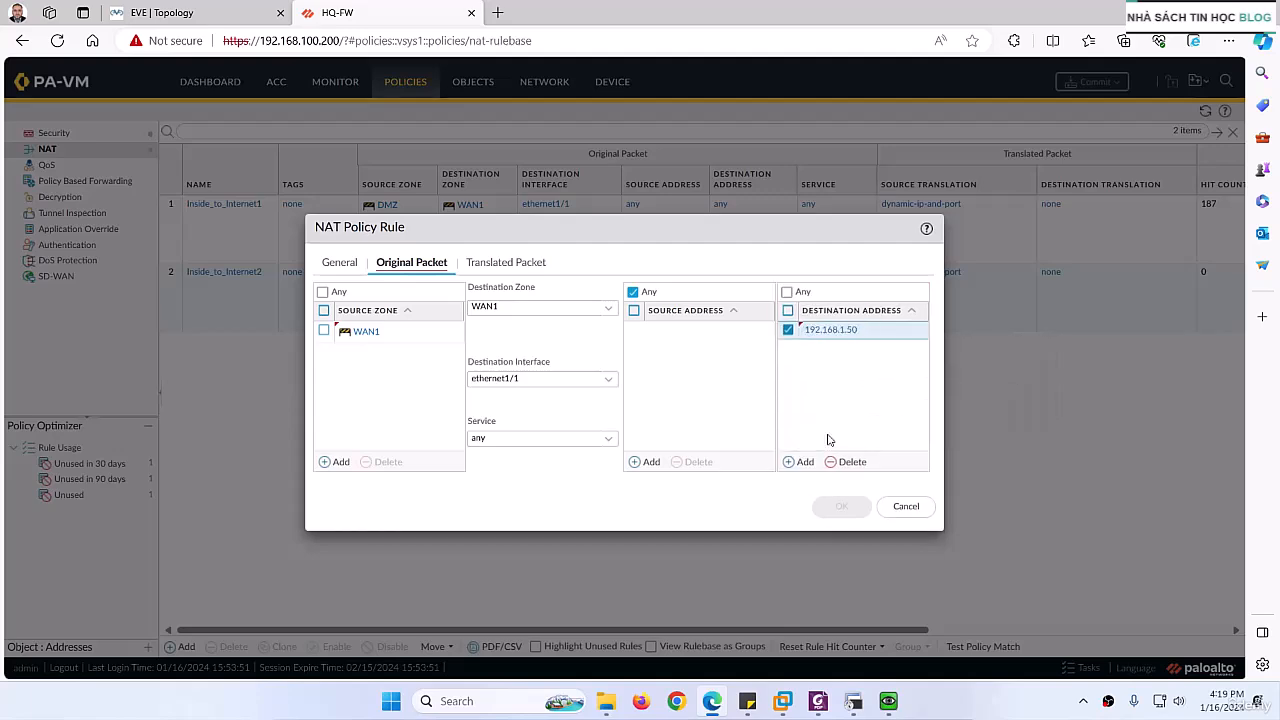
Step: Check the WAN-1 network in the EVE topology and set the rule's destination address translation type to Static IP
left_click(162, 12)
left_click(328, 12)
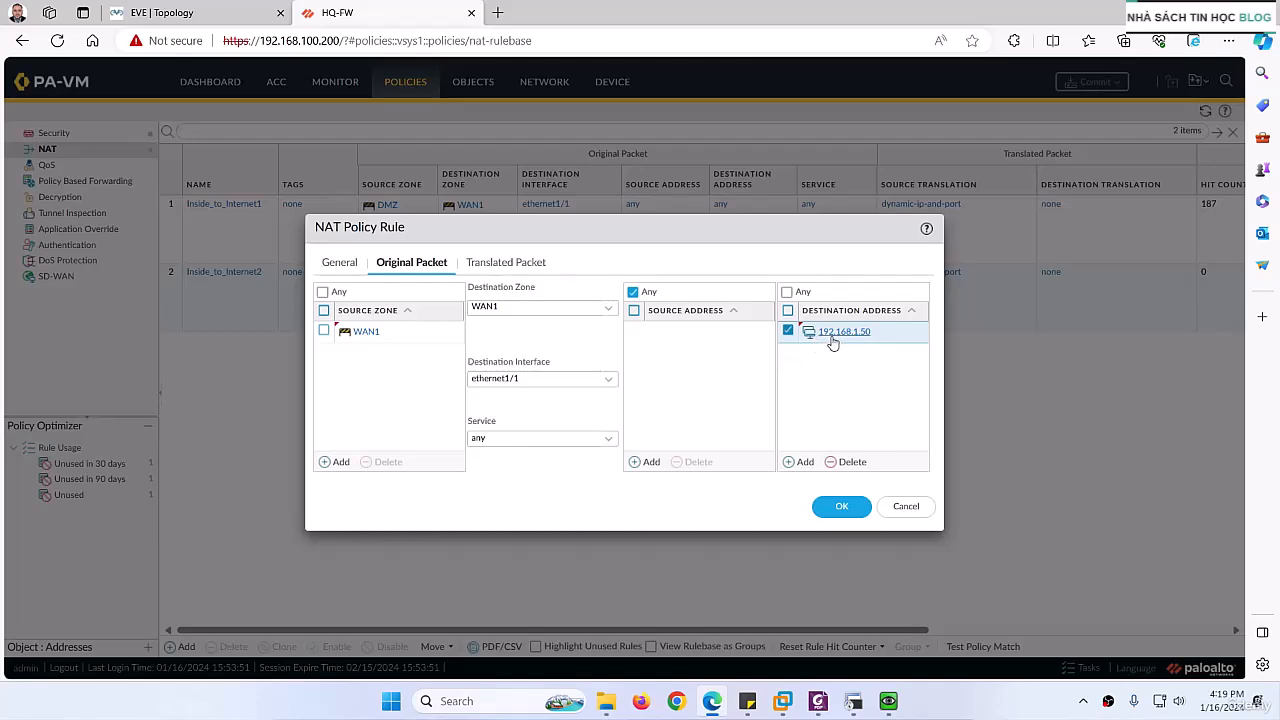
left_click(185, 7)
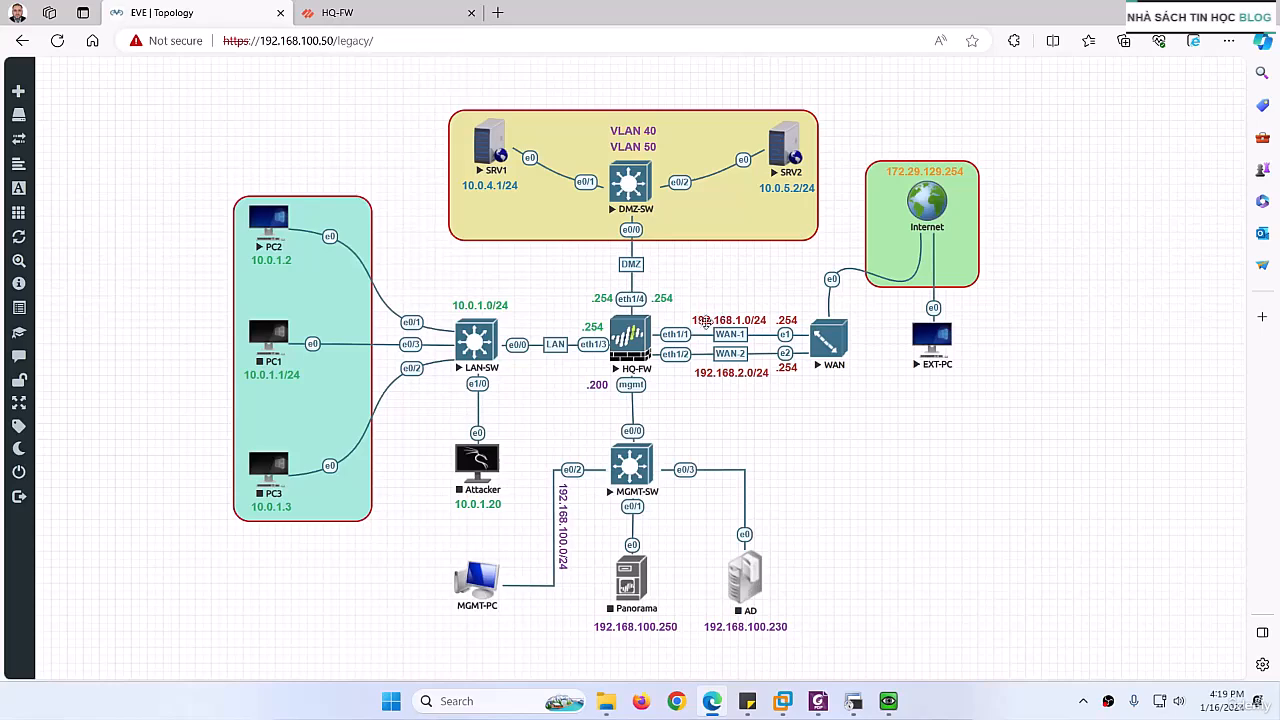
left_click(370, 14)
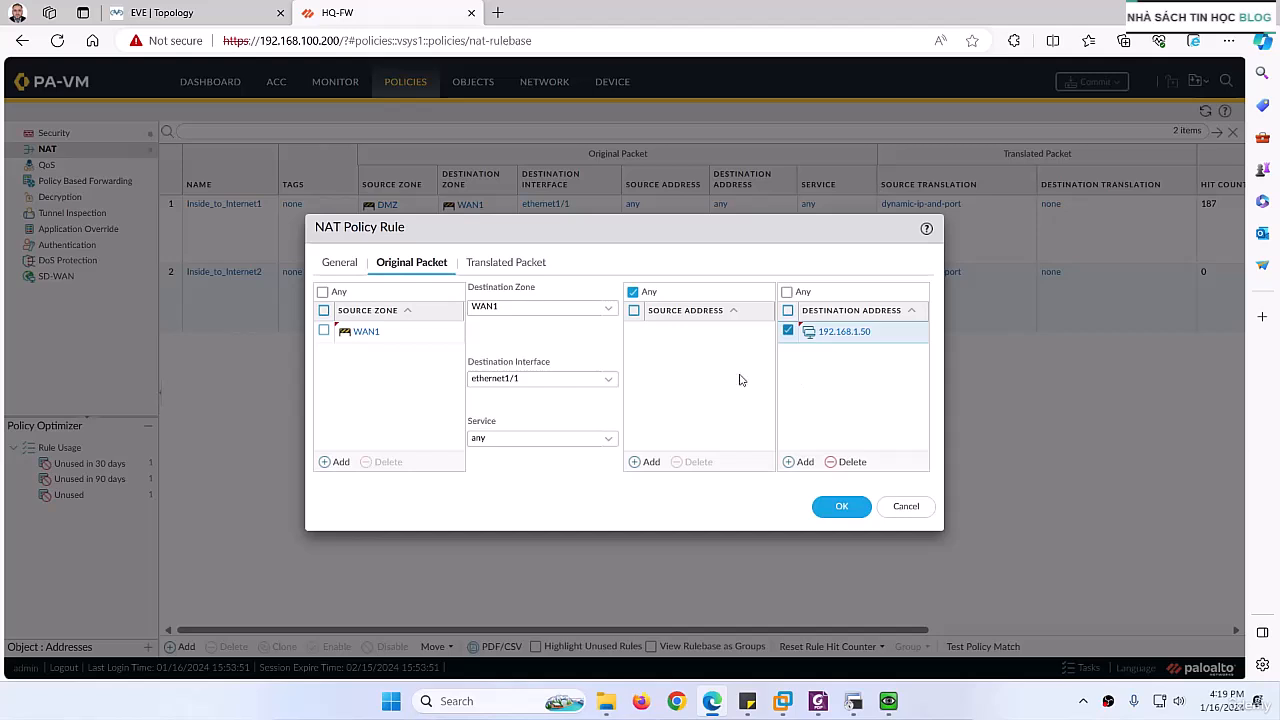
left_click(496, 267)
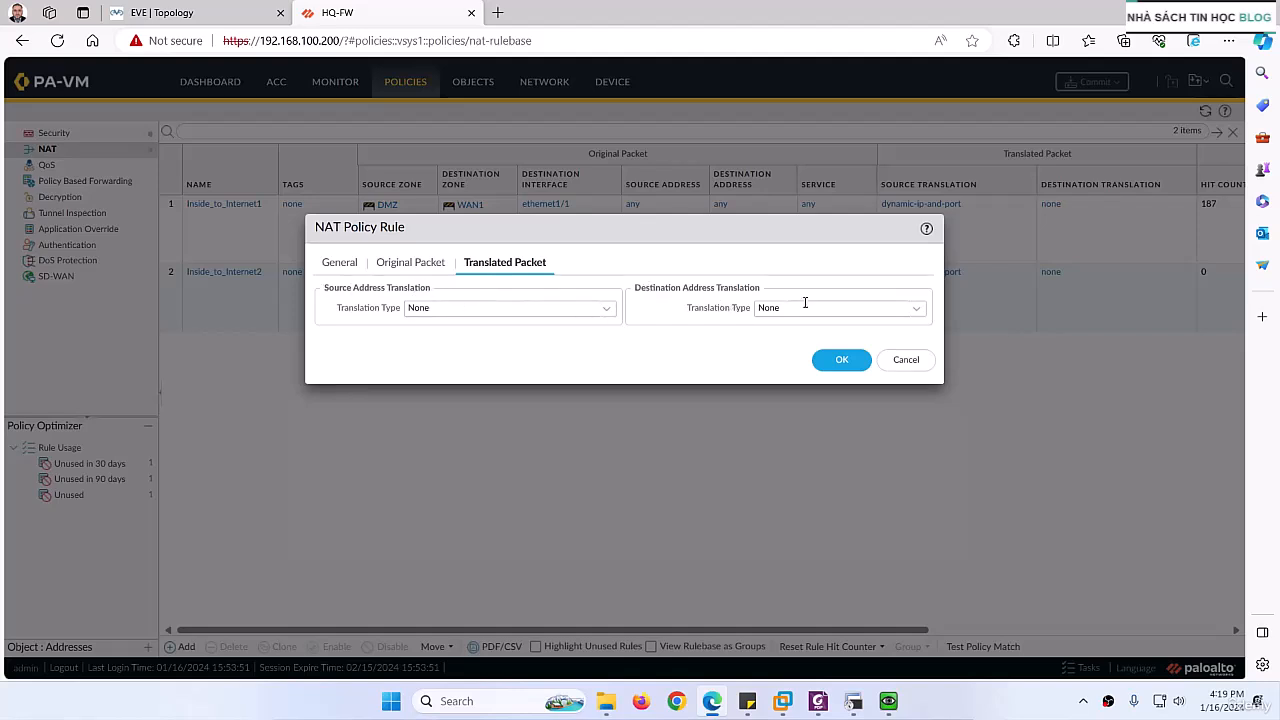
left_click(920, 314)
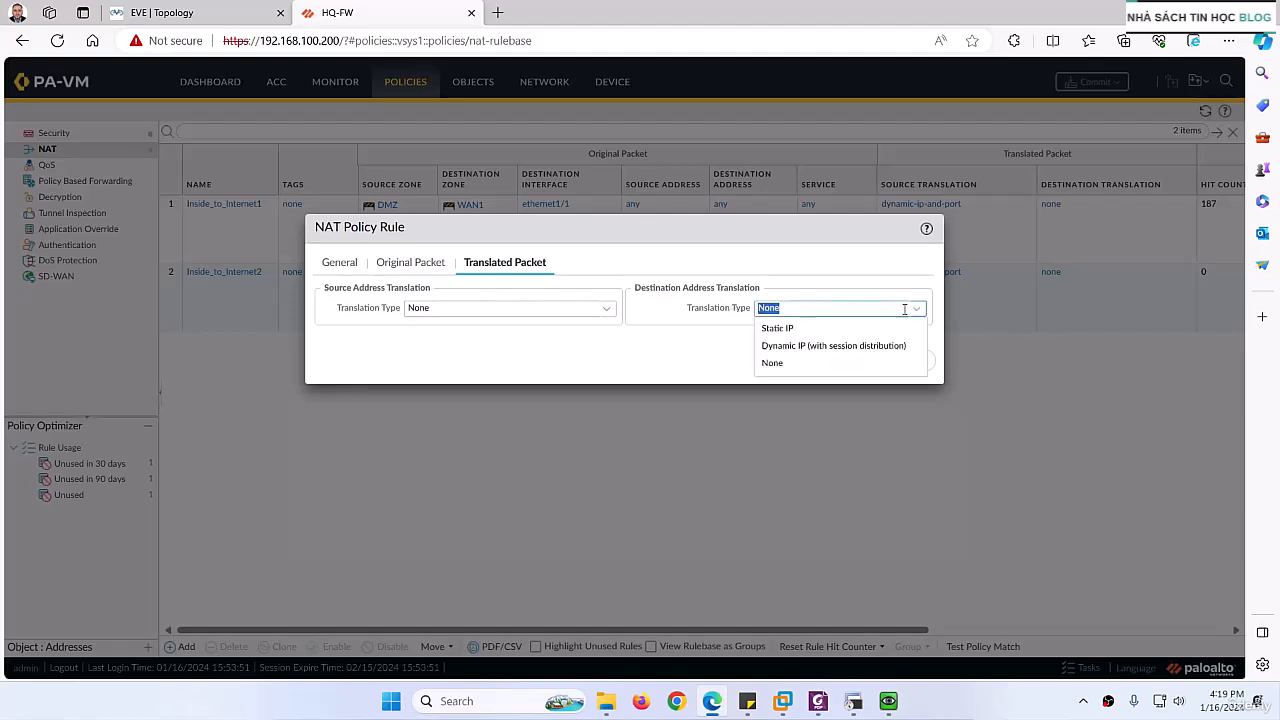
left_click(802, 328)
left_click(777, 330)
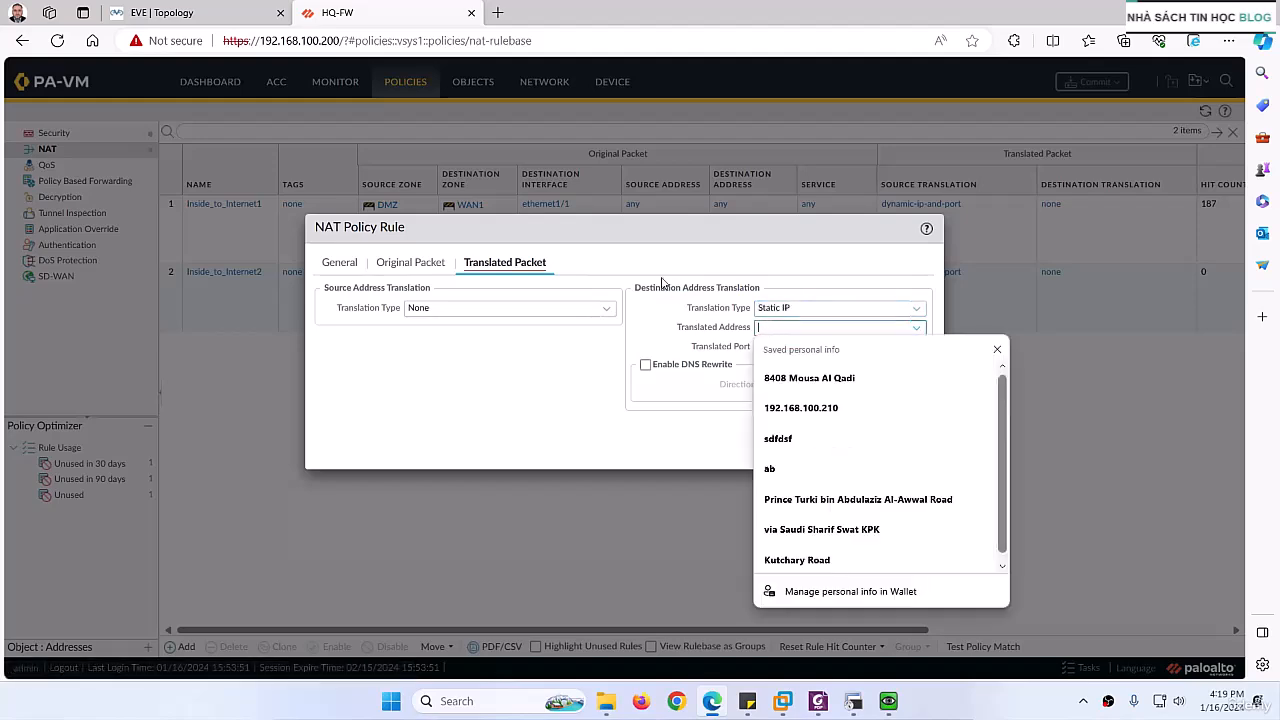
Step: Copy SRV1's IP address from the EVE topology and set the translated address to 10.0.4.1
left_click(200, 13)
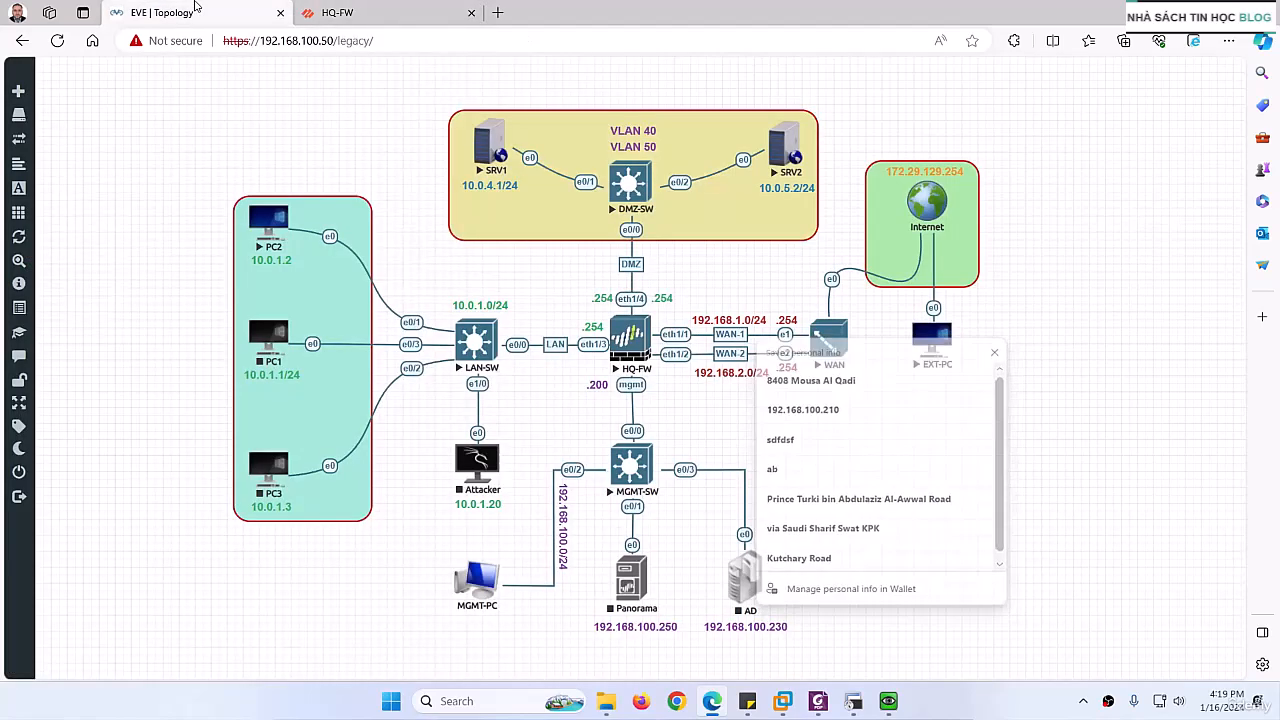
double_click(472, 185)
key("ctrl+c")
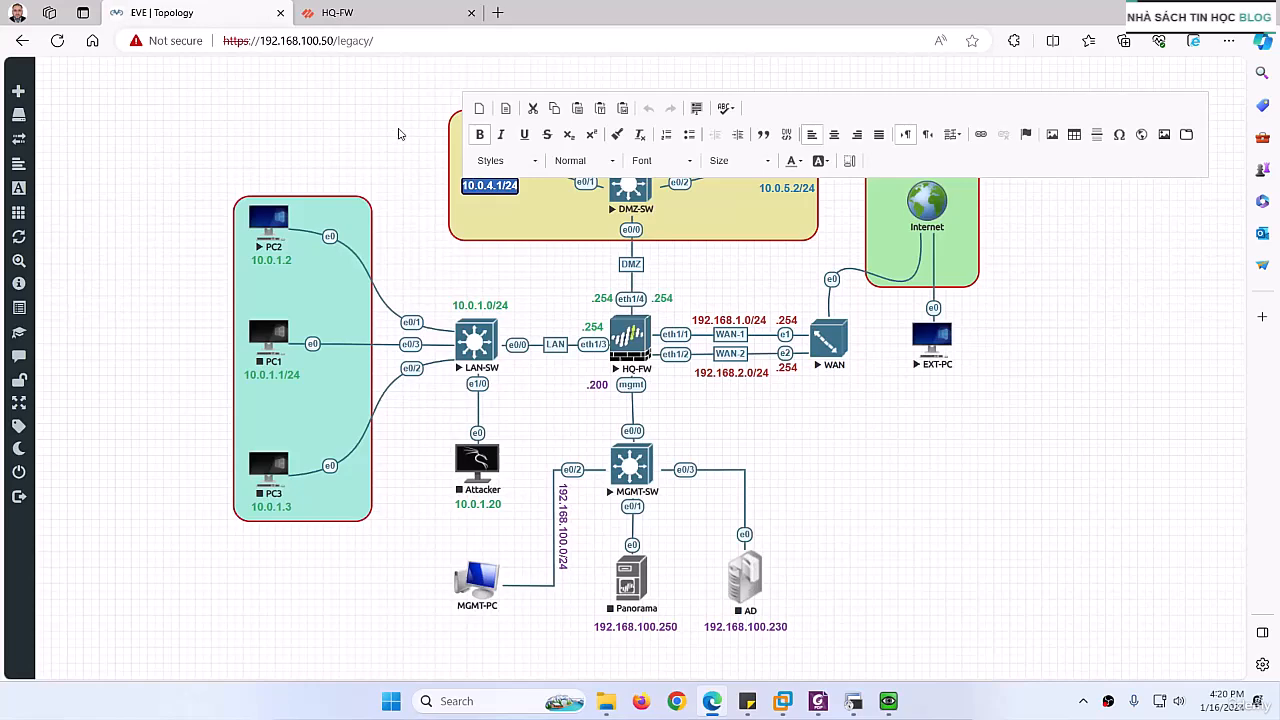
left_click(376, 8)
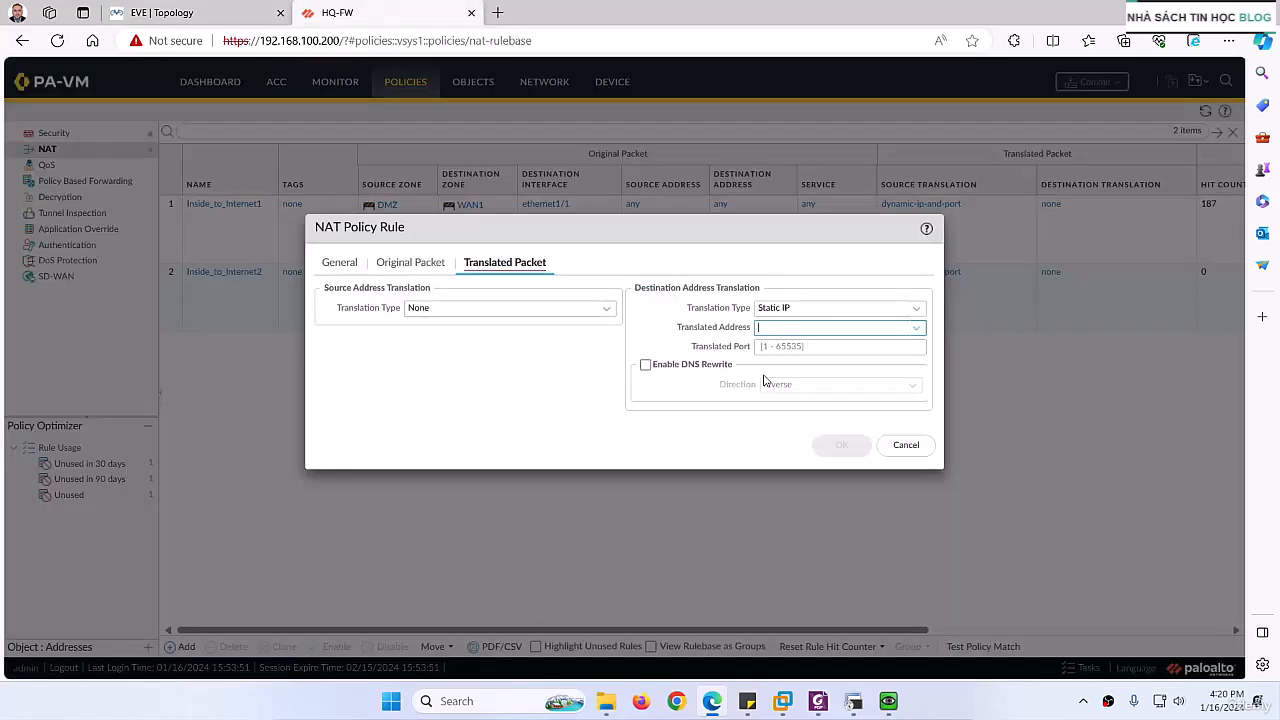
key("ctrl+v")
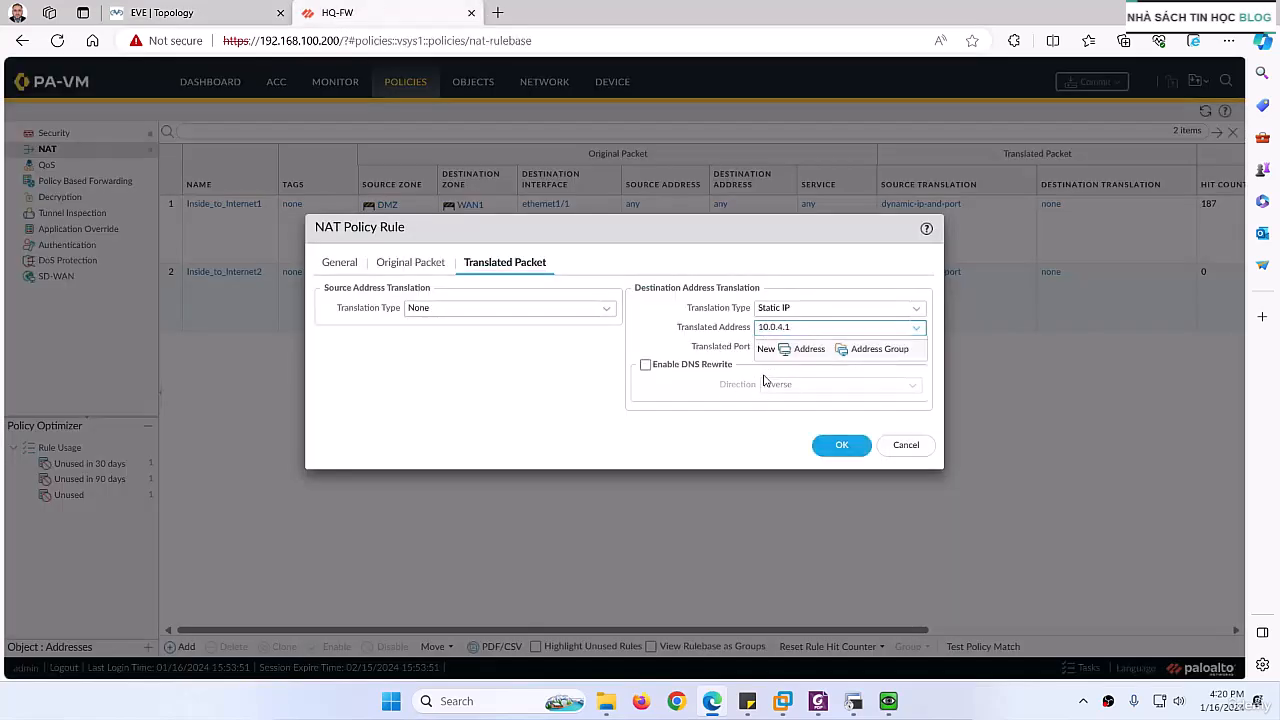
left_click(671, 423)
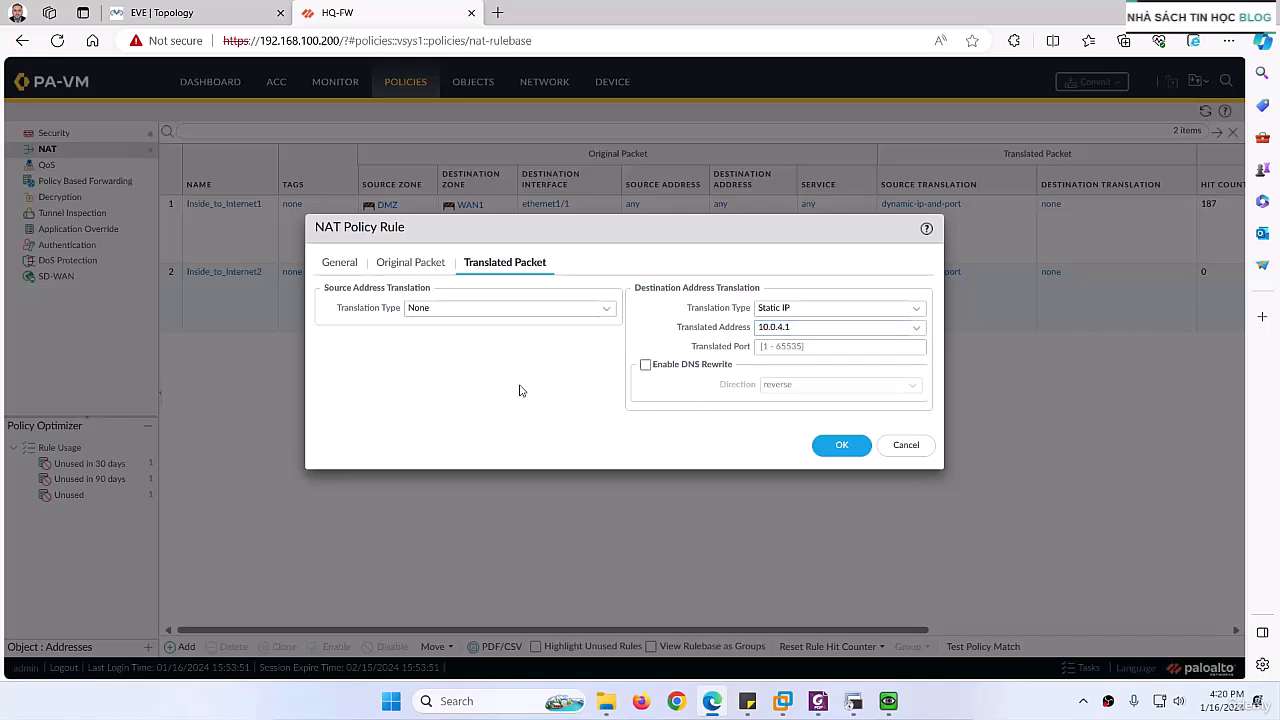
Step: Compare the original and translated packet settings with the lab PDF and save the destination NAT rule
left_click(818, 701)
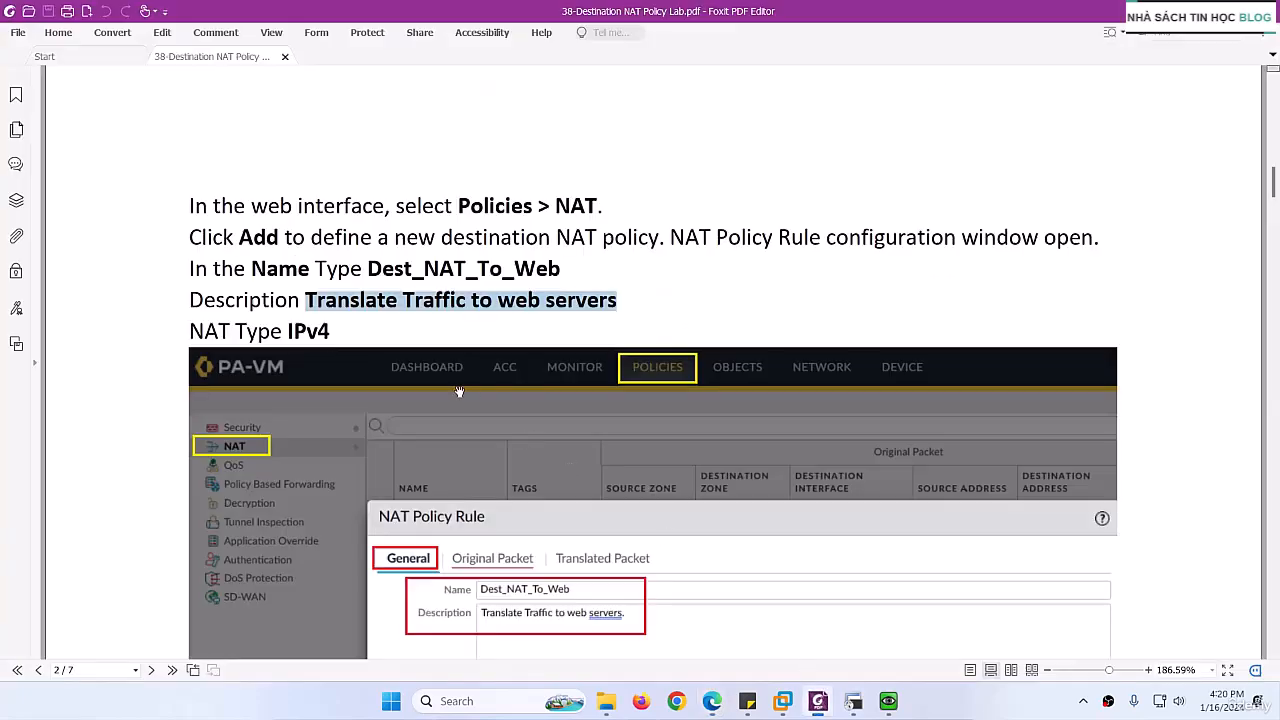
scroll(455, 385, "down", 3)
scroll(448, 373, "down", 10)
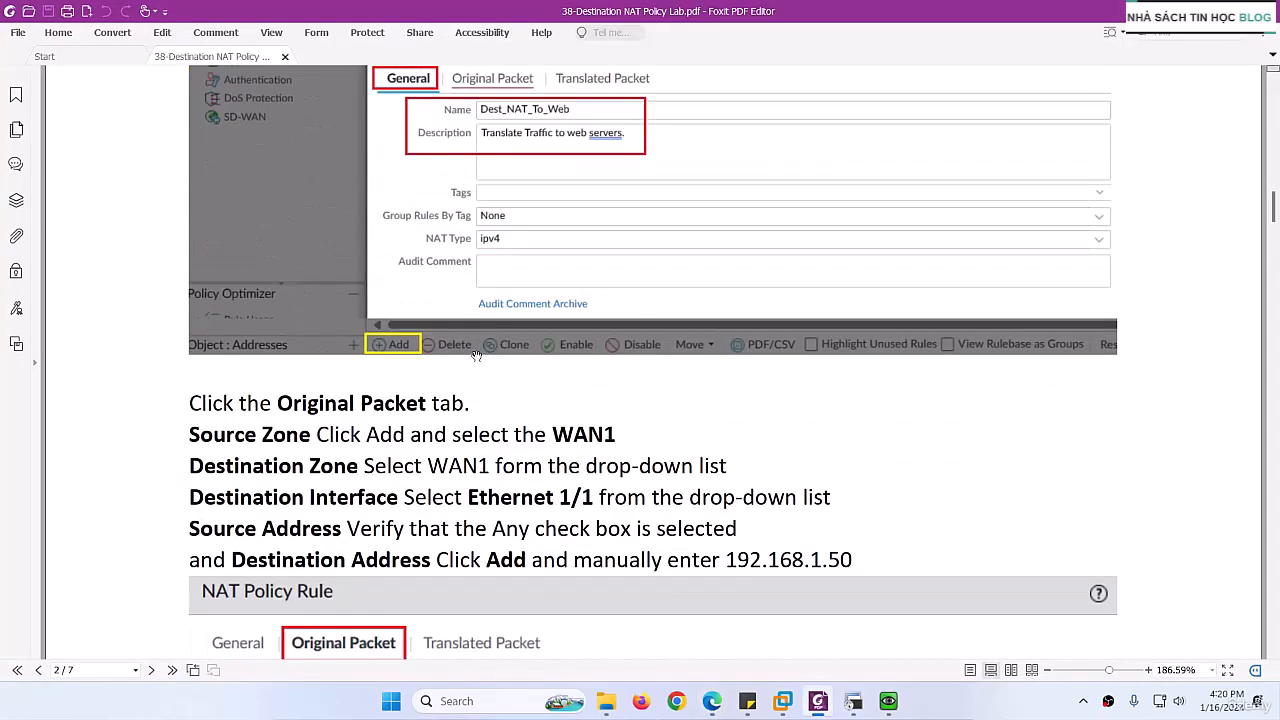
scroll(447, 376, "down", 3)
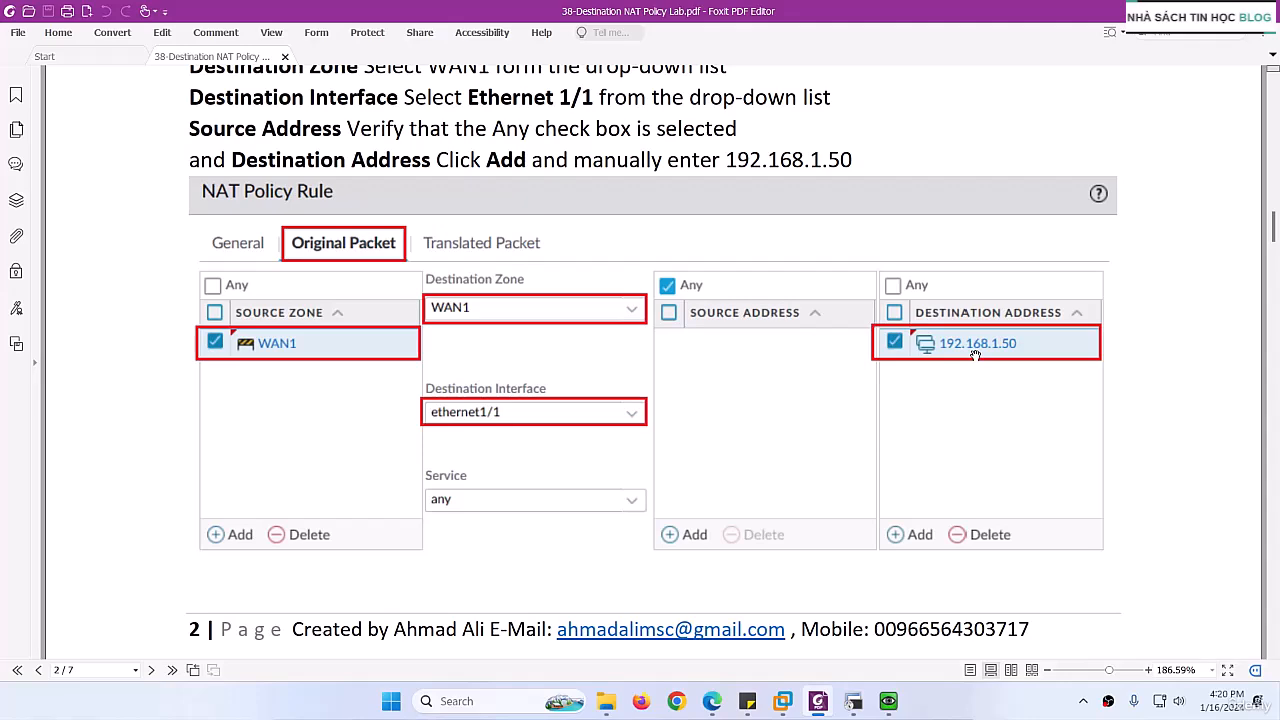
scroll(975, 355, "down", 8)
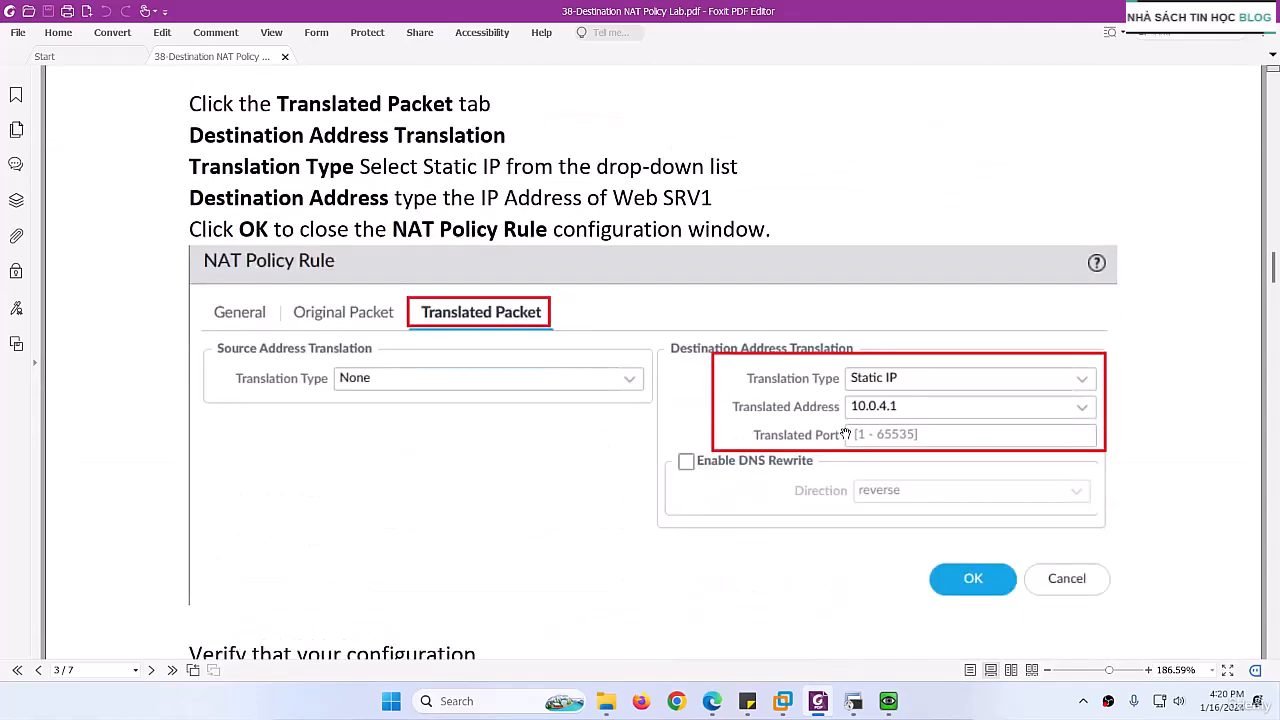
scroll(800, 392, "up", 8)
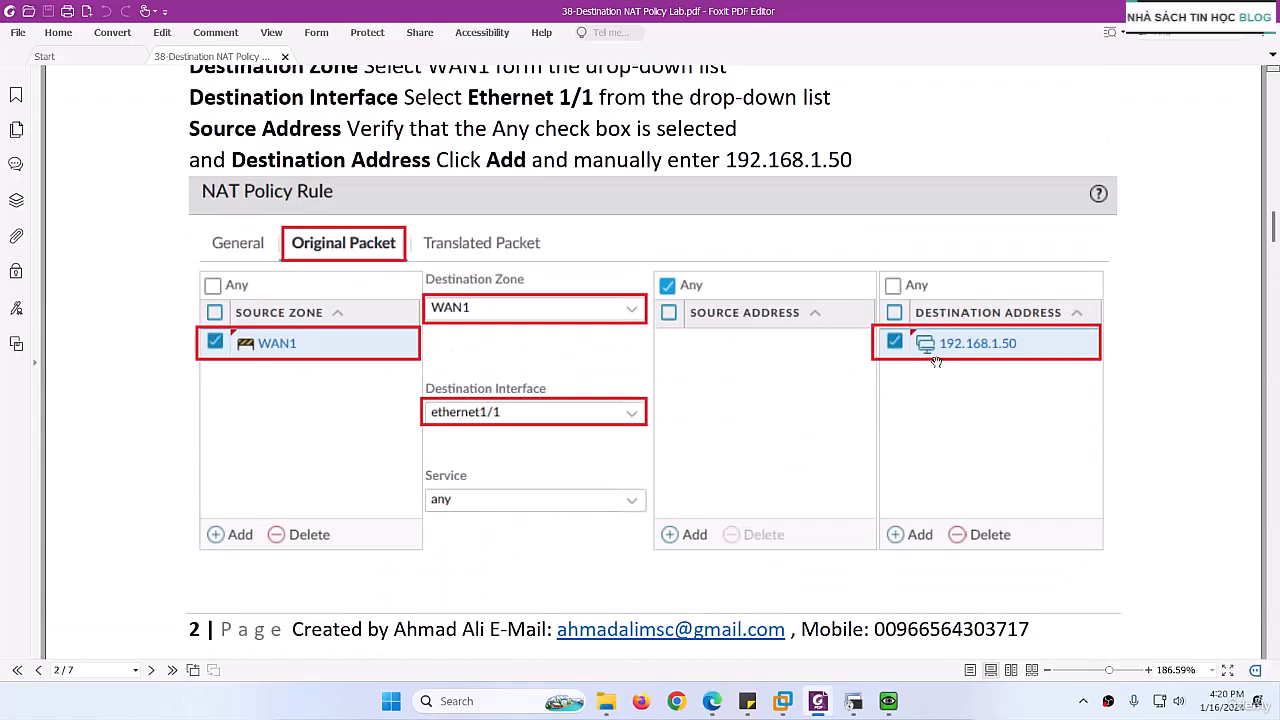
scroll(936, 361, "down", 8)
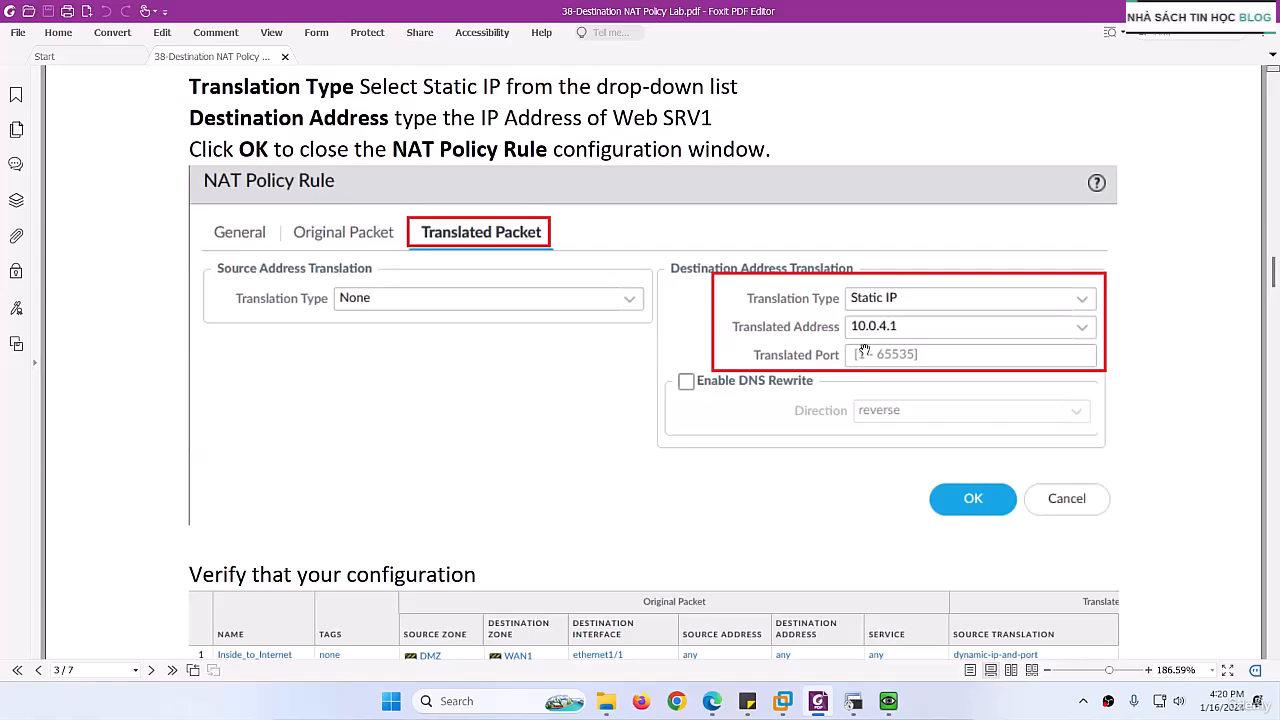
left_click(818, 705)
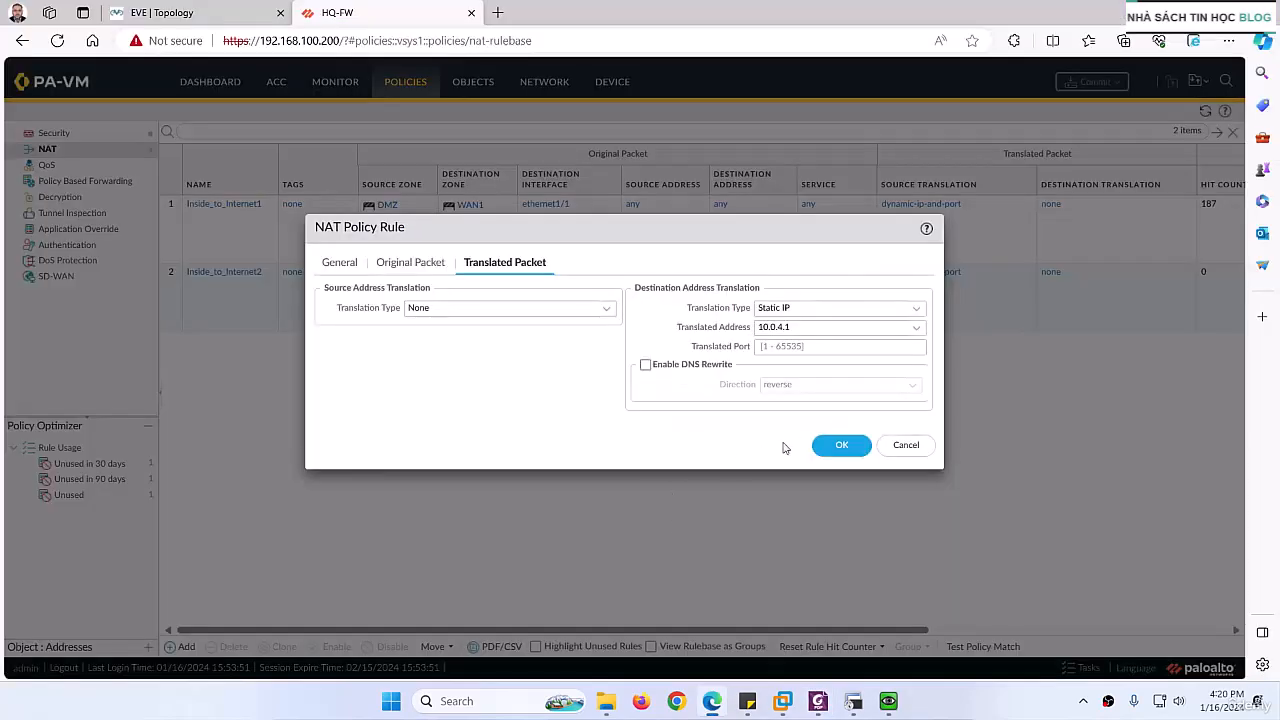
left_click(837, 446)
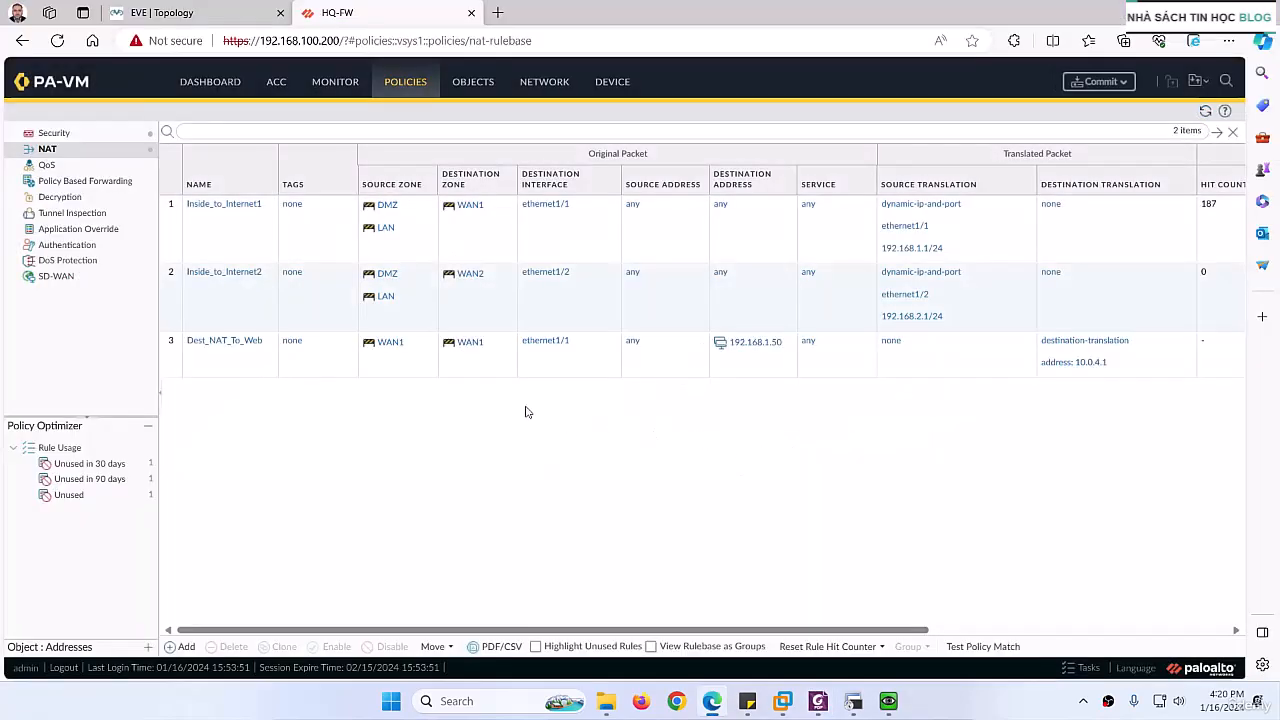
Step: Copy the second rule's name from the lab PDF and add a new NAT policy rule named Dest_NAT_To_Web2
left_click(818, 701)
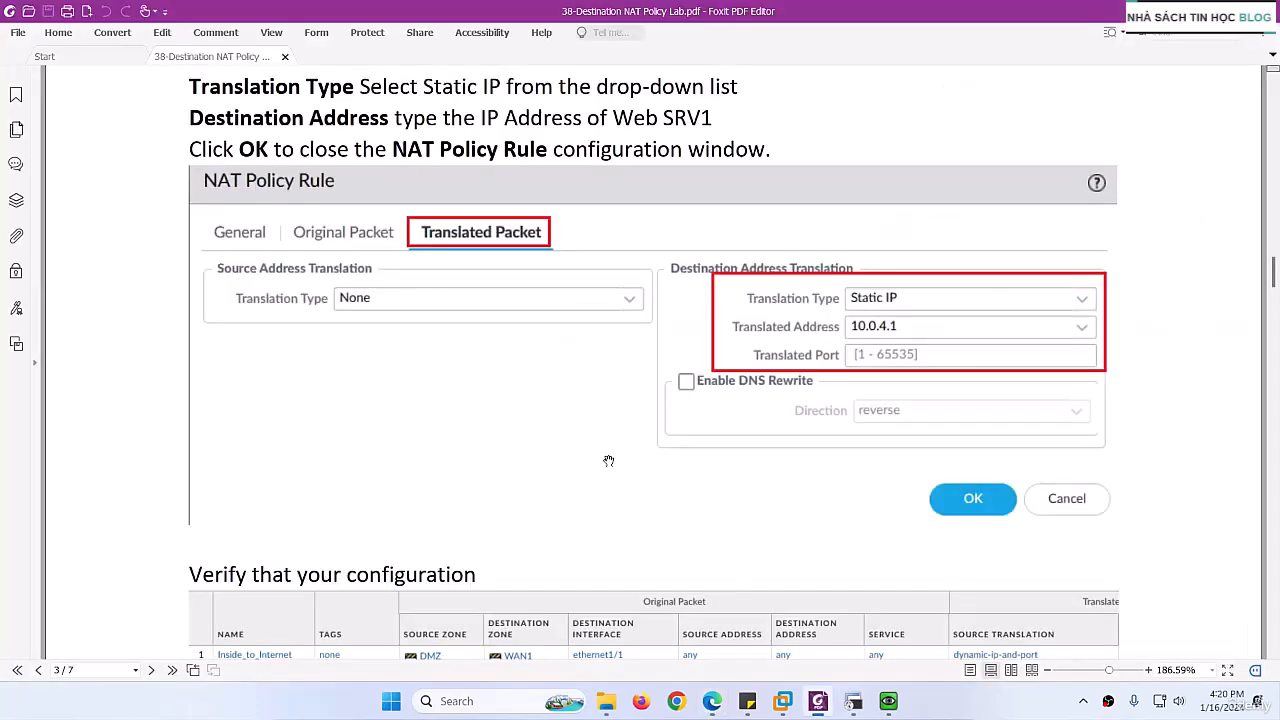
scroll(540, 438, "down", 5)
scroll(538, 440, "down", 10)
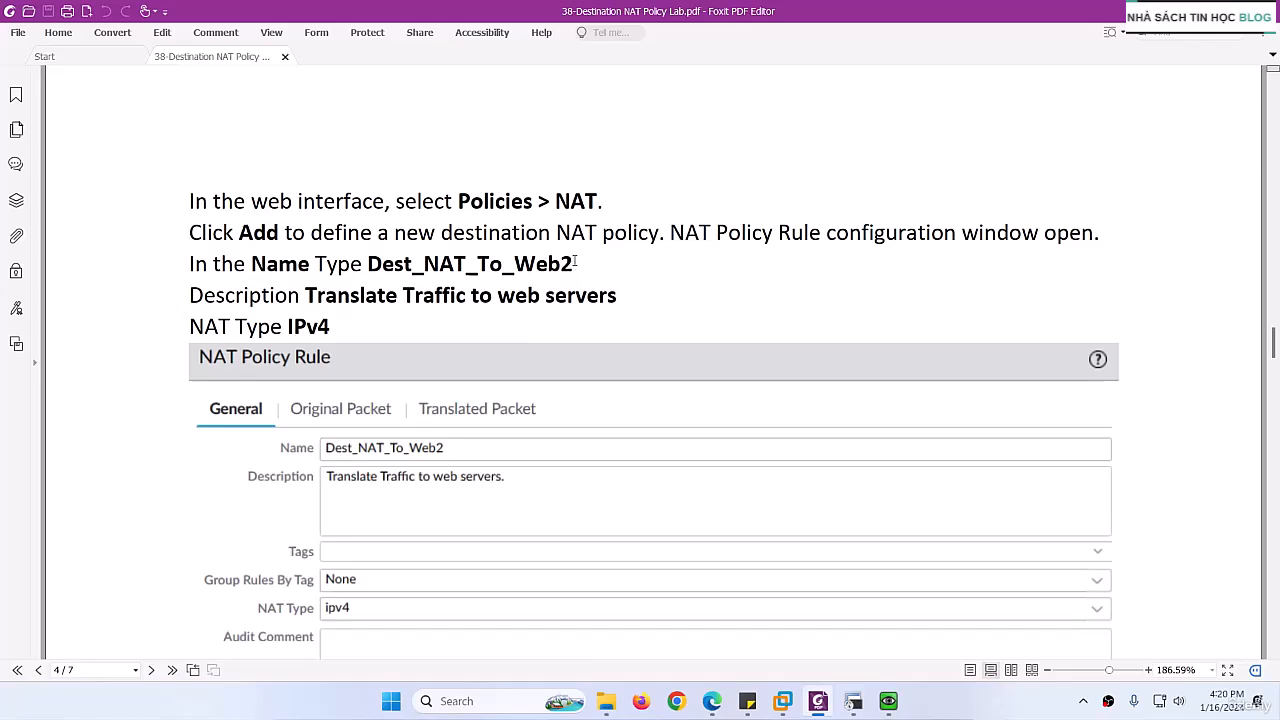
left_click_drag(576, 263, 367, 266)
key("ctrl+c")
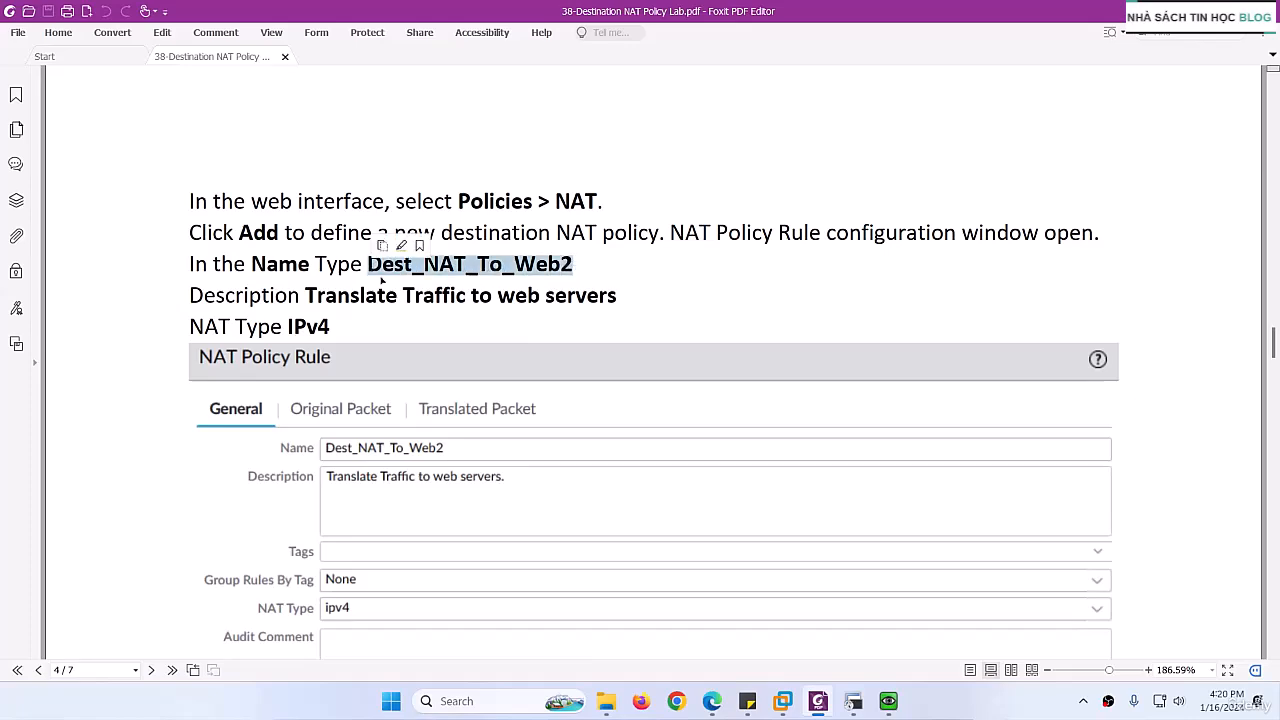
scroll(470, 350, "down", 3)
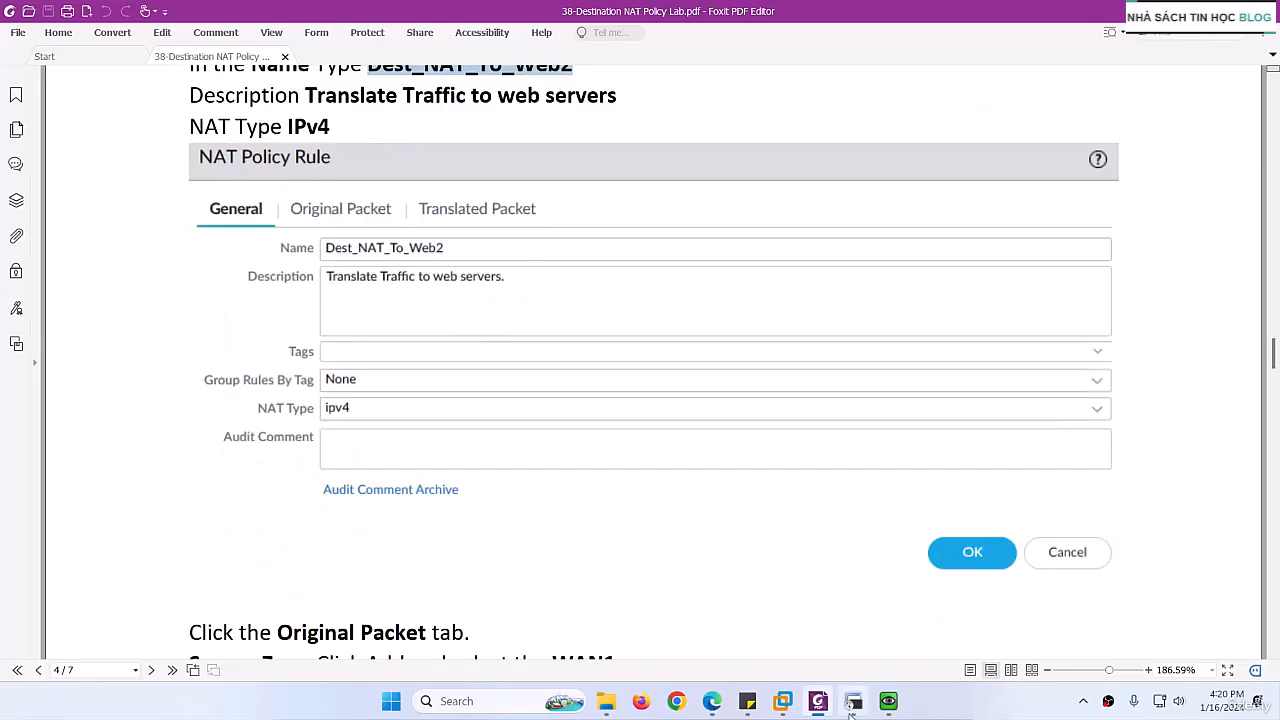
left_click(818, 704)
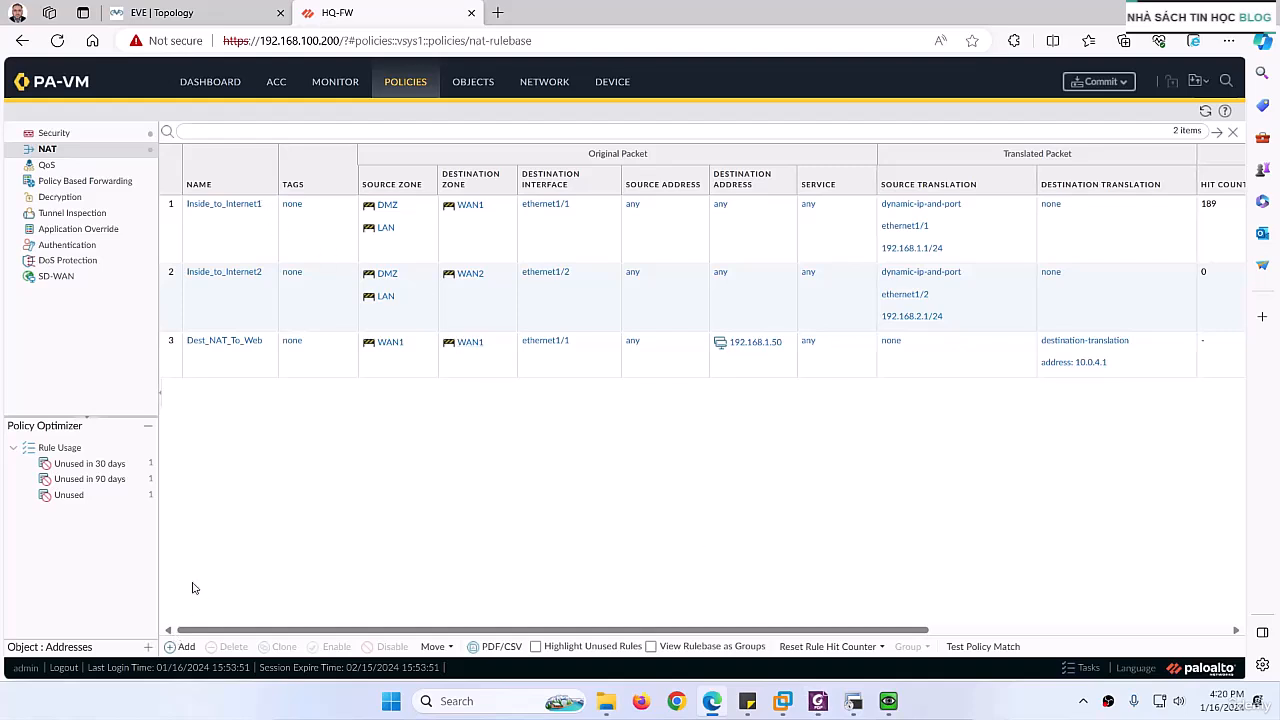
left_click(186, 647)
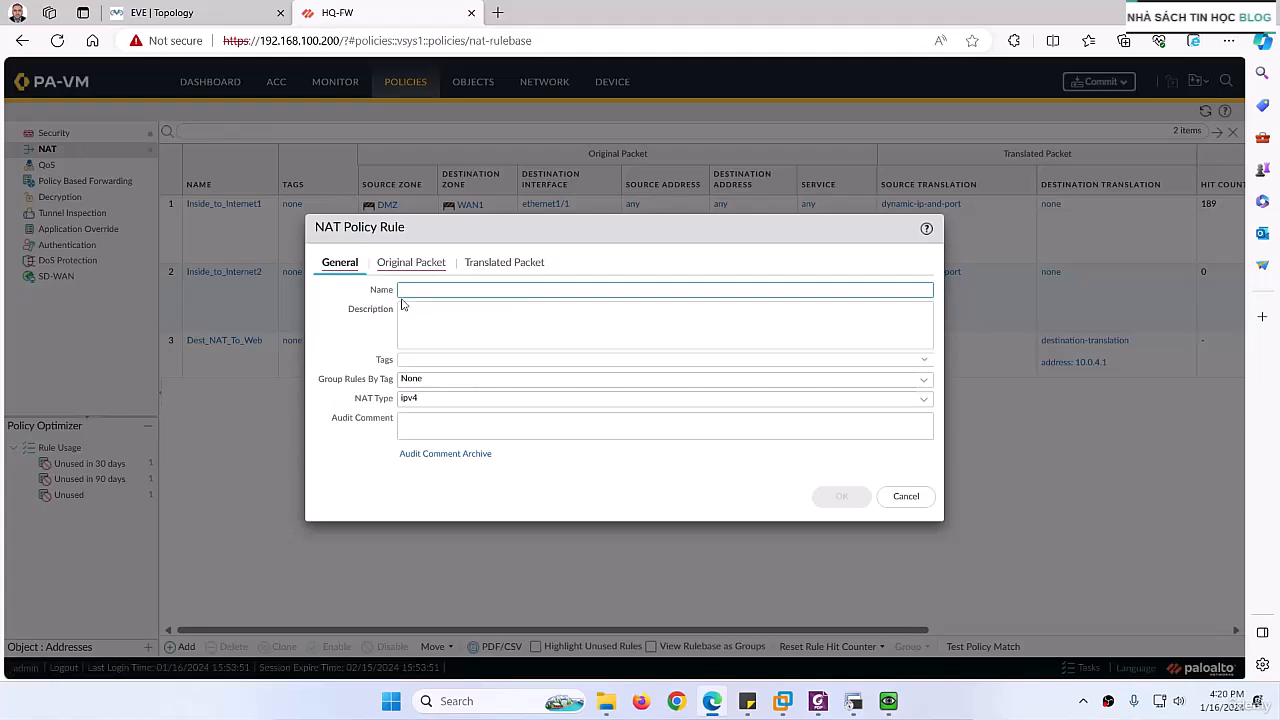
key("ctrl+v")
Step: Copy the description from the lab PDF and set the new rule's description to "Translate Traffic to web servers"
left_click(428, 328)
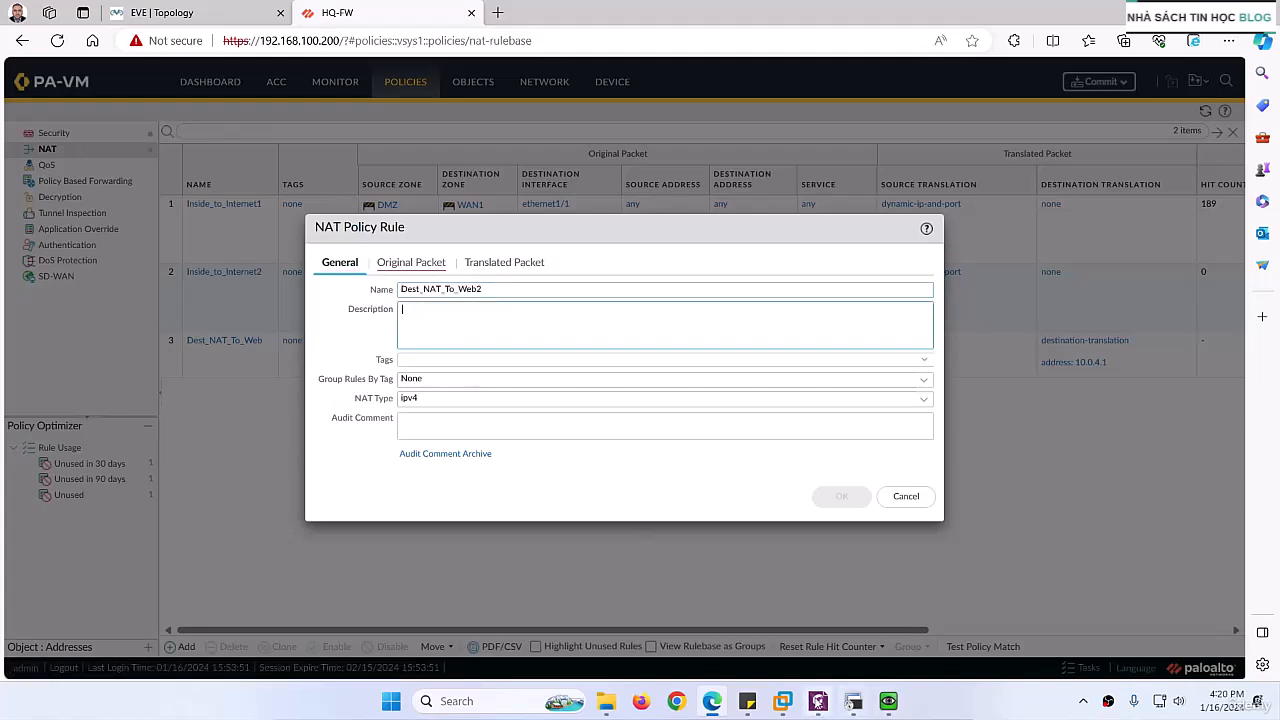
left_click(818, 701)
scroll(481, 177, "up", 2)
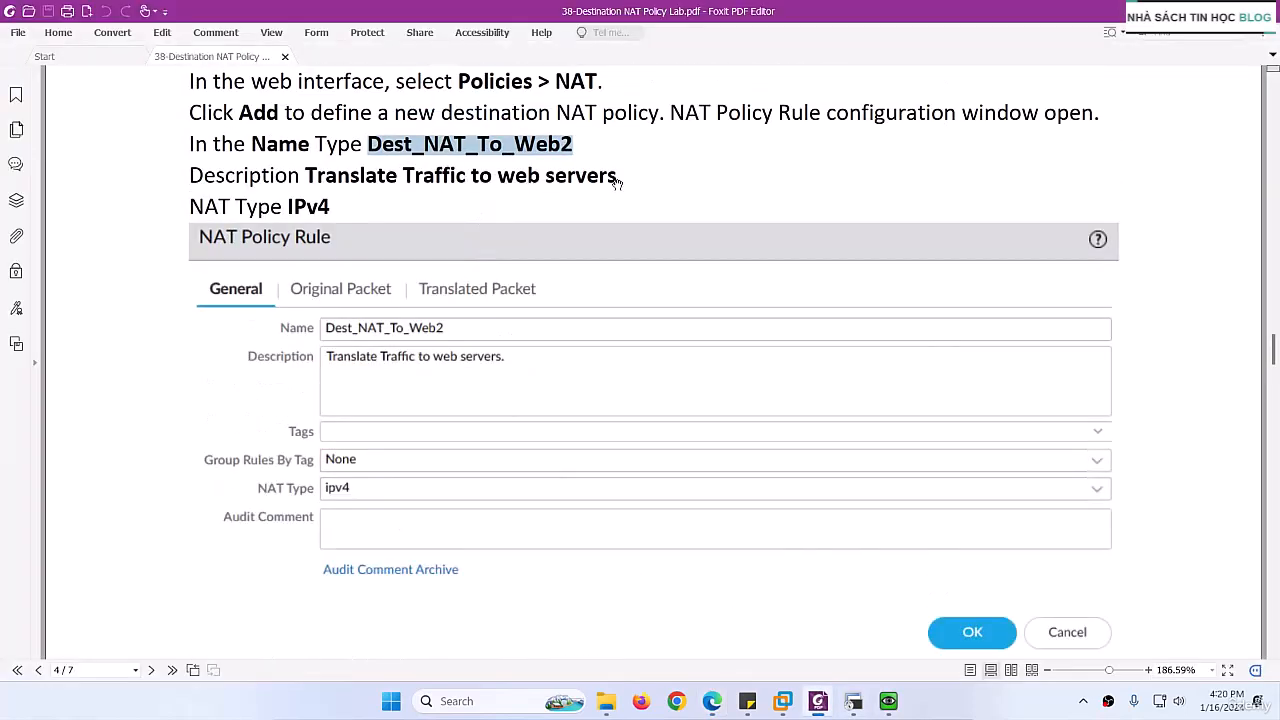
left_click_drag(620, 177, 305, 177)
key("ctrl+c")
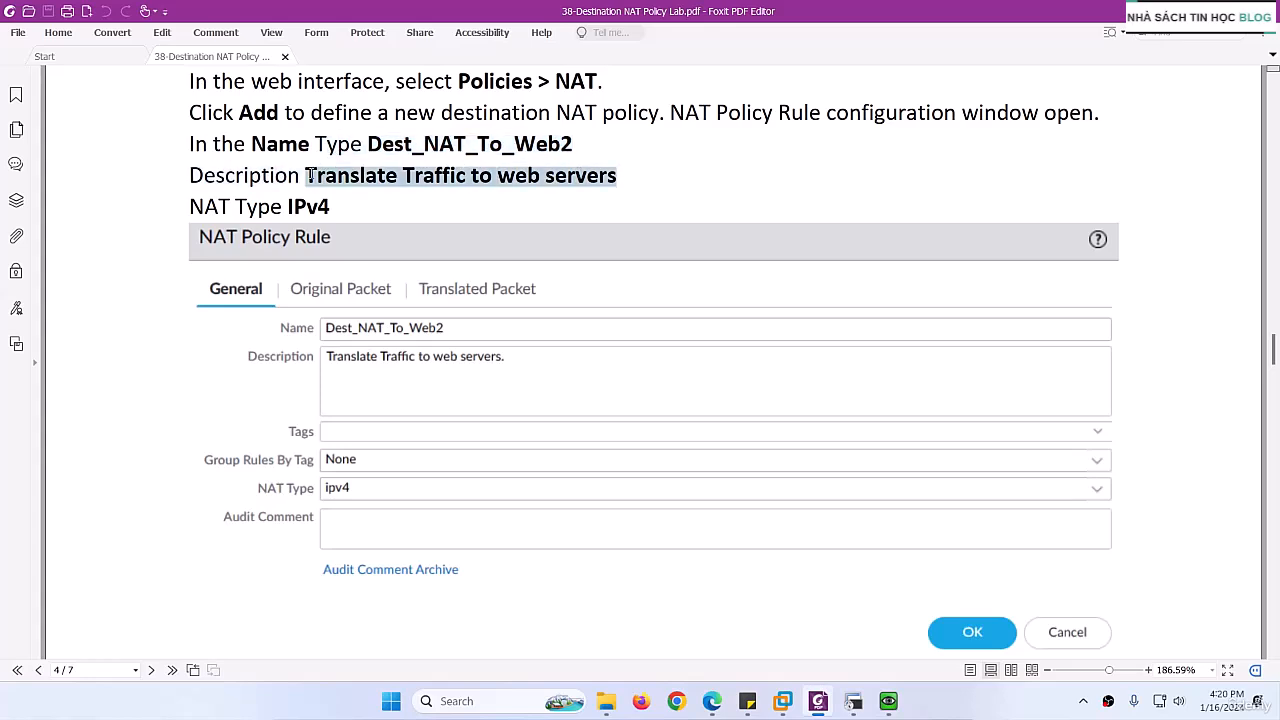
left_click(814, 700)
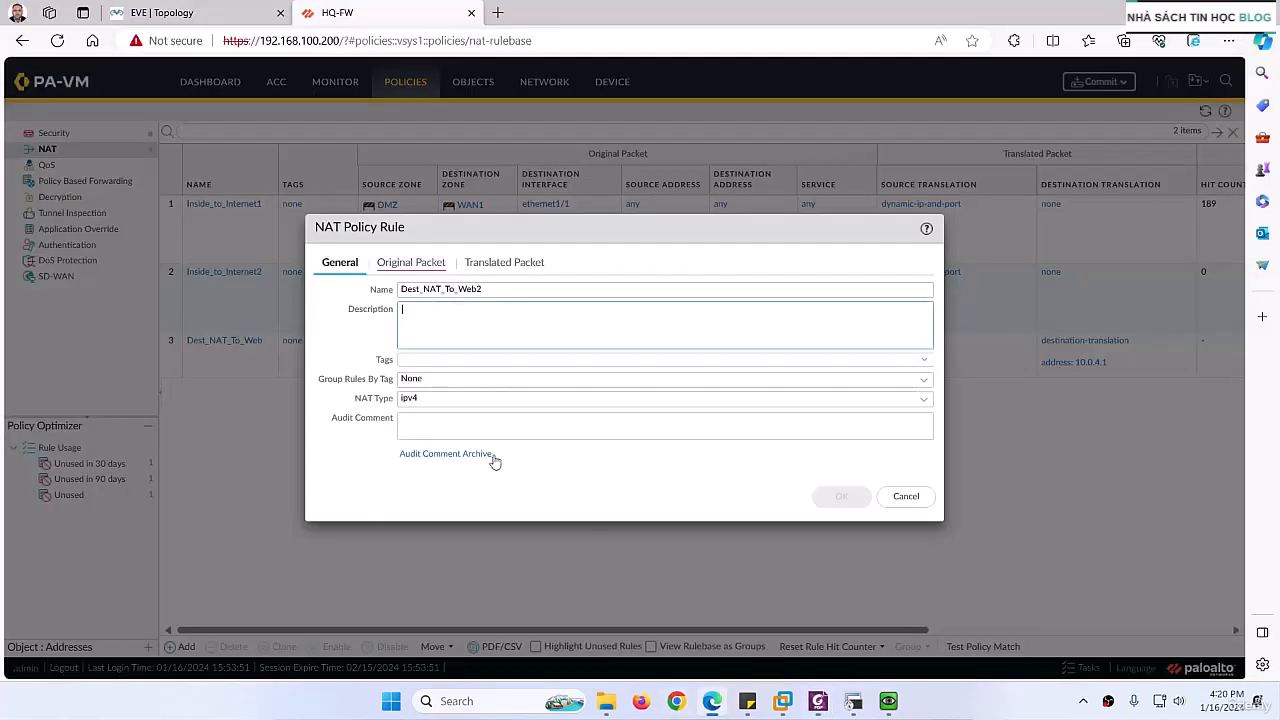
key("ctrl+v")
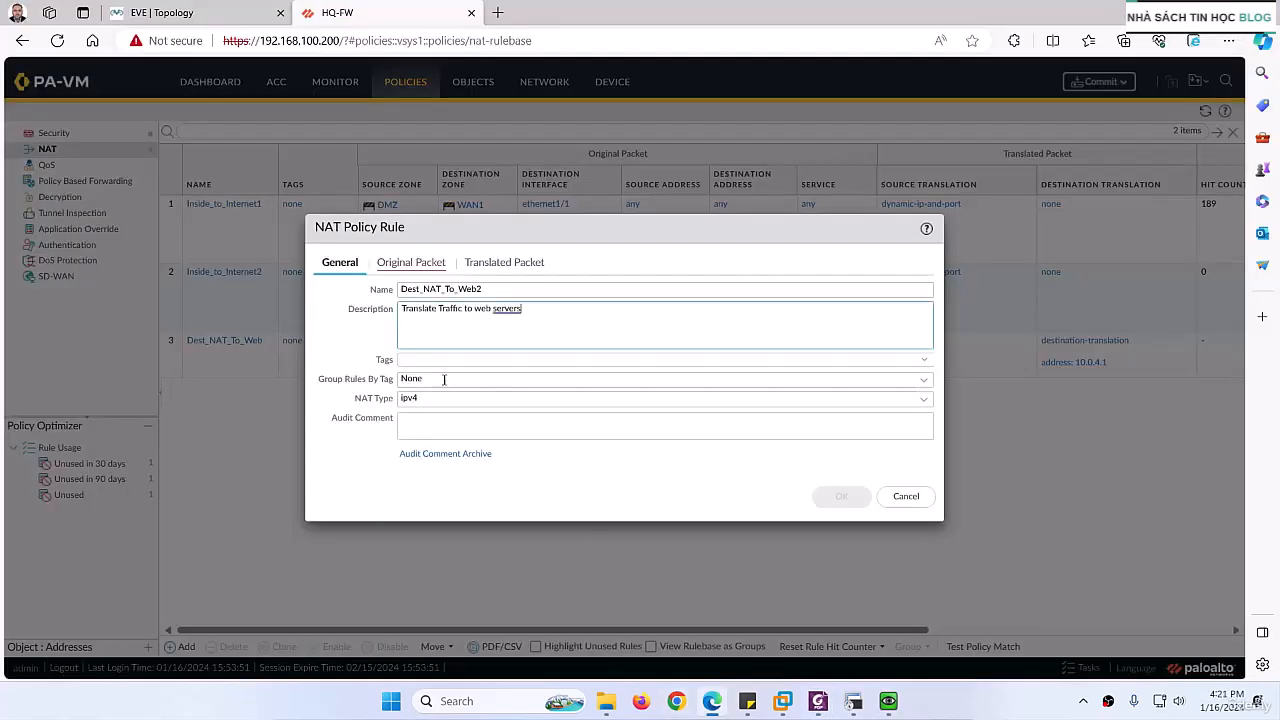
Step: Set the rule's original packet source zone and destination zone to WAN1 and the destination interface to ethernet1/1
left_click(393, 264)
left_click(336, 461)
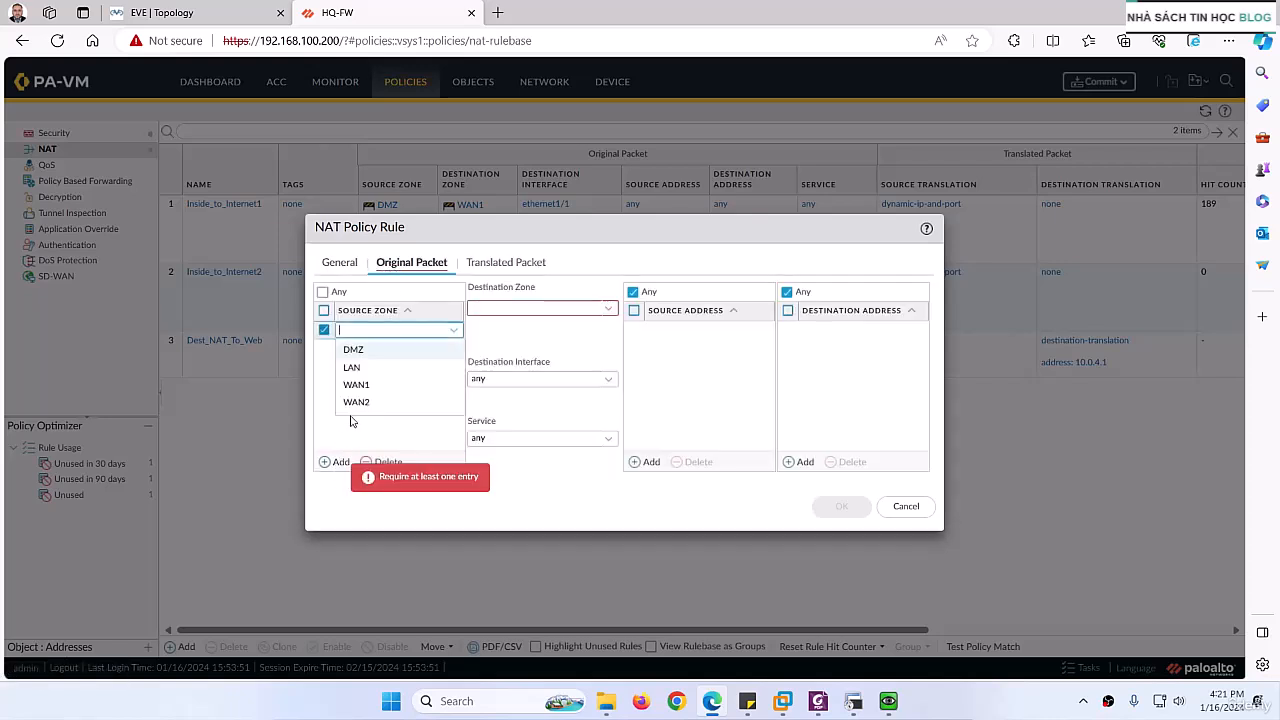
left_click(356, 384)
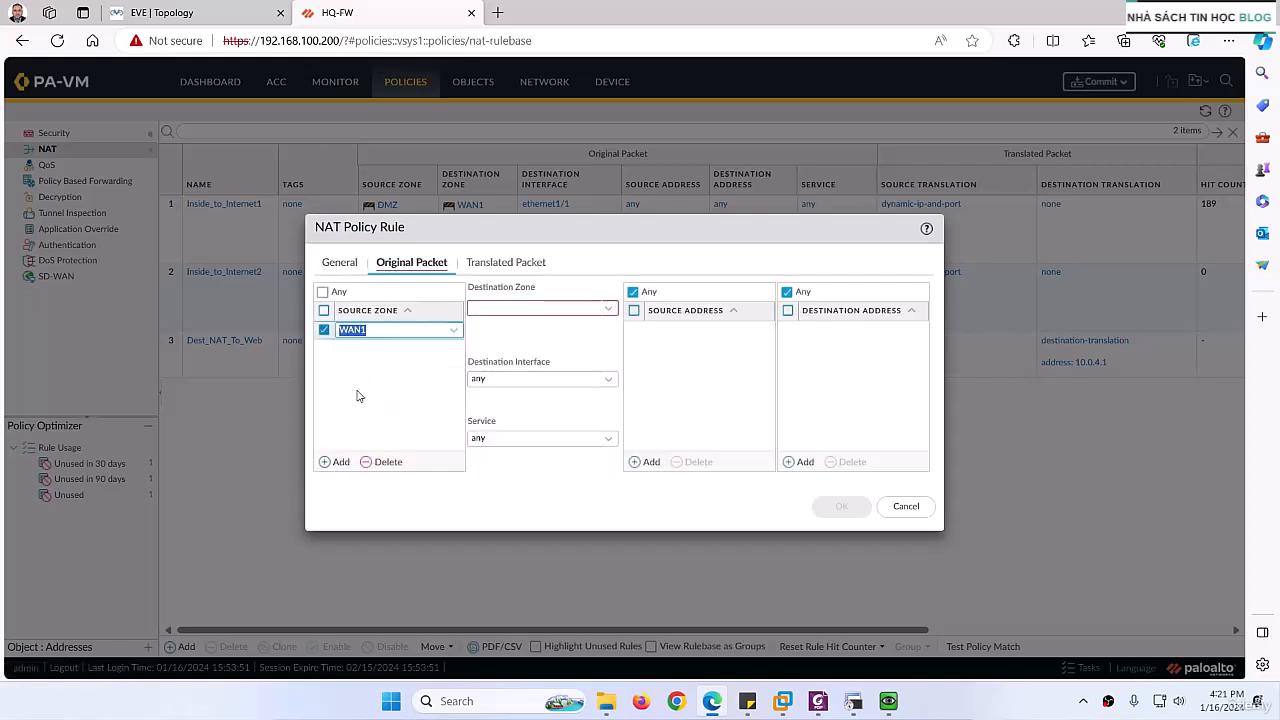
left_click(608, 313)
left_click(496, 366)
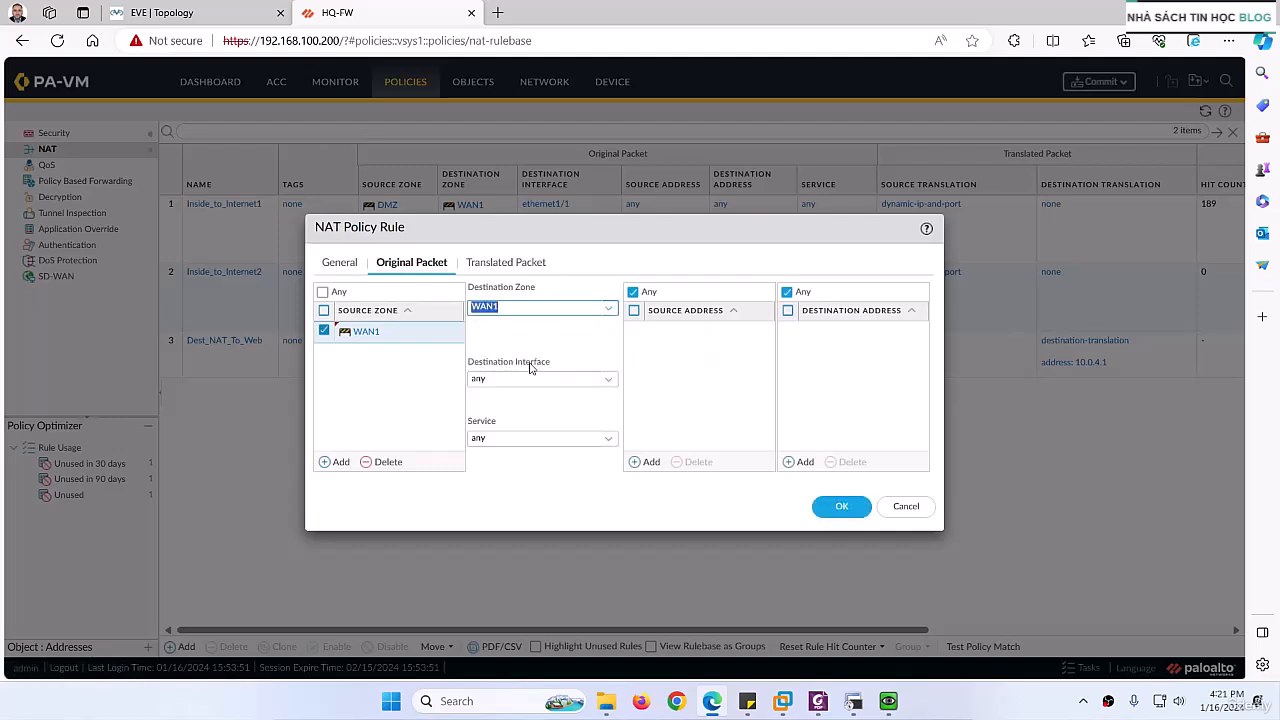
left_click(610, 380)
left_click(559, 414)
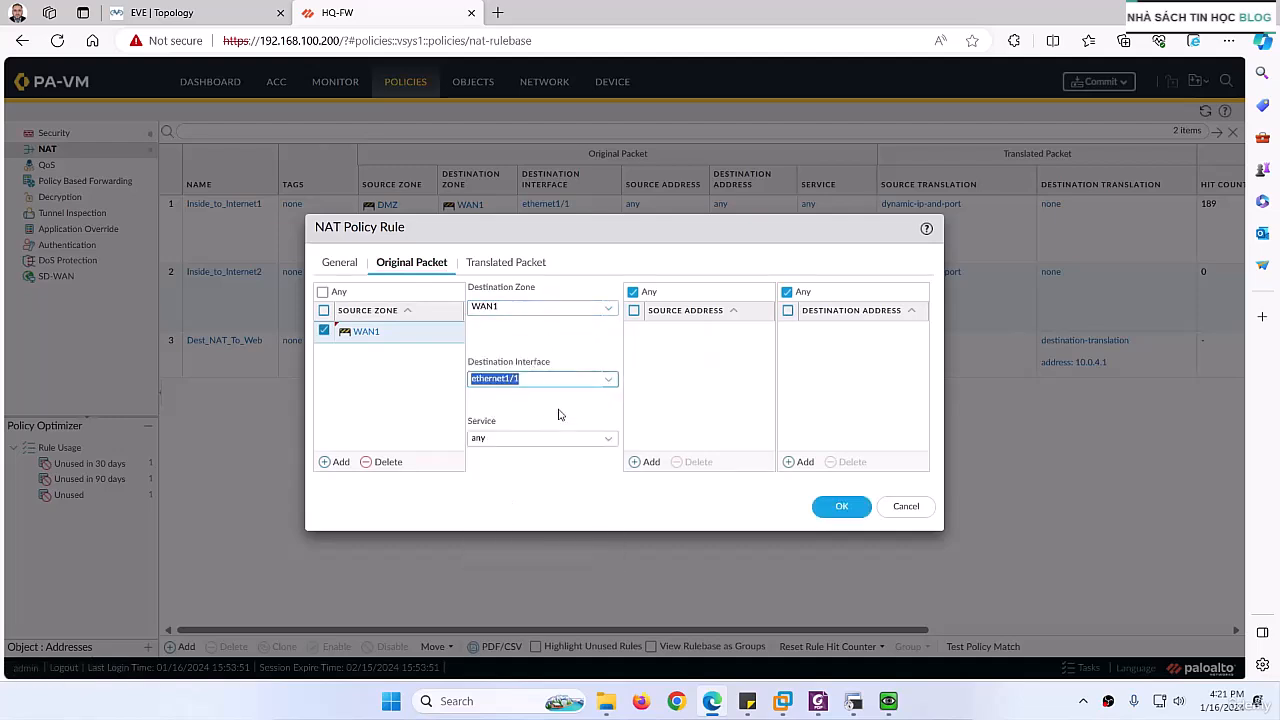
left_click(683, 390)
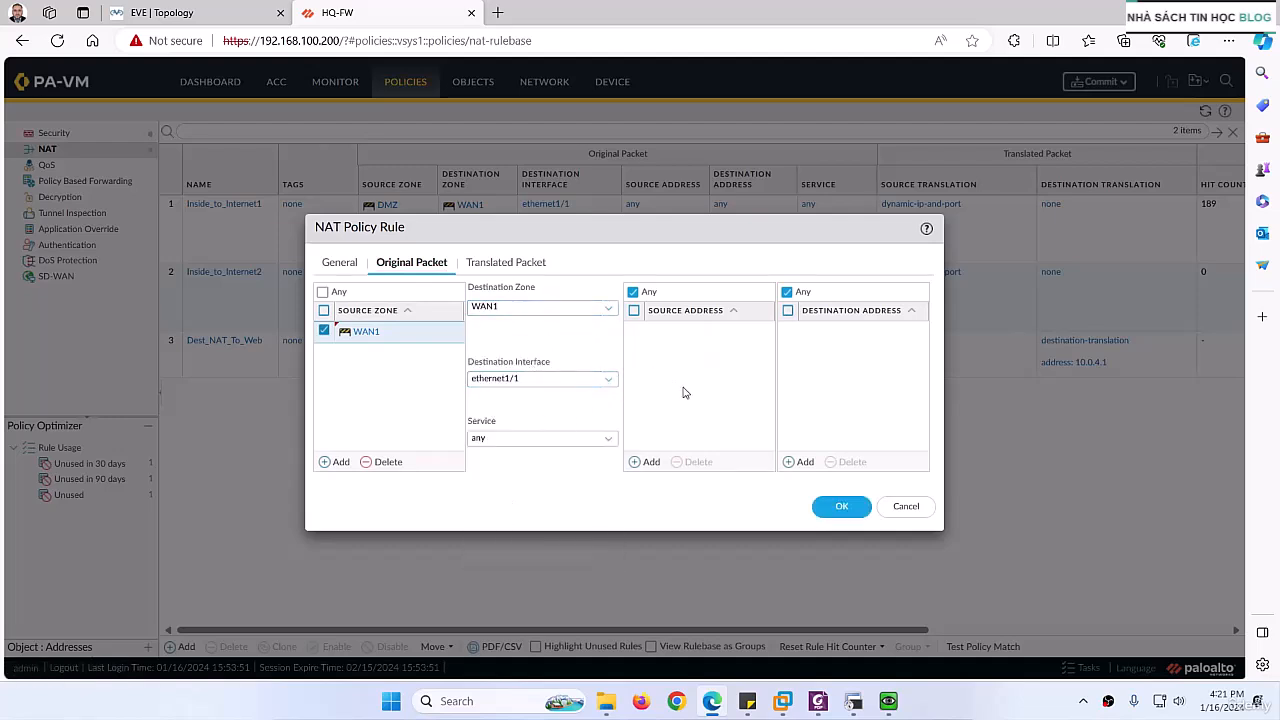
Step: Add 192.168.1.60 as the destination address of the rule's original packet
left_click(795, 461)
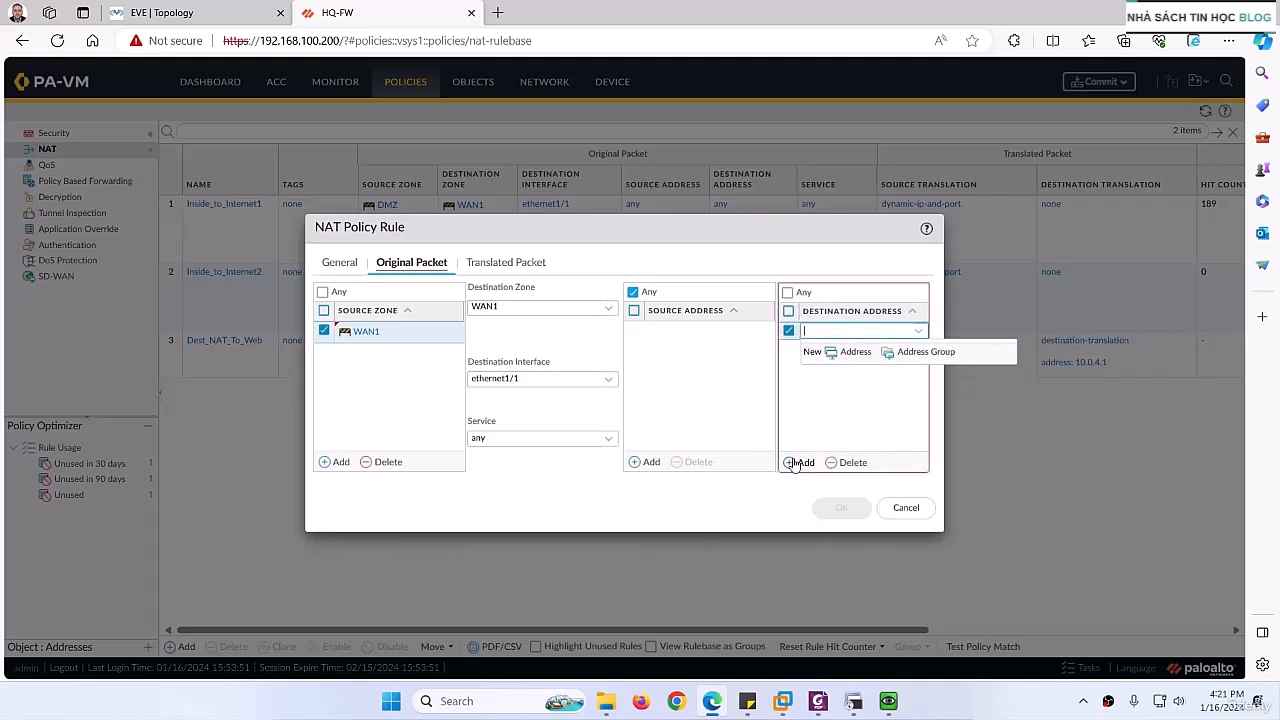
type("192.1")
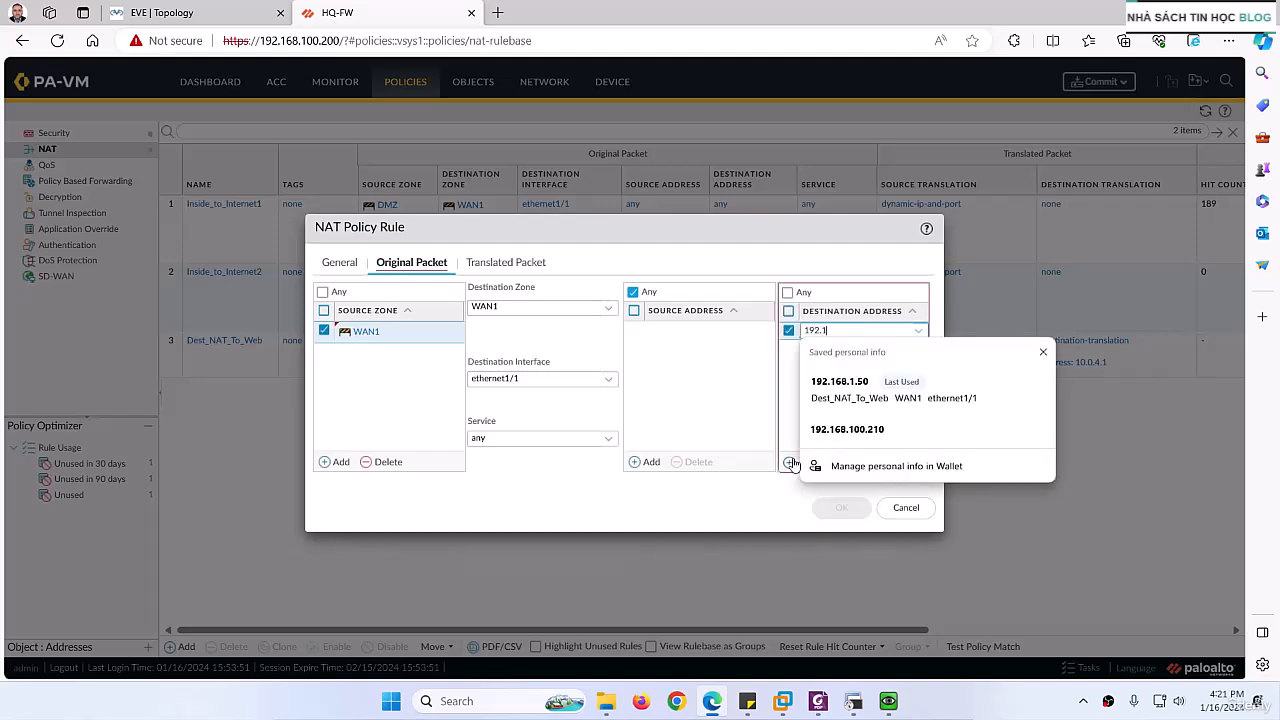
type("68.1.60")
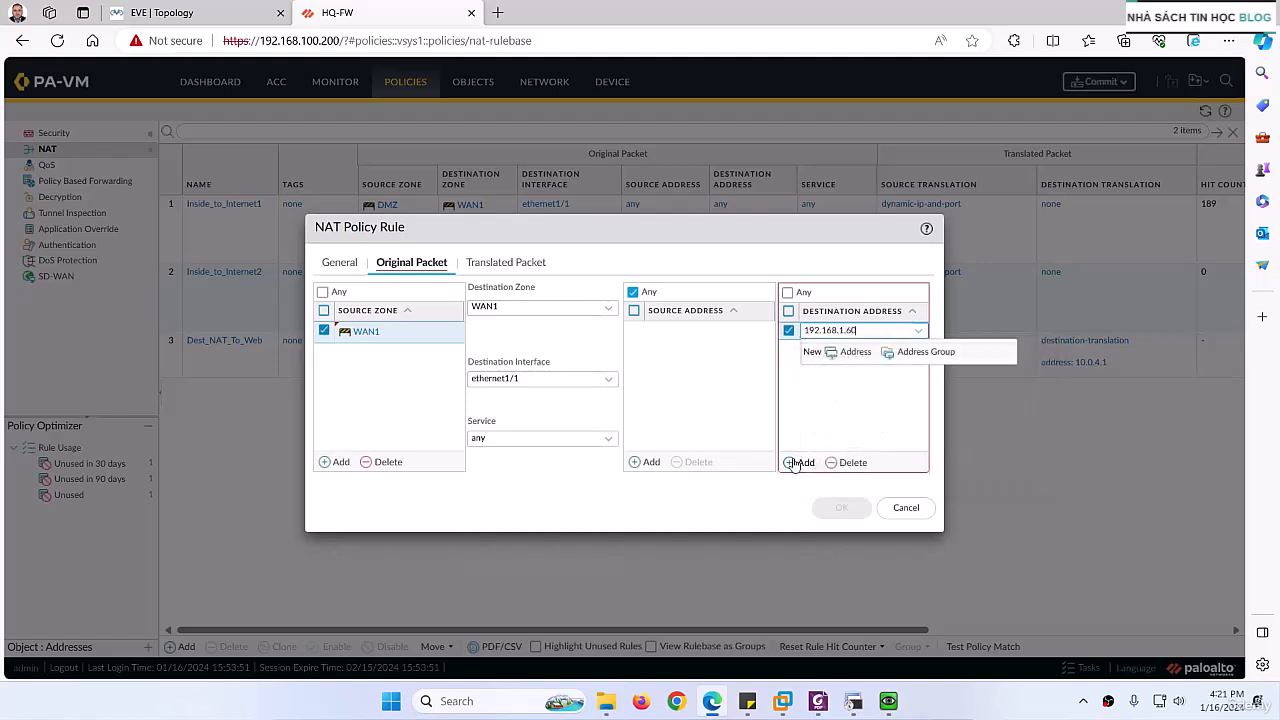
left_click(866, 424)
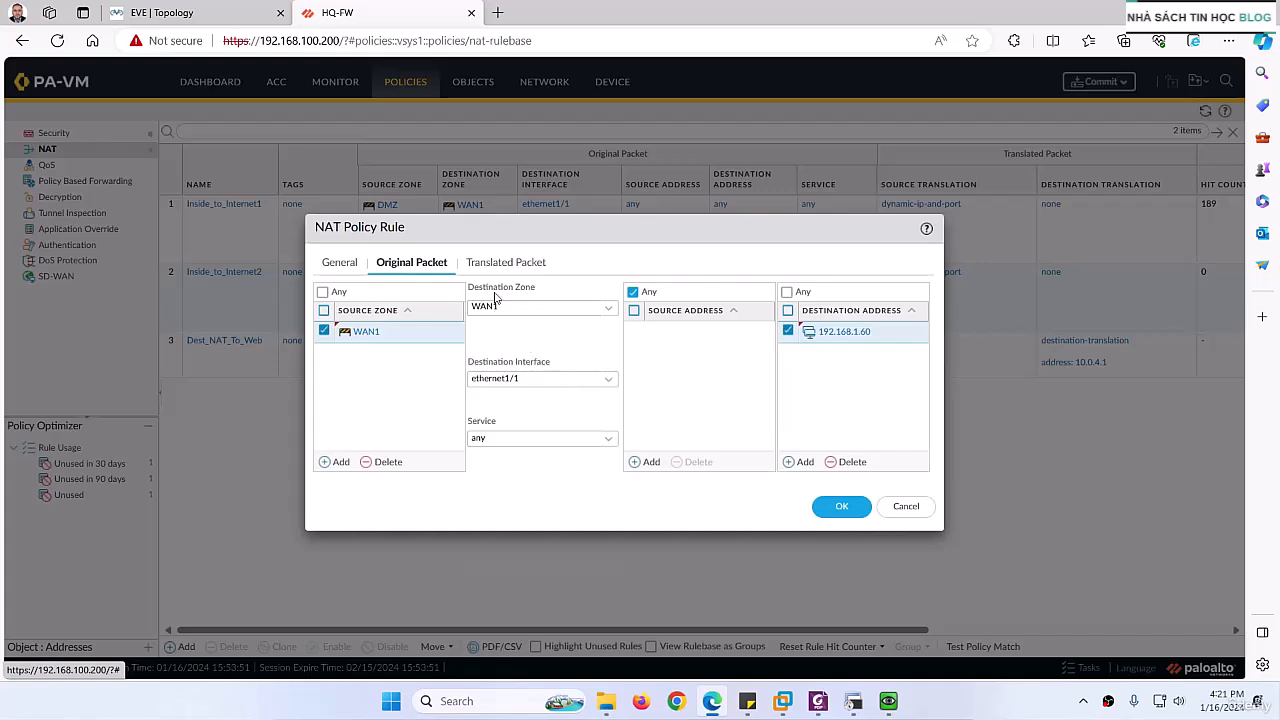
Step: Set the destination address translation type of the rule's translated packet to Static IP
left_click(506, 265)
left_click(910, 312)
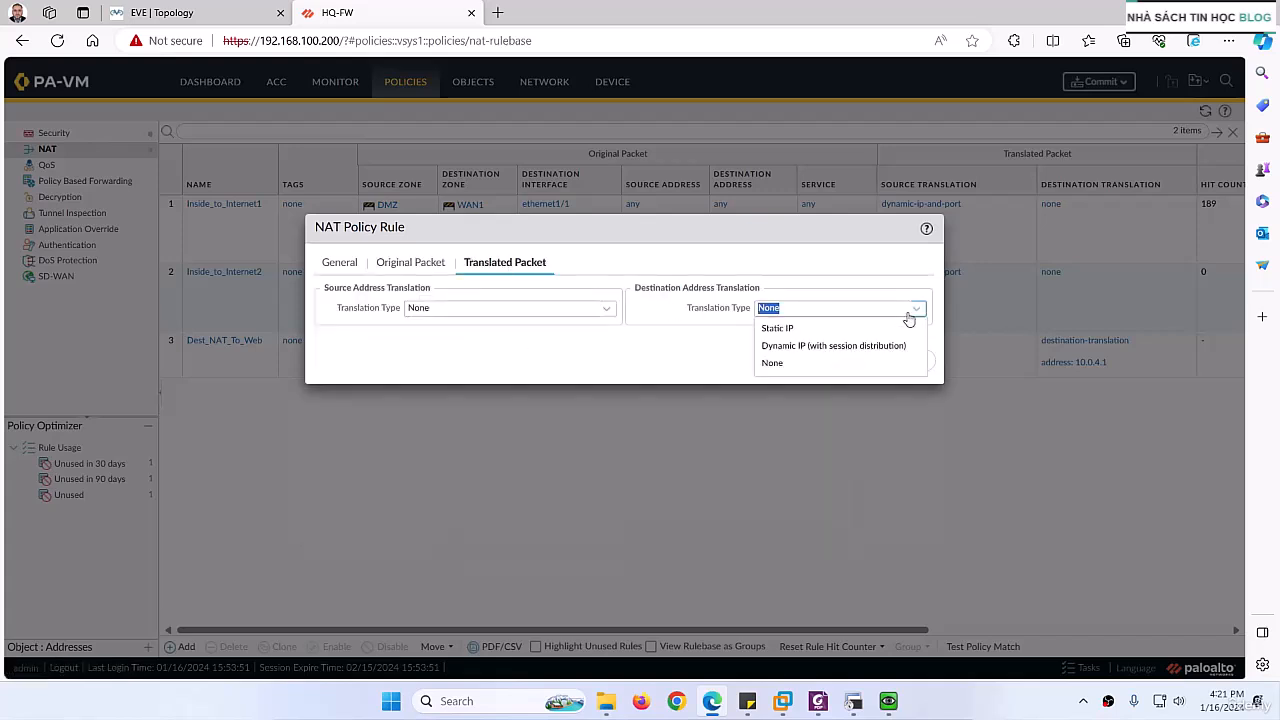
left_click(790, 330)
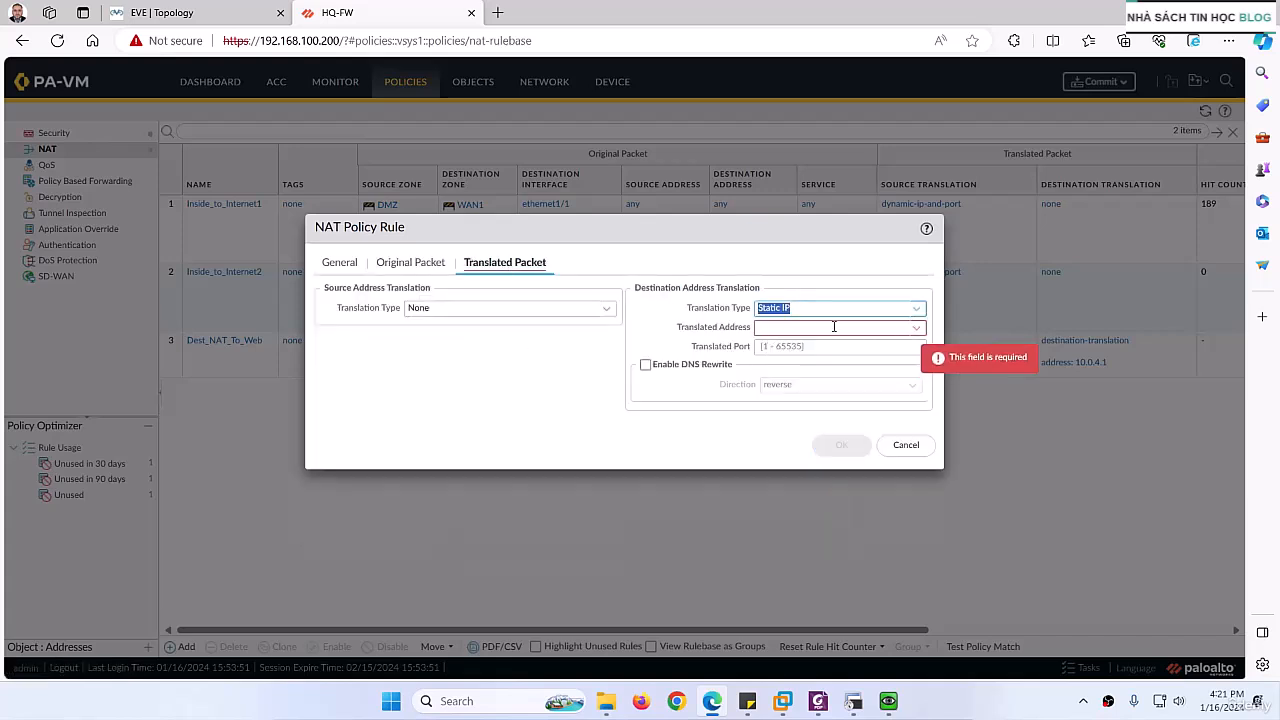
Step: Copy SRV2's IP address from the EVE topology, set the translated address to 10.0.5.2 and save the rule
left_click(834, 327)
type("10")
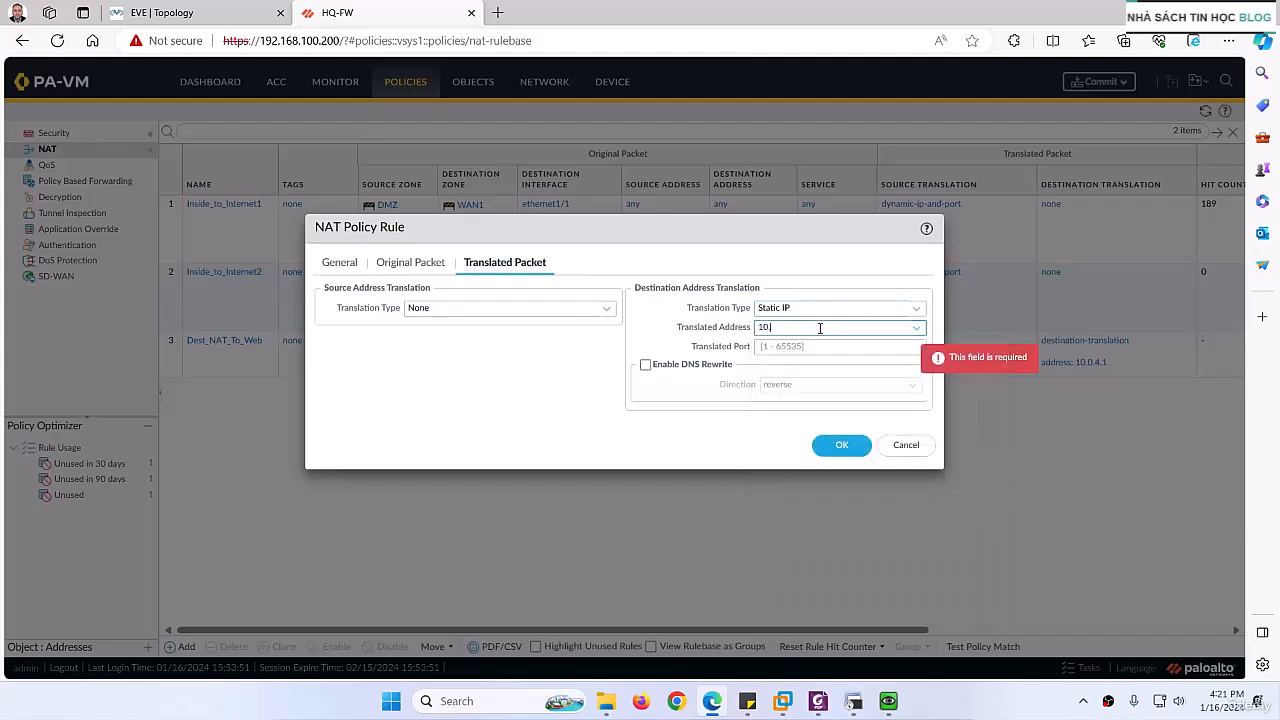
left_click(165, 13)
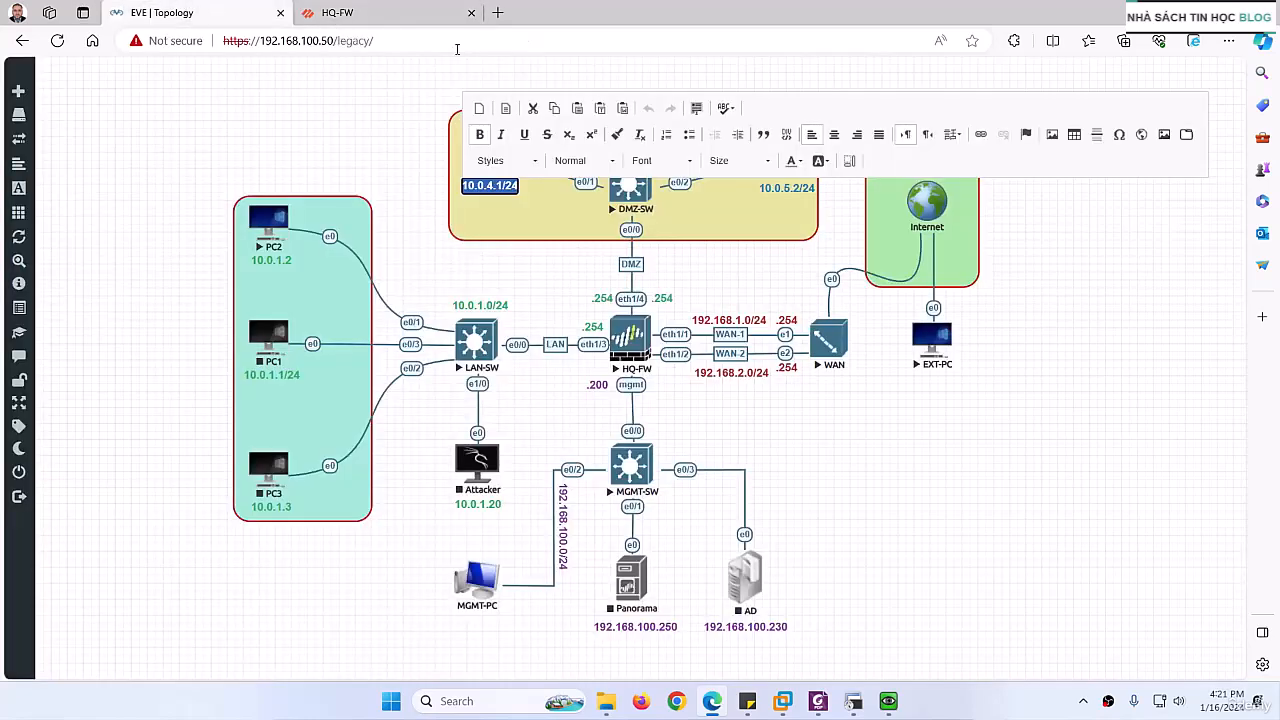
left_click(755, 264)
double_click(772, 187)
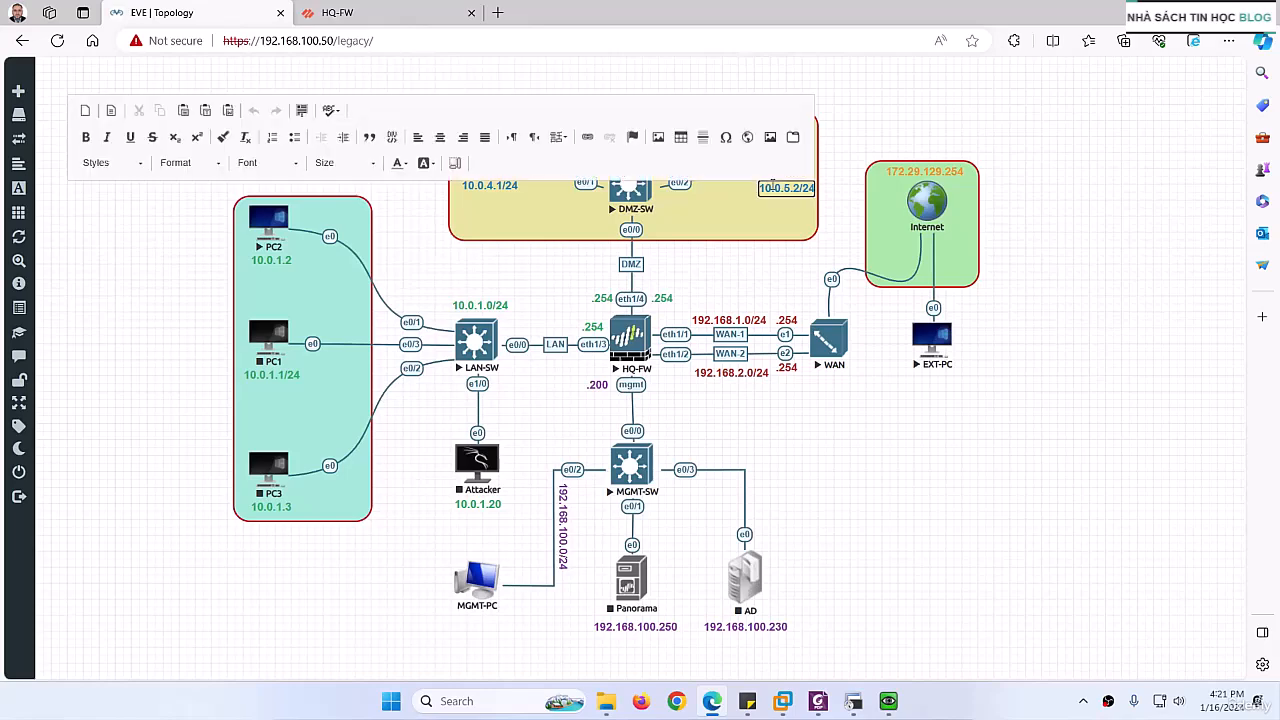
key("ctrl+a")
key("ctrl+c")
left_click(375, 10)
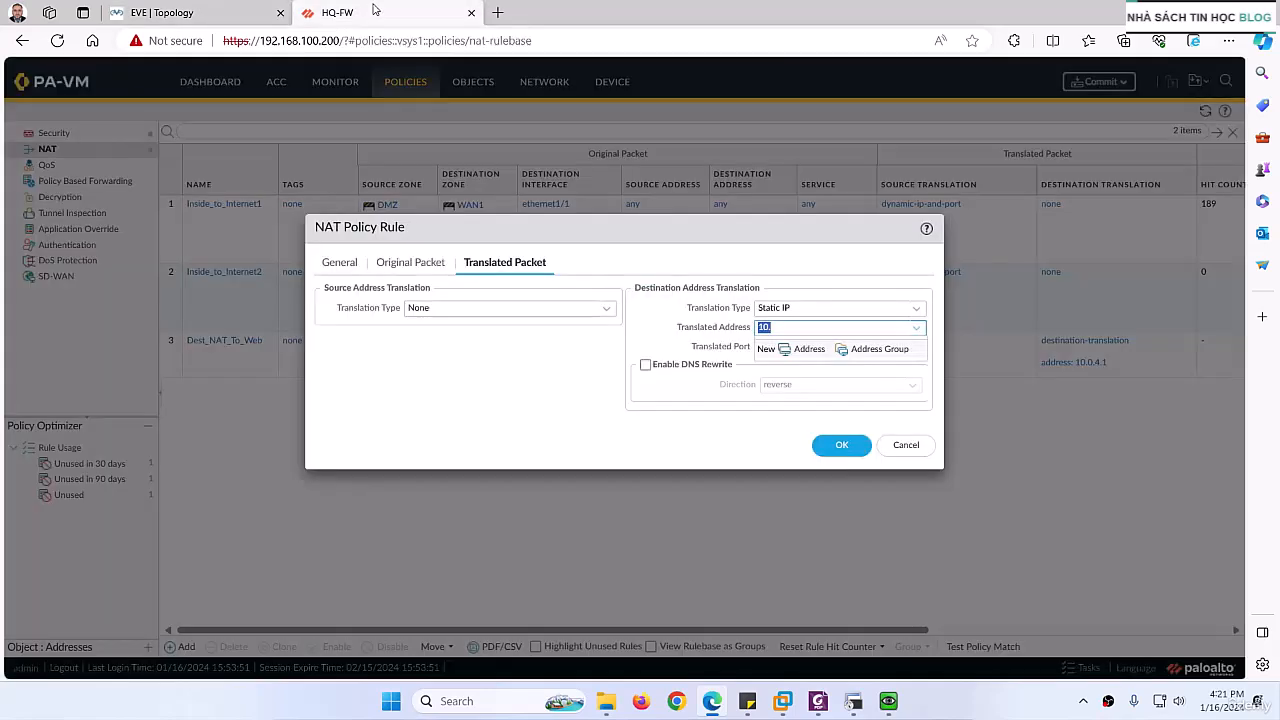
key("ctrl+v")
key("BackSpace")
left_click(731, 402)
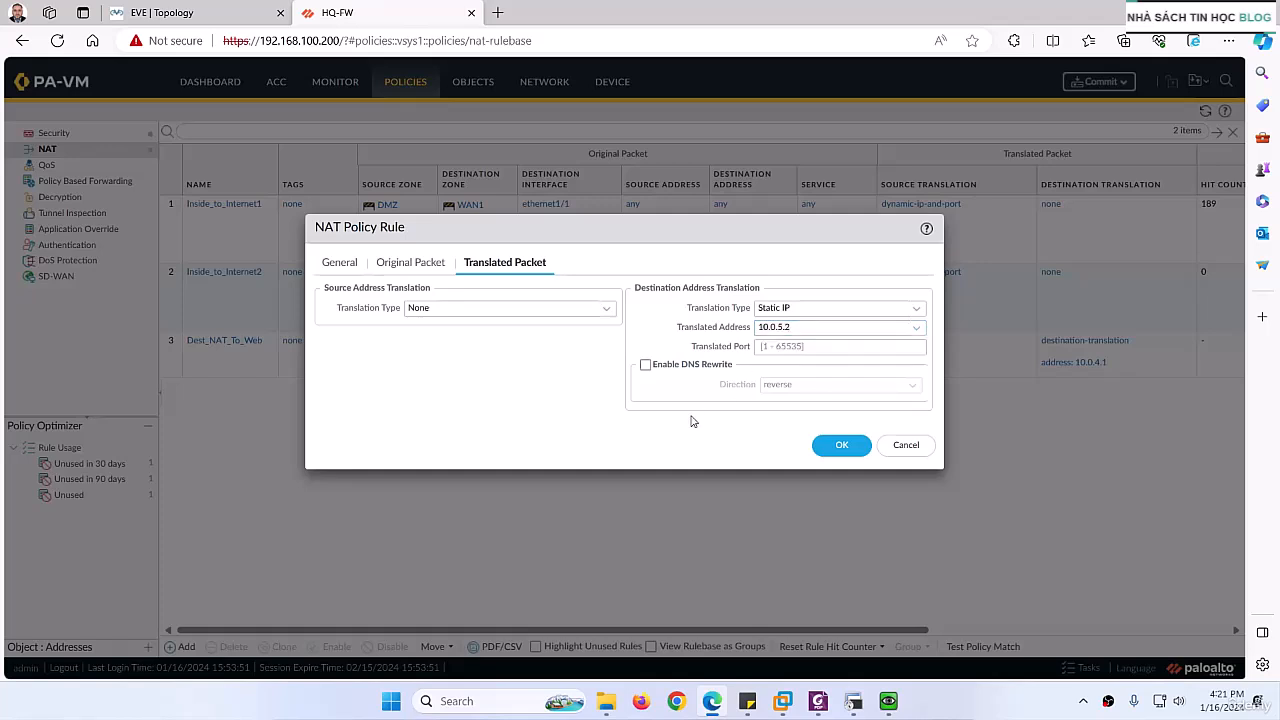
left_click(841, 446)
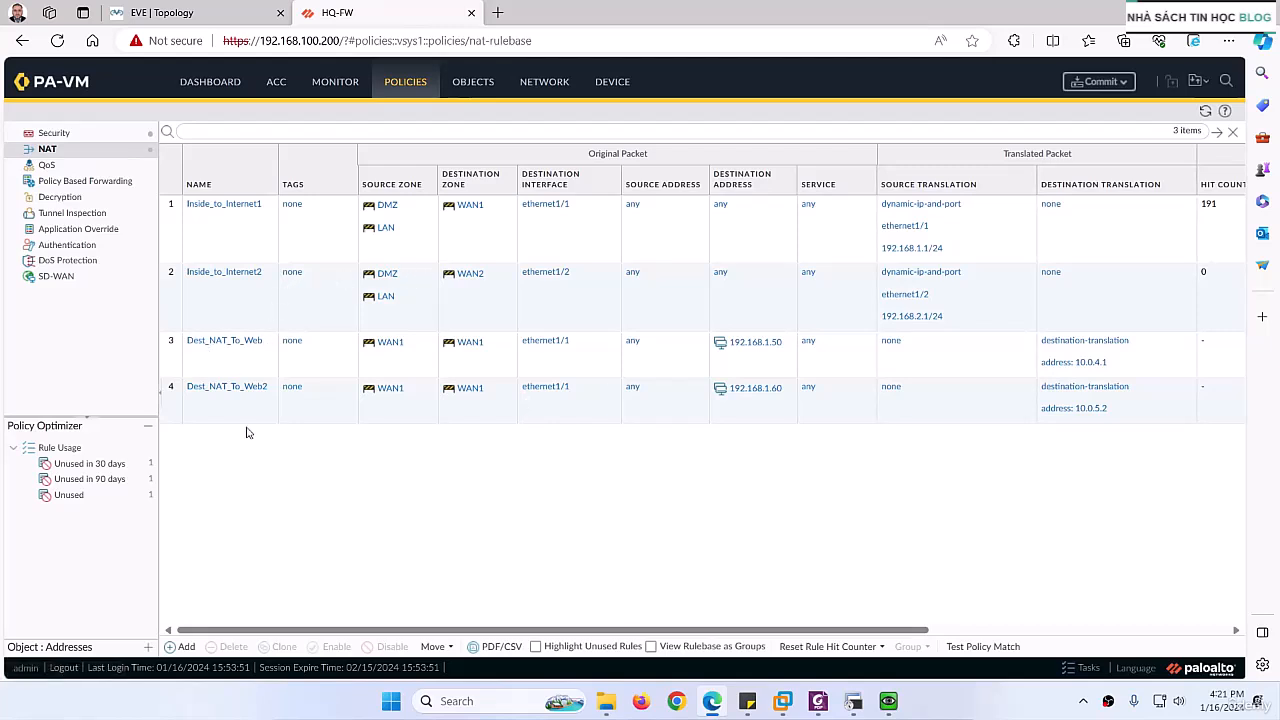
Step: Check the EVE topology and review the lab PDF's instructions for the second rule through to the commit section
left_click(160, 12)
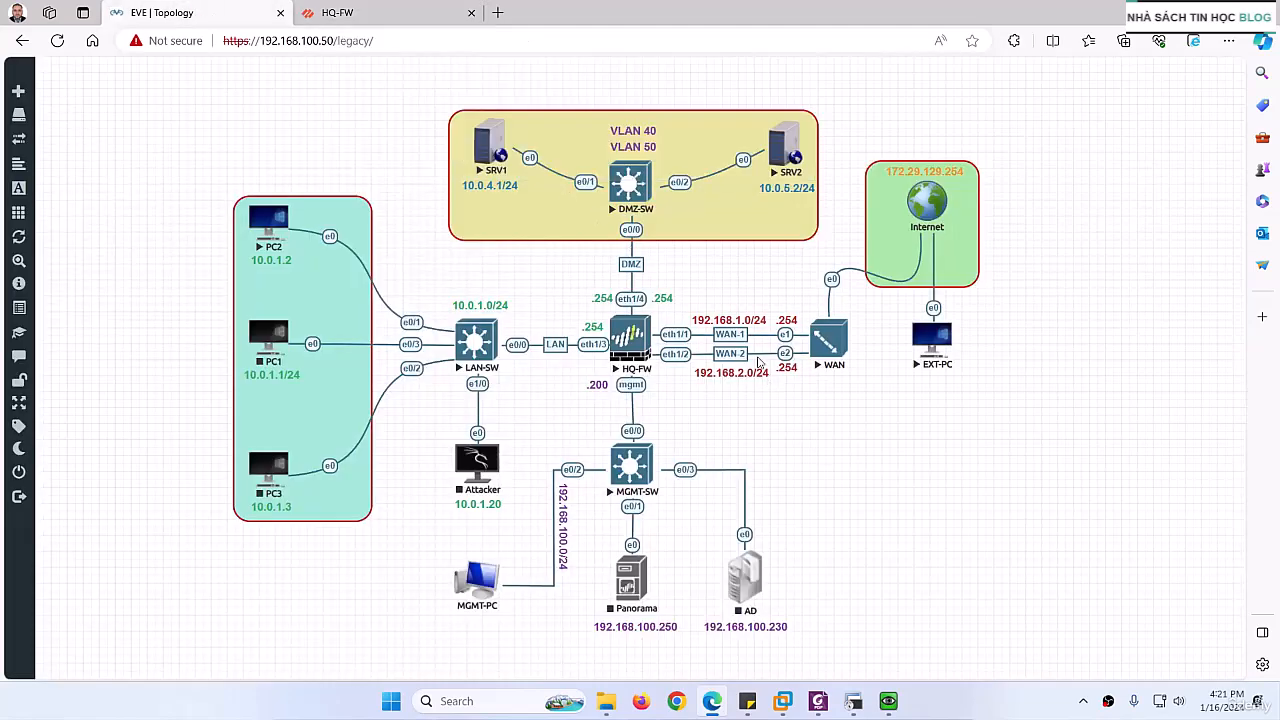
left_click(370, 14)
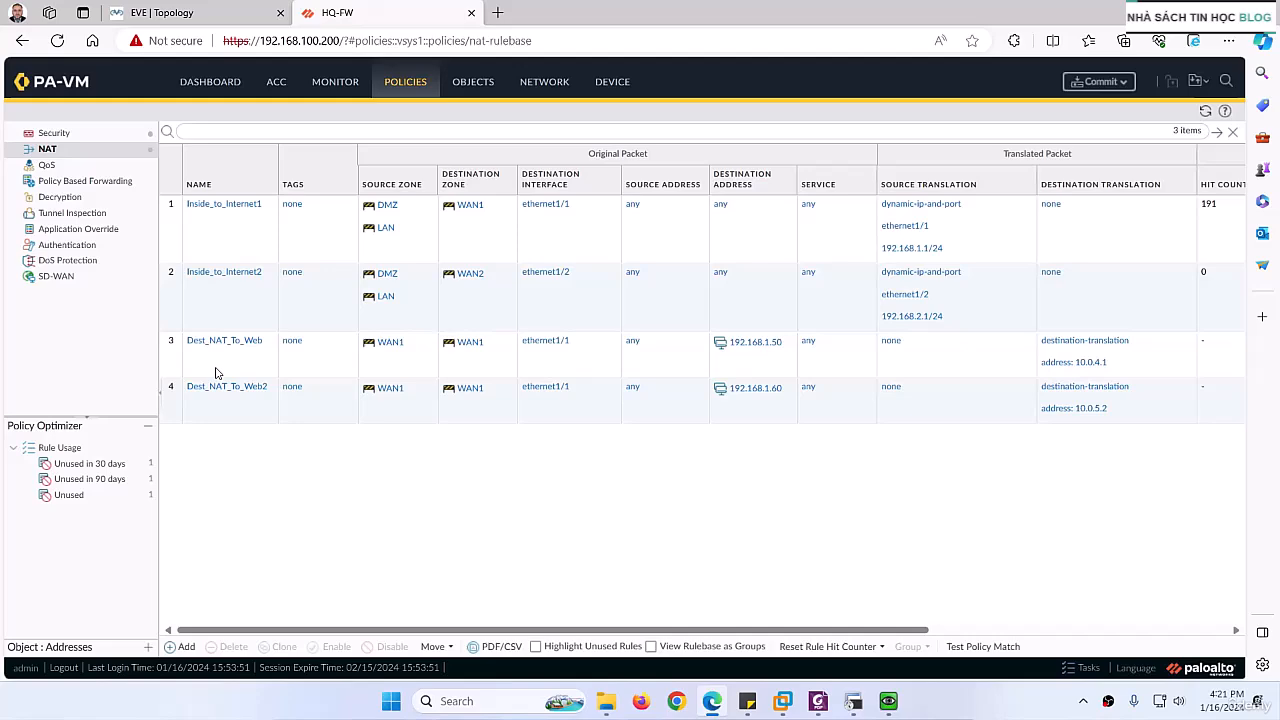
left_click(818, 701)
scroll(700, 502, "down", 10)
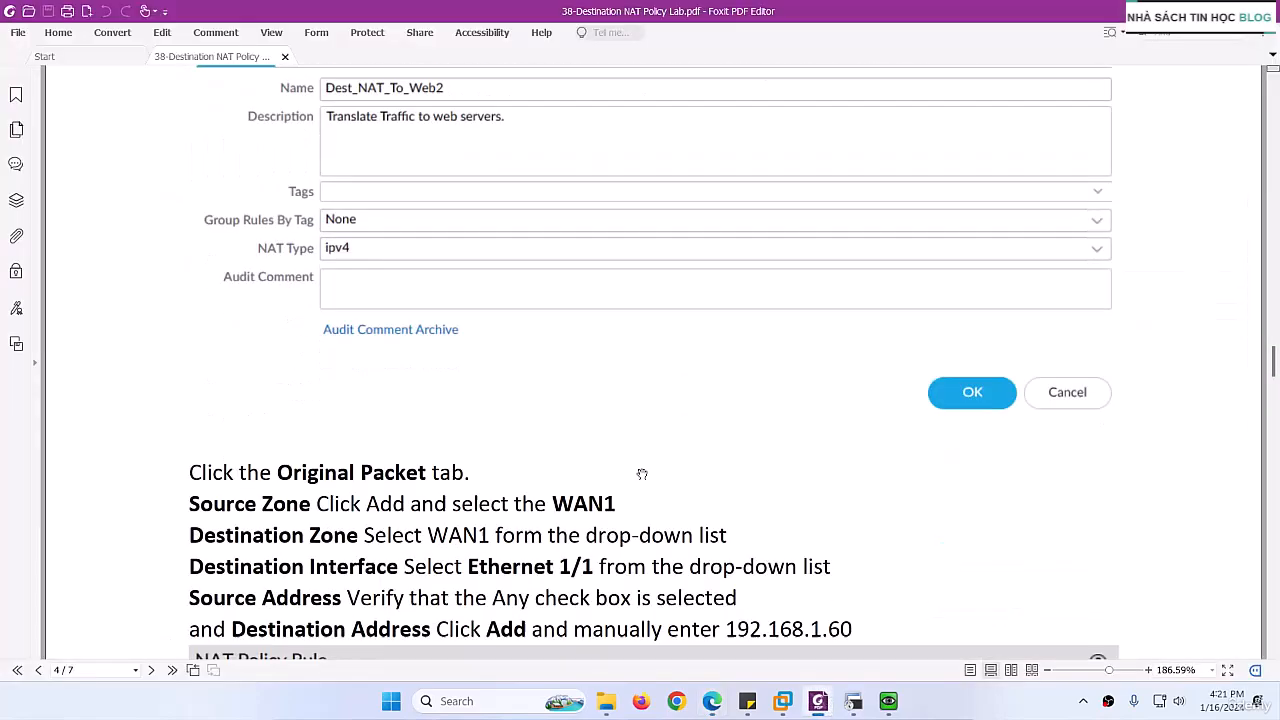
scroll(588, 457, "down", 15)
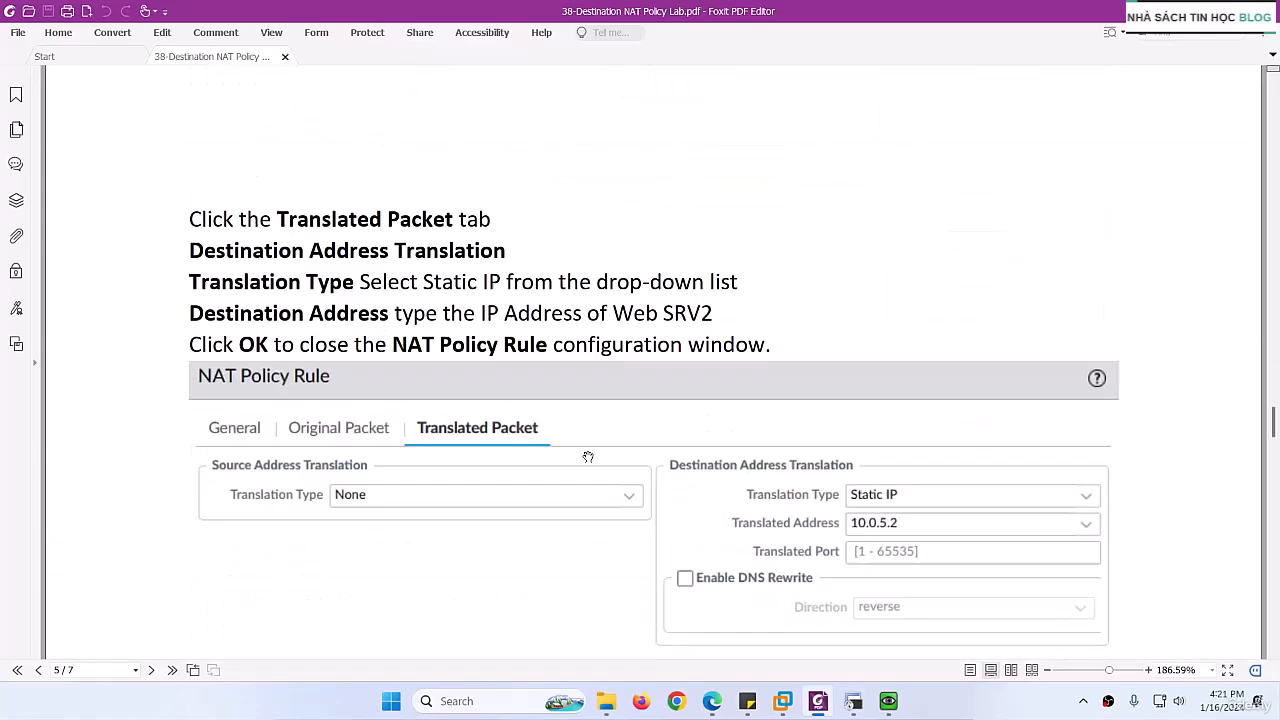
scroll(578, 470, "down", 15)
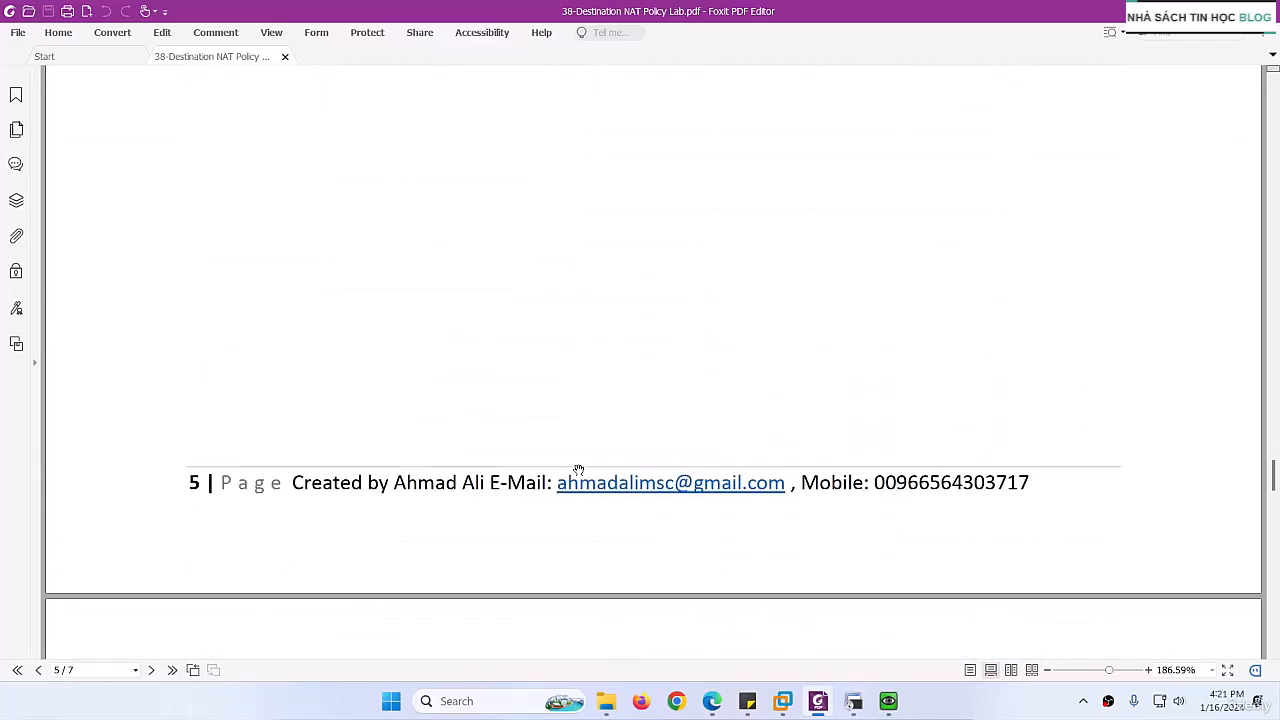
scroll(578, 470, "down", 4)
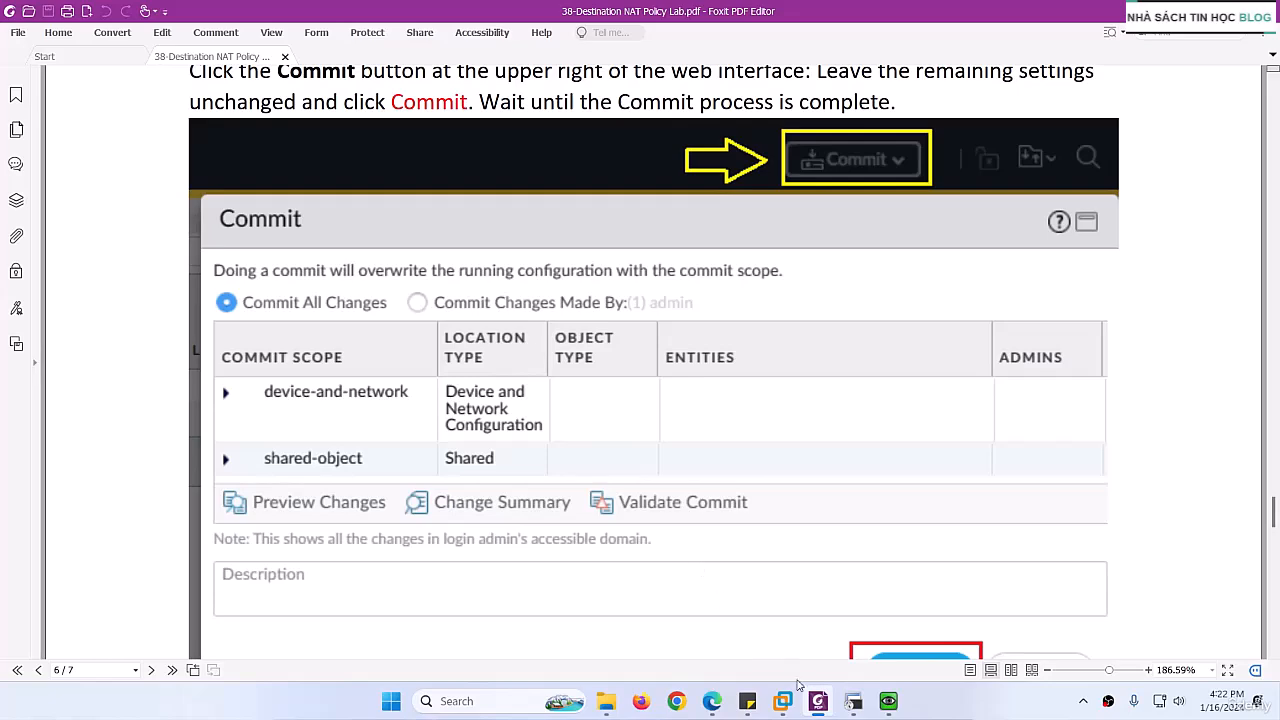
Step: Back on the firewall, clone the Dest_NAT_To_Web rule, placing the copy after Dest_NAT_To_Web
left_click(812, 700)
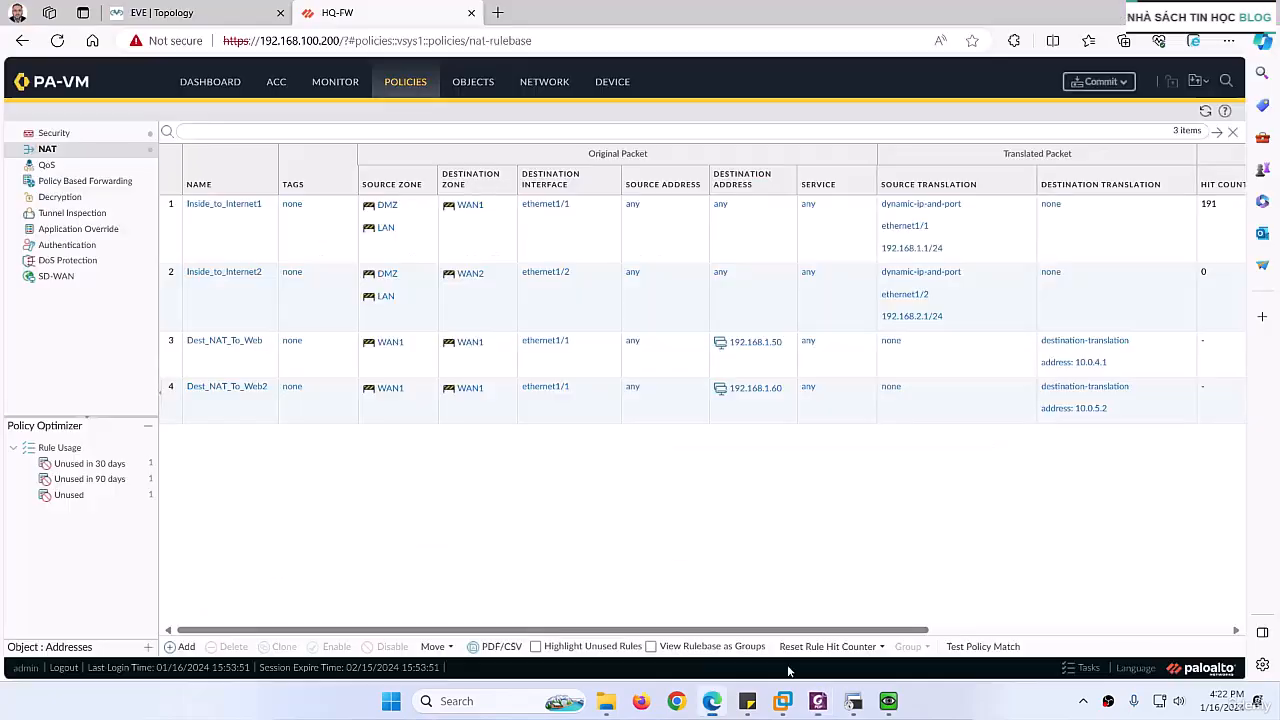
left_click(189, 361)
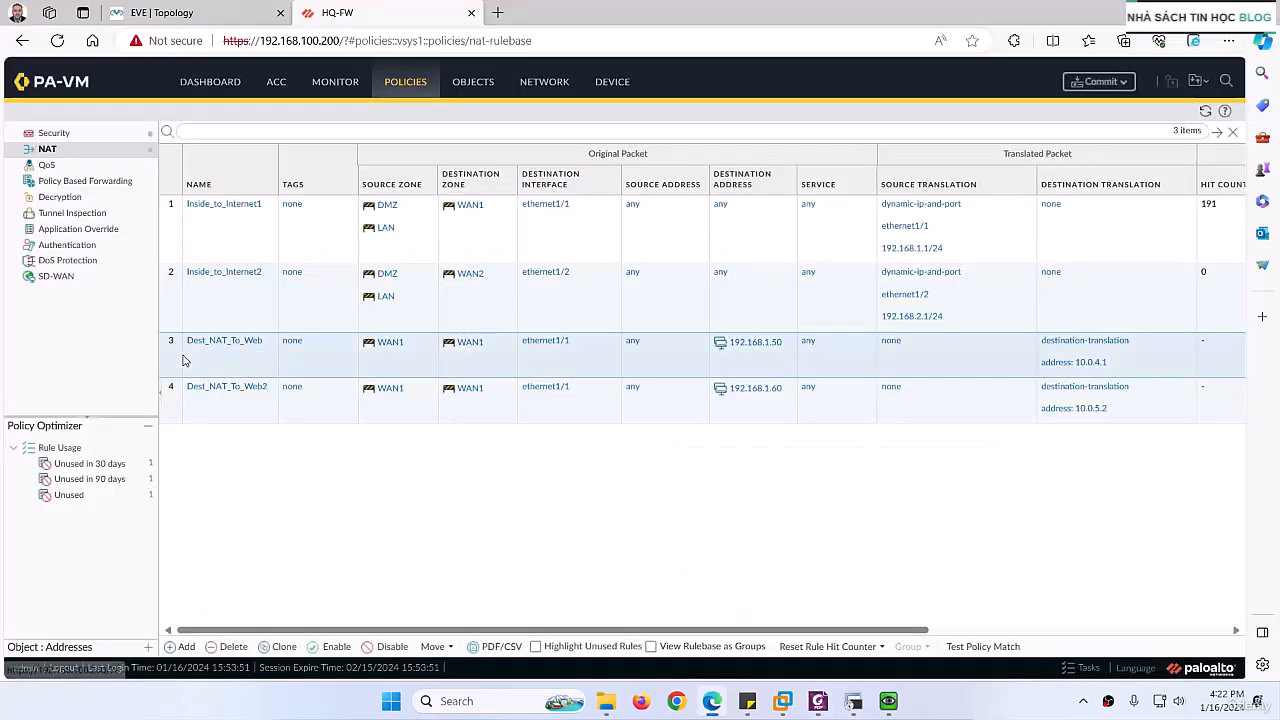
left_click(284, 646)
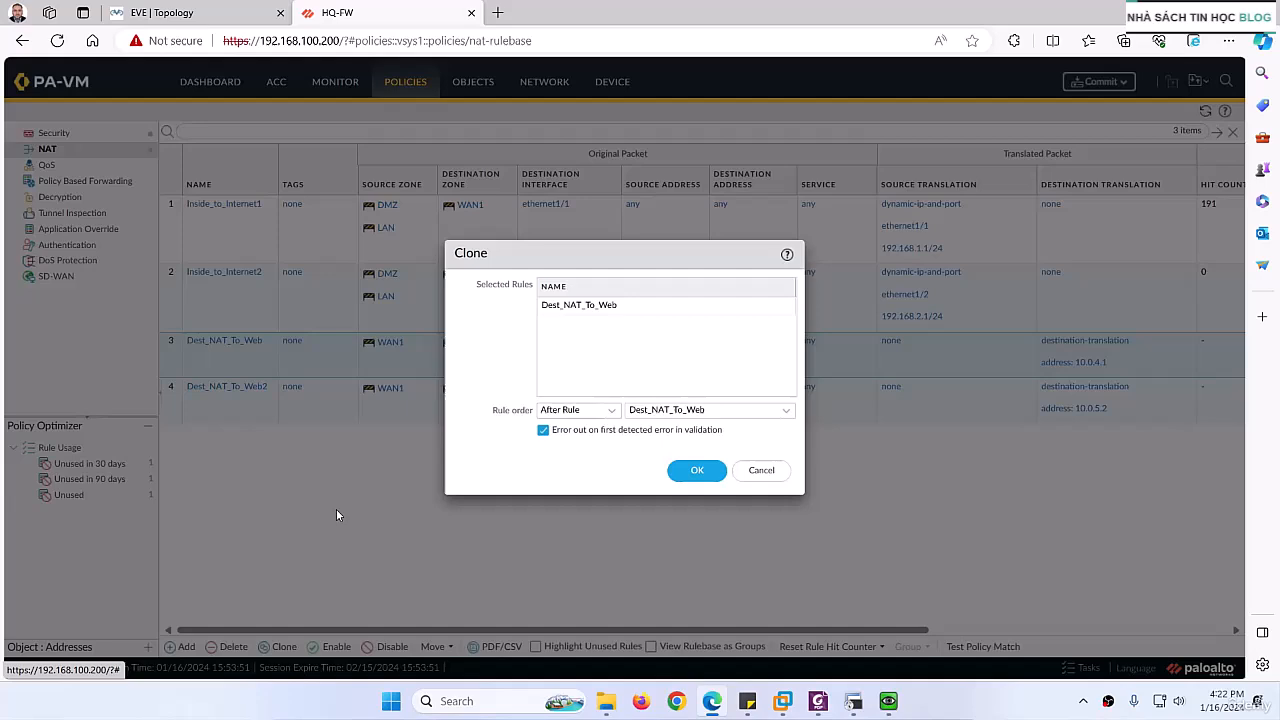
left_click(694, 470)
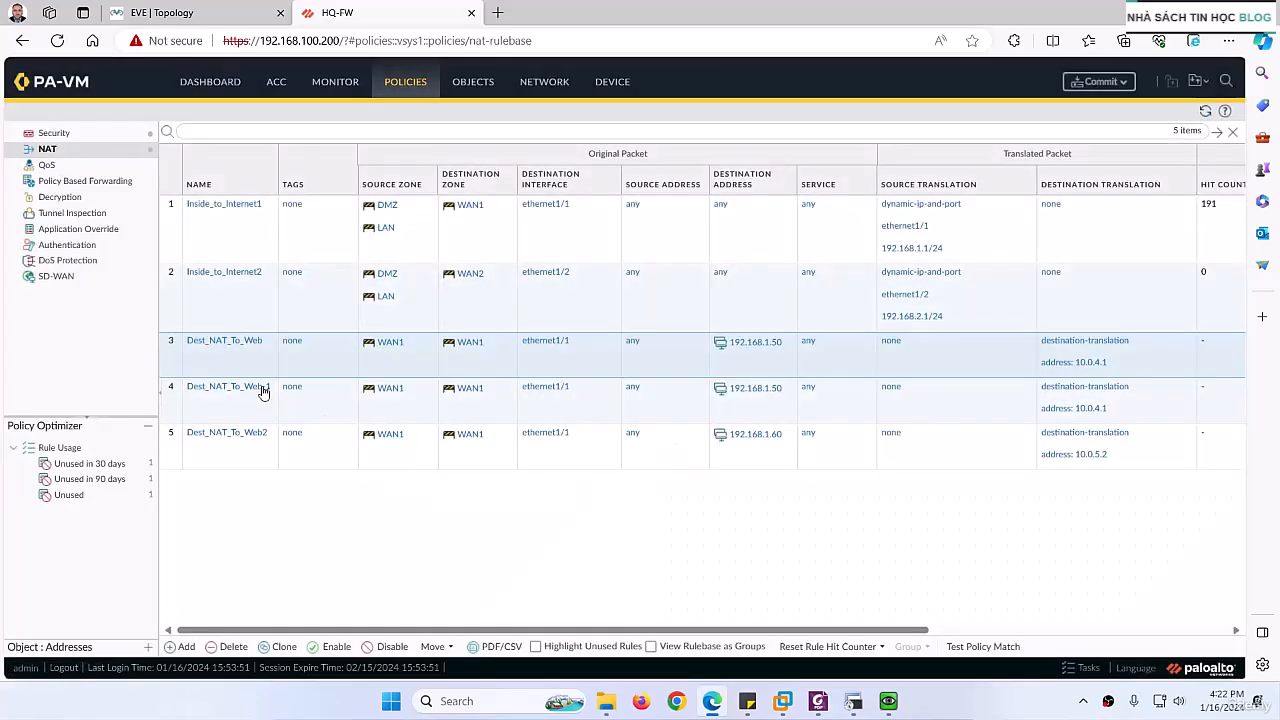
Step: Rename the cloned rule to Dest_NAT_To_Web-ISP2 and replace its source zone with WAN2
left_click(262, 392)
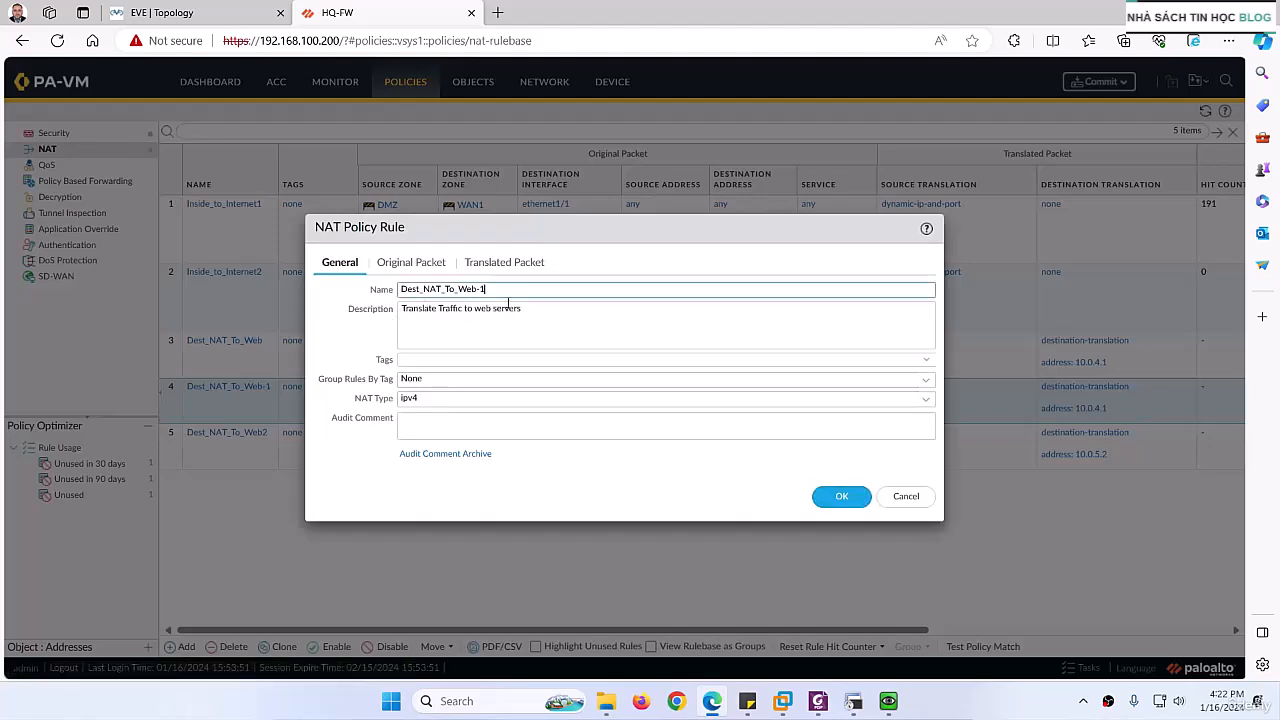
key("BackSpace")
left_click(405, 264)
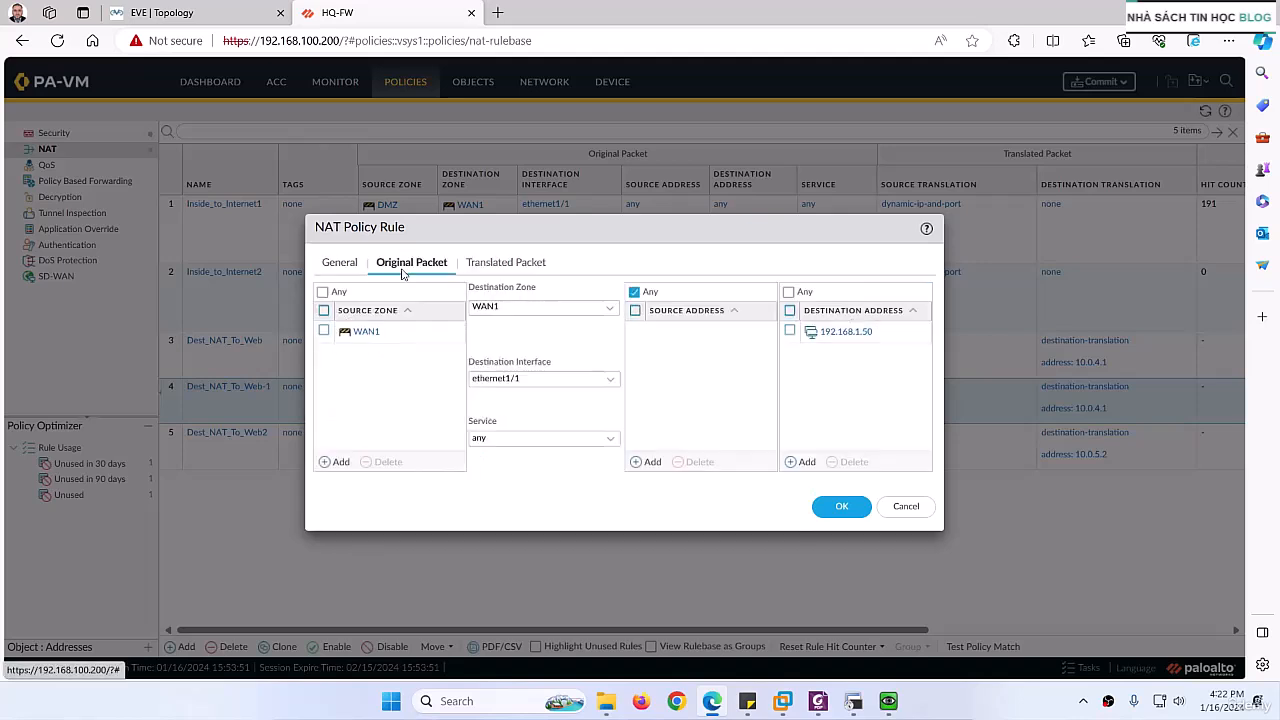
left_click(325, 333)
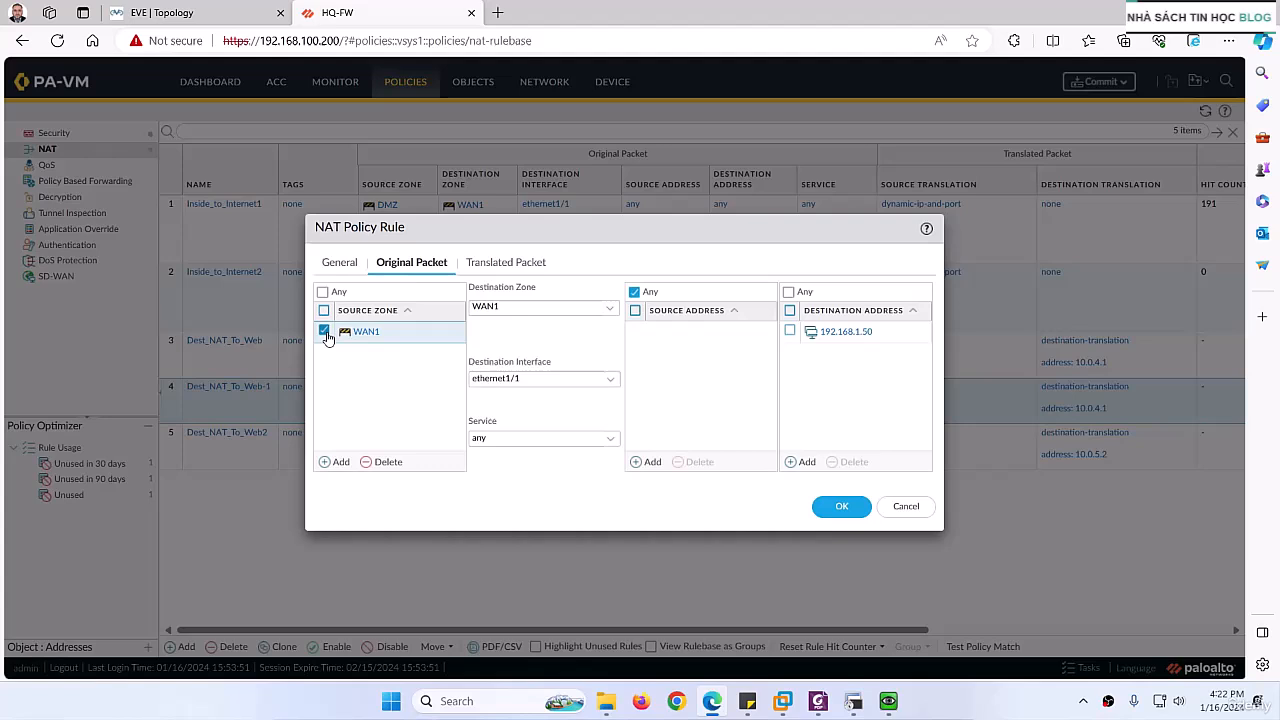
left_click(382, 461)
left_click(340, 461)
left_click(364, 410)
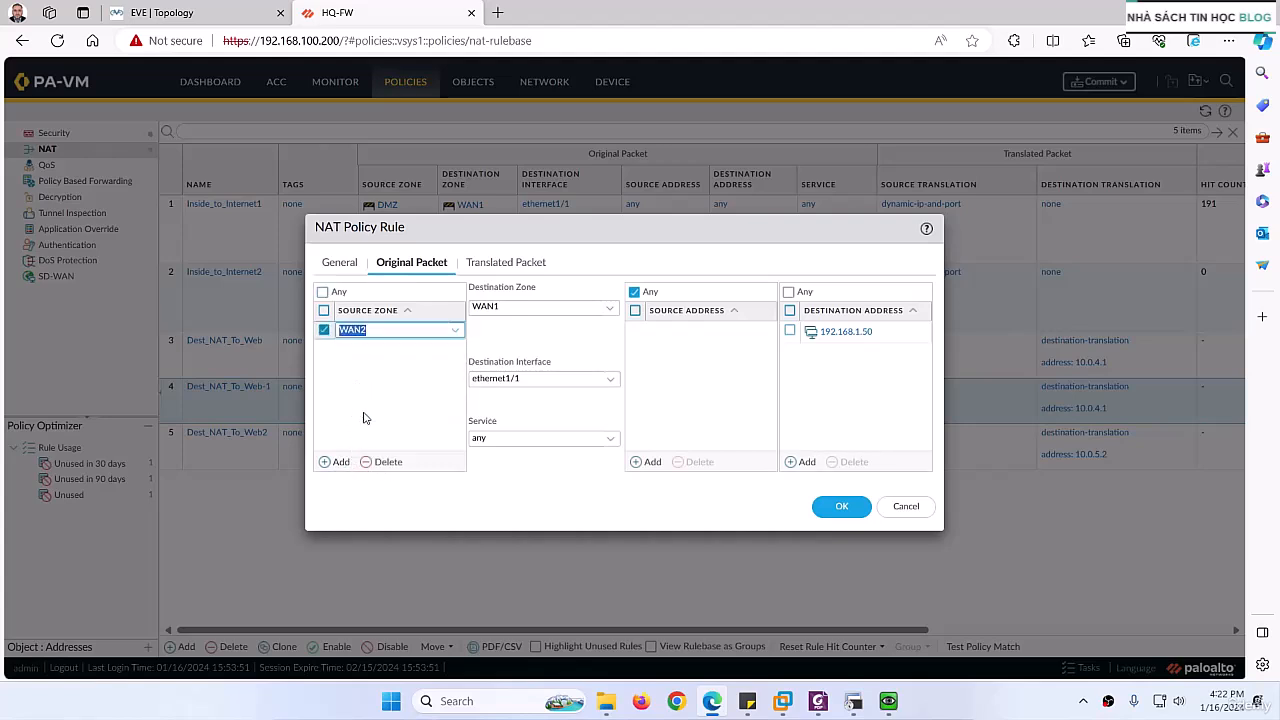
Step: Set the rule's destination zone to WAN2 and destination interface to ethernet1/2, keep its translated packet settings and save it
left_click(609, 310)
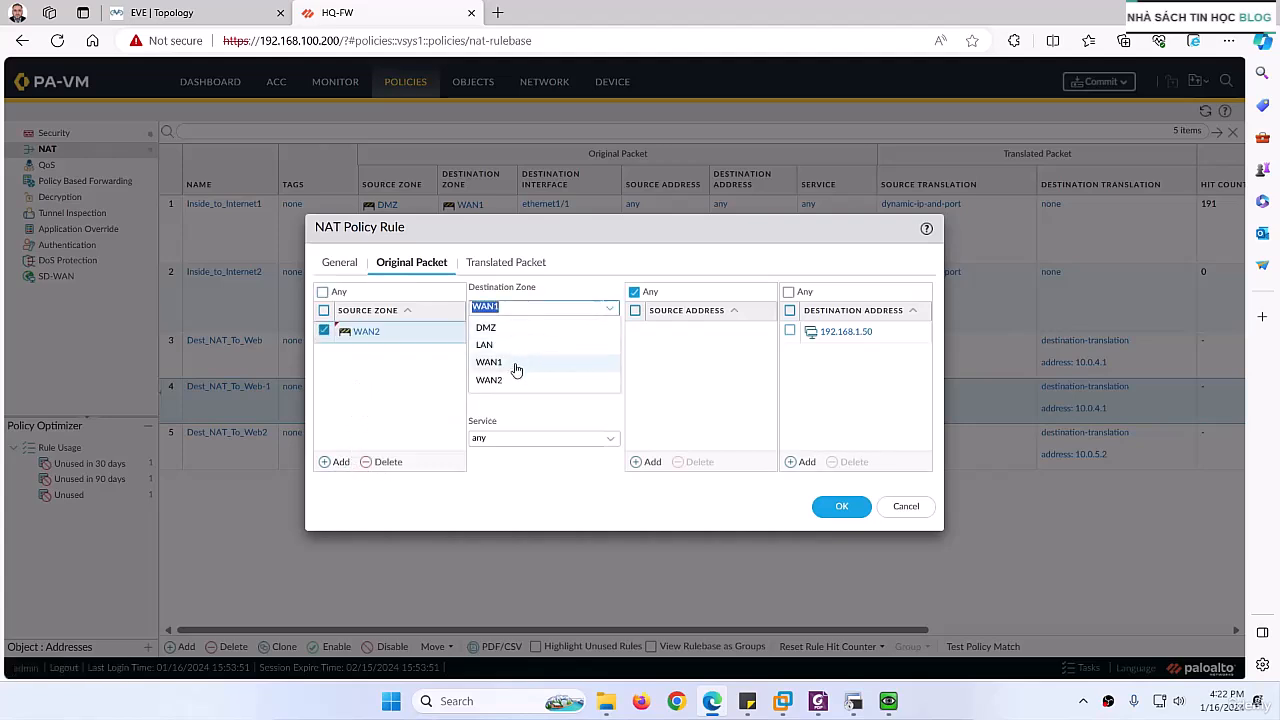
left_click(520, 380)
left_click(613, 383)
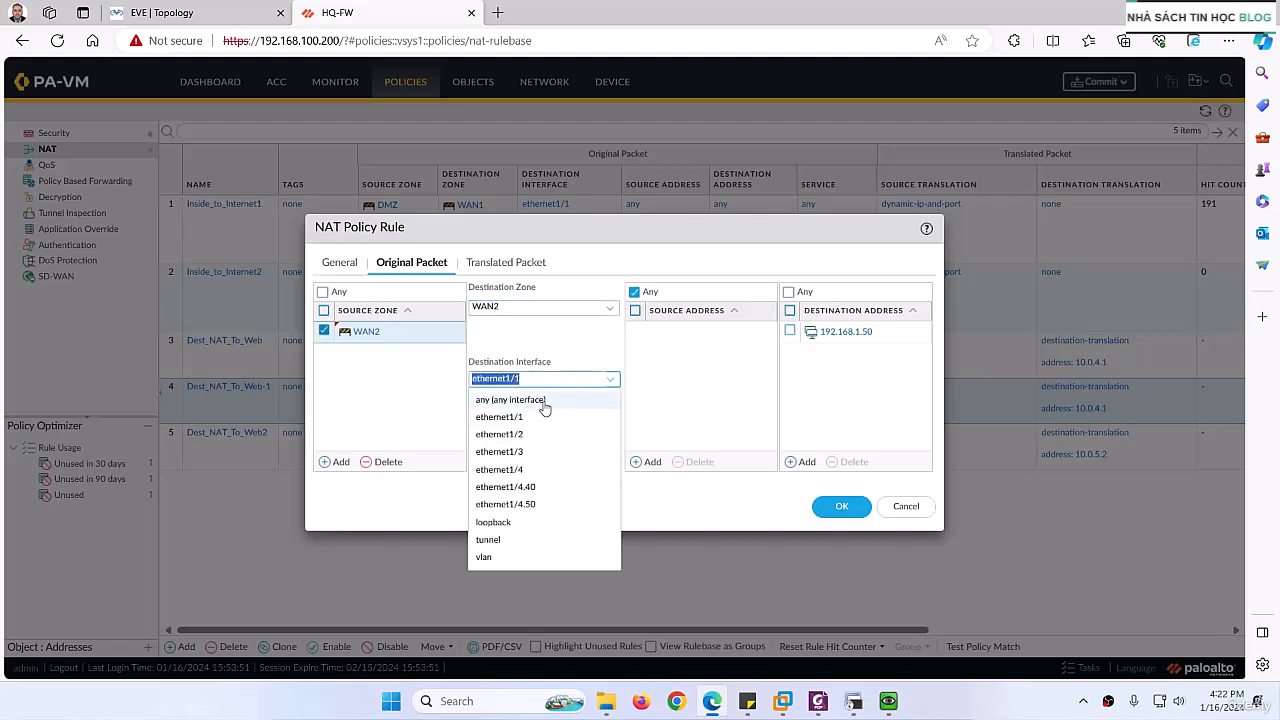
left_click(528, 435)
left_click(563, 350)
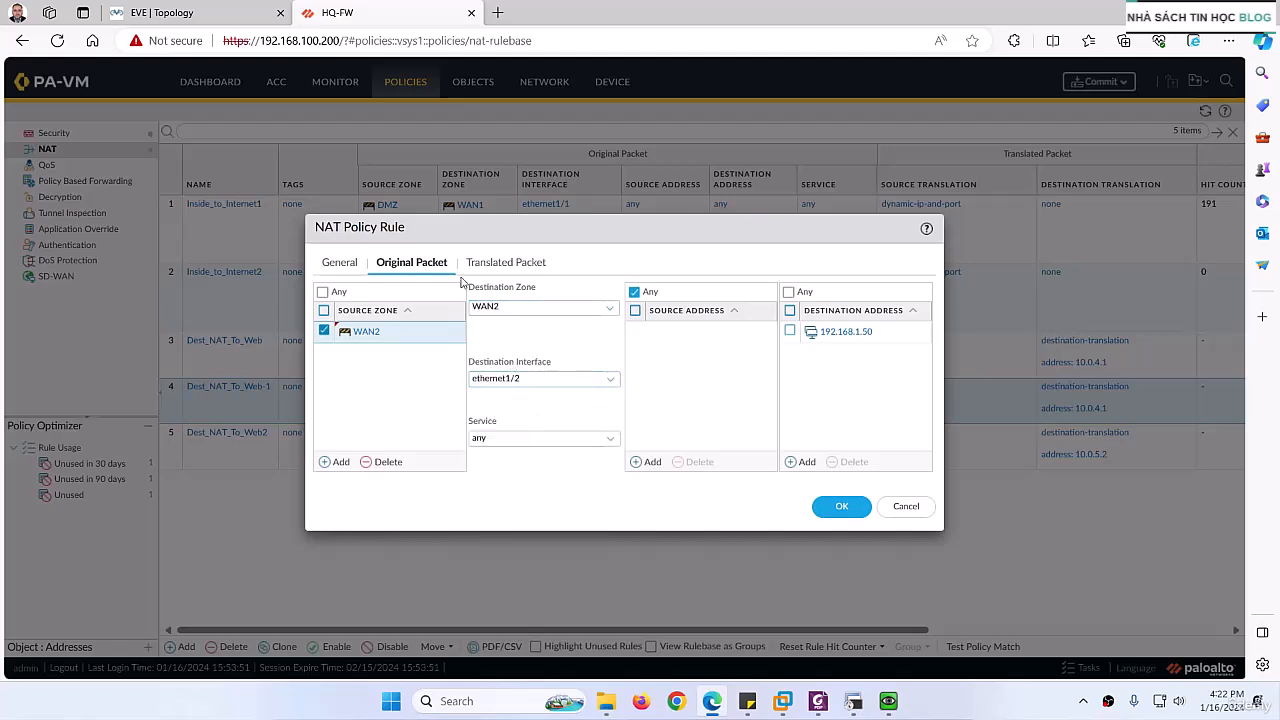
left_click(492, 264)
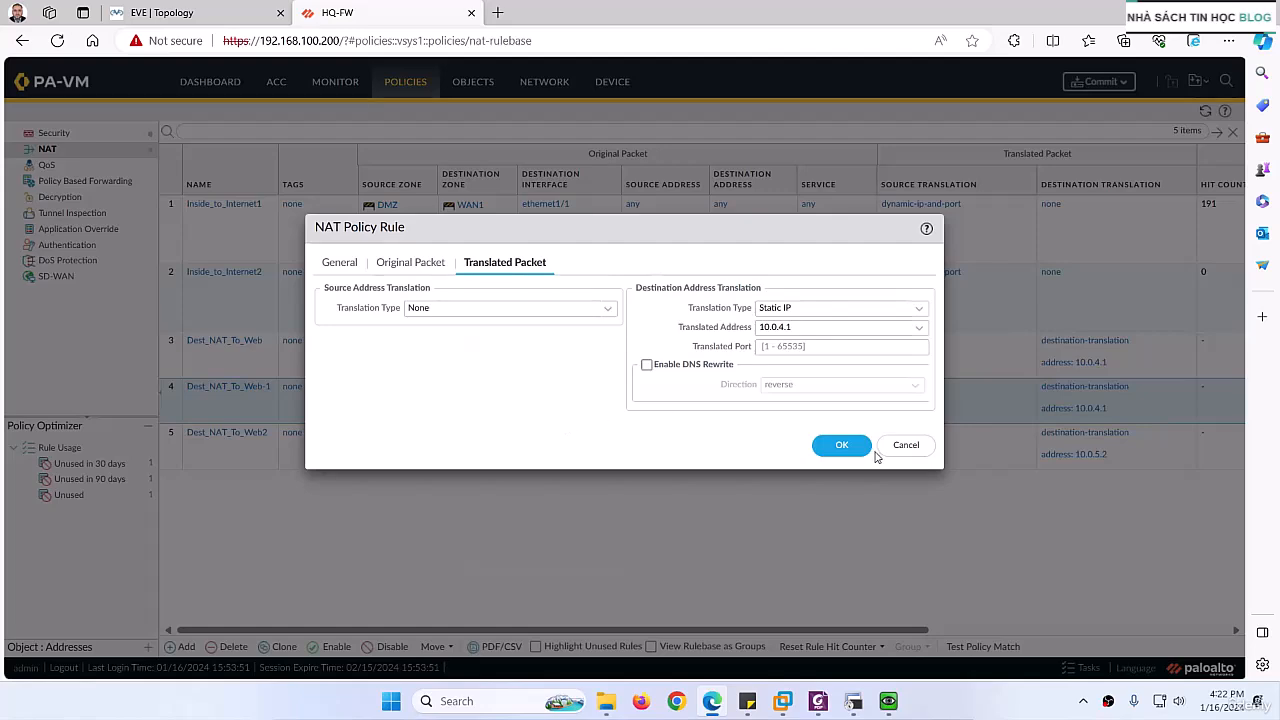
left_click(838, 447)
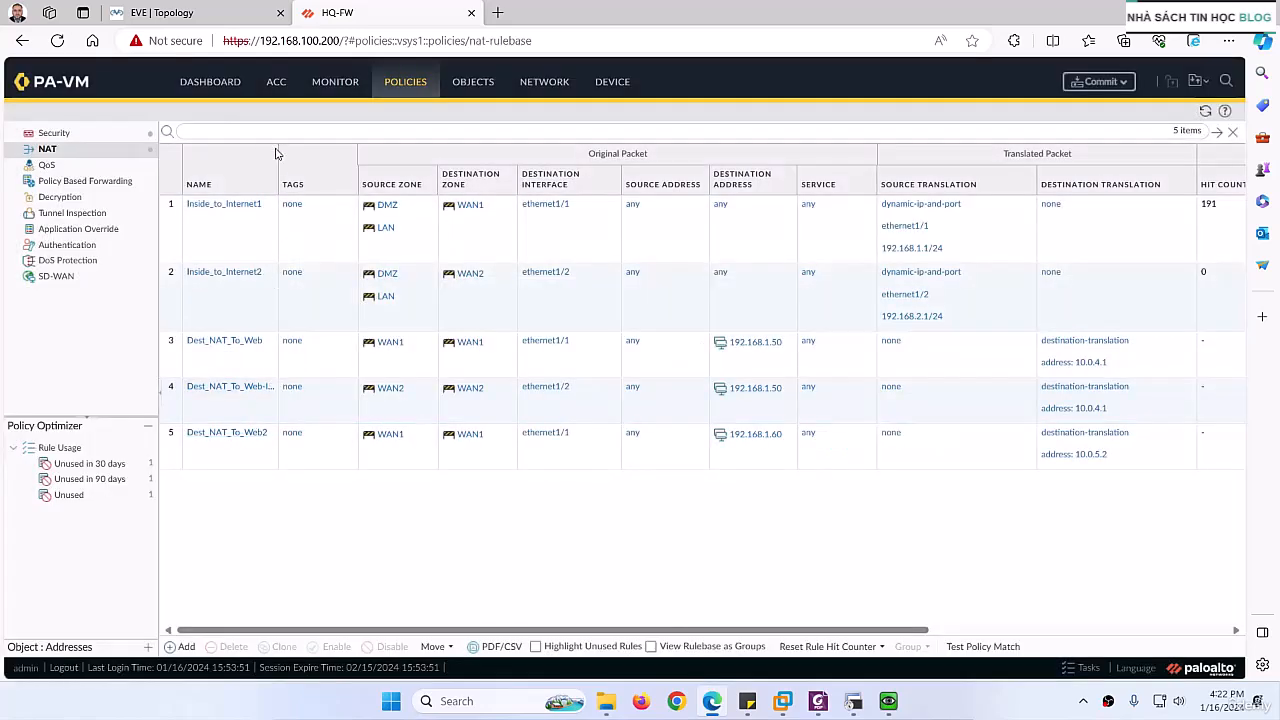
Step: Widen the rule name column and clone the Dest_NAT_To_Web2 rule, placing the copy after Dest_NAT_To_Web2
left_click(280, 465)
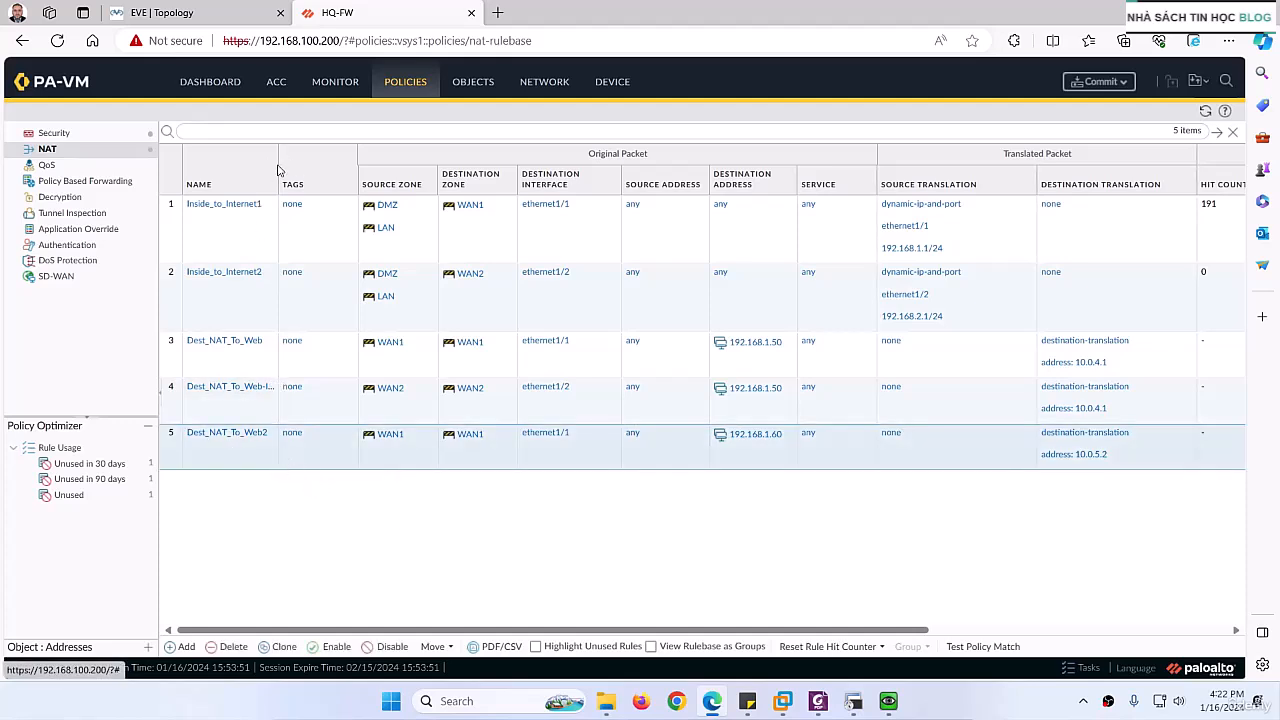
left_click_drag(279, 170, 331, 171)
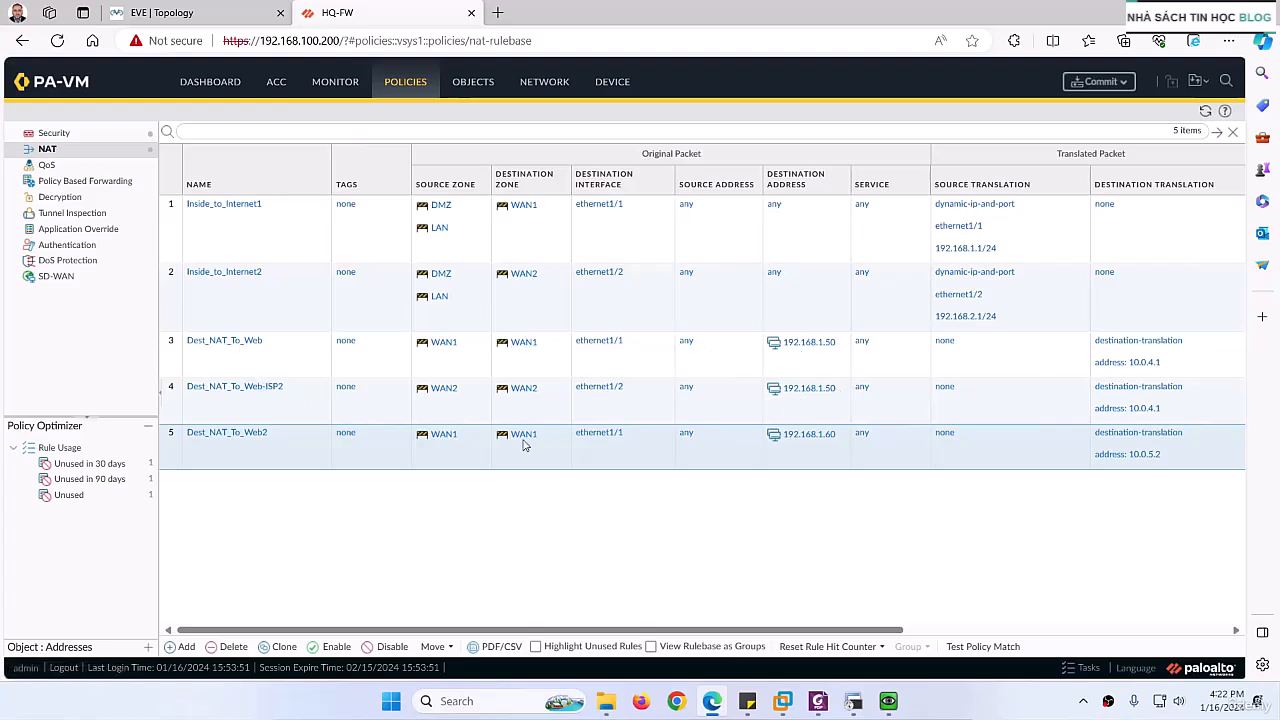
left_click(220, 460)
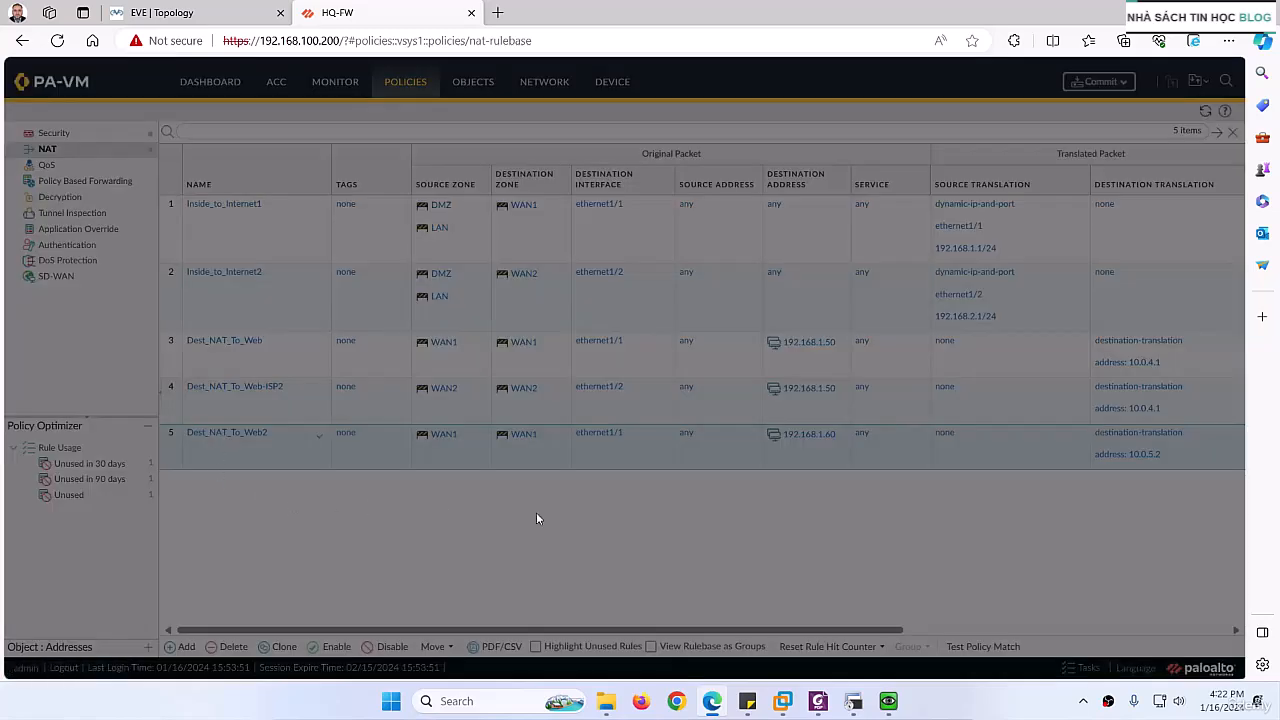
left_click(907, 502)
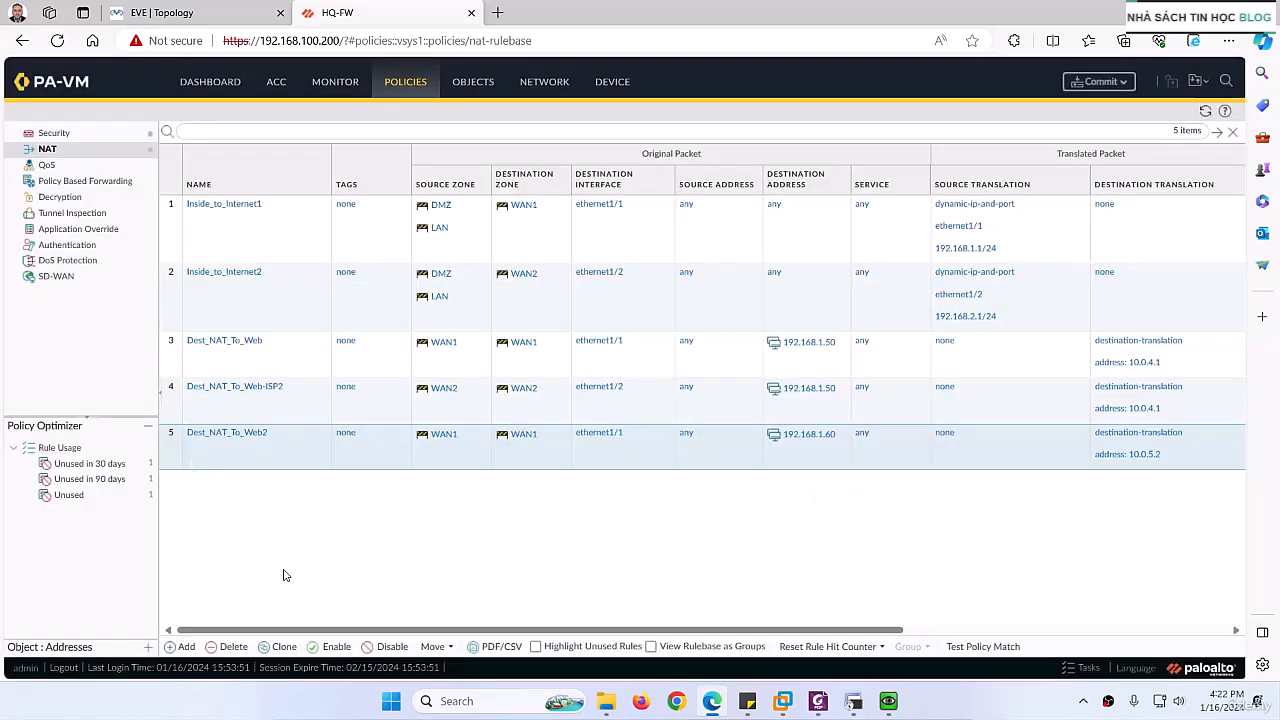
left_click(278, 646)
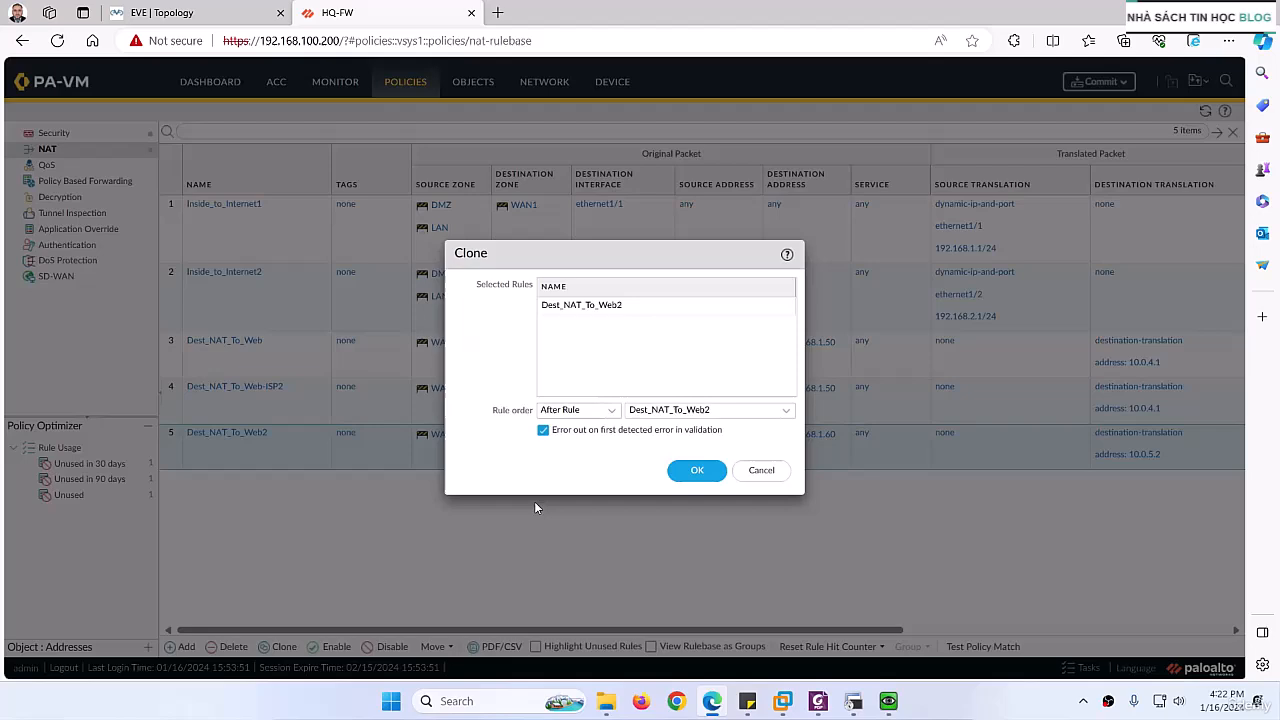
left_click(689, 481)
Step: Rename the copy of Dest_NAT_To_Web2 to Dest_NAT_To_Web2-IPS2 and replace its source zone with WAN2
left_click(220, 479)
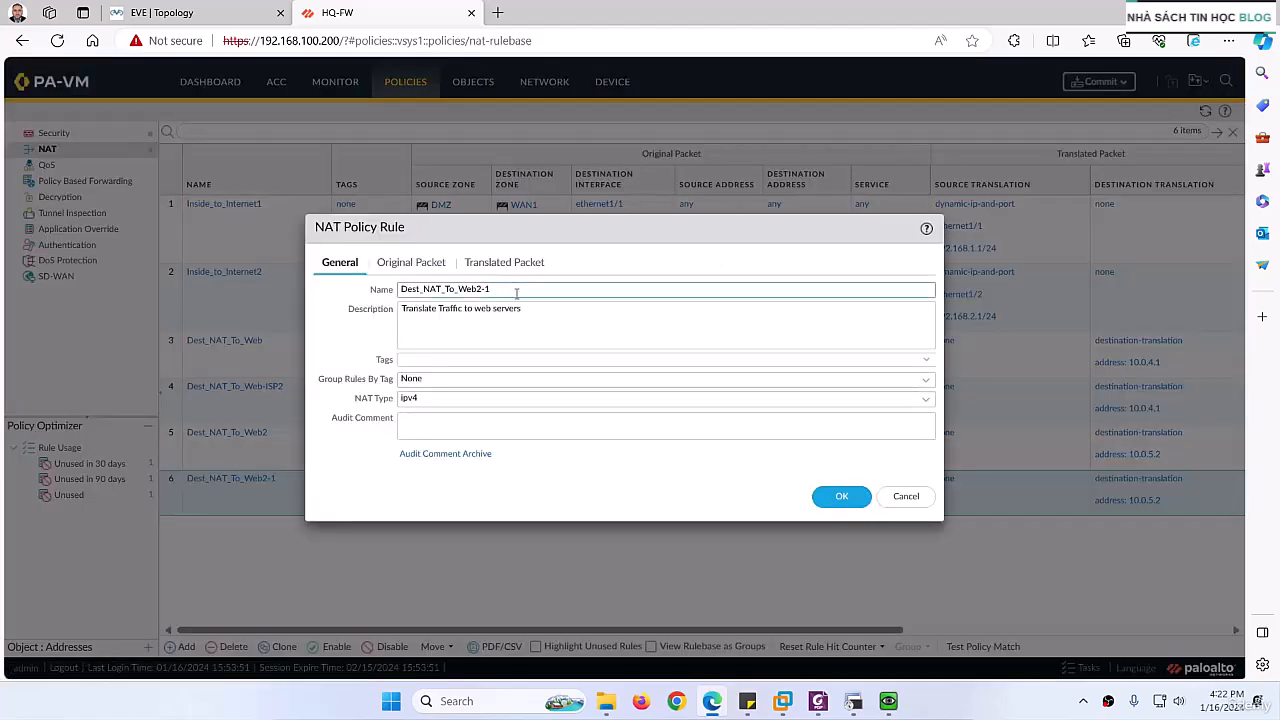
left_click(517, 293)
left_click(381, 265)
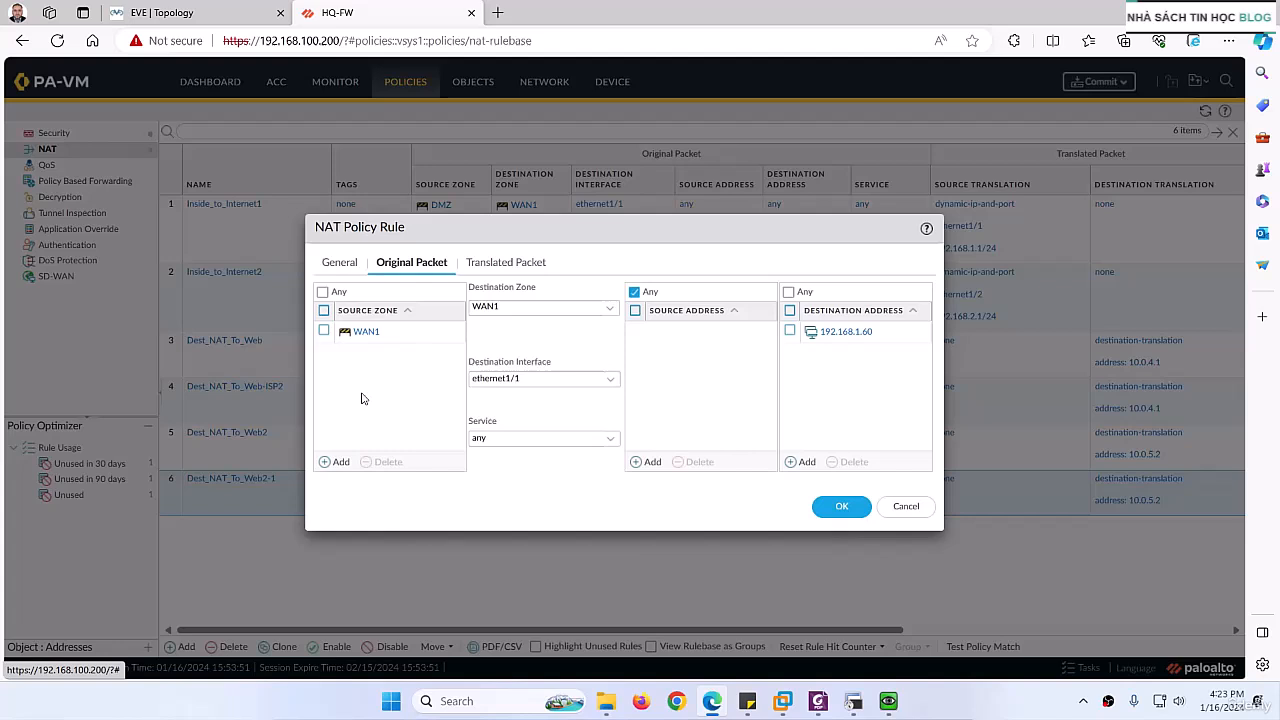
left_click(323, 331)
left_click(397, 465)
left_click(336, 462)
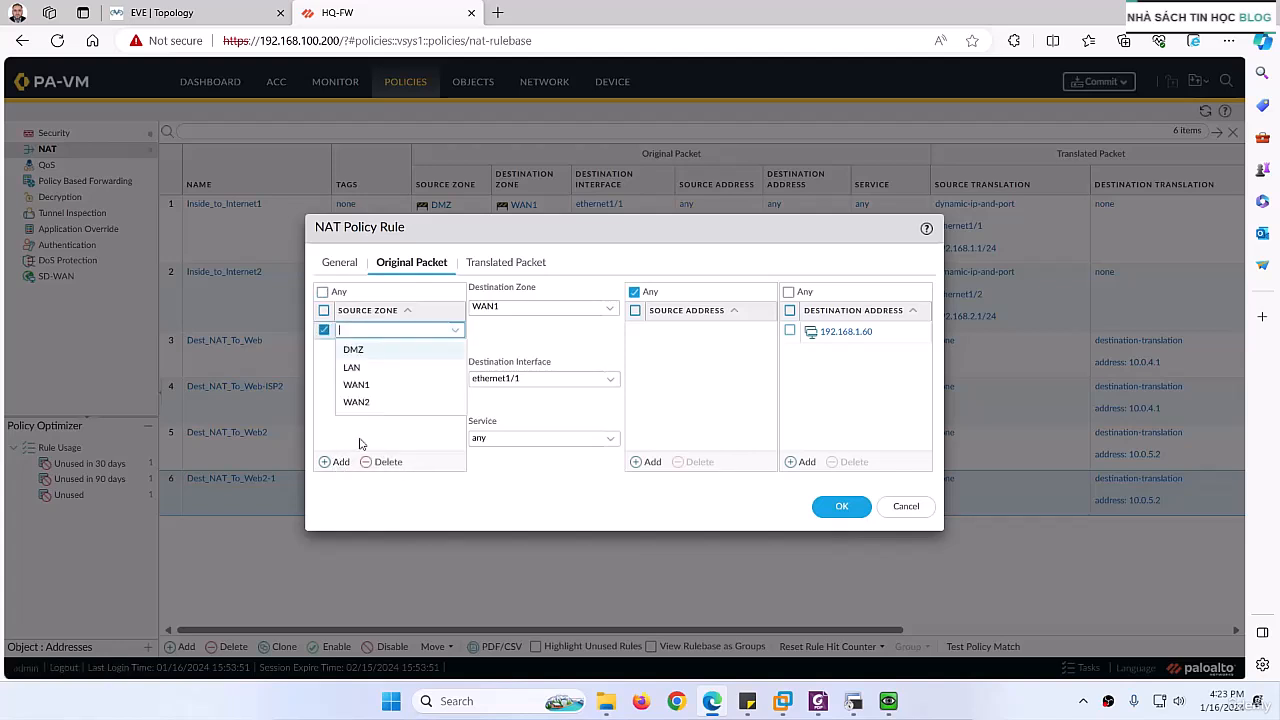
left_click(364, 404)
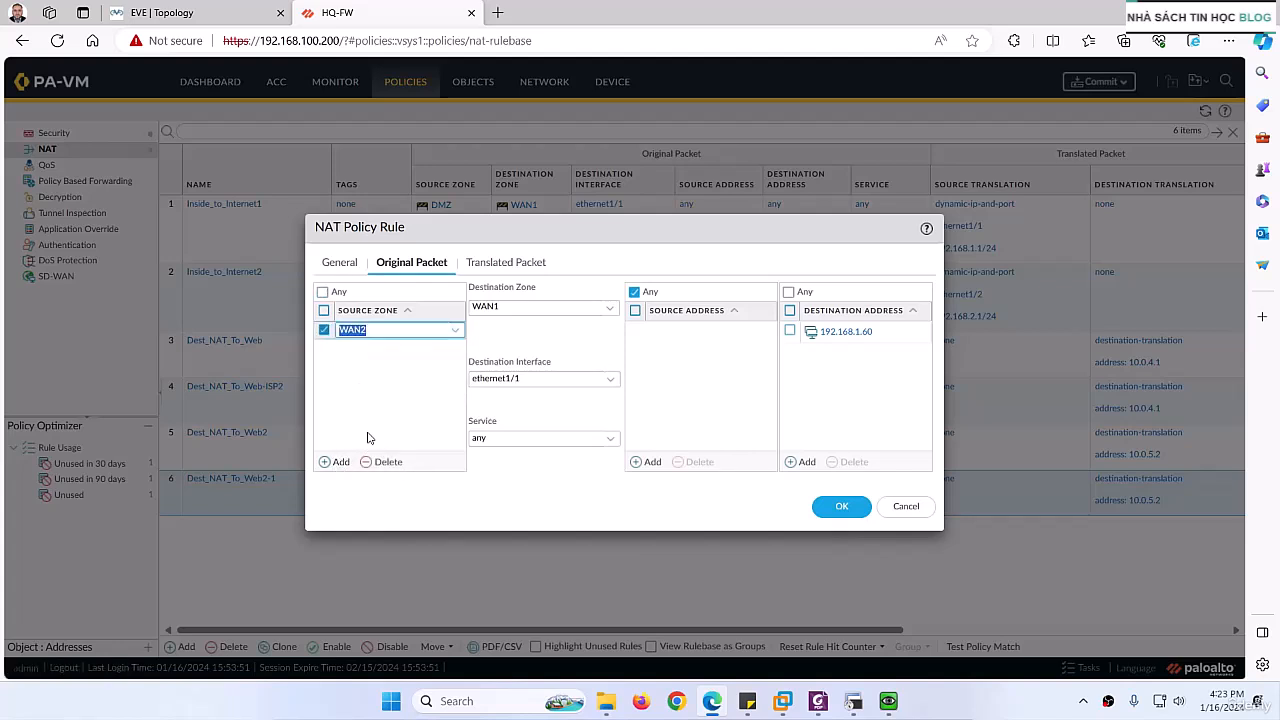
Step: Set Dest_NAT_To_Web2-IPS2's destination zone to WAN2 and destination interface to ethernet1/2, and save the rule
left_click(609, 308)
left_click(490, 380)
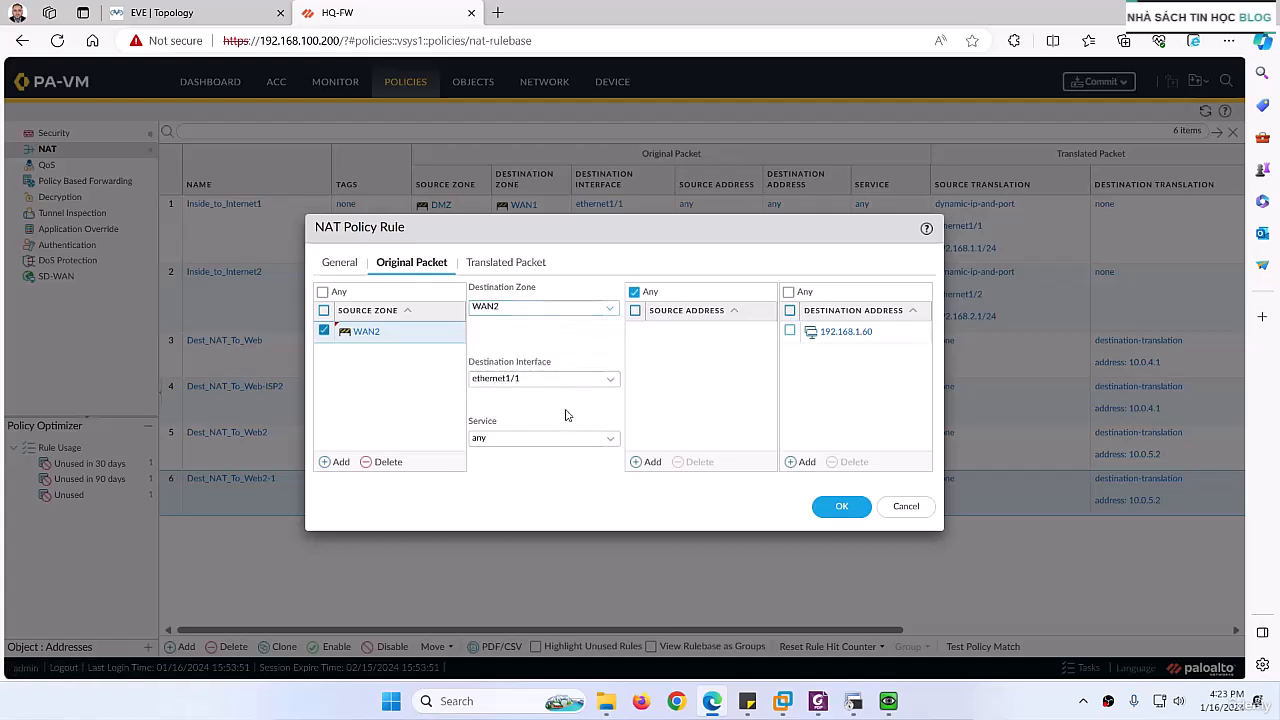
left_click(610, 383)
left_click(524, 434)
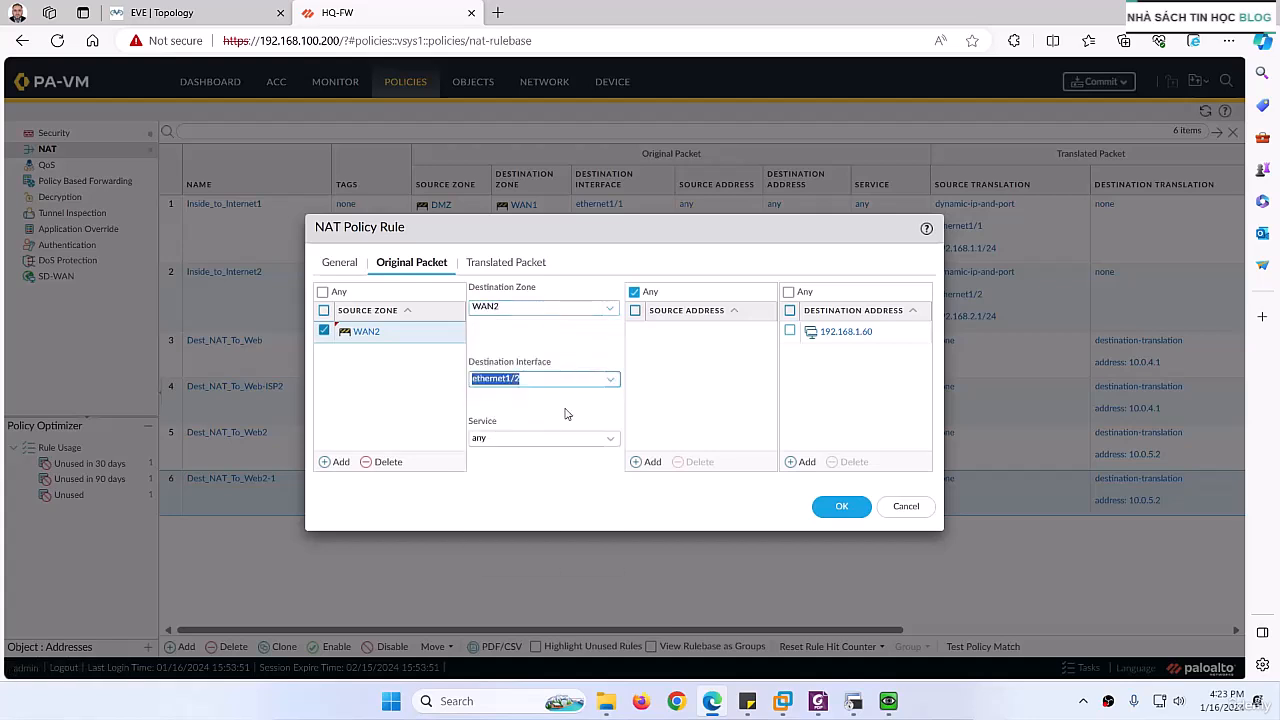
left_click(842, 506)
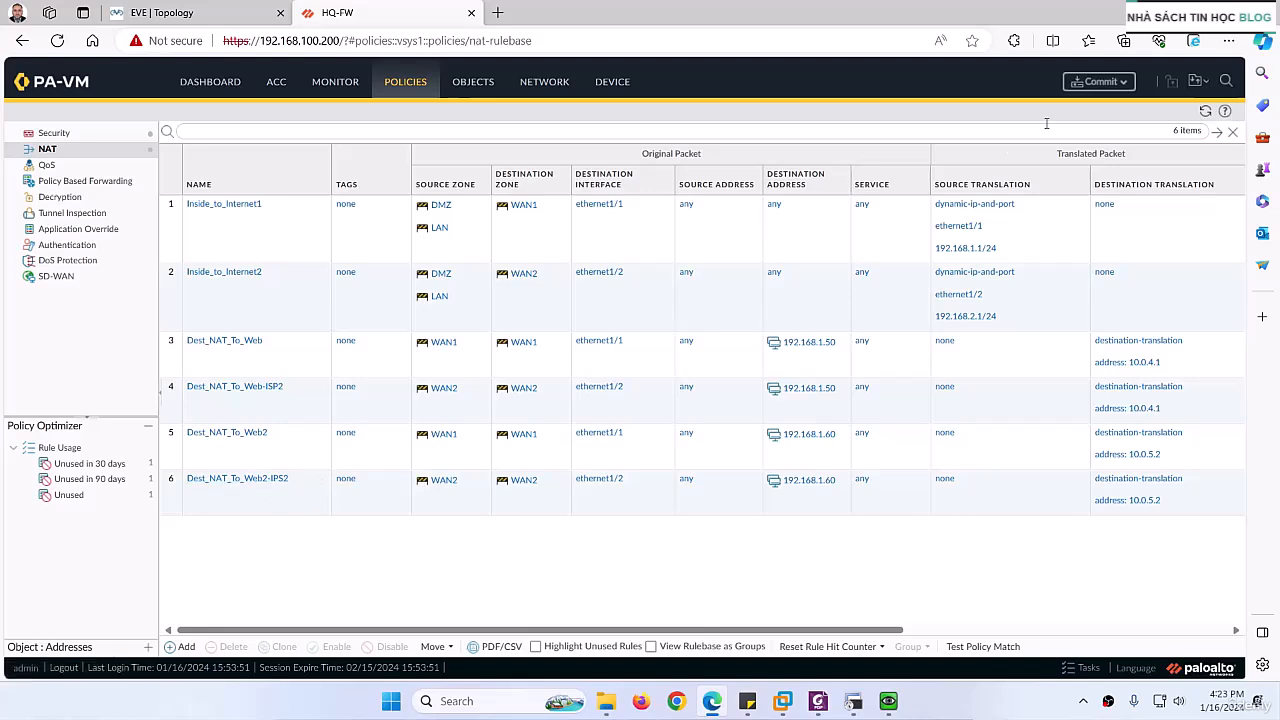
Step: Commit all changes on the firewall and switch to the EVE topology
left_click(1099, 81)
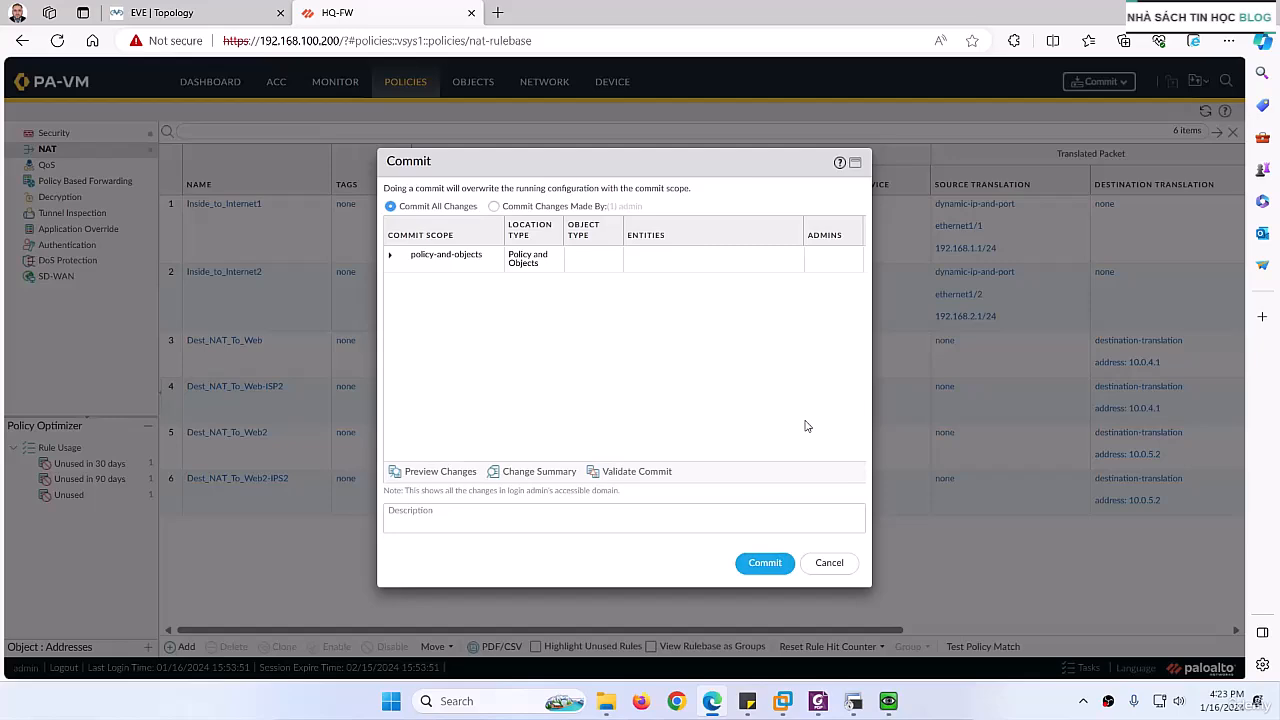
left_click(765, 563)
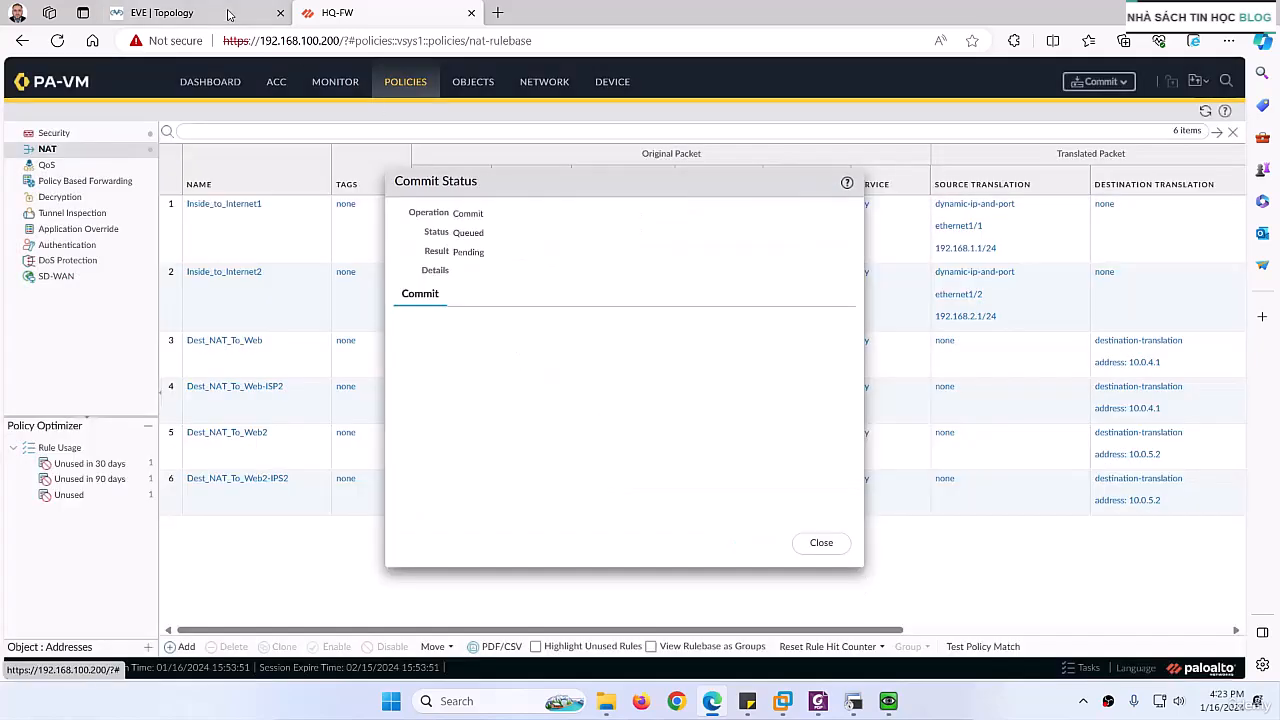
left_click(226, 12)
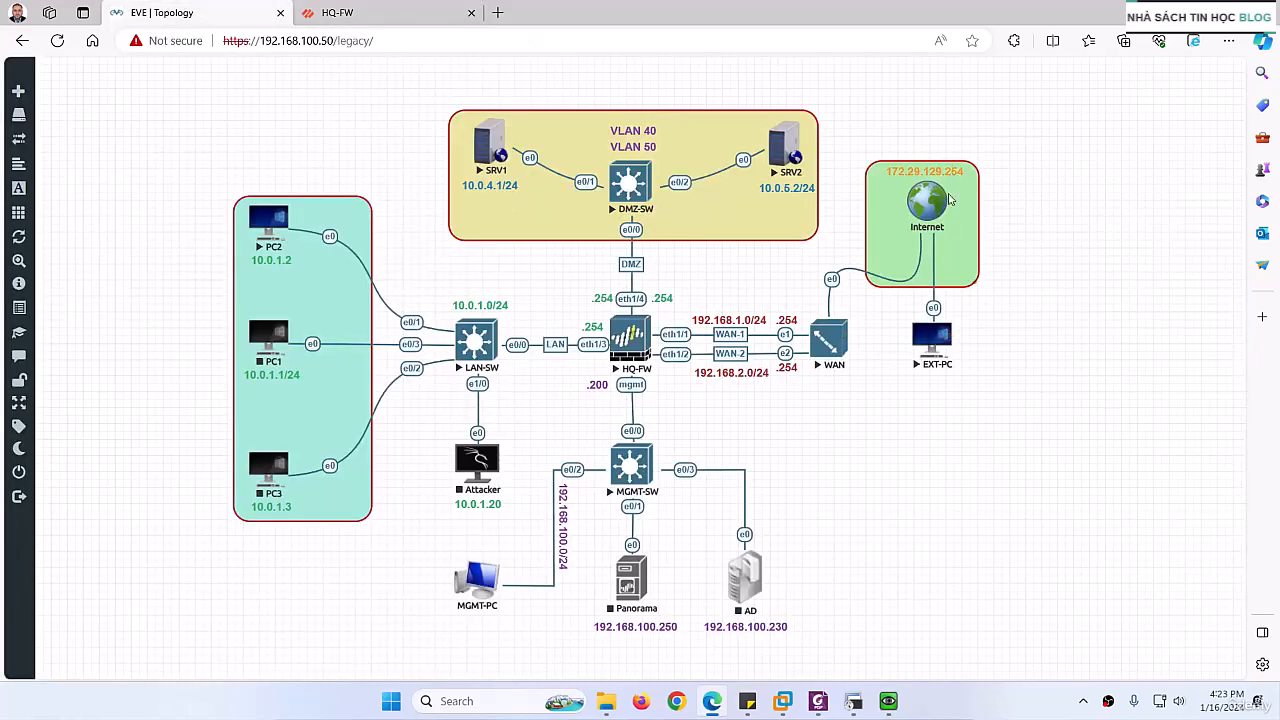
right_click(917, 425)
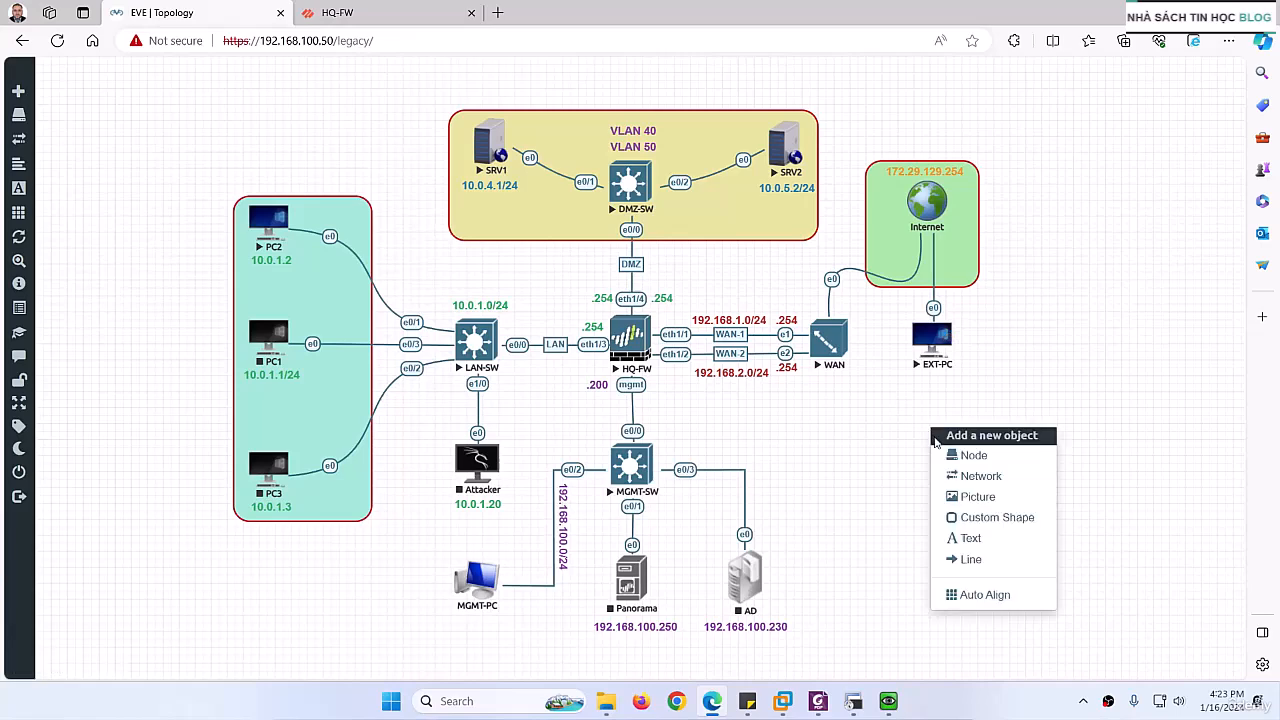
left_click(945, 455)
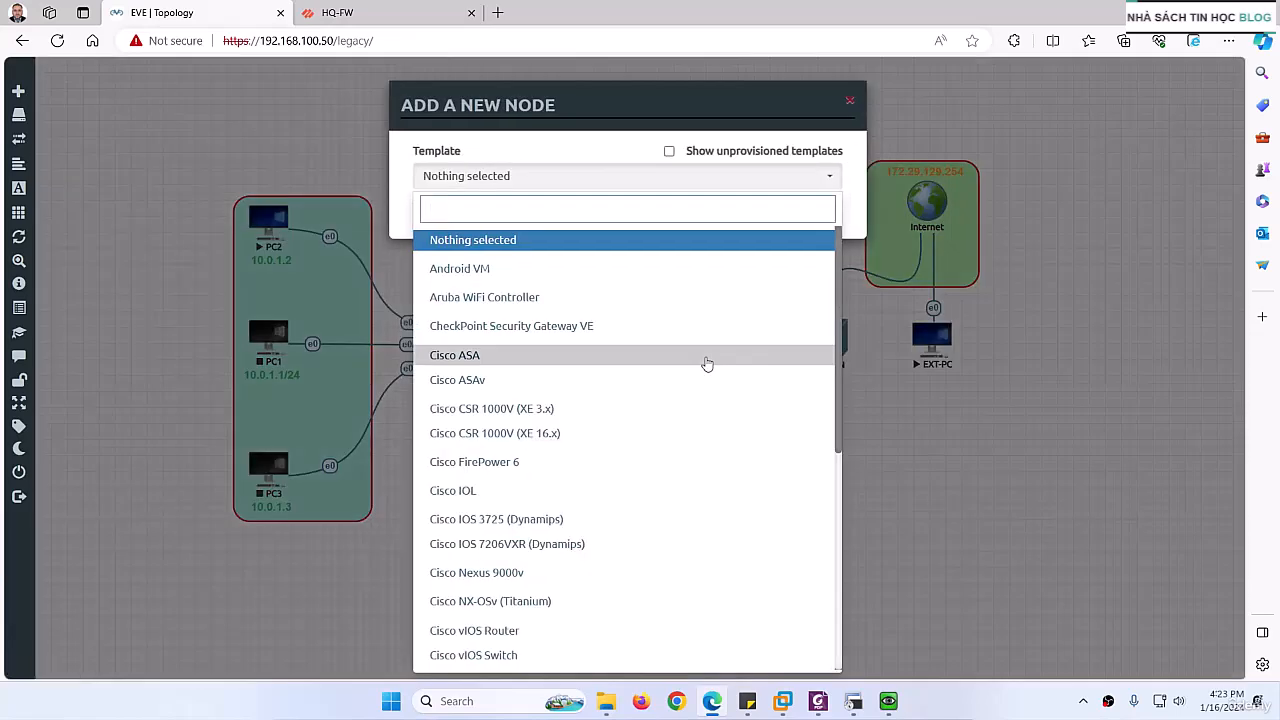
type("lin")
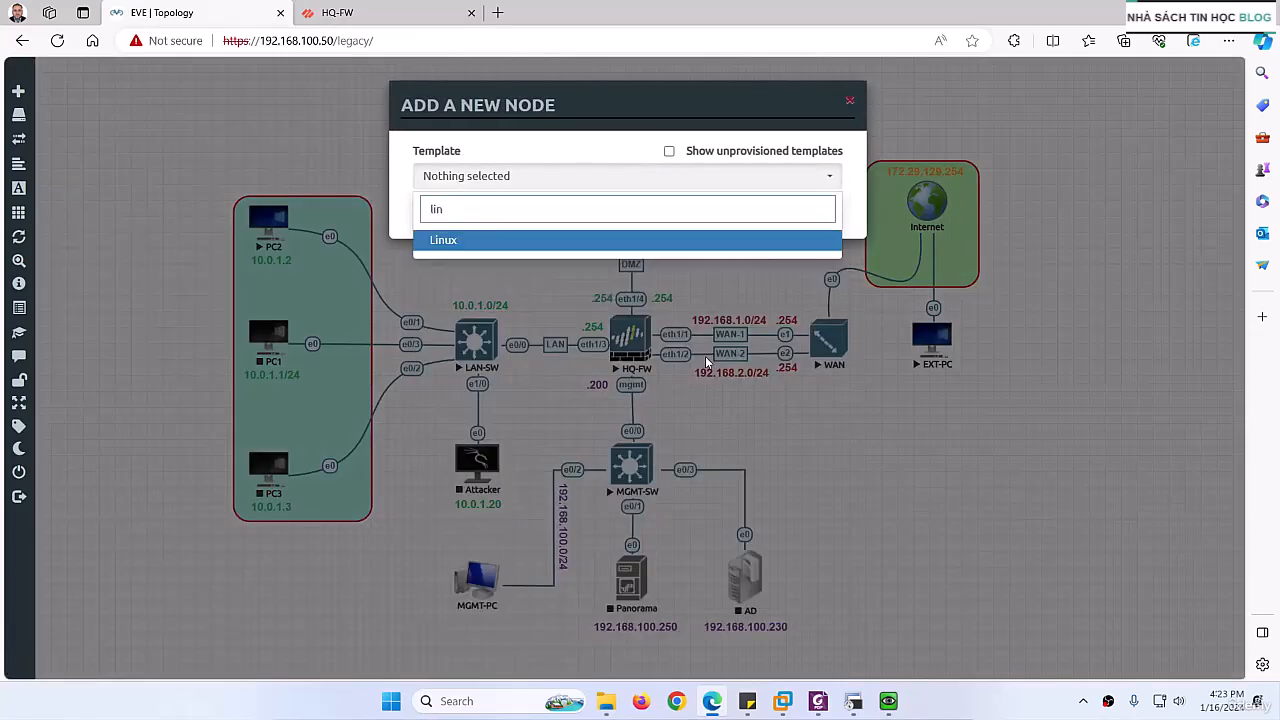
left_click(448, 243)
left_click(645, 250)
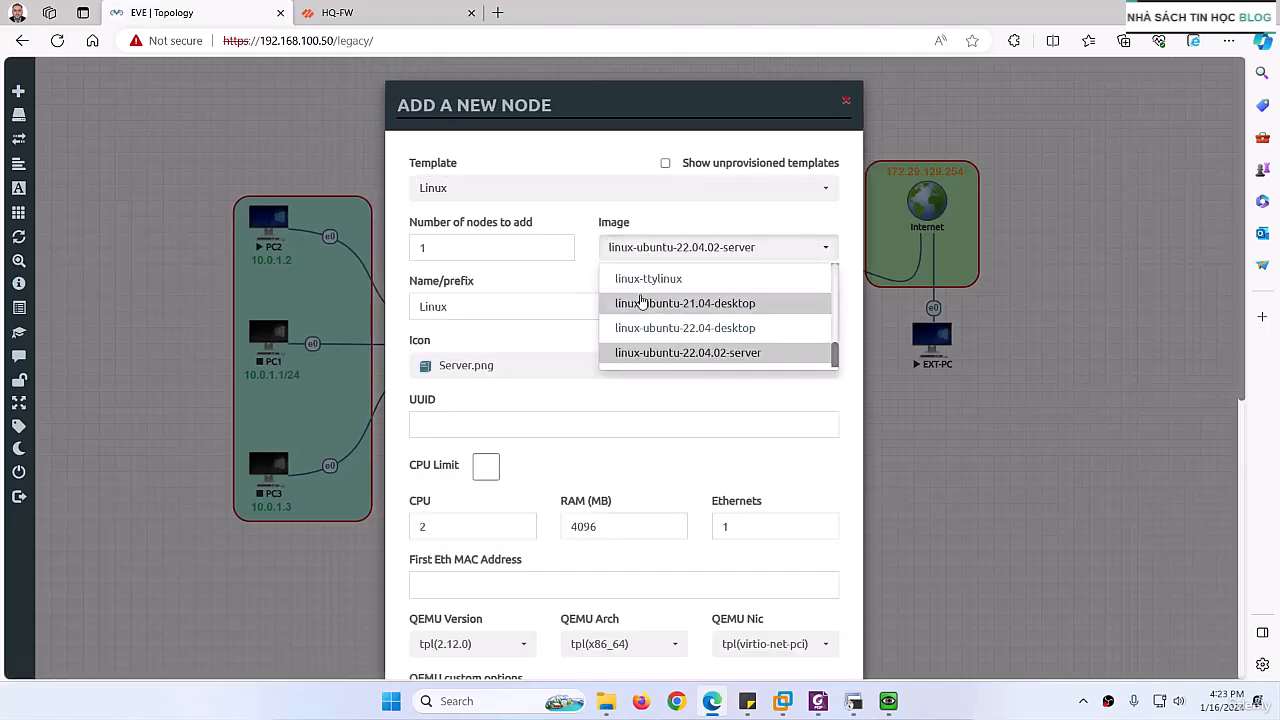
scroll(641, 303, "up", 3)
left_click(660, 305)
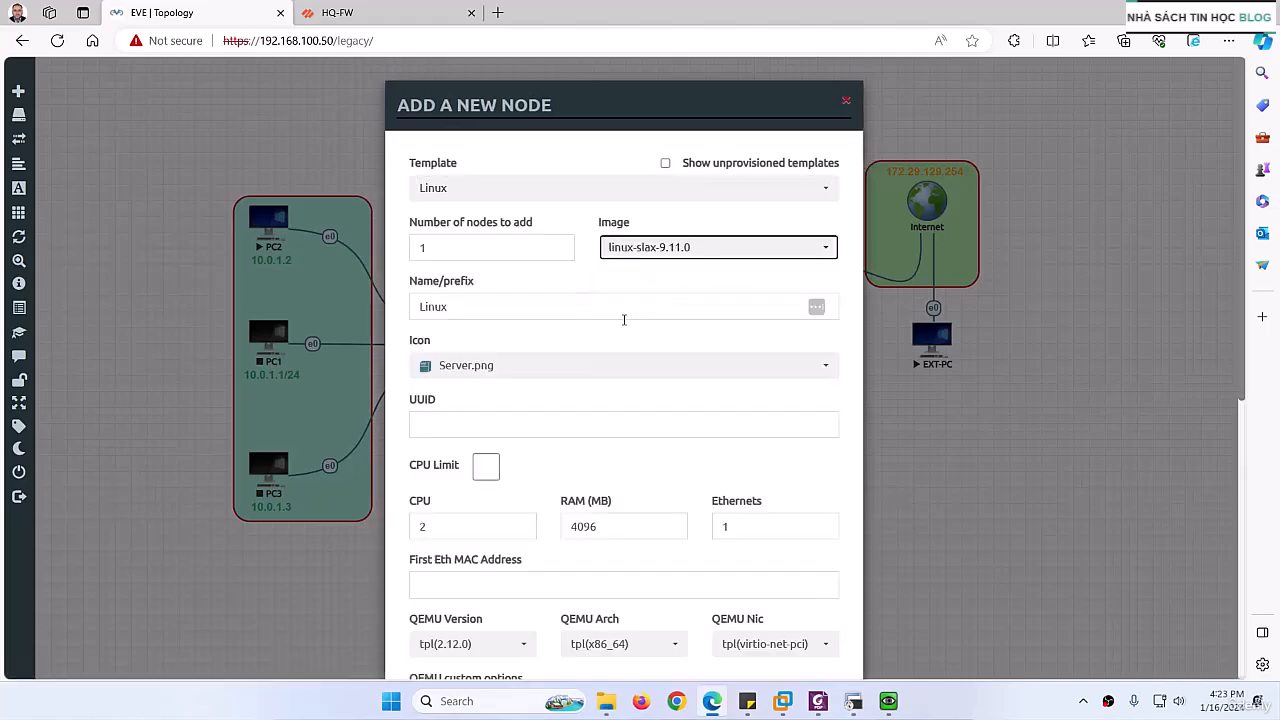
scroll(551, 371, "down", 5)
left_click(593, 604)
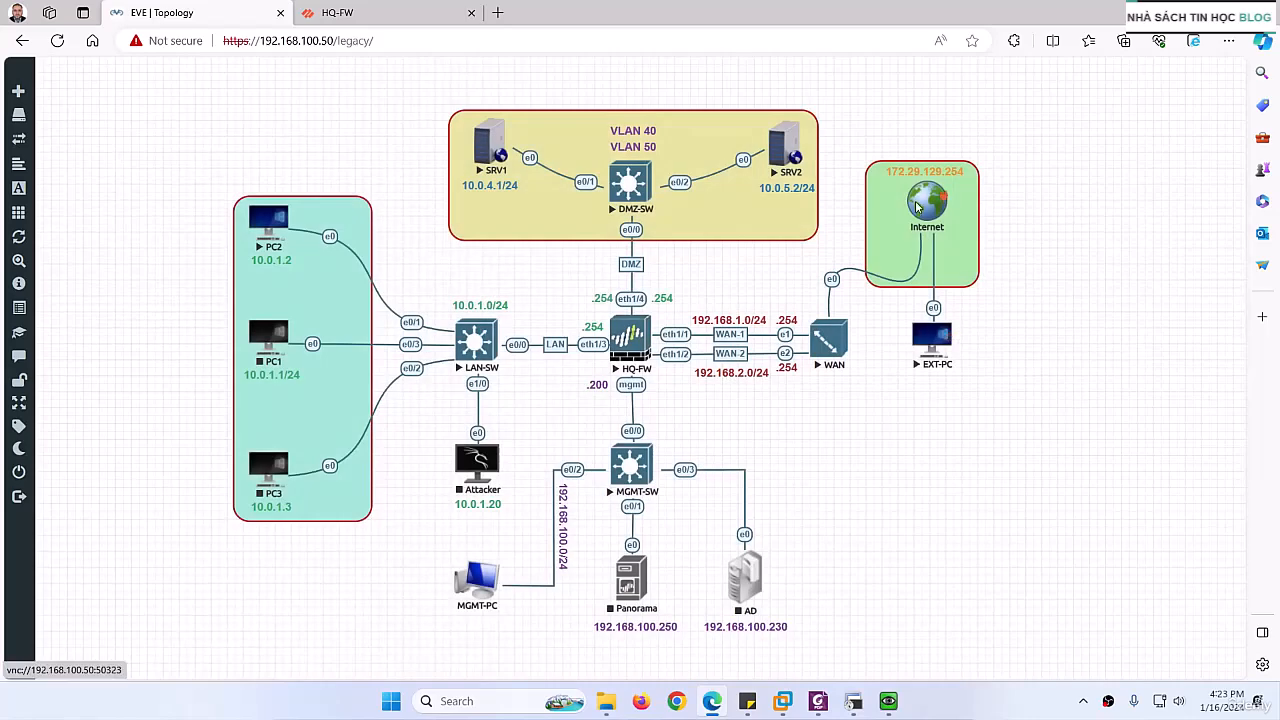
Step: Open the EXT-PC console and bring up the wired network's properties in its Network Manager
left_click(930, 340)
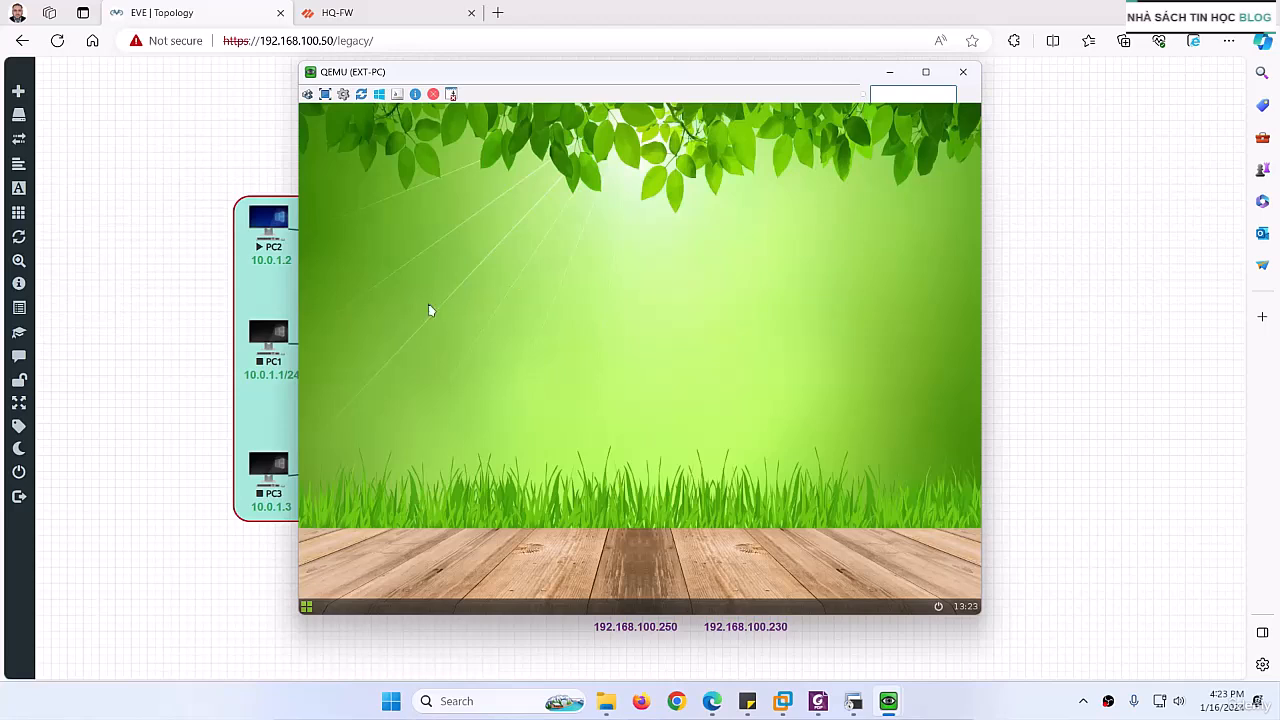
right_click(429, 309)
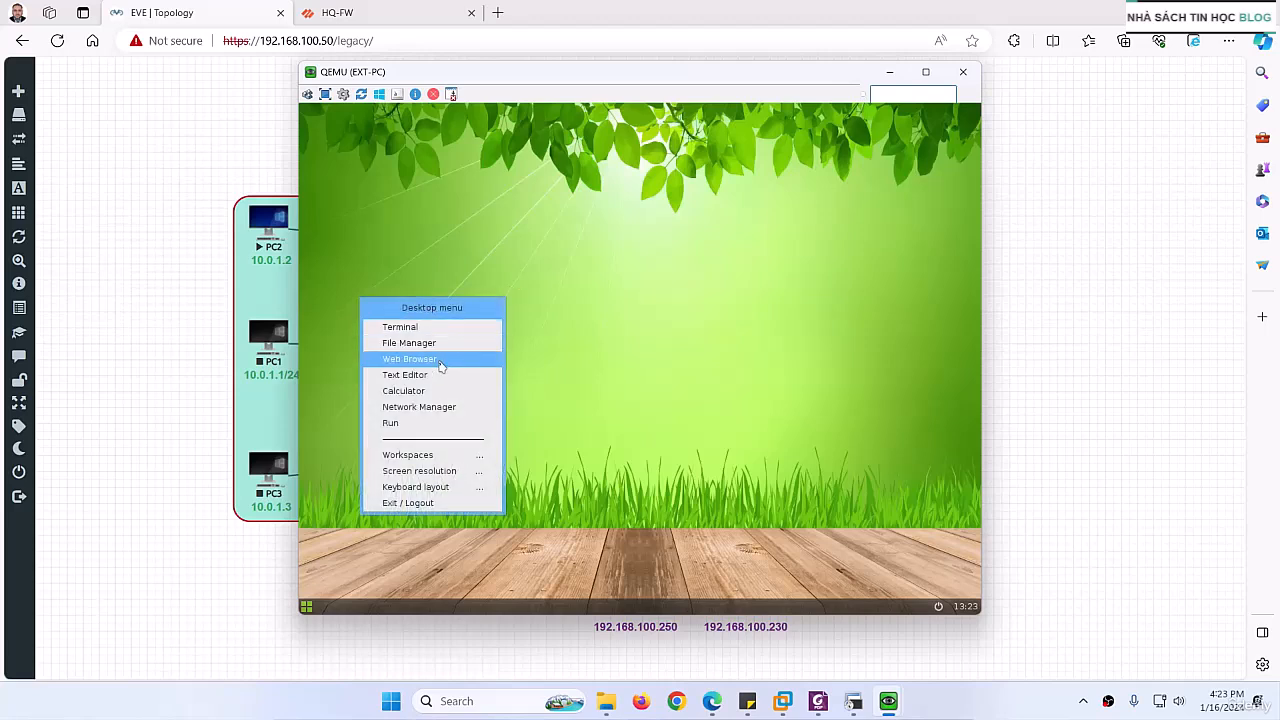
left_click(432, 410)
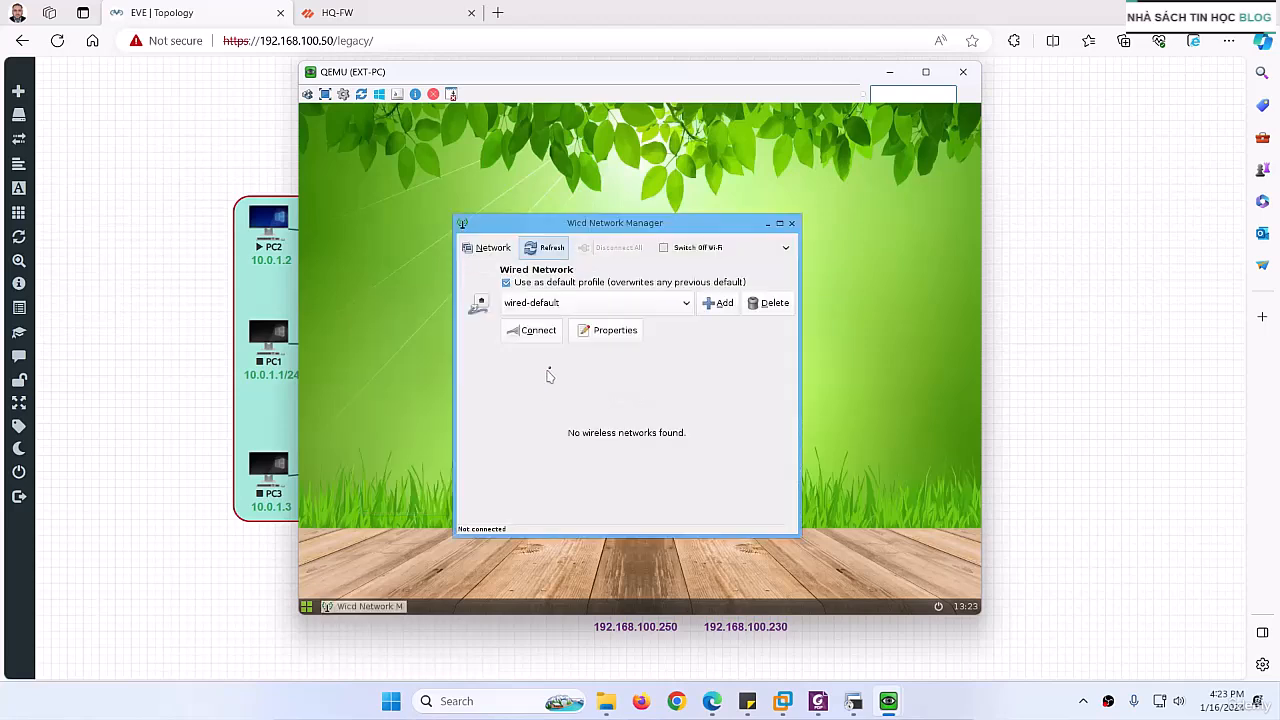
left_click(608, 331)
Step: Enable static IPs for EXT-PC's wired network and set the IP address to 172.29.129.50
left_click_drag(642, 73, 379, 81)
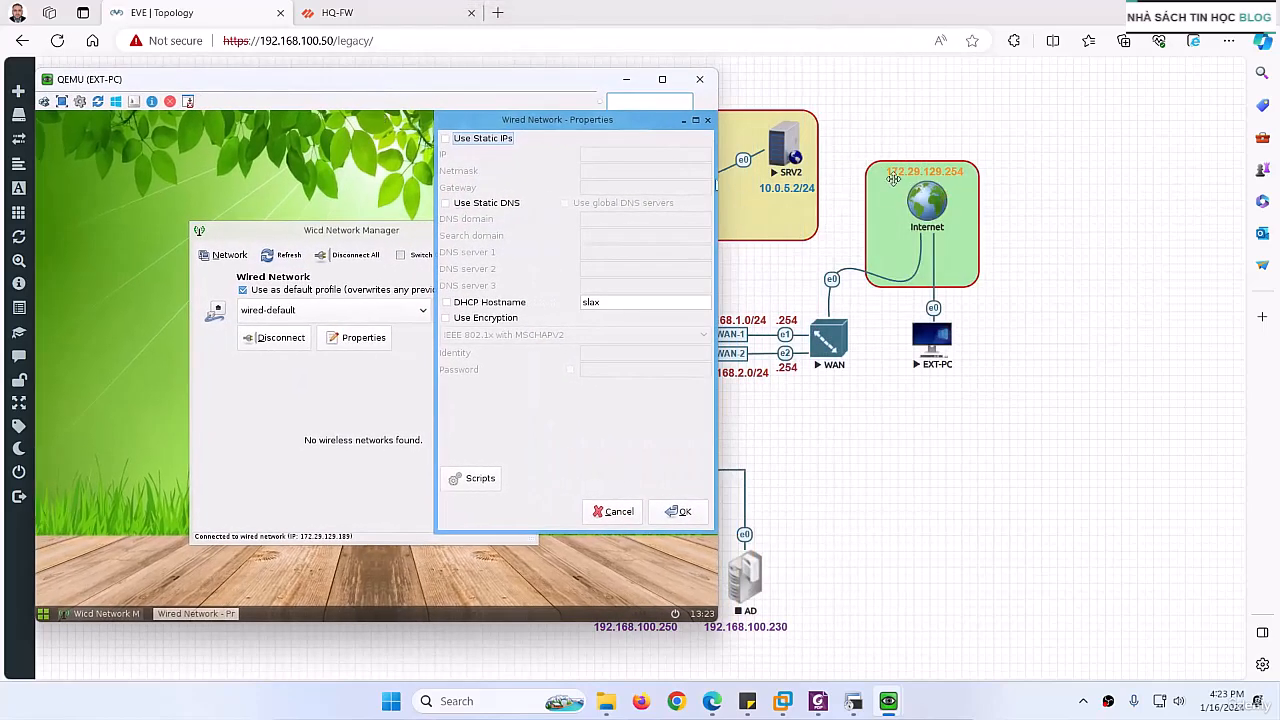
left_click(479, 140)
left_click(599, 153)
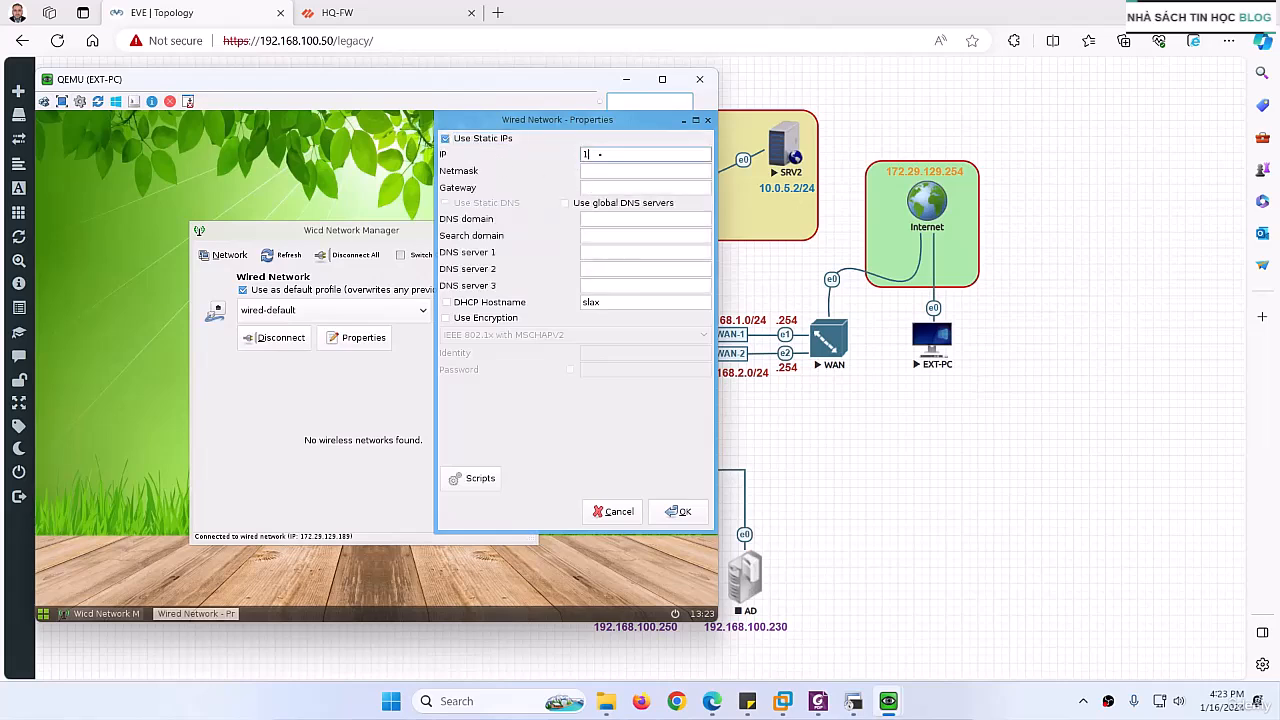
type("172.29.129.50")
Step: Set the wired network's netmask to 255.255.255.0
left_click(604, 172)
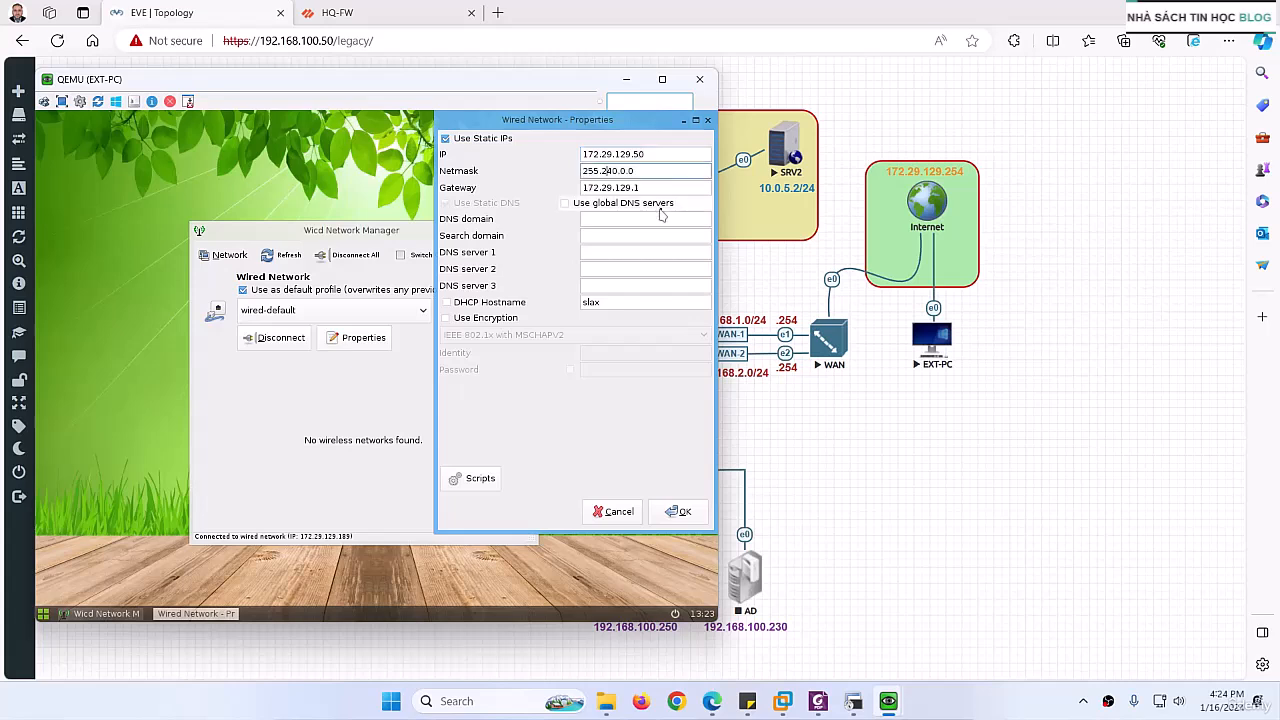
left_click_drag(655, 173, 609, 173)
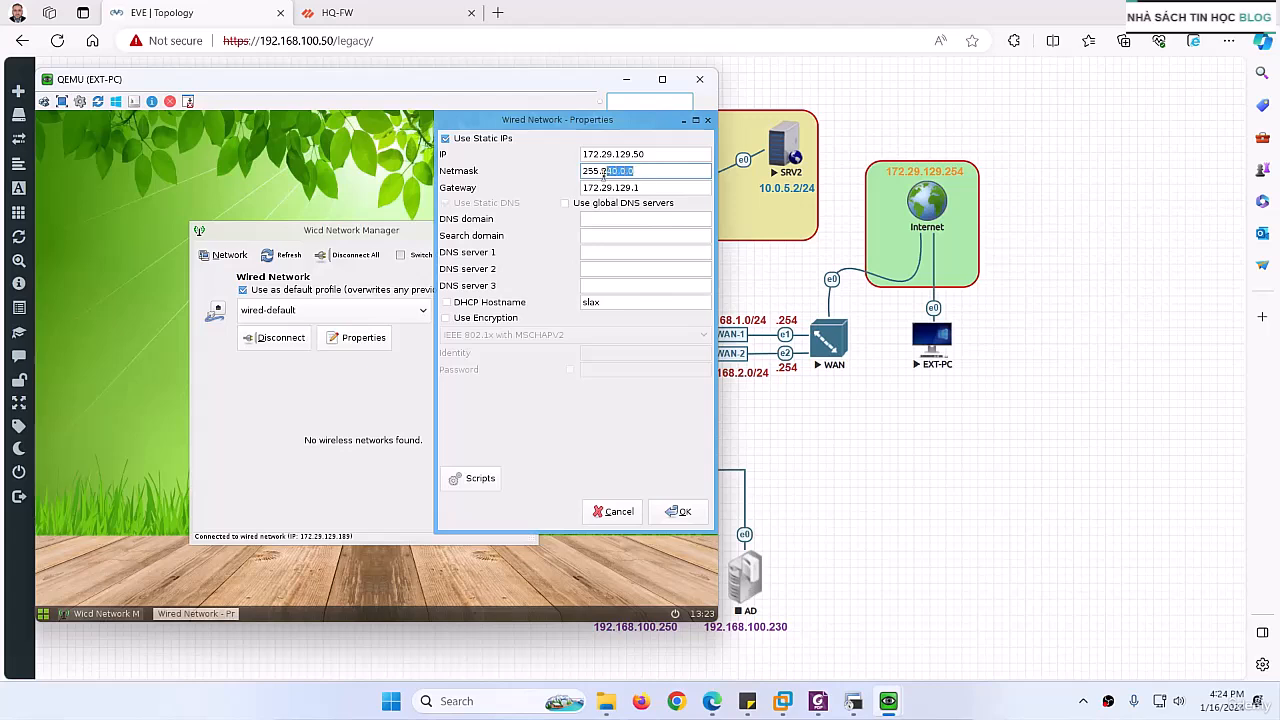
key("BackSpace")
key("BackSpace")
type("255.255.0")
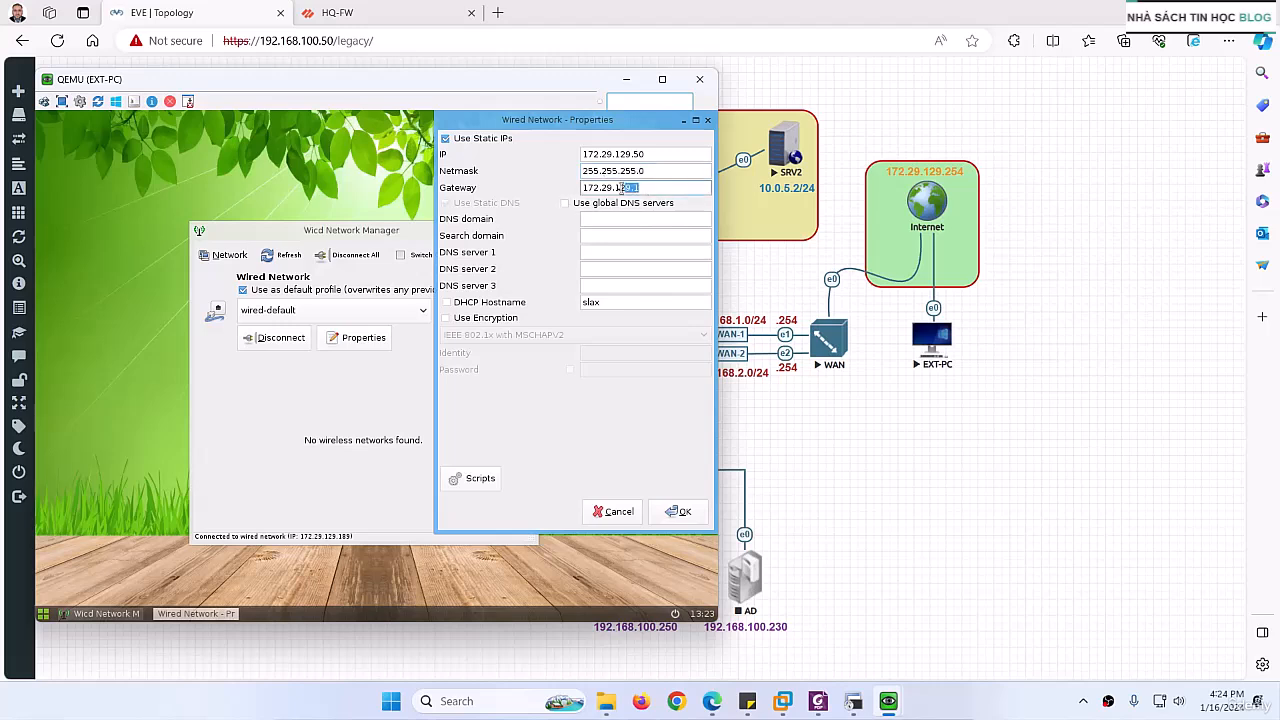
Step: Set DNS server 1 to 8.8.8.8 and DNS server 2 to 1.1.1.1 for the wired network
key("Tab")
left_click(586, 251)
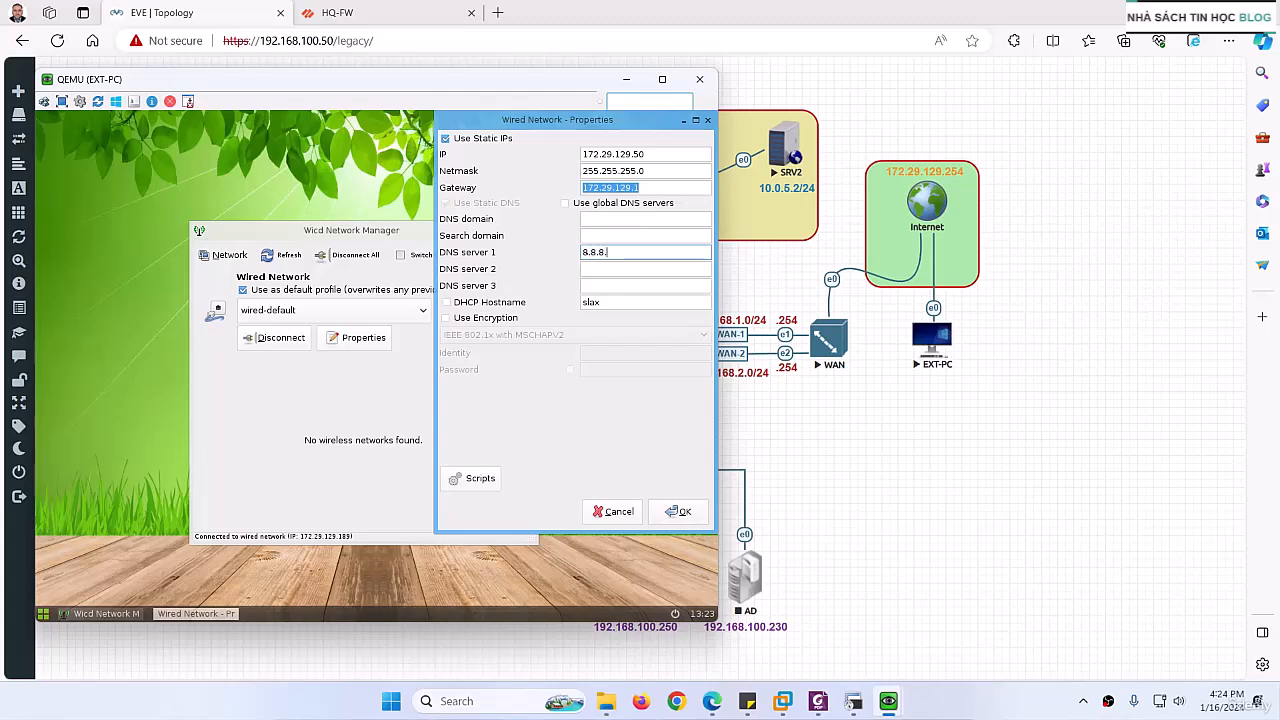
key("Tab")
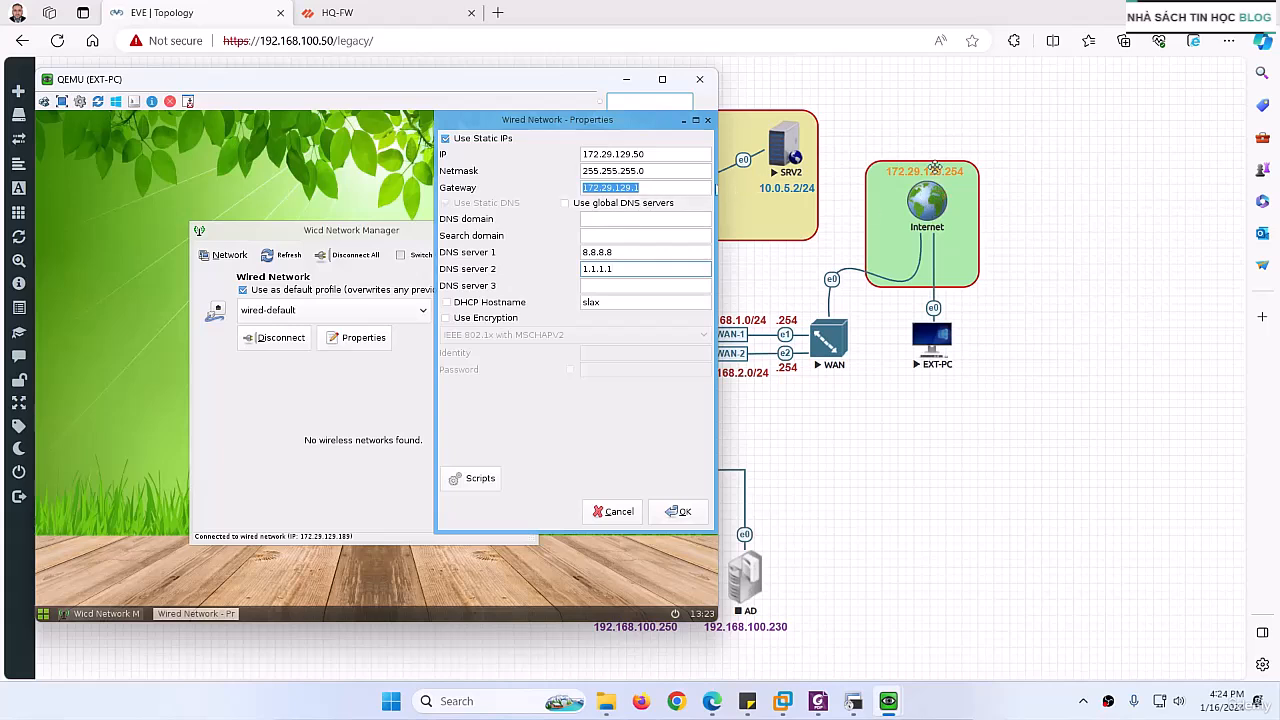
Step: Open the WAN node's console from the topology and check its INTERNET interface address
left_click(830, 343)
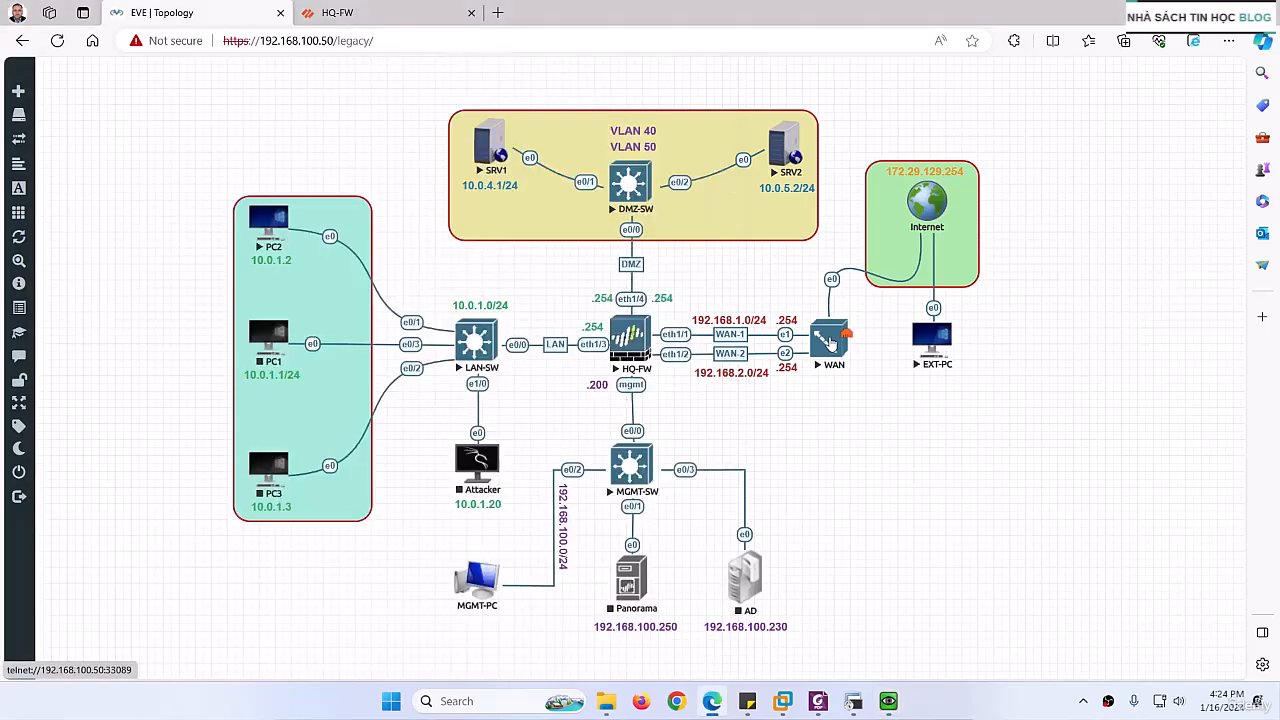
left_click(830, 343)
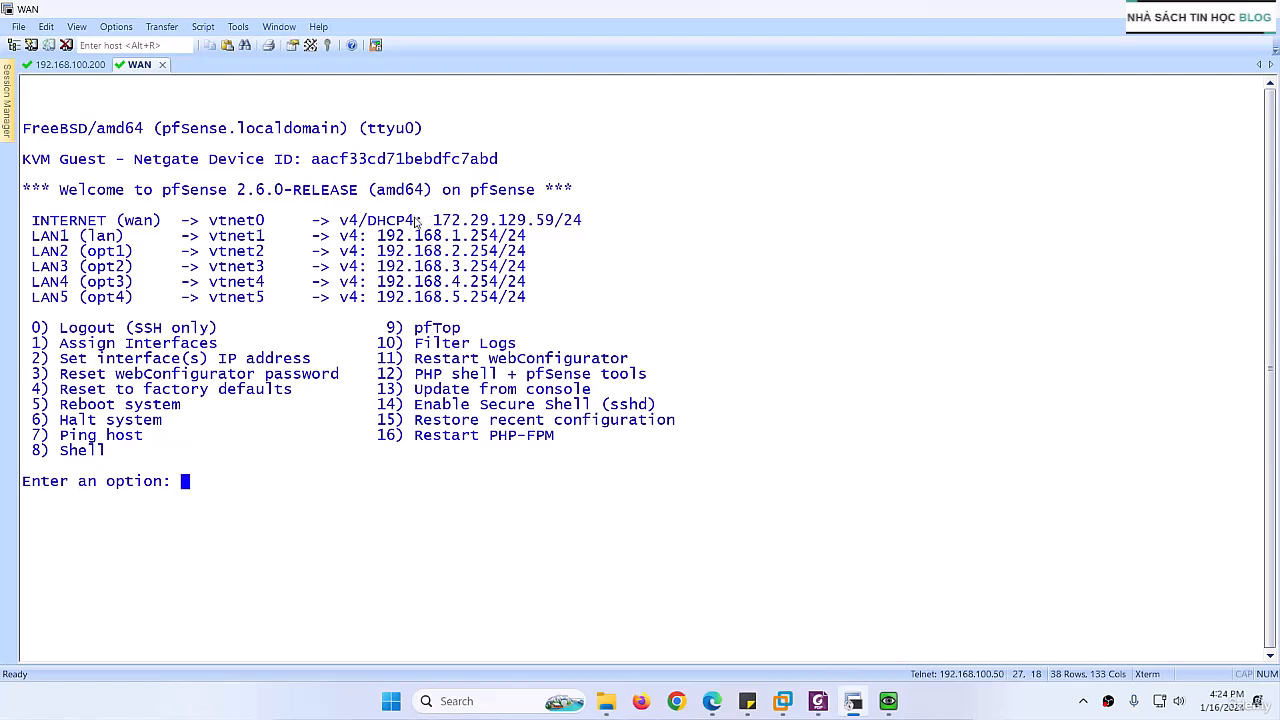
left_click_drag(436, 221, 550, 224)
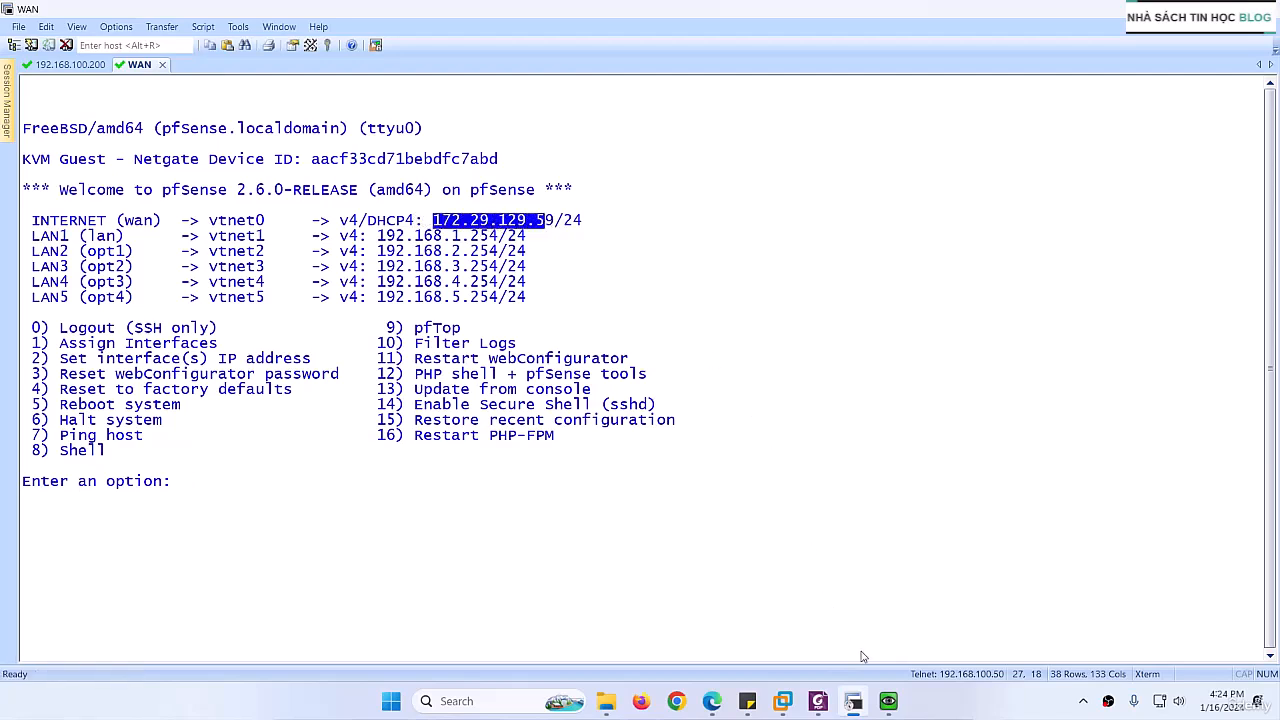
Step: Return to the EXT-PC console, set the wired network's gateway to 172.29.129.59, and save the properties
mouse_move(887, 700)
left_click(940, 636)
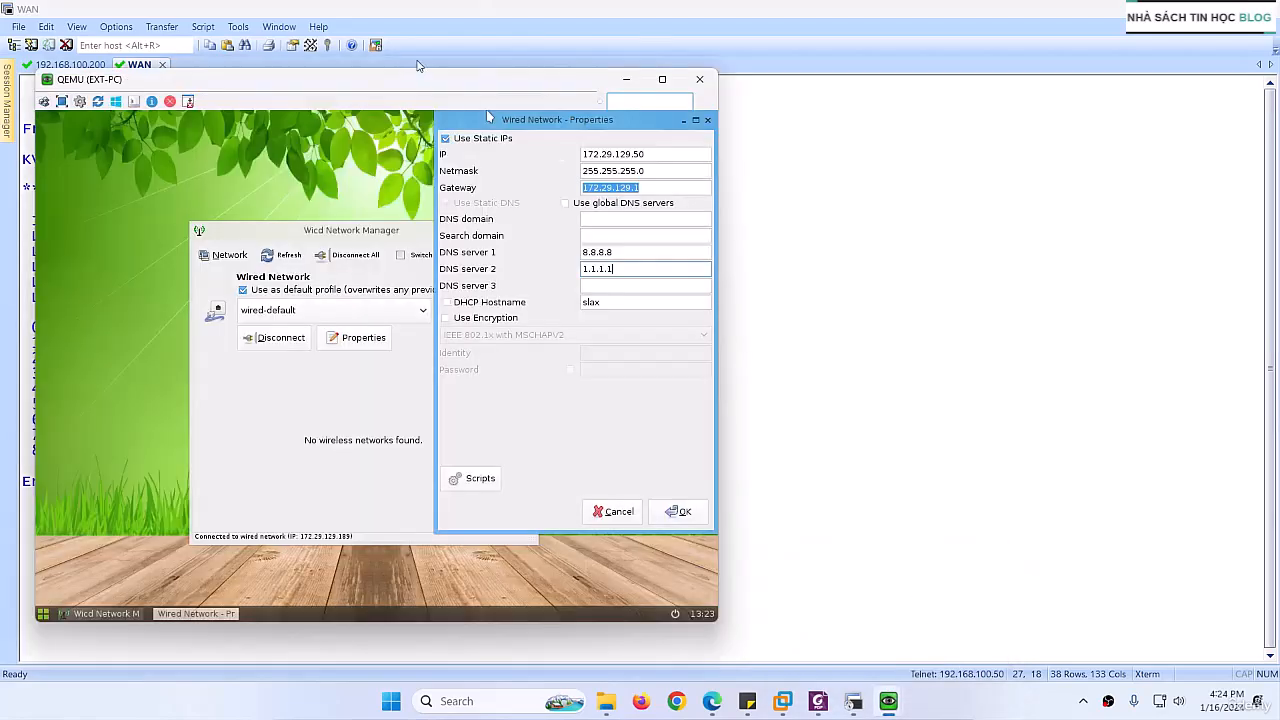
left_click_drag(395, 48, 498, 325)
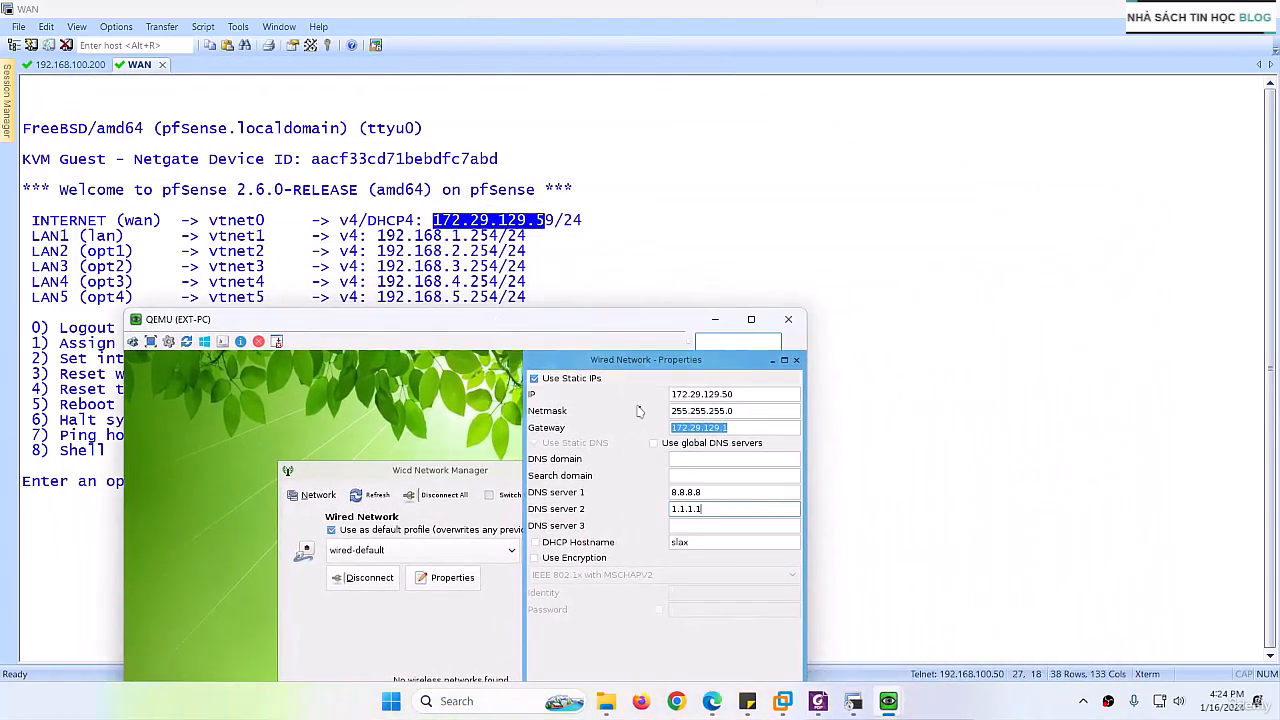
left_click(752, 428)
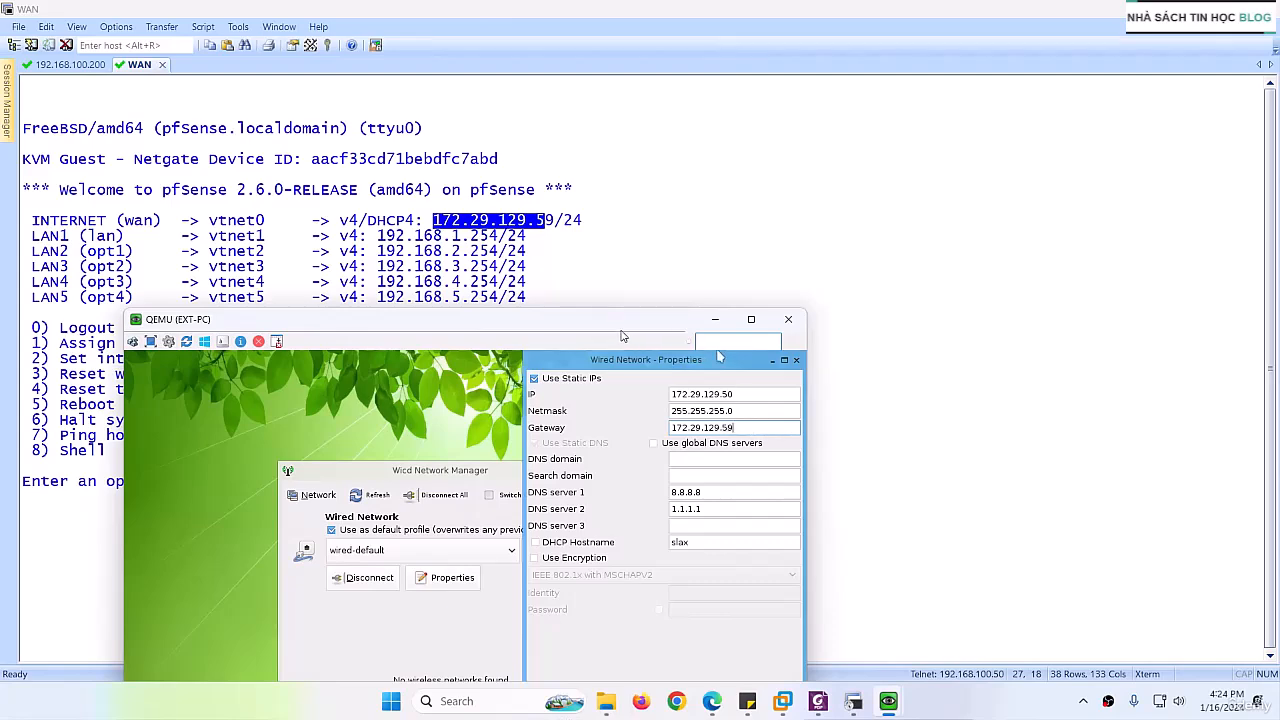
left_click_drag(613, 322, 634, 219)
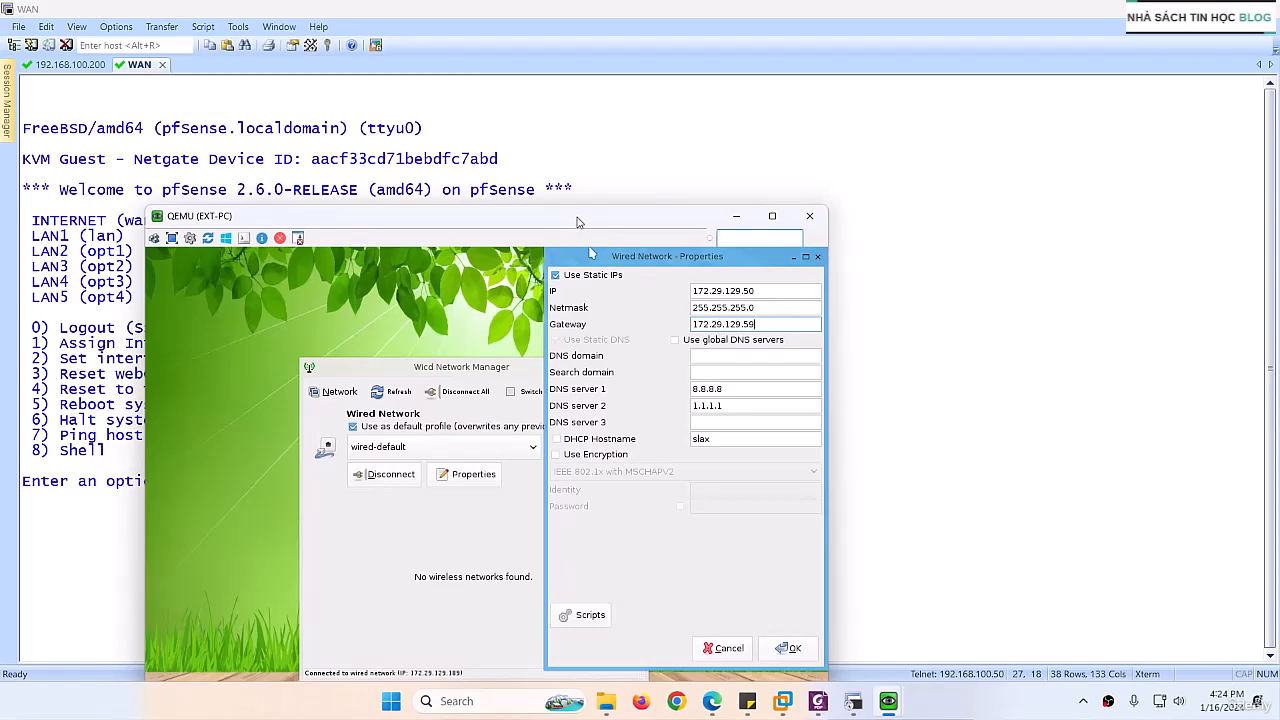
left_click_drag(580, 217, 542, 341)
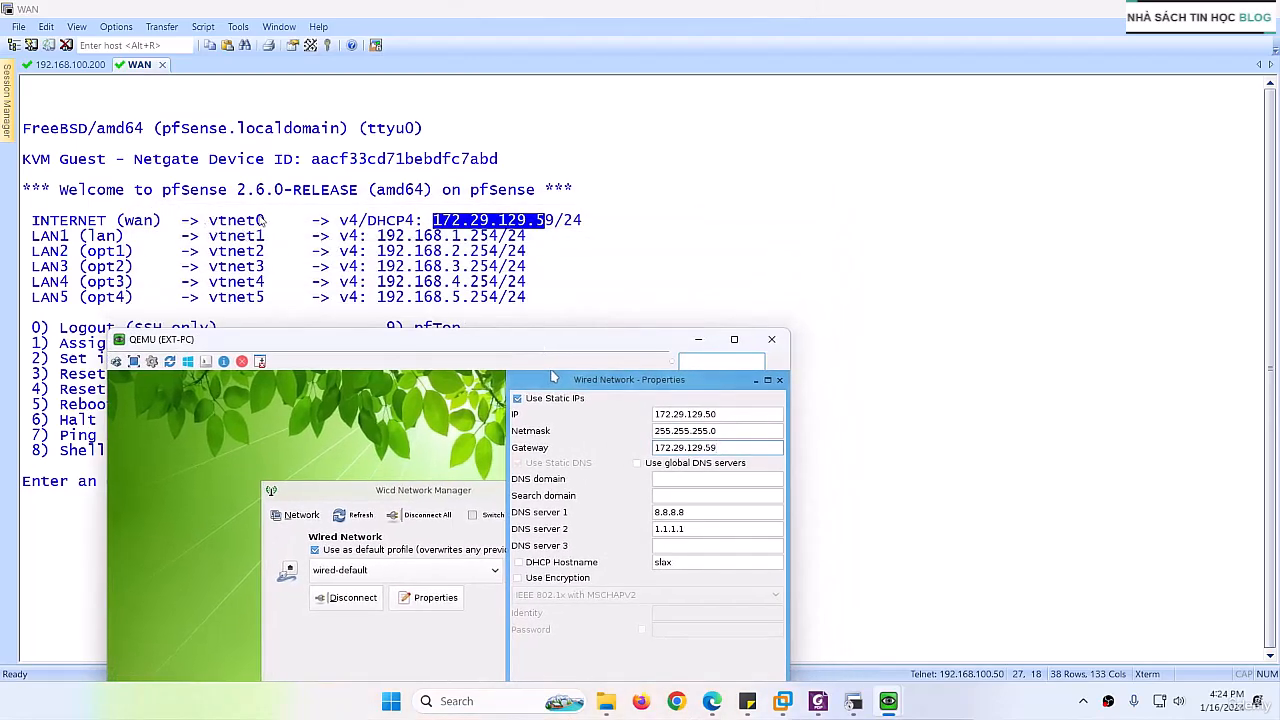
left_click_drag(589, 348, 638, 136)
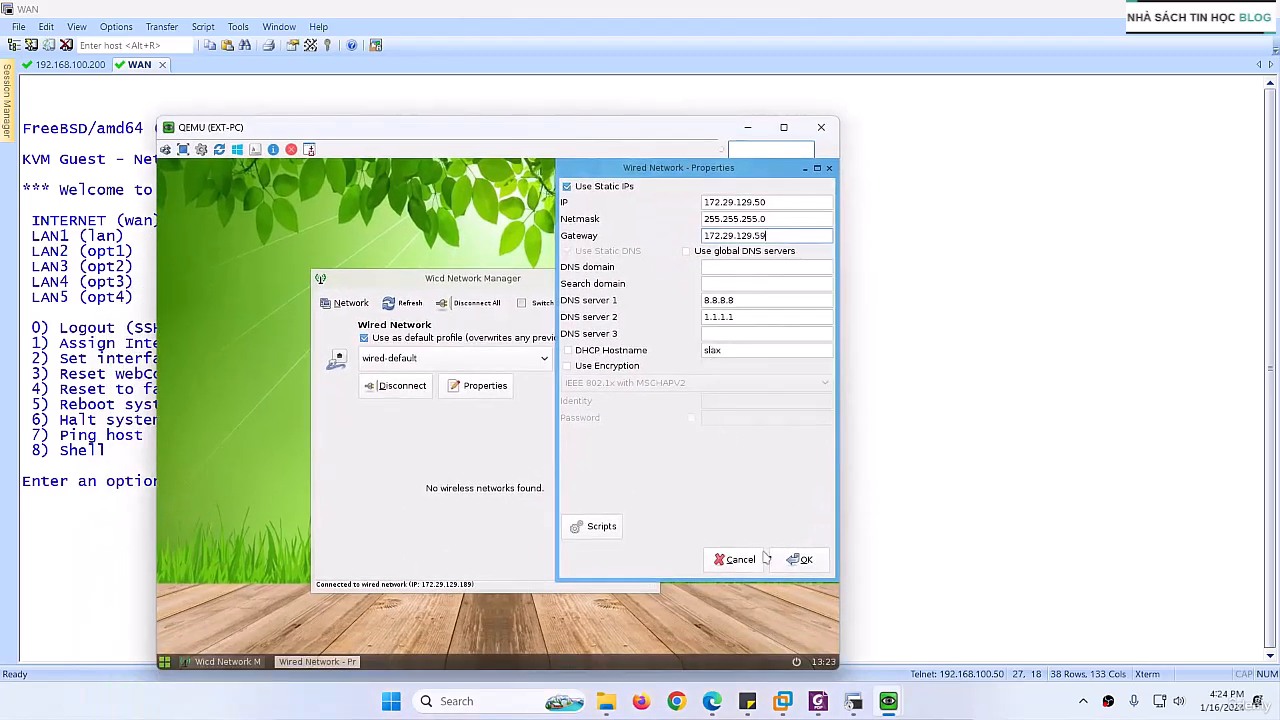
left_click(791, 560)
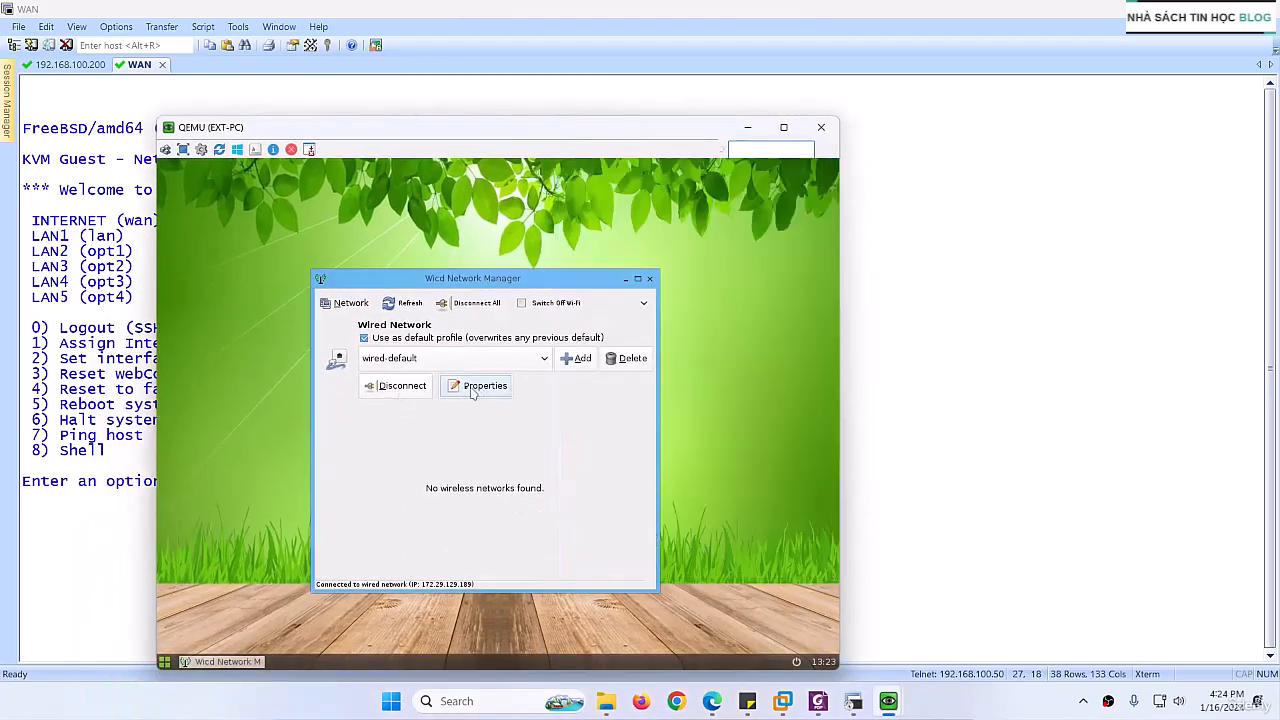
Step: Open a terminal on EXT-PC and check its interface address and default gateway with ifconfig and route
right_click(269, 303)
left_click(271, 314)
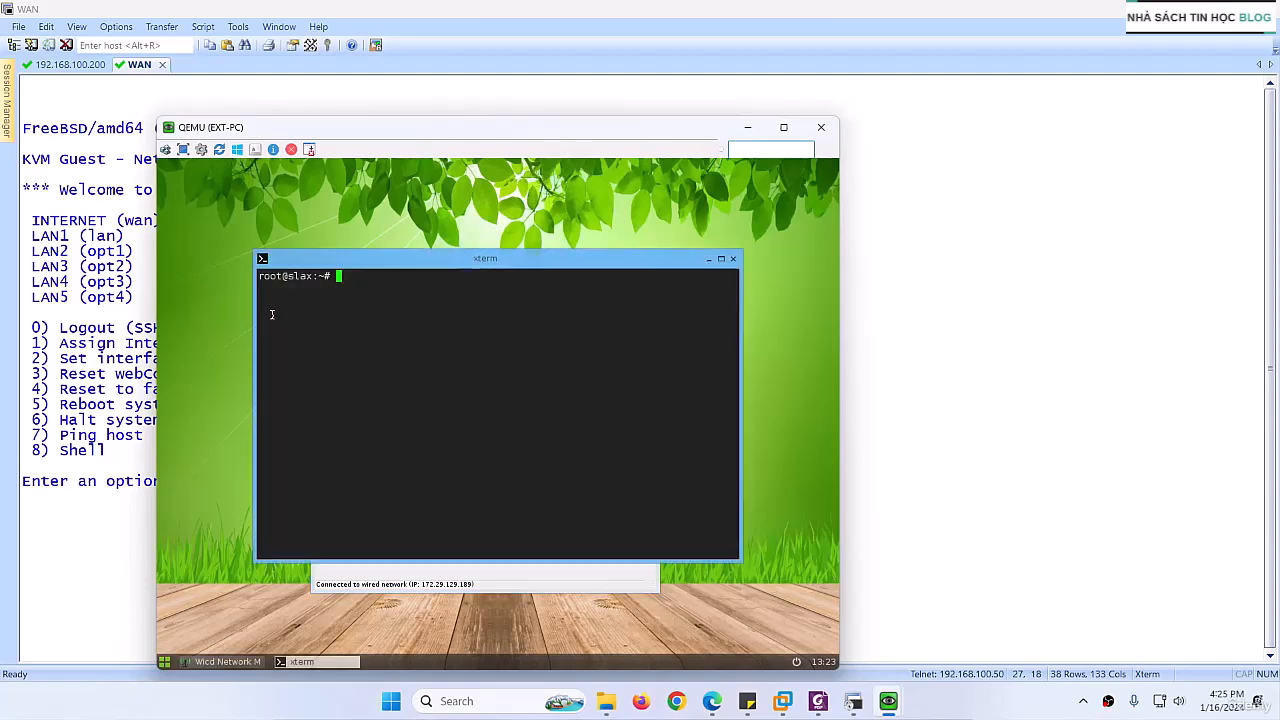
type("ifconfig")
key("Return")
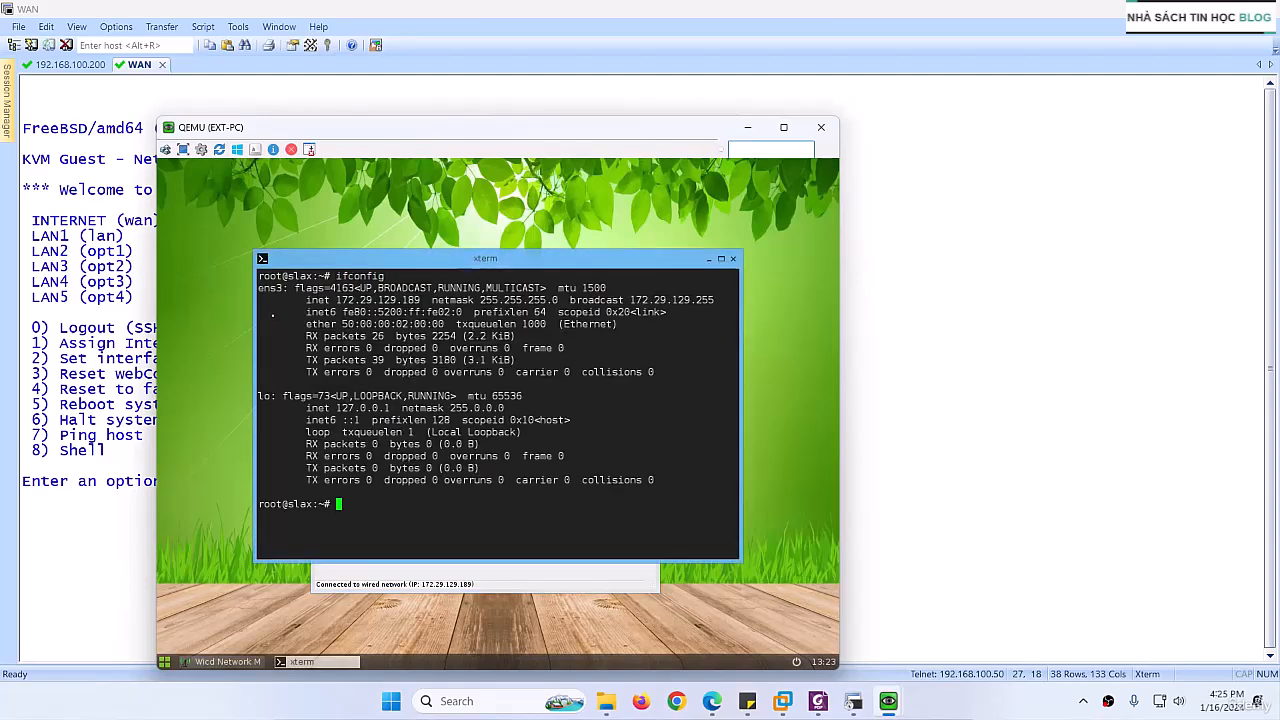
type("route")
key("Return")
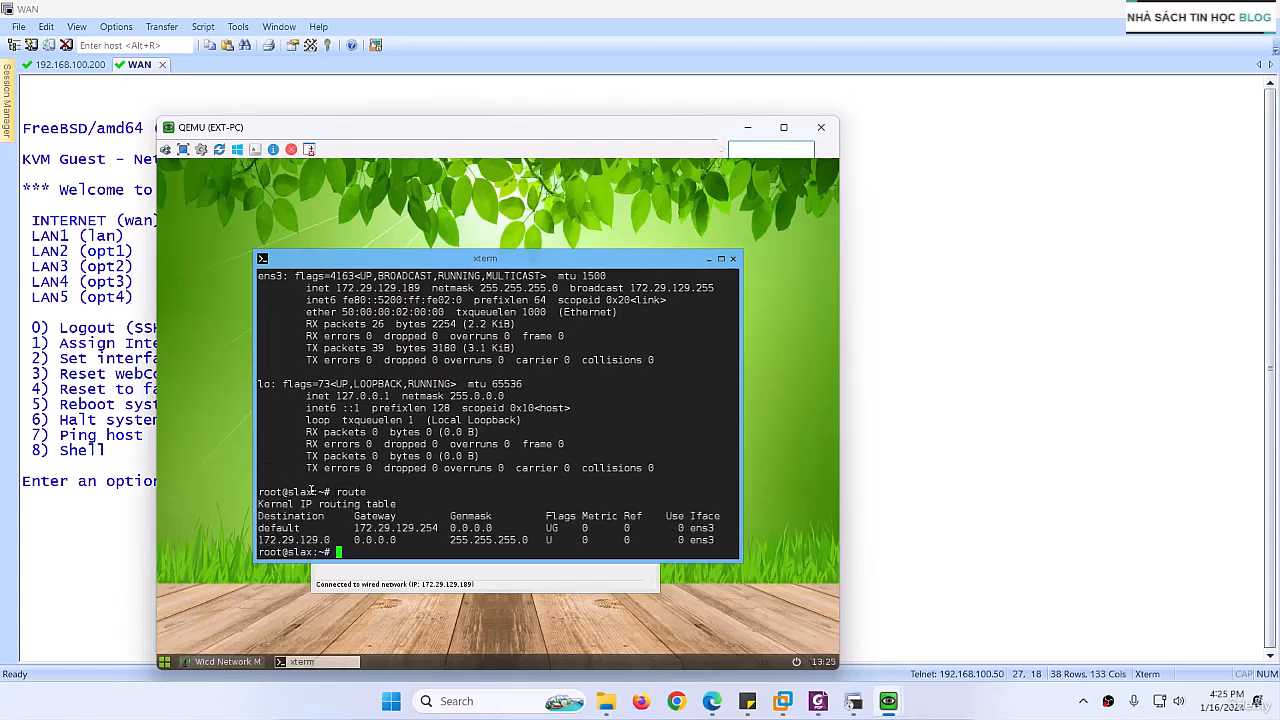
left_click_drag(438, 528, 357, 527)
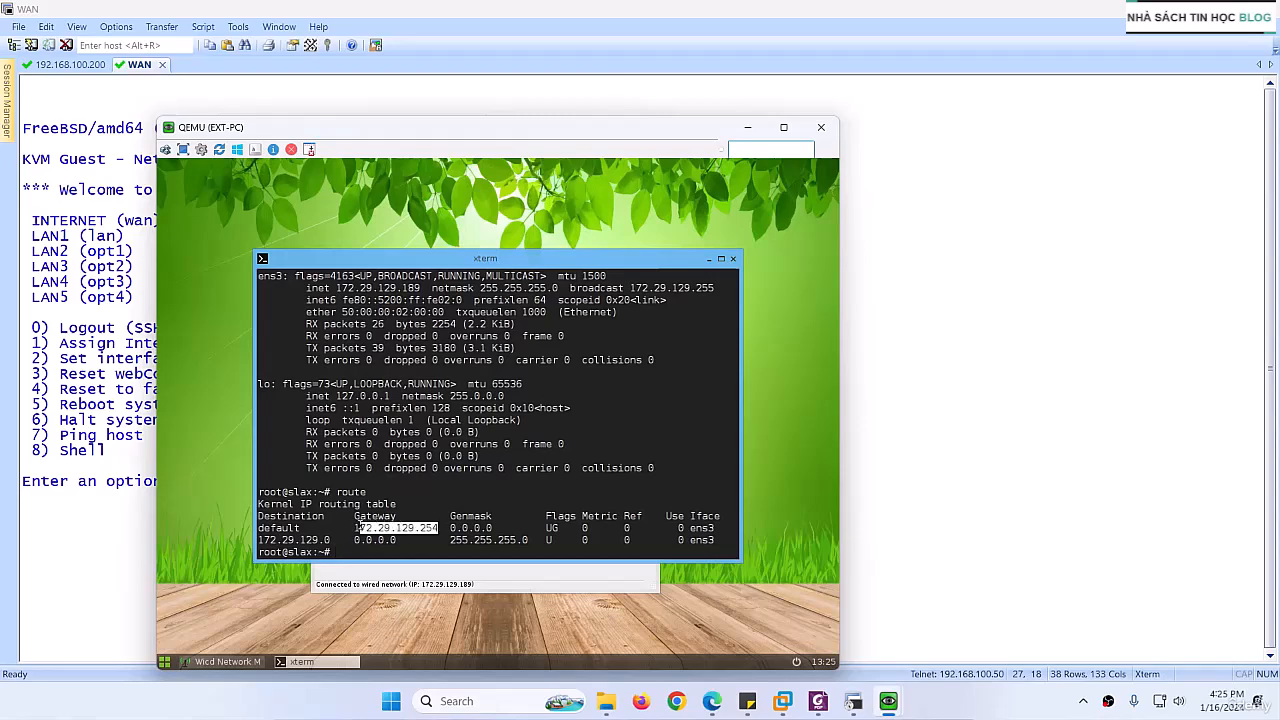
Step: Close the terminal, then disconnect and reconnect EXT-PC's wired network to apply the static settings
left_click(733, 259)
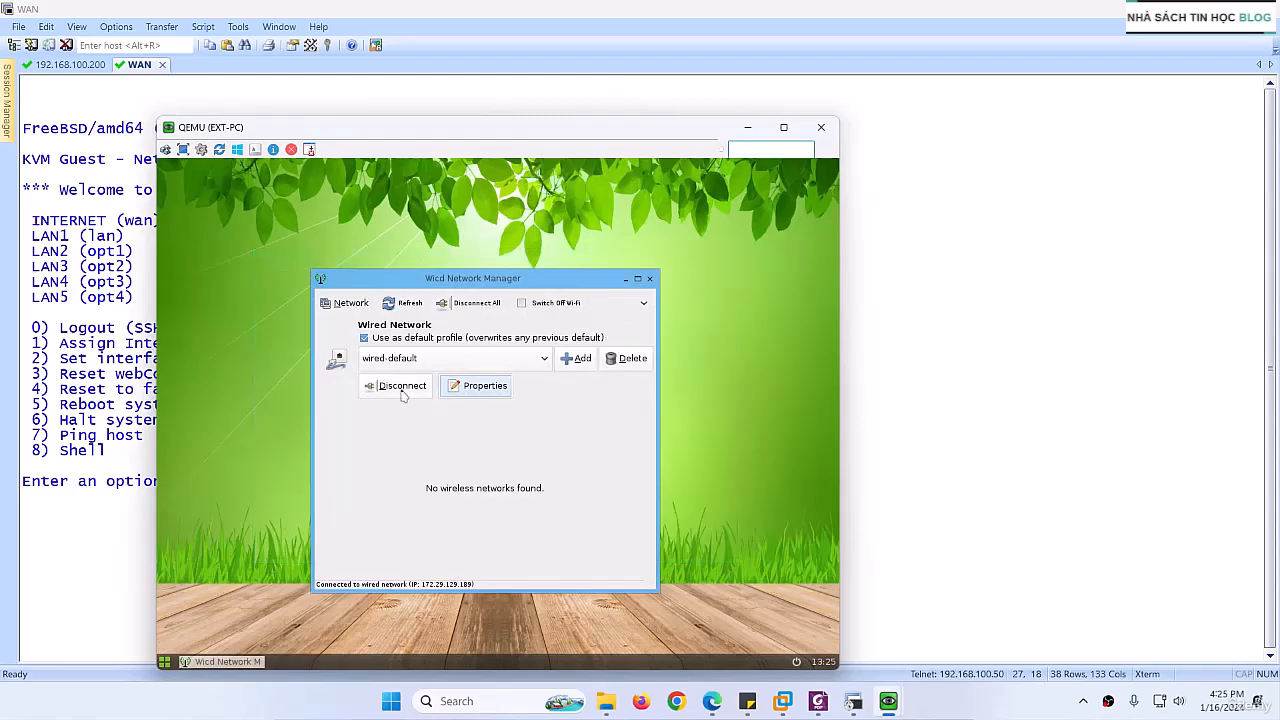
left_click(400, 391)
left_click(397, 392)
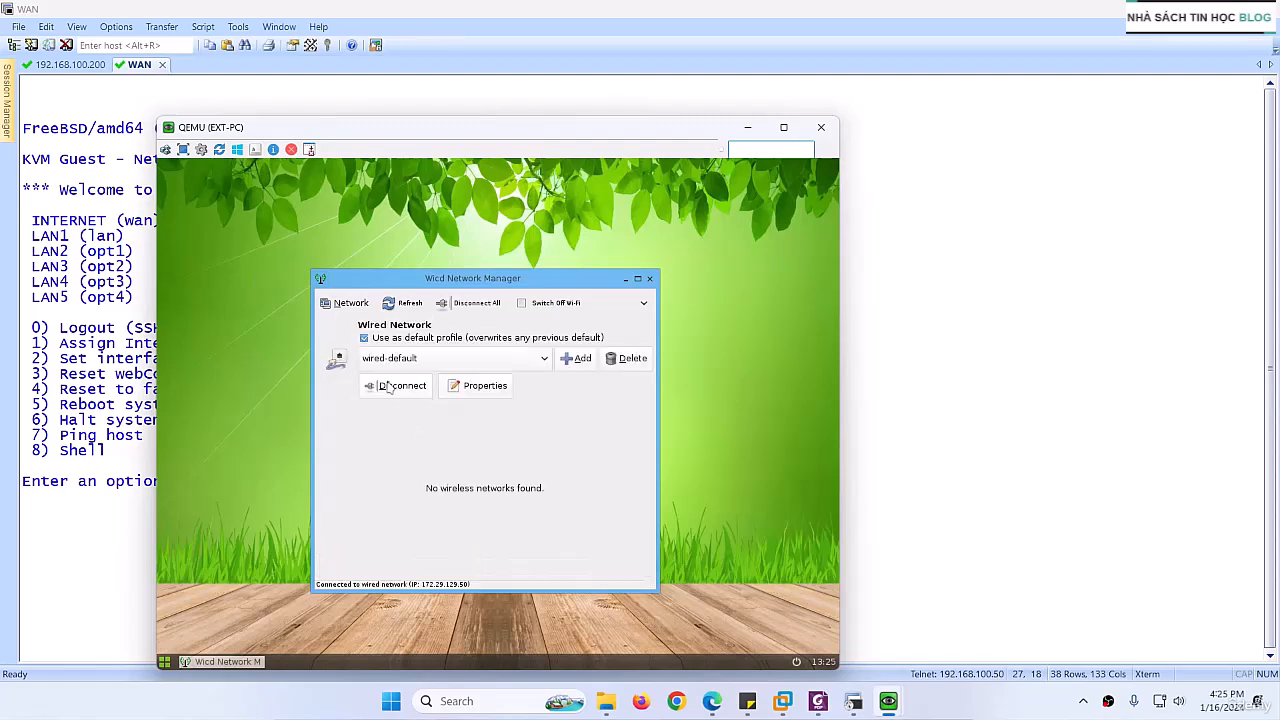
Step: Run ifconfig and route in a new EXT-PC terminal to check the applied address and routing table
right_click(275, 327)
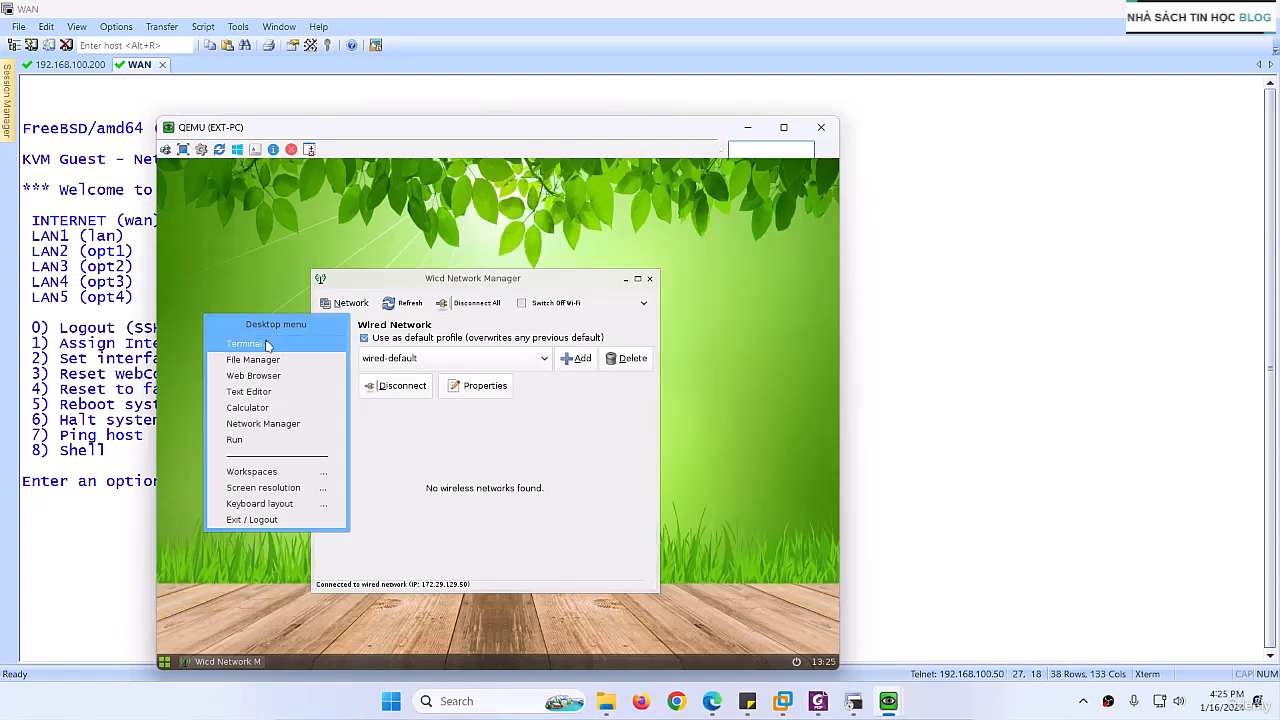
left_click(272, 343)
type("ifconfig")
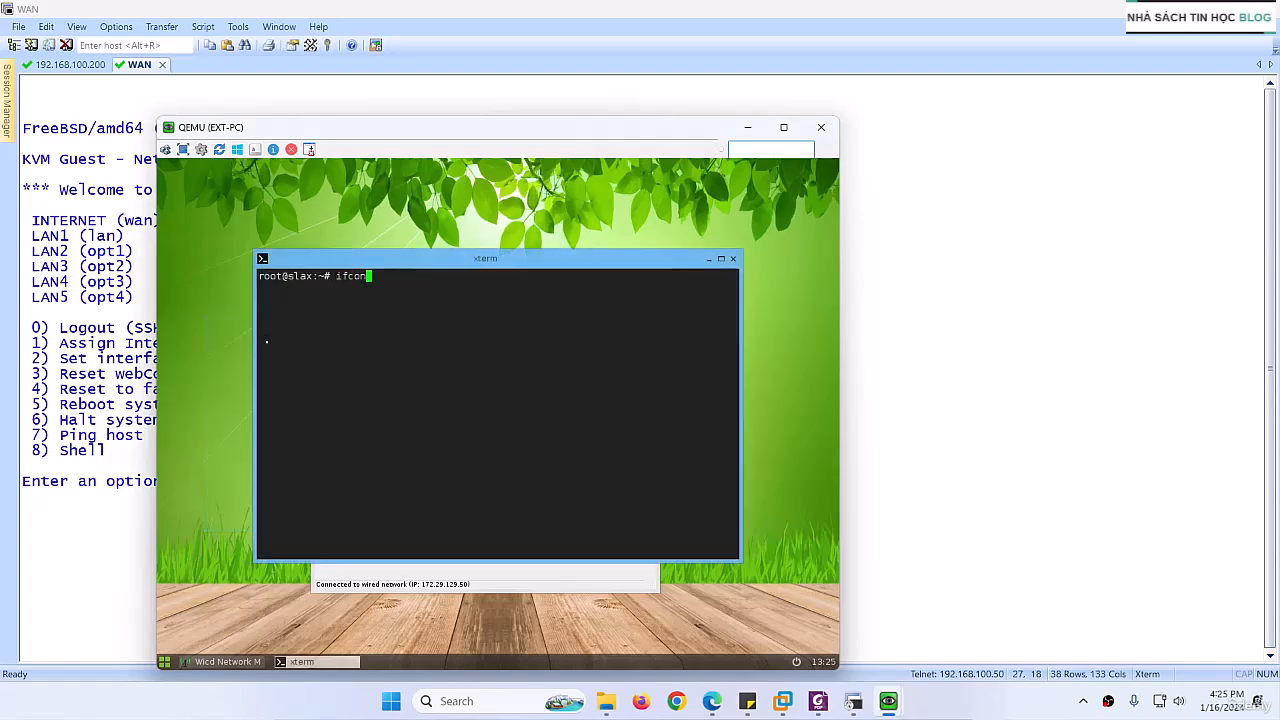
key("Return")
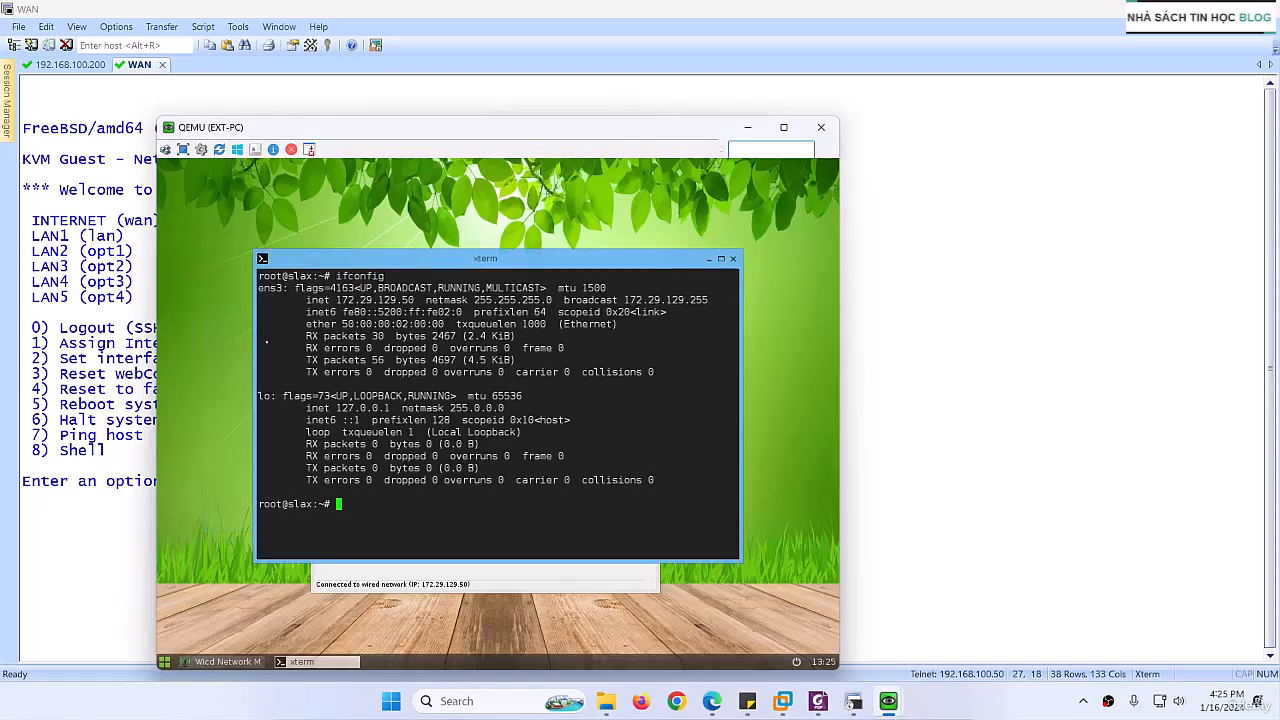
type("route")
key("Return")
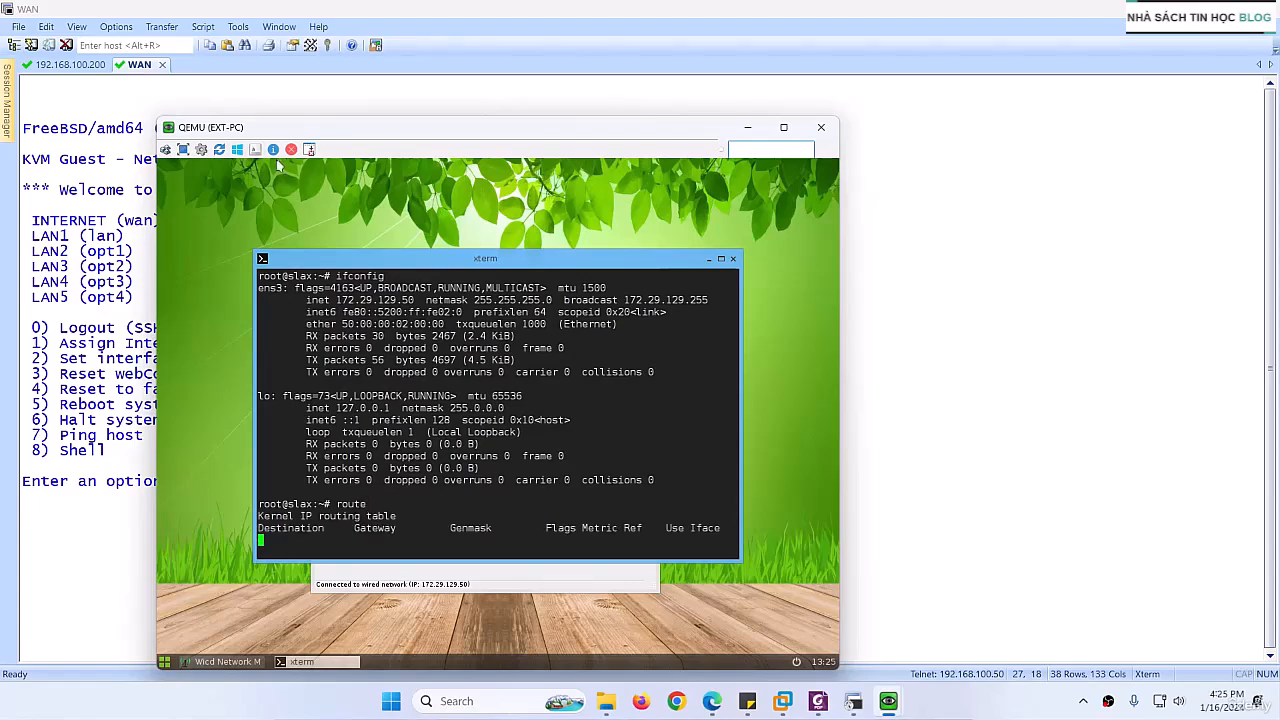
Step: Switch to the HQ-FW firewall page in the browser, dismiss its commit status, and return to the EXT-PC console
left_click_drag(372, 129, 393, 151)
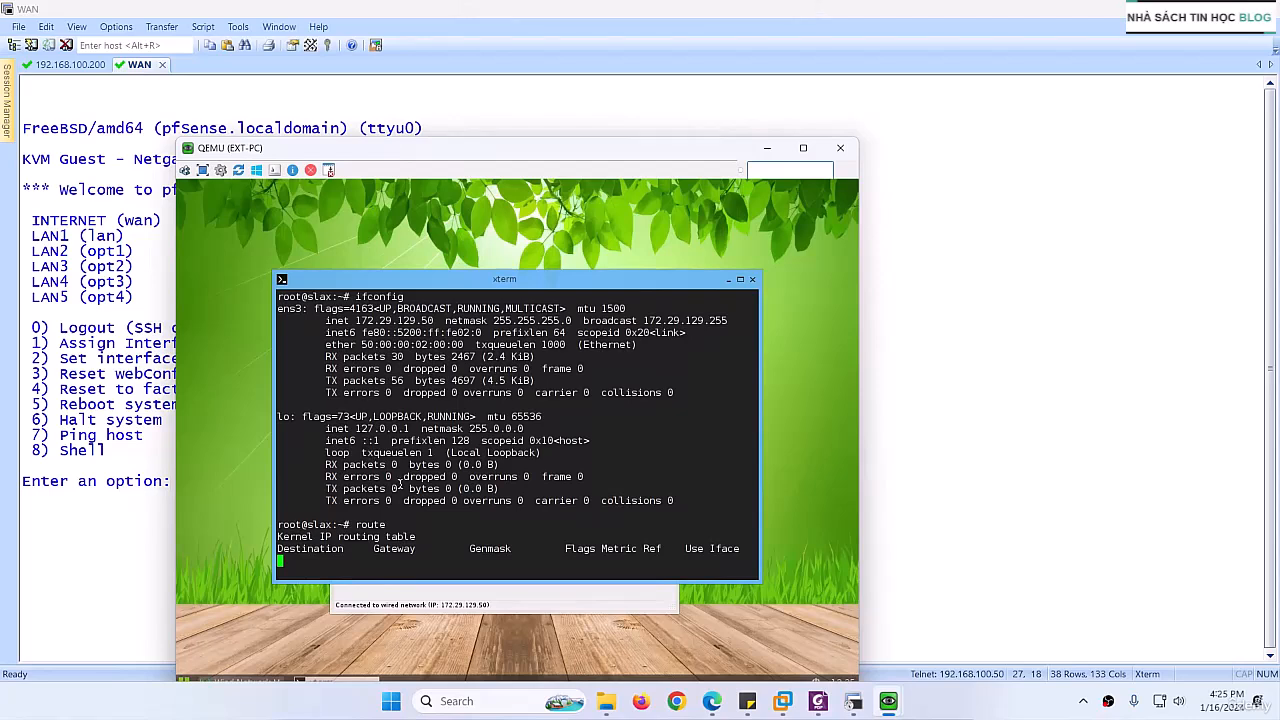
left_click(712, 701)
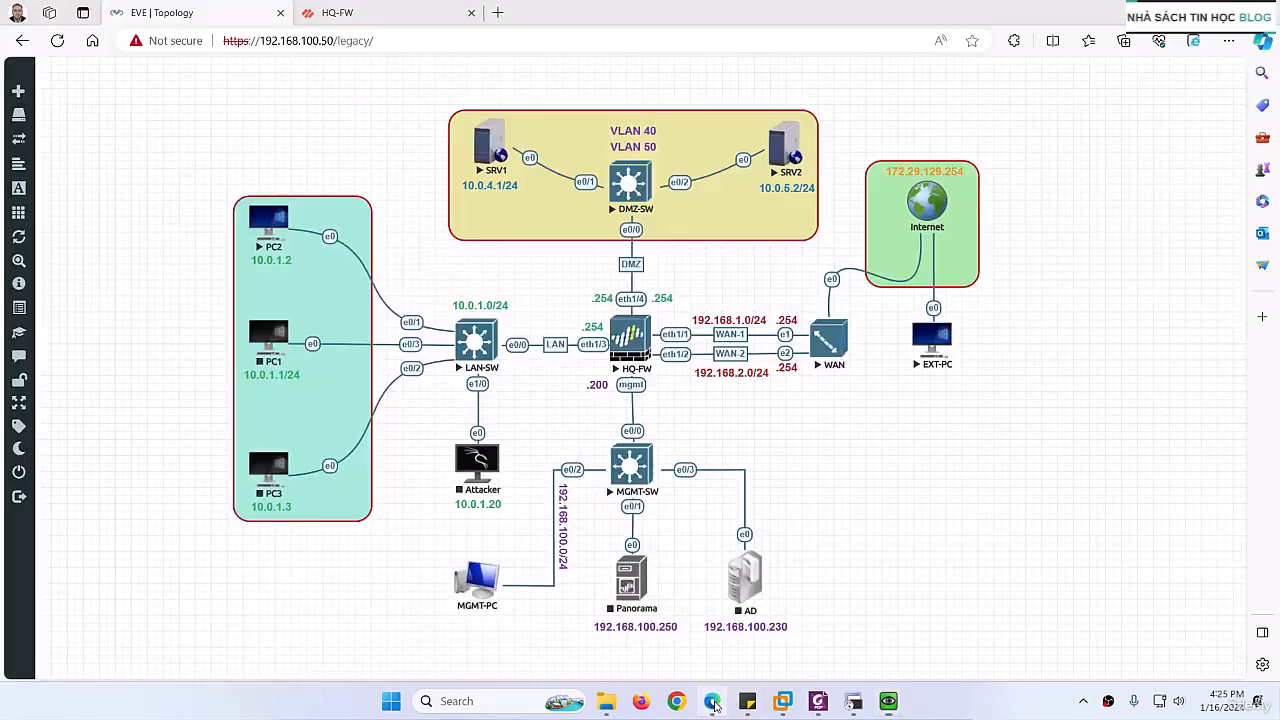
key("ctrl+Tab")
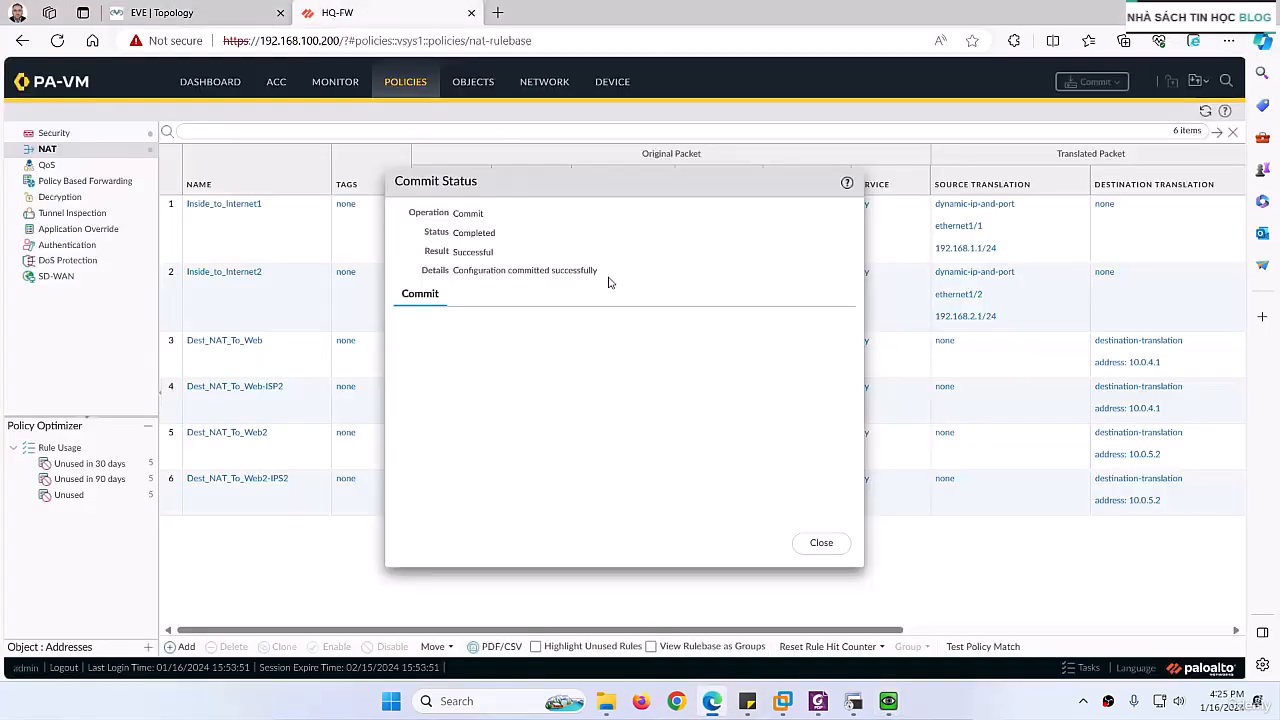
left_click(816, 543)
left_click(710, 703)
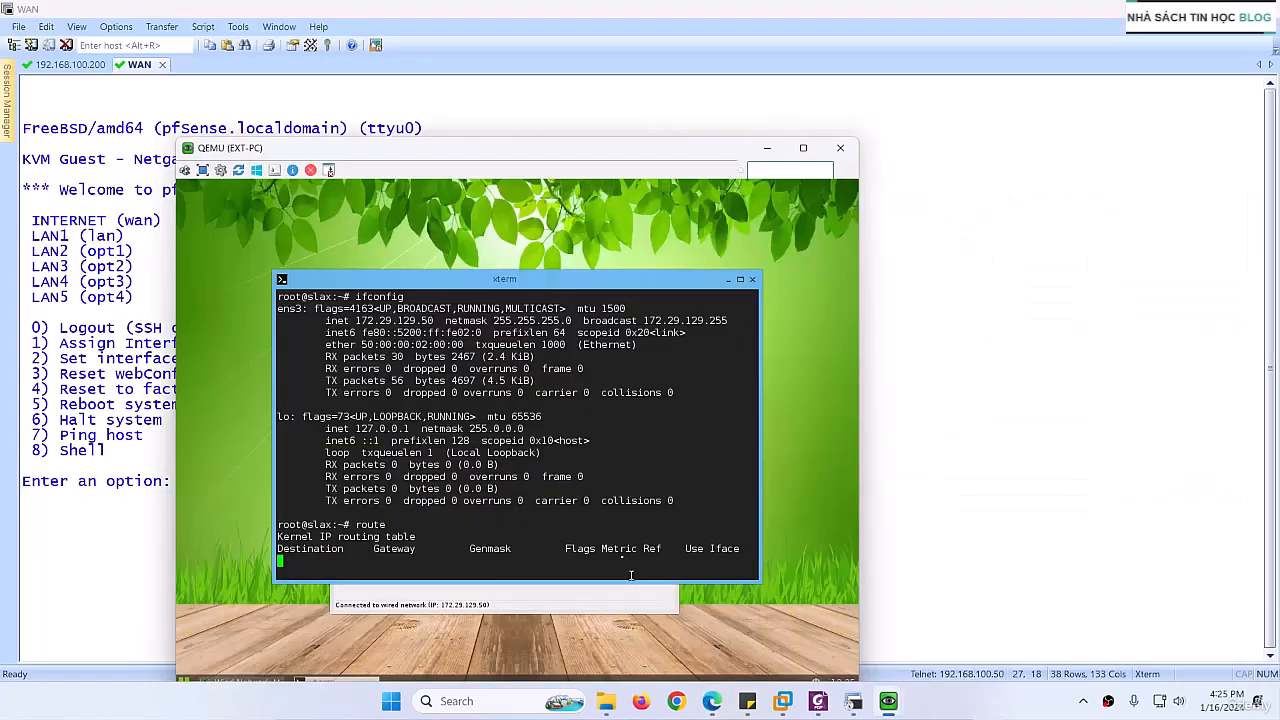
Step: Compare the default gateway in EXT-PC's routing table with the INTERNET address in the WAN console
left_click_drag(533, 148, 700, 146)
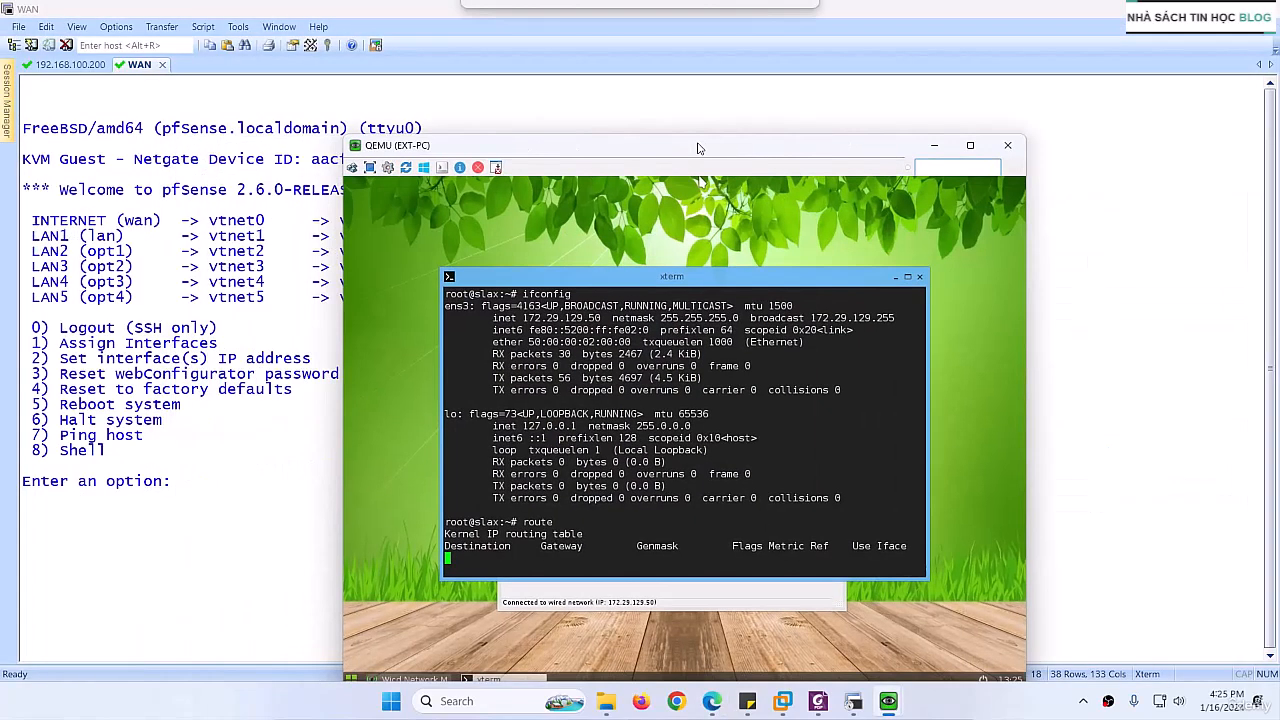
left_click(1188, 9)
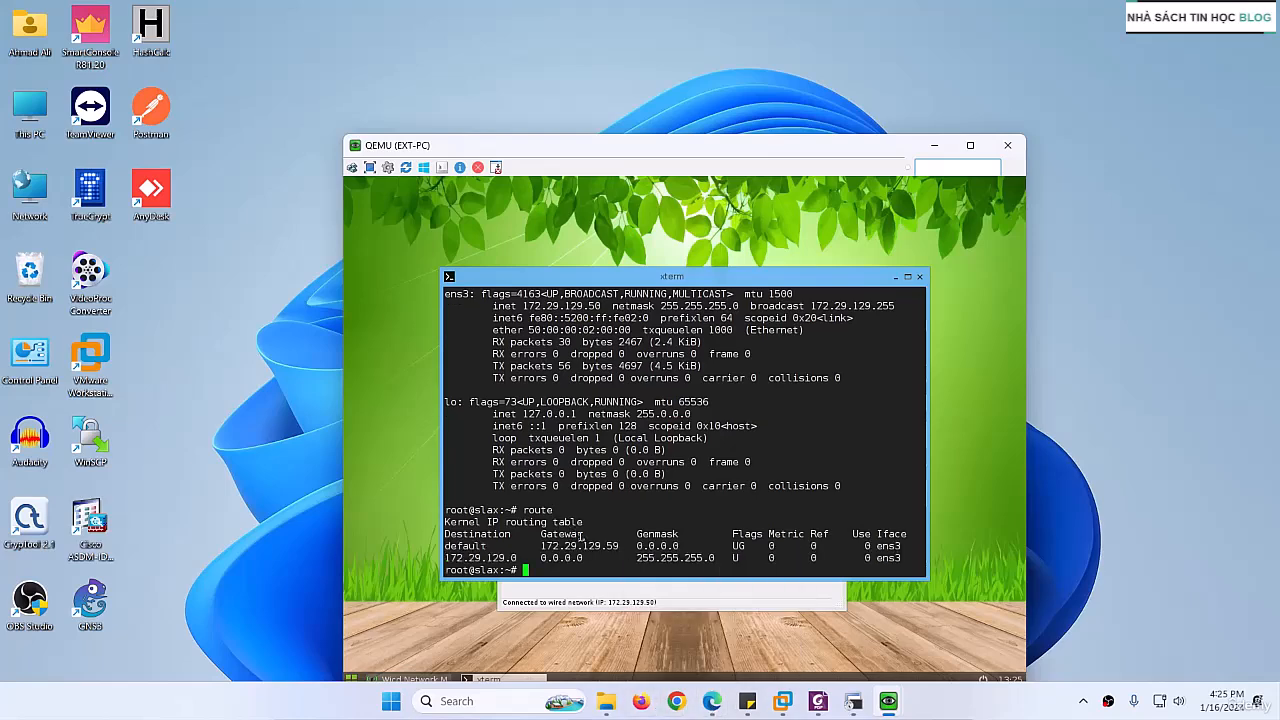
left_click_drag(584, 546, 624, 547)
left_click(853, 702)
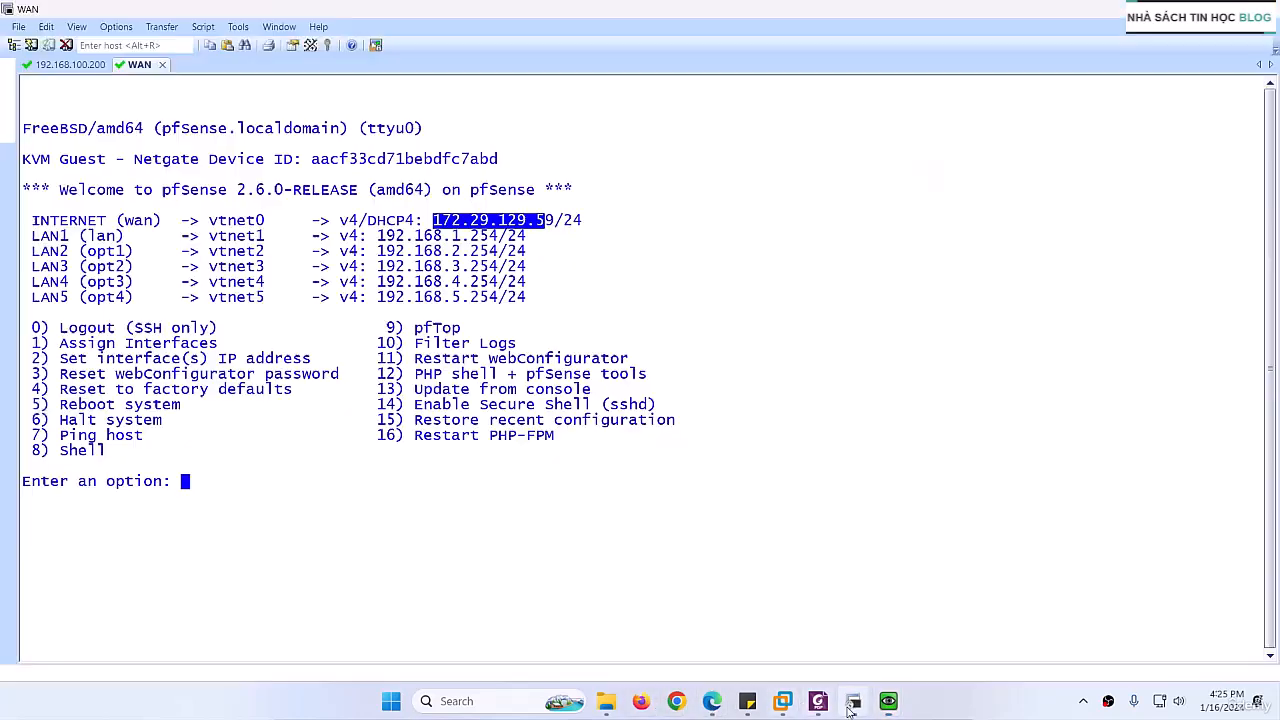
left_click(850, 703)
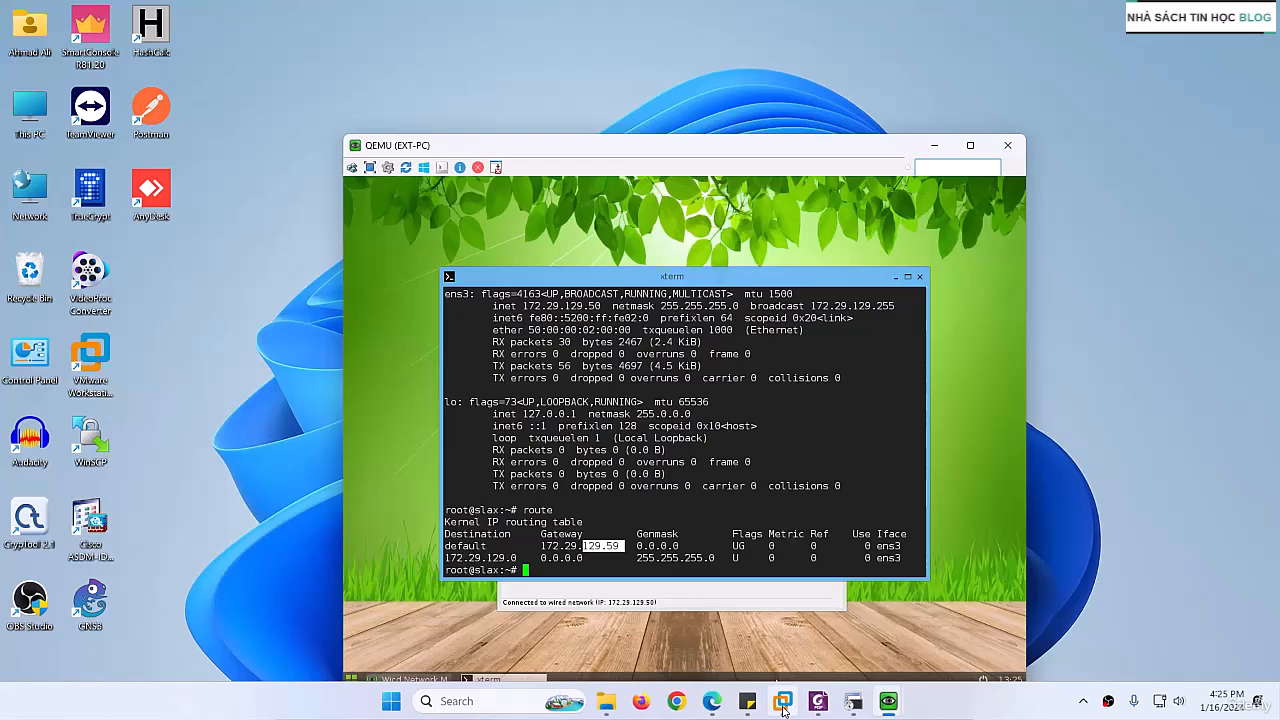
Step: Switch to the browser and review the EVE lab topology and the HQ-FW NAT rules
left_click(711, 701)
left_click(160, 12)
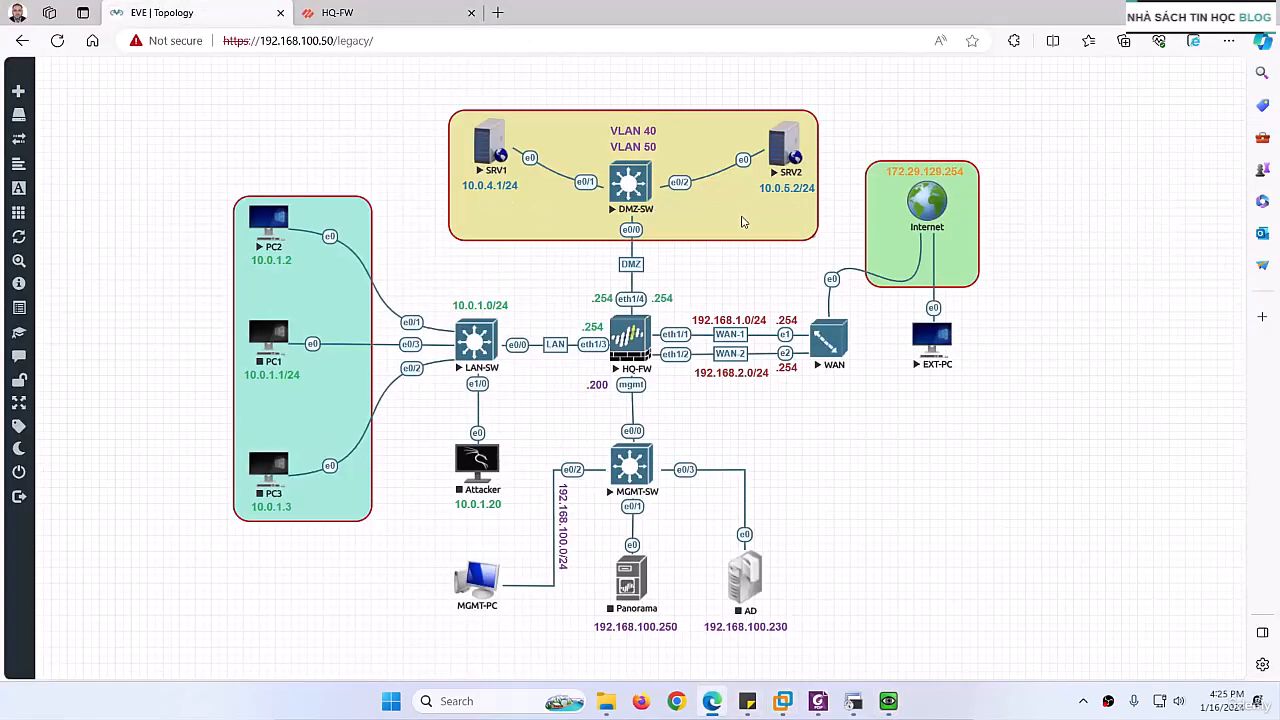
left_click(365, 14)
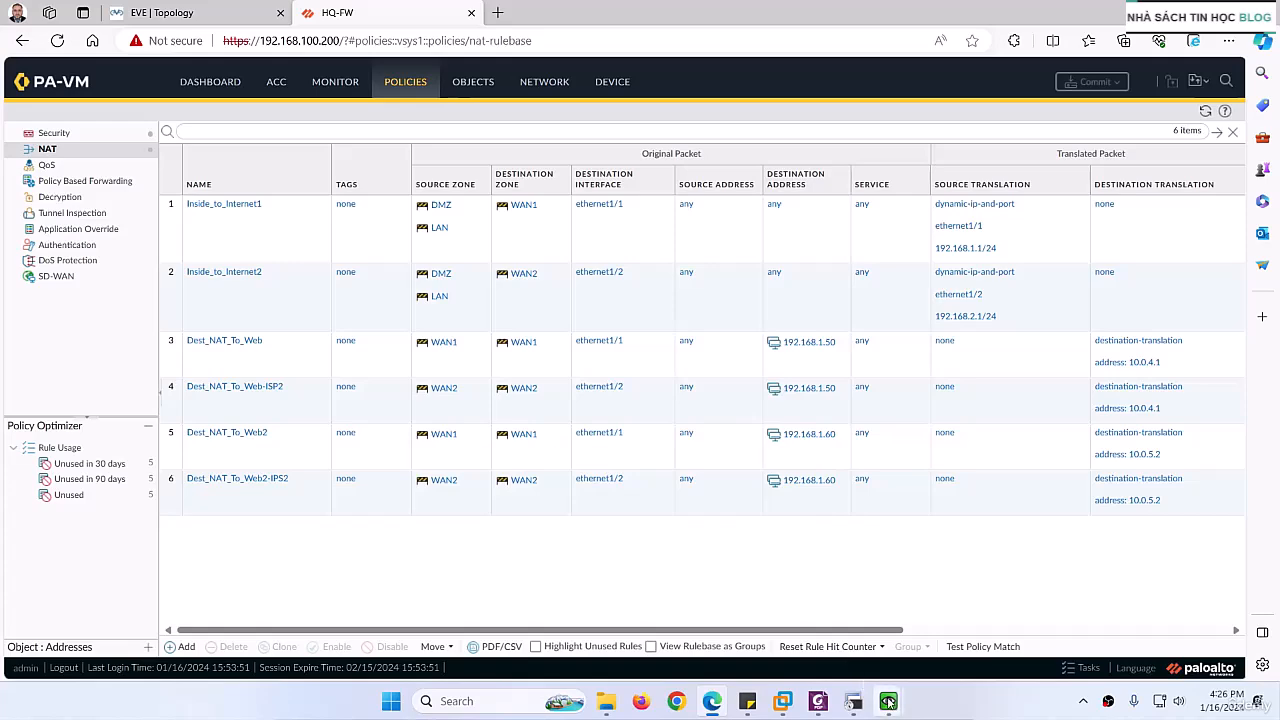
Step: Return to the EXT-PC console, open its web browser and load 192.168.1.50
mouse_move(853, 701)
left_click(965, 625)
right_click(380, 308)
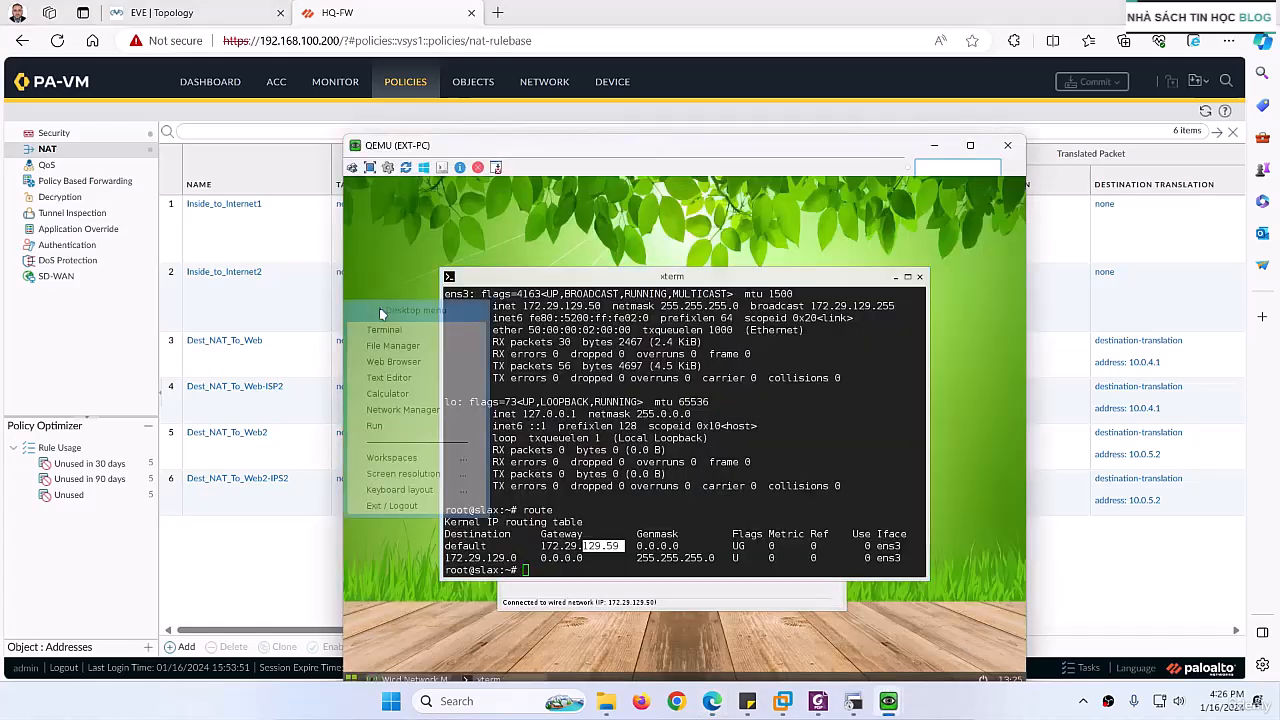
left_click(391, 360)
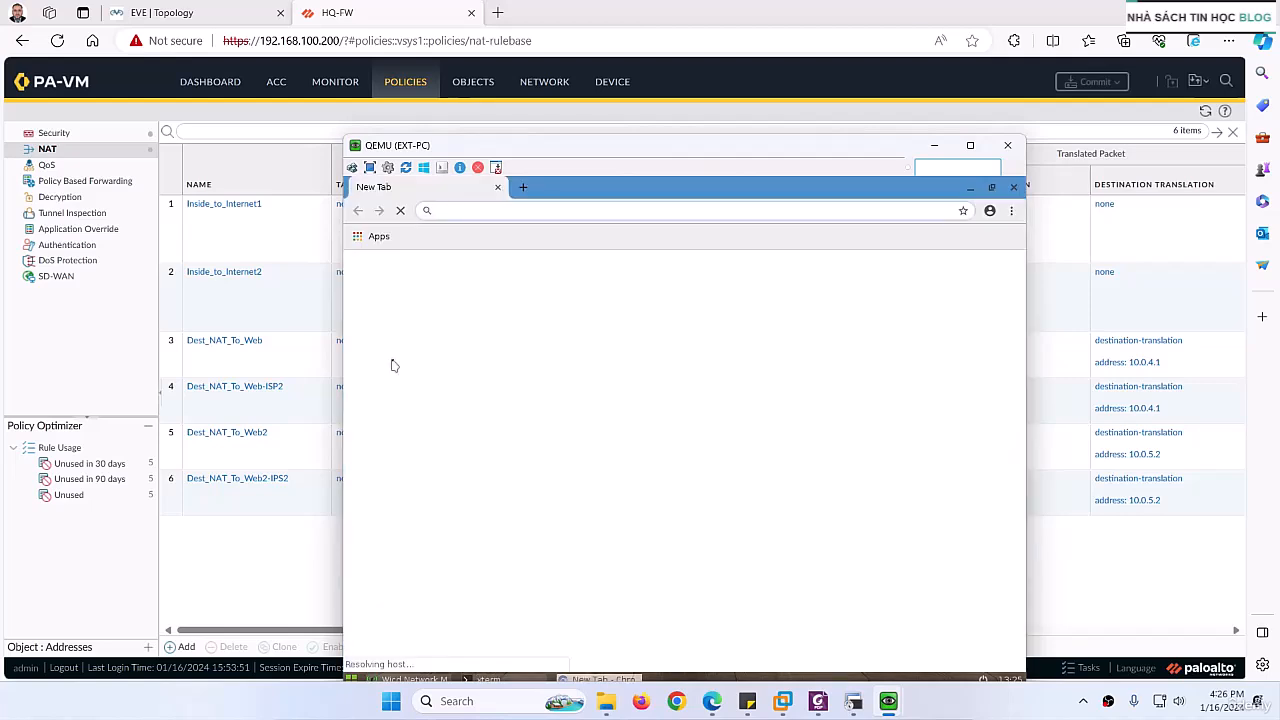
type("192")
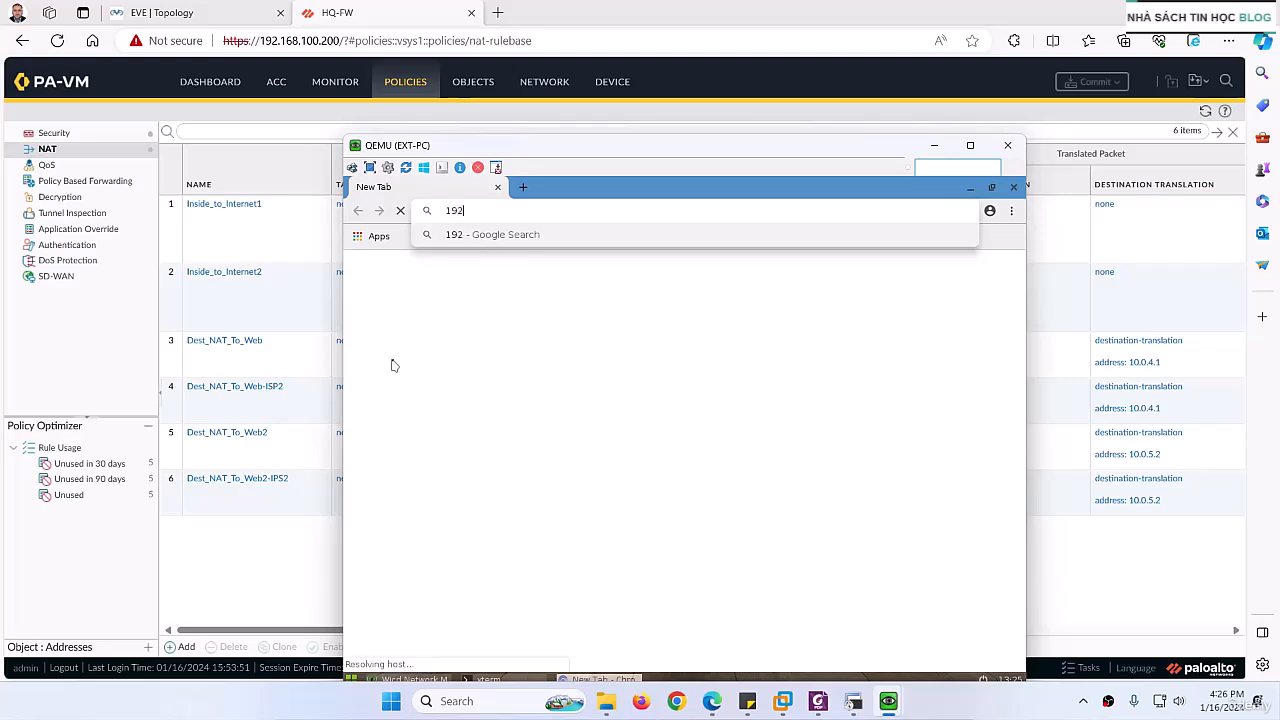
type(".168.1.50")
key("Return")
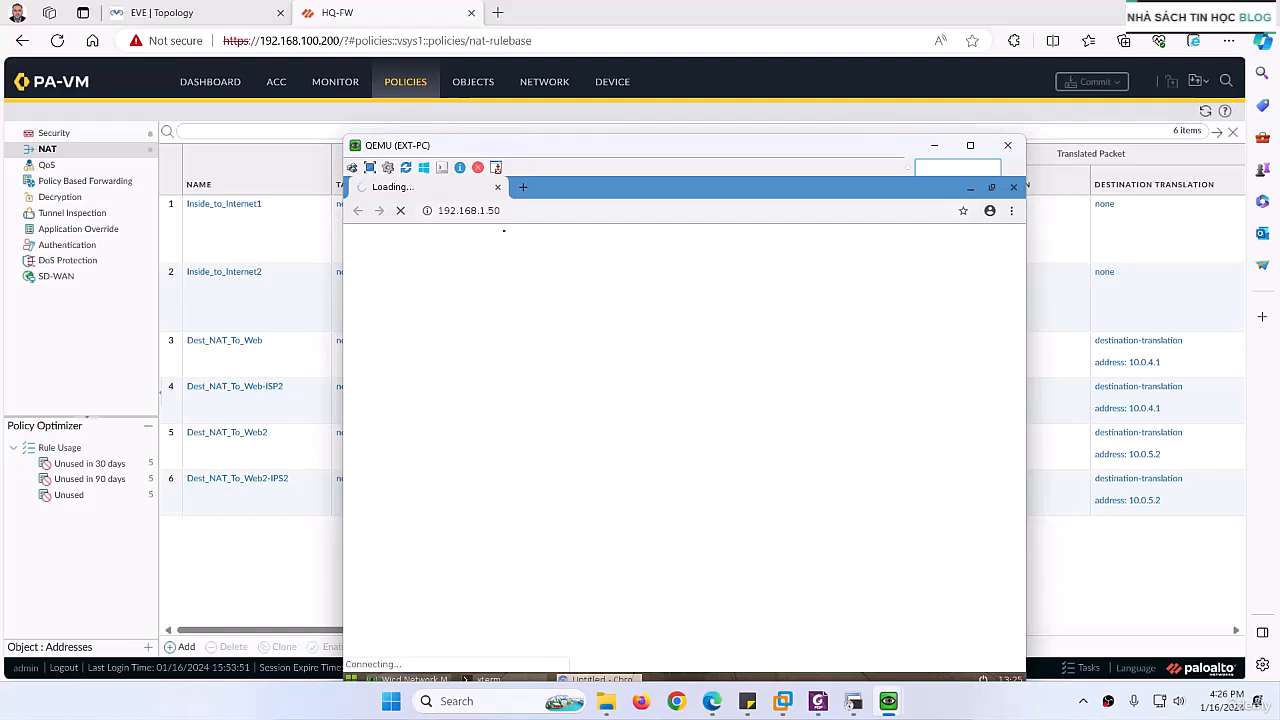
left_click(516, 211)
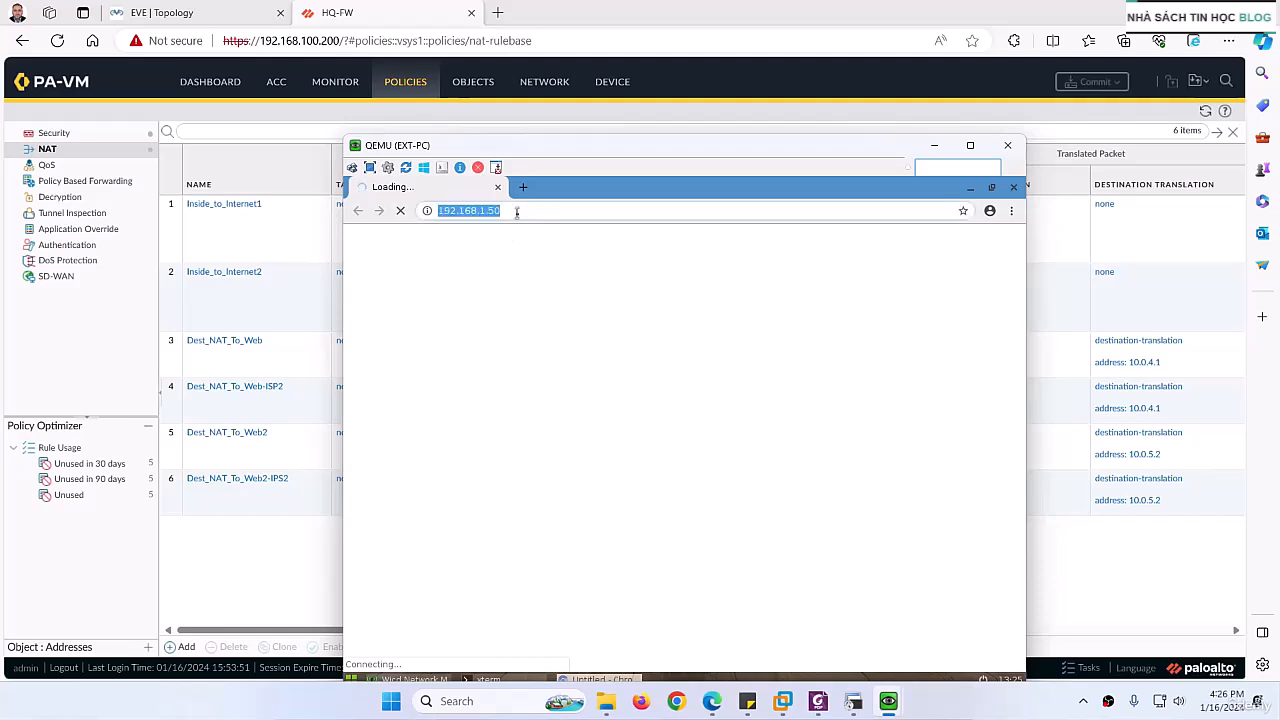
key("Home")
type("http")
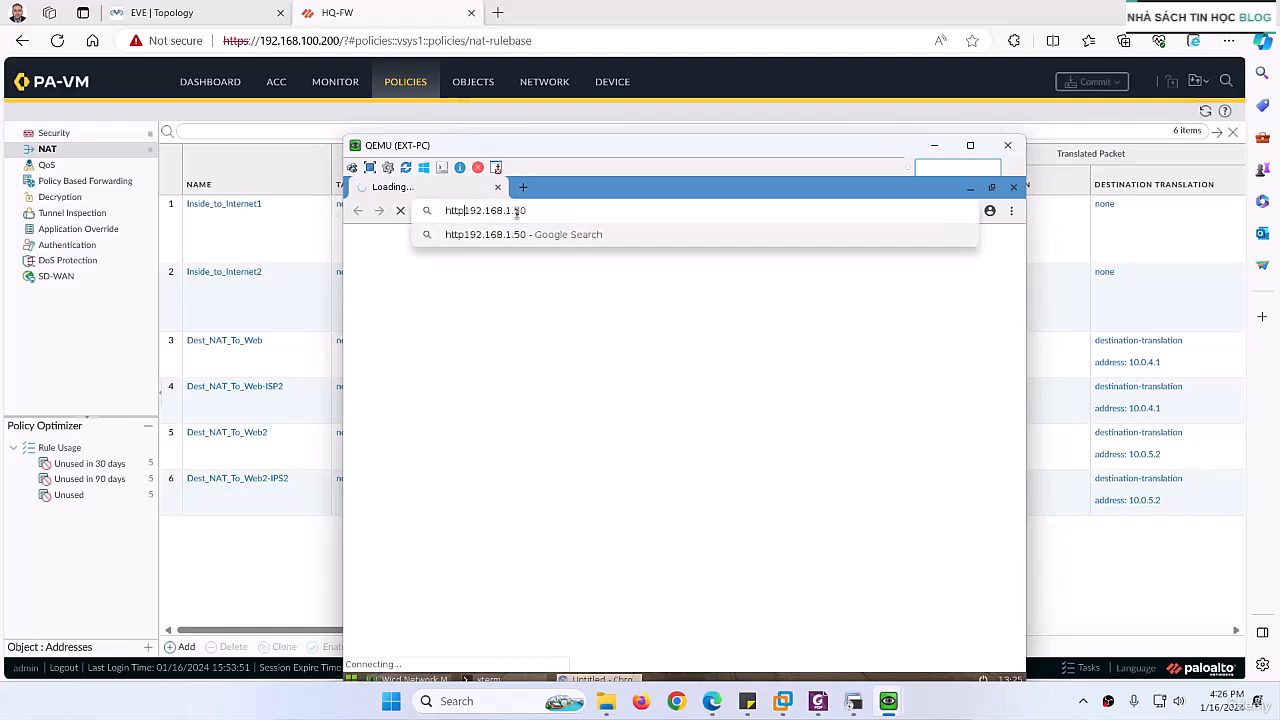
type("://")
key("Return")
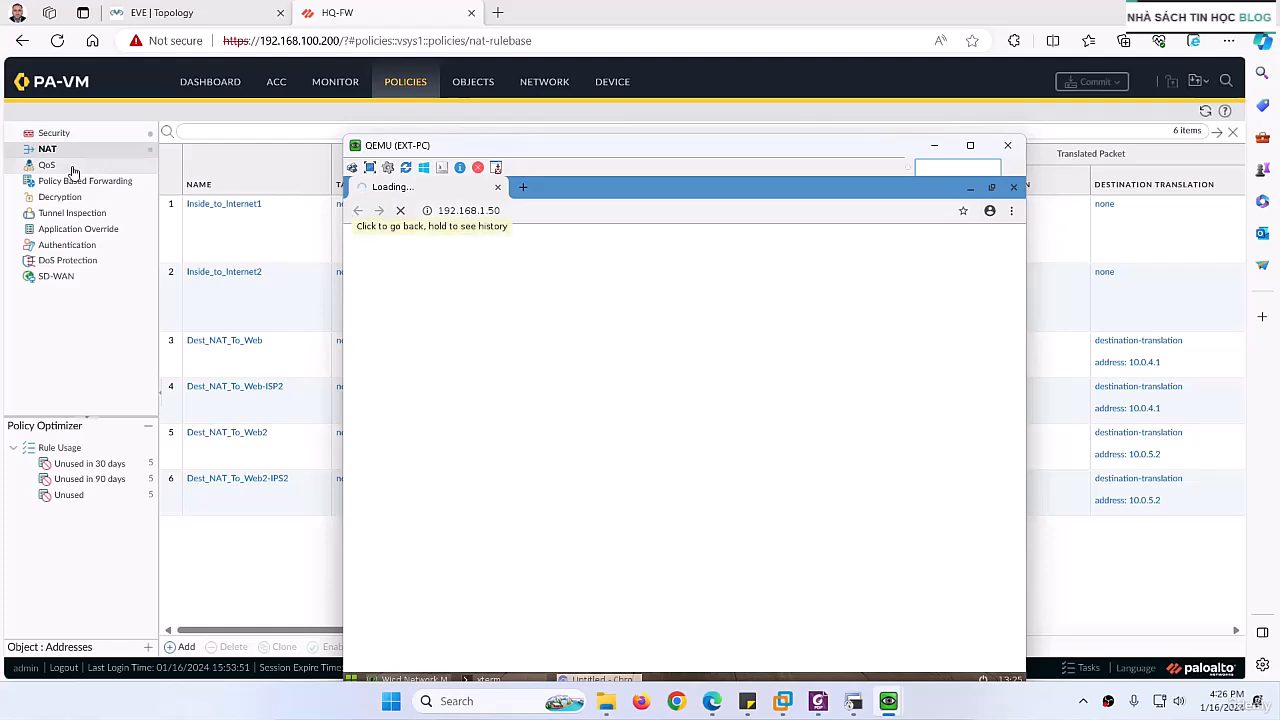
Step: Inspect the Internet_to_DMZ rule in HQ-FW's security policies and refresh the rule list
left_click(50, 132)
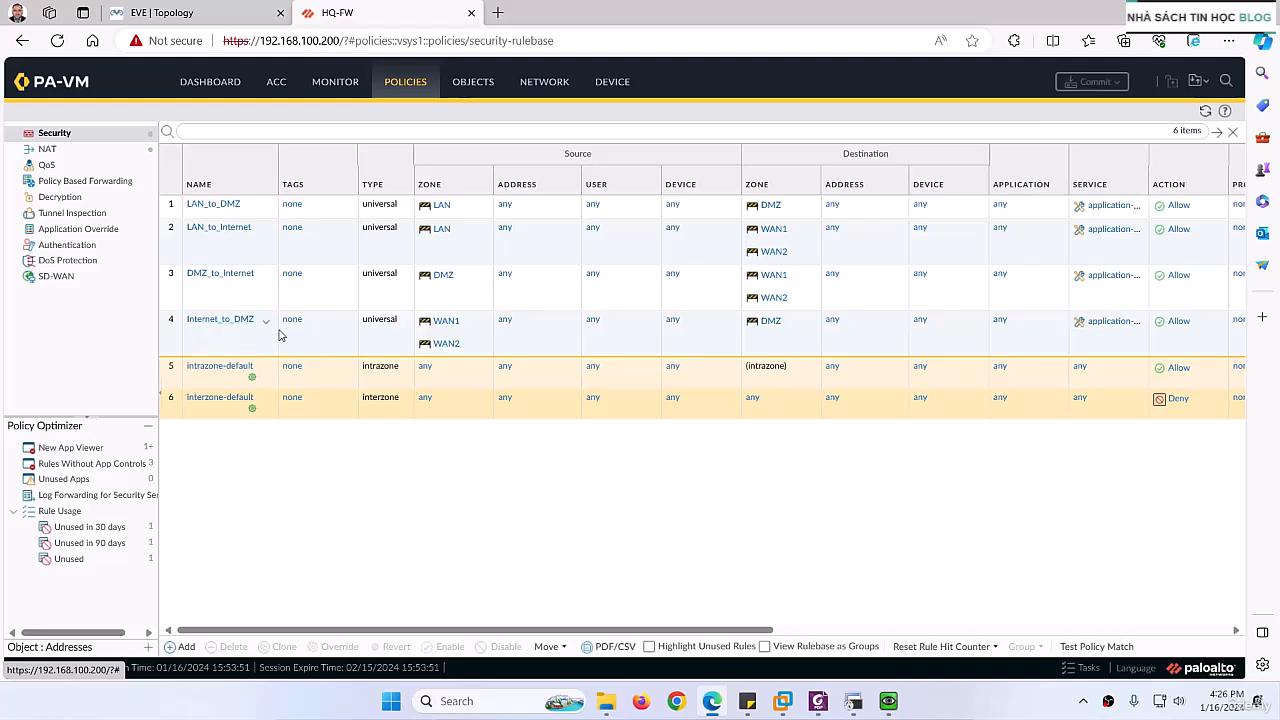
left_click(305, 345)
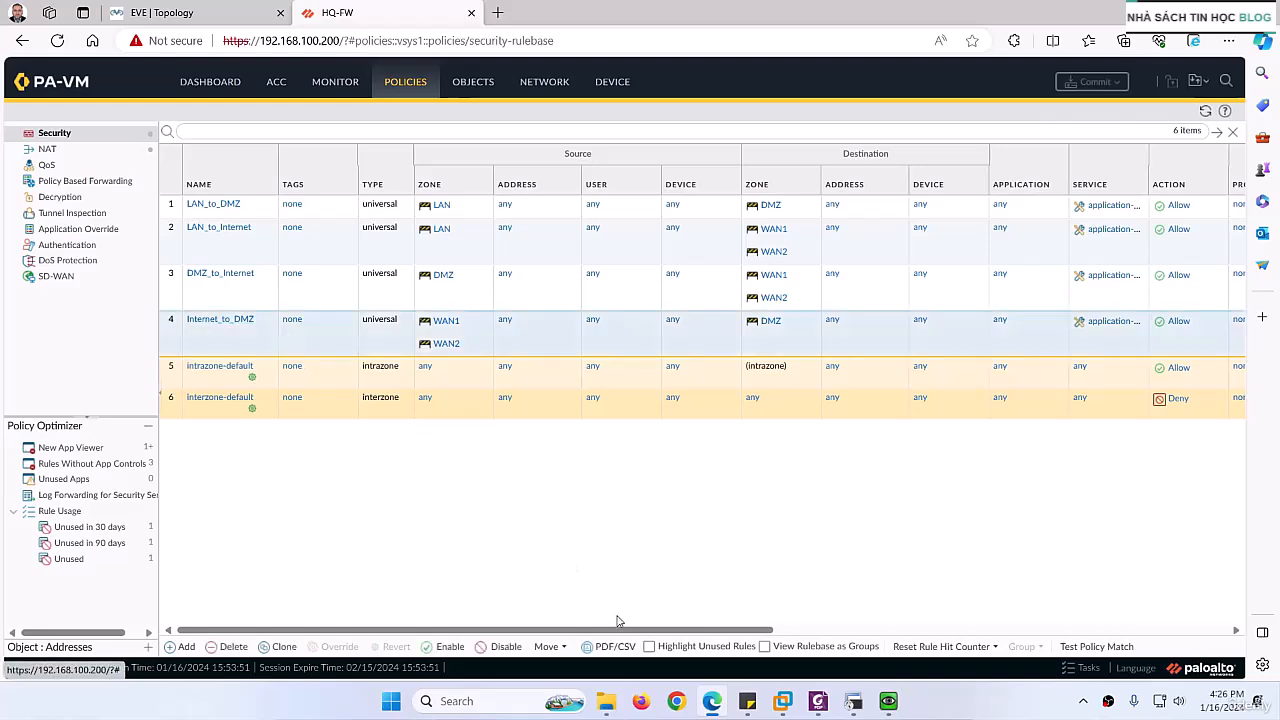
left_click_drag(608, 630, 221, 337)
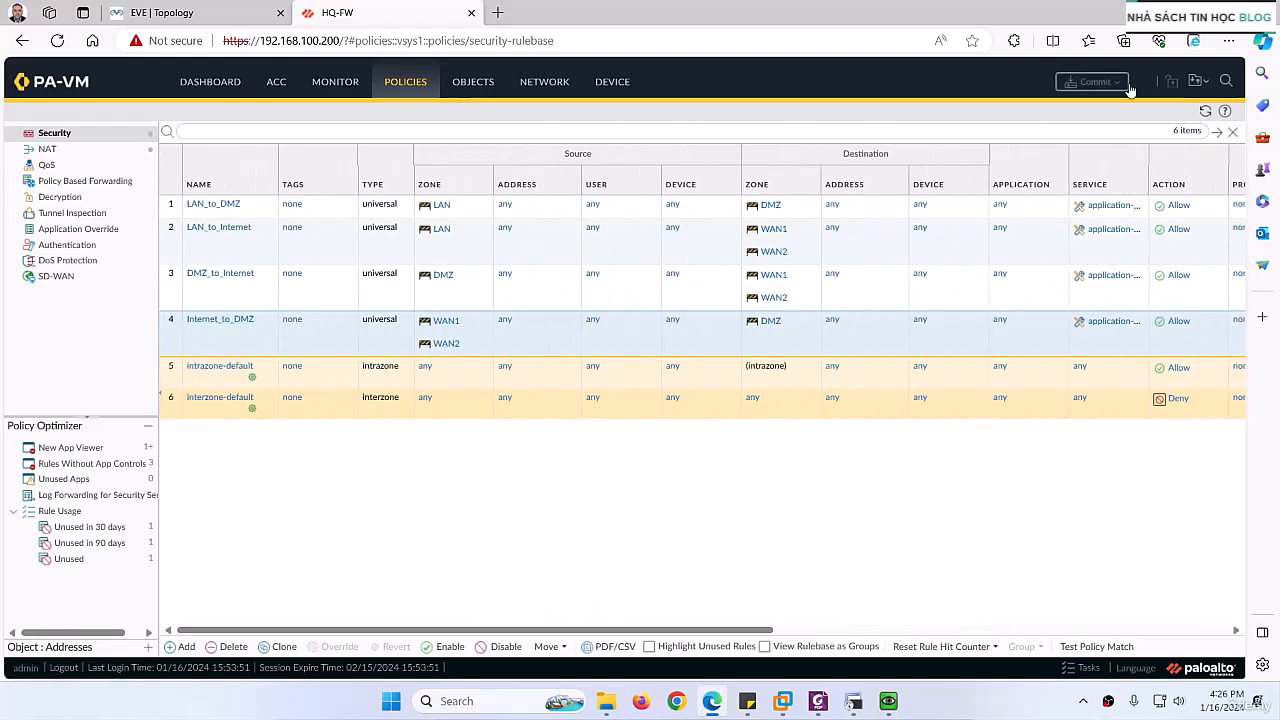
left_click(1205, 112)
left_click_drag(549, 630, 137, 273)
Step: Refresh HQ-FW's NAT policies and check the hit counts of the destination NAT rules
left_click(47, 149)
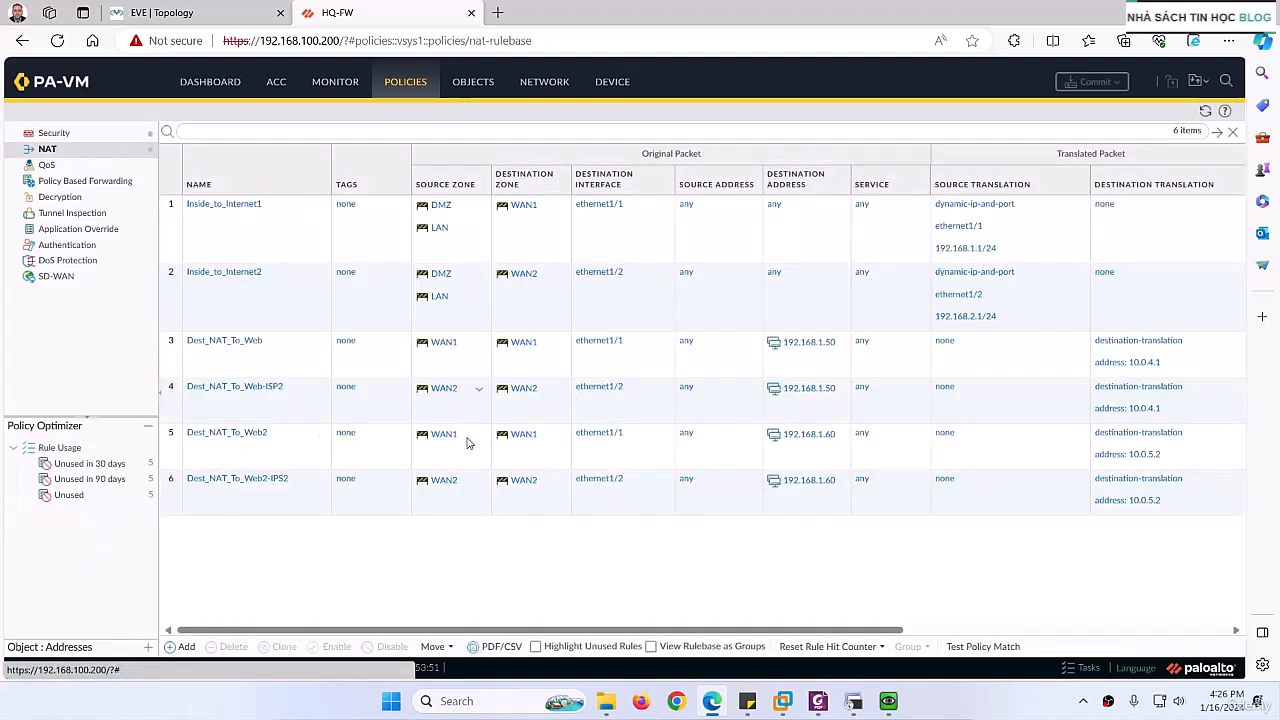
left_click_drag(513, 632, 846, 634)
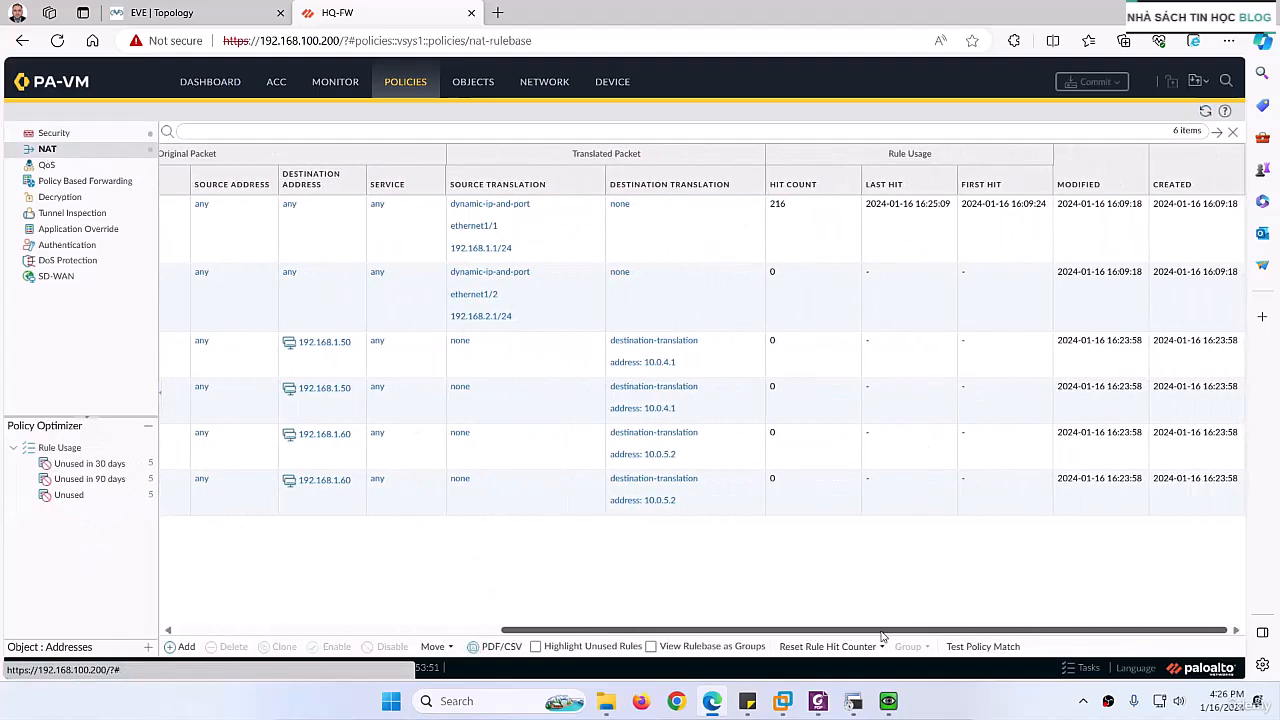
left_click(1205, 111)
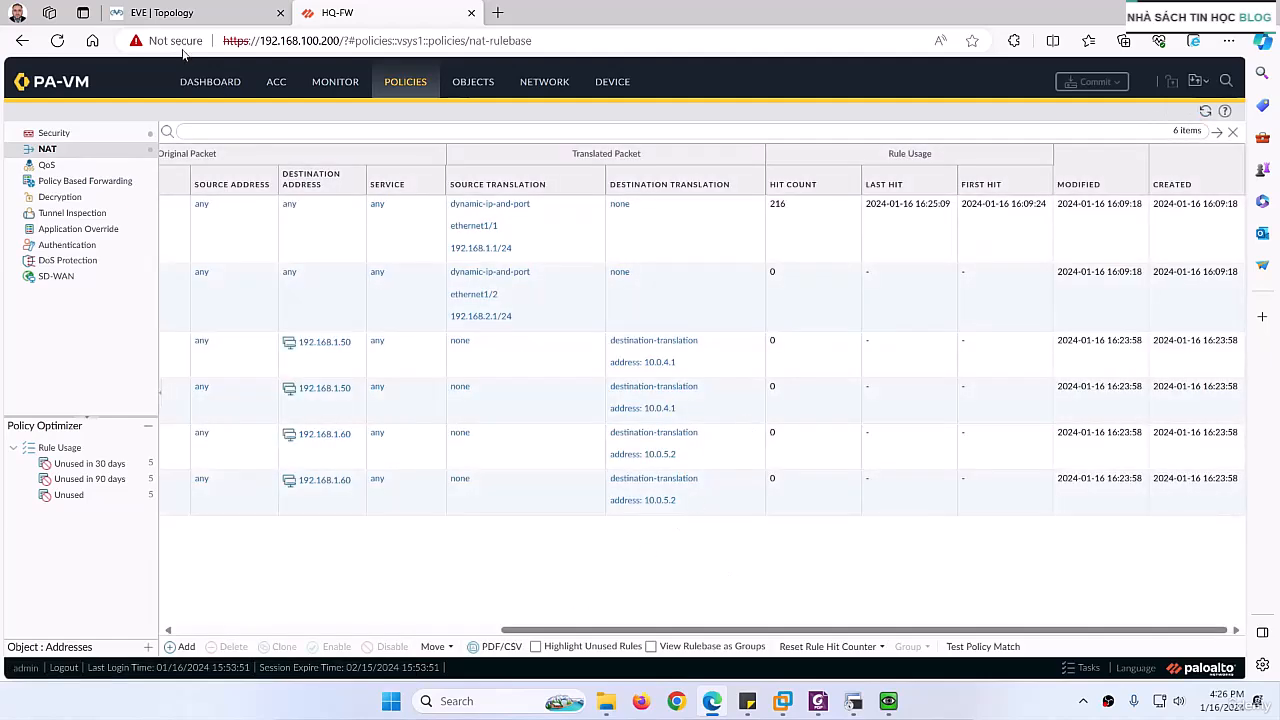
Step: Return to EXT-PC by way of the topology page and ping 192.168.1.254 from its terminal
left_click(162, 12)
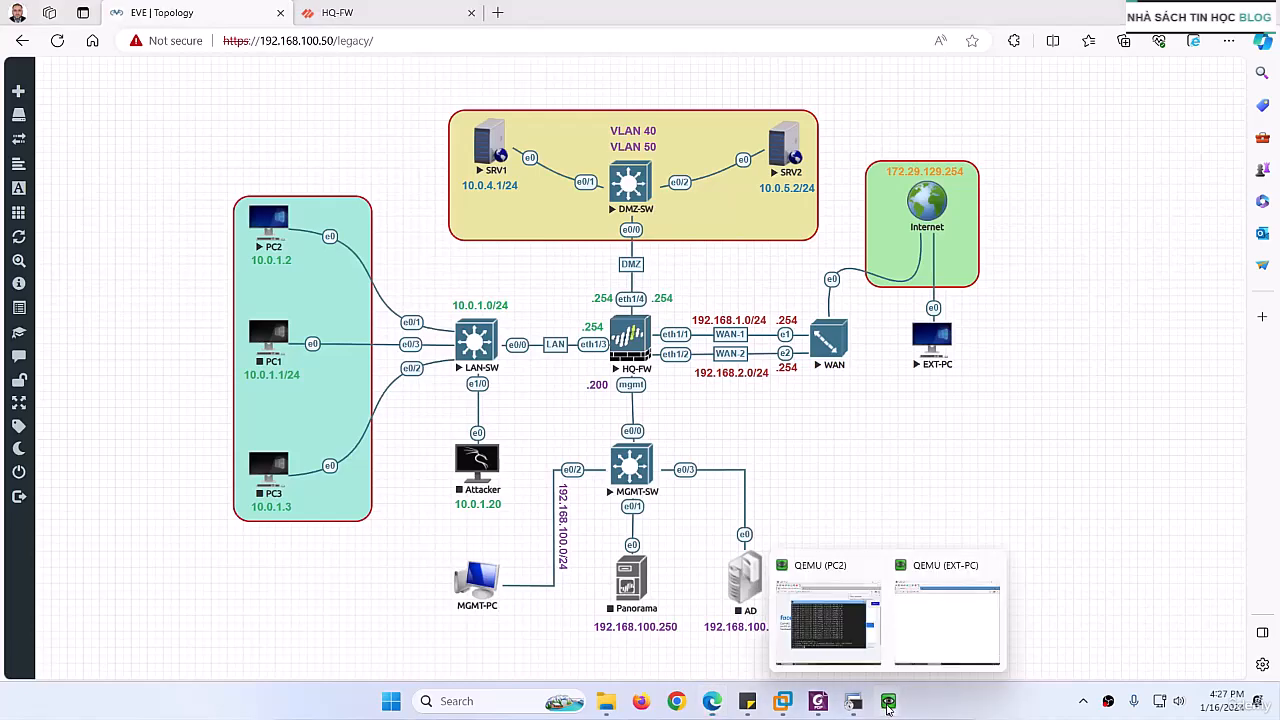
left_click(930, 643)
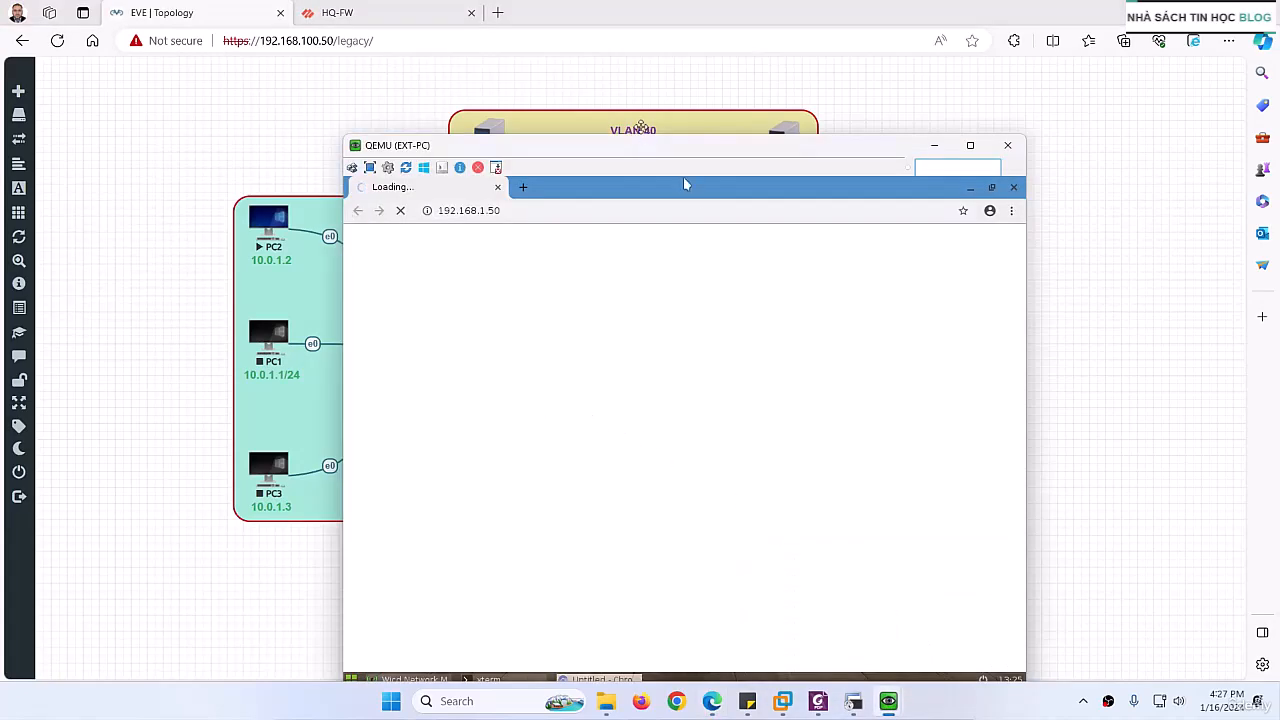
left_click_drag(620, 145, 529, 62)
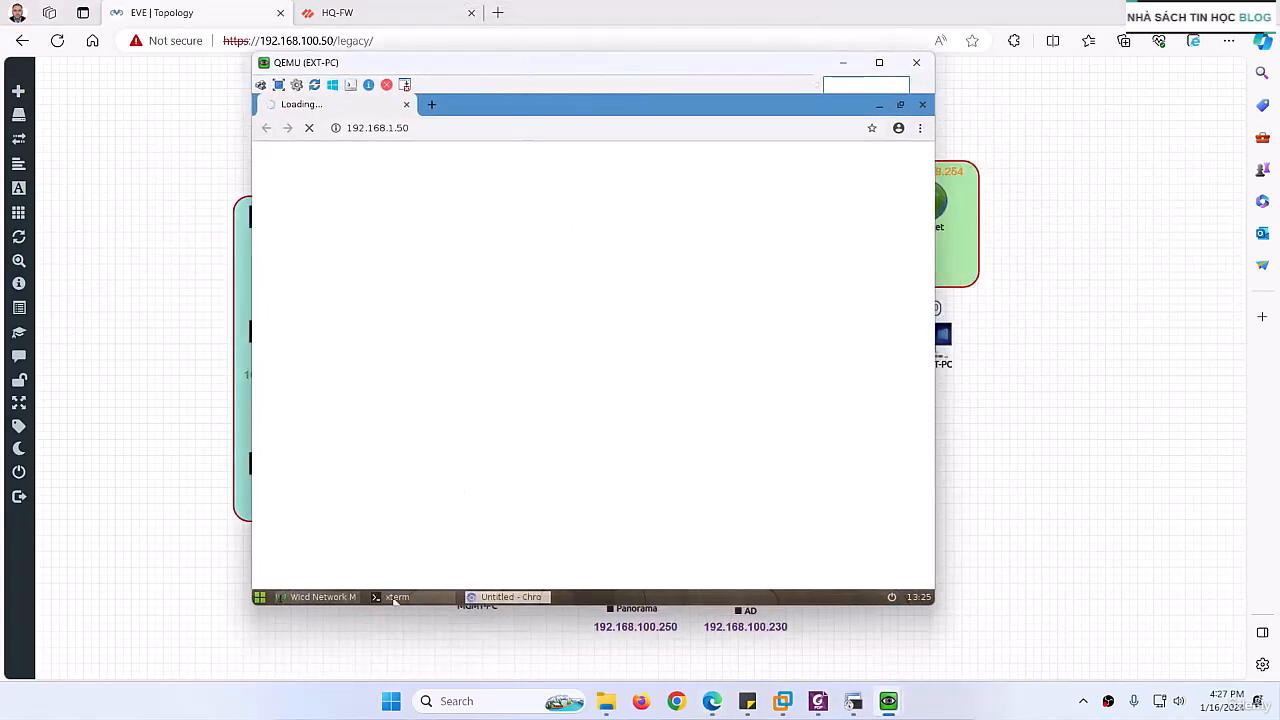
left_click(395, 597)
type("ping ")
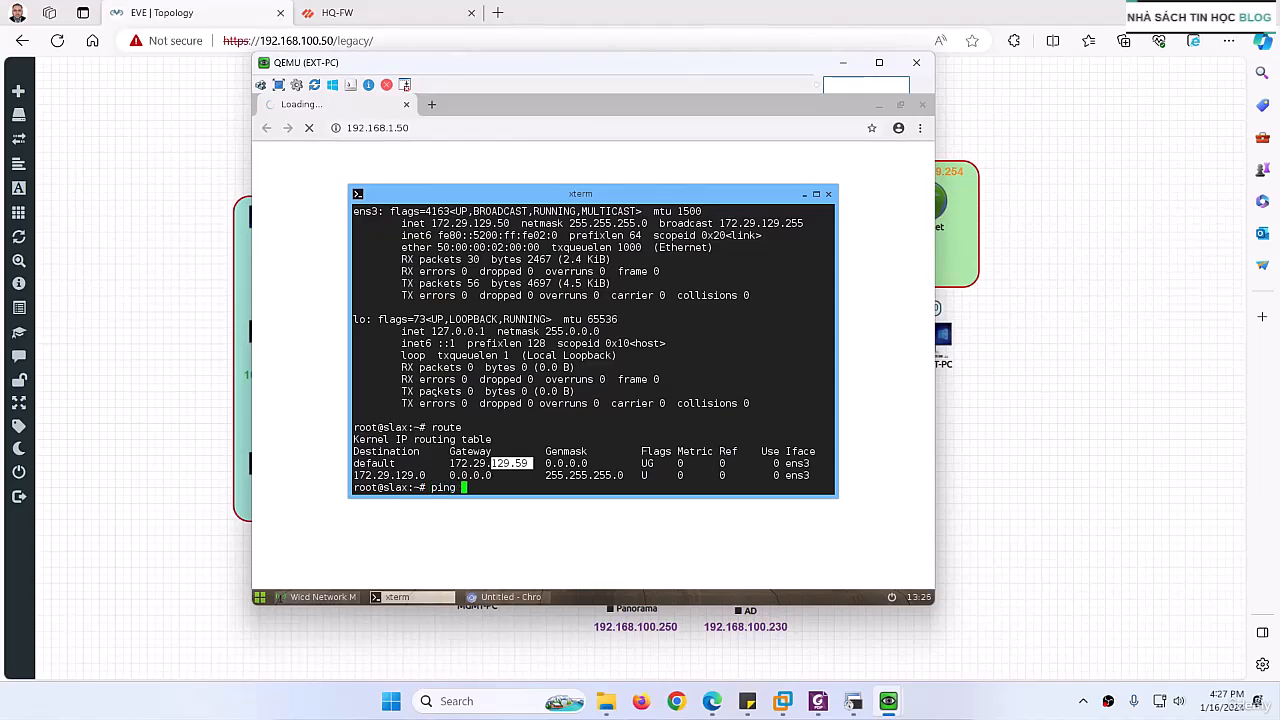
type("192.168.1.254")
key("Return")
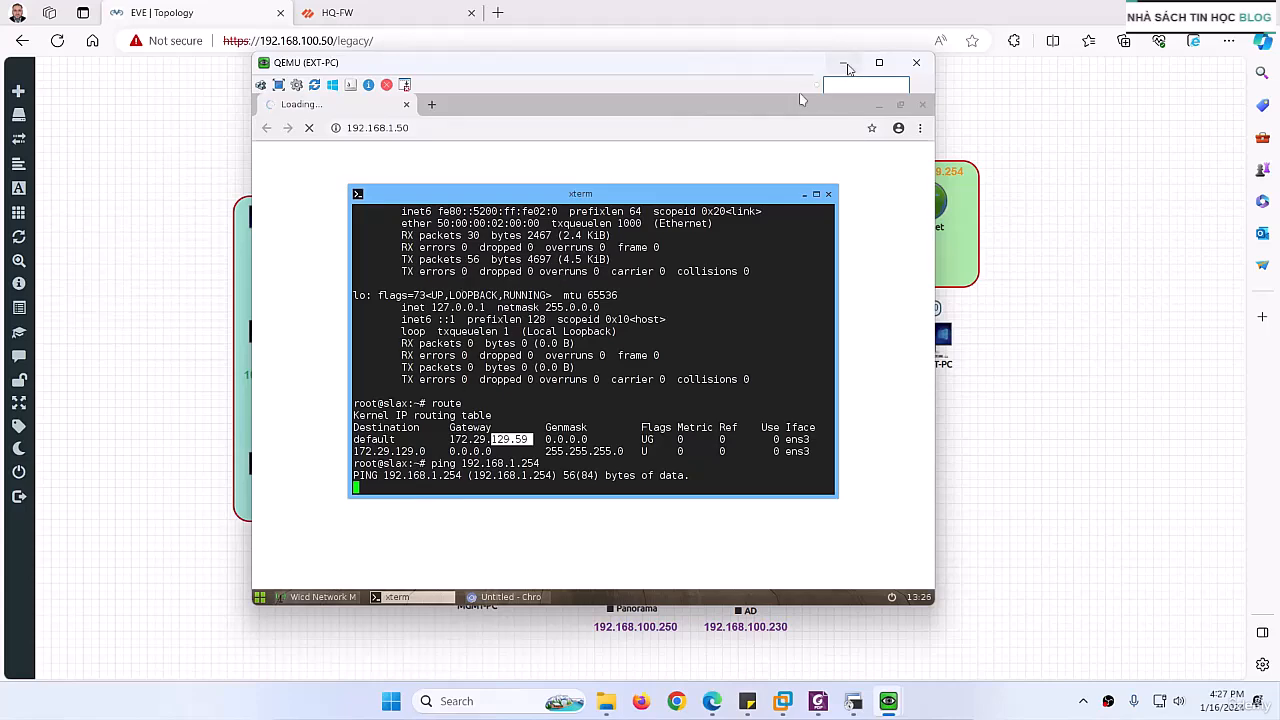
Step: Check the LAN1 address in the WAN console, then stop the running ping on EXT-PC
left_click(843, 62)
left_click(830, 348)
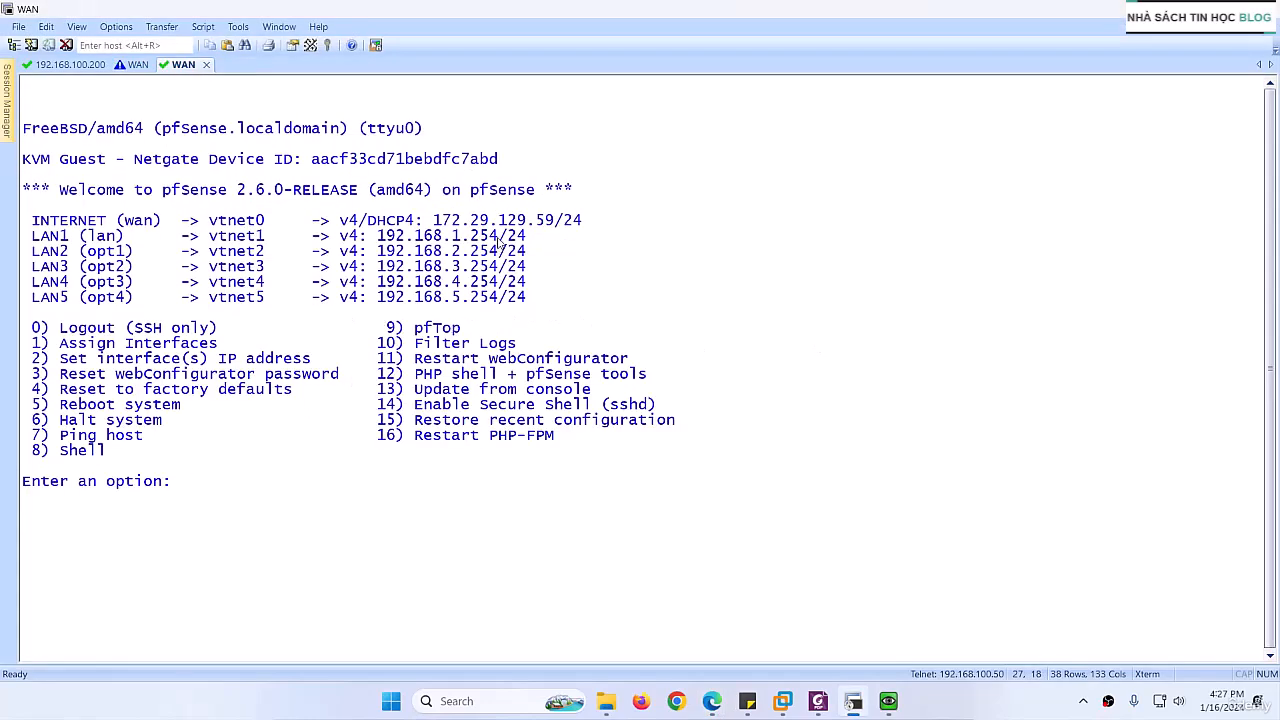
left_click_drag(497, 243, 424, 238)
left_click(850, 702)
mouse_move(888, 701)
left_click(930, 612)
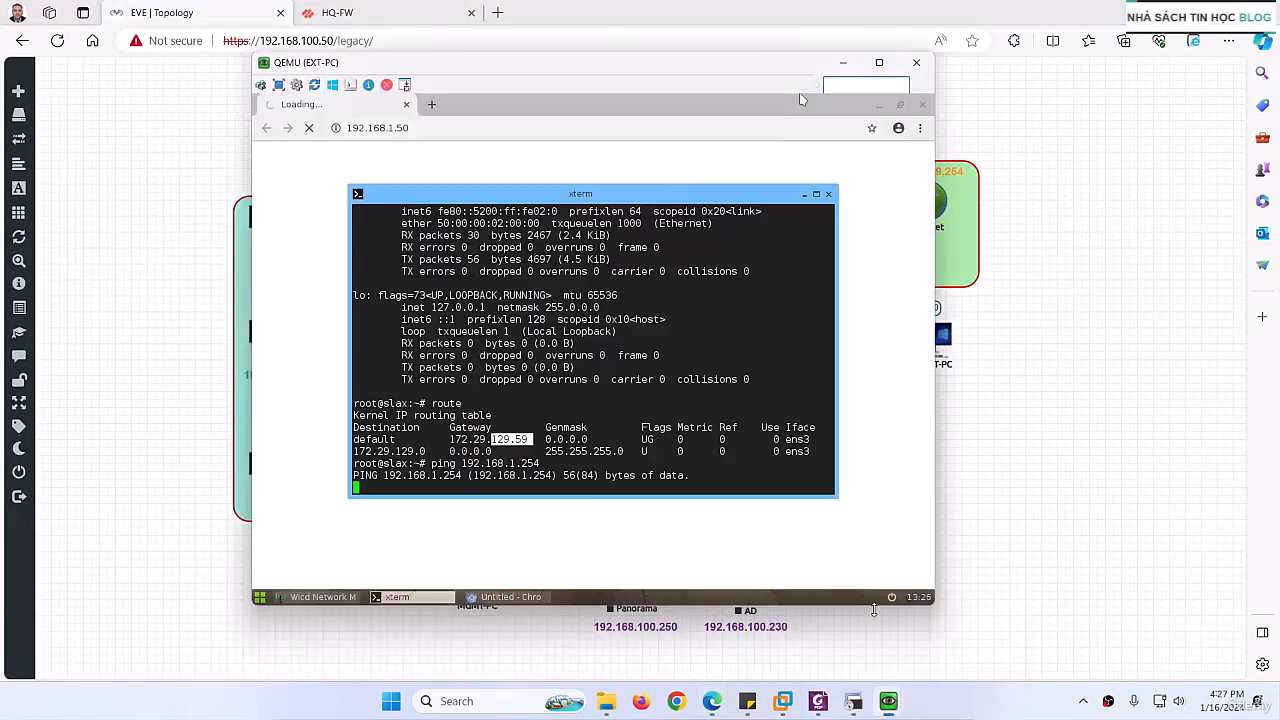
key("ctrl+c")
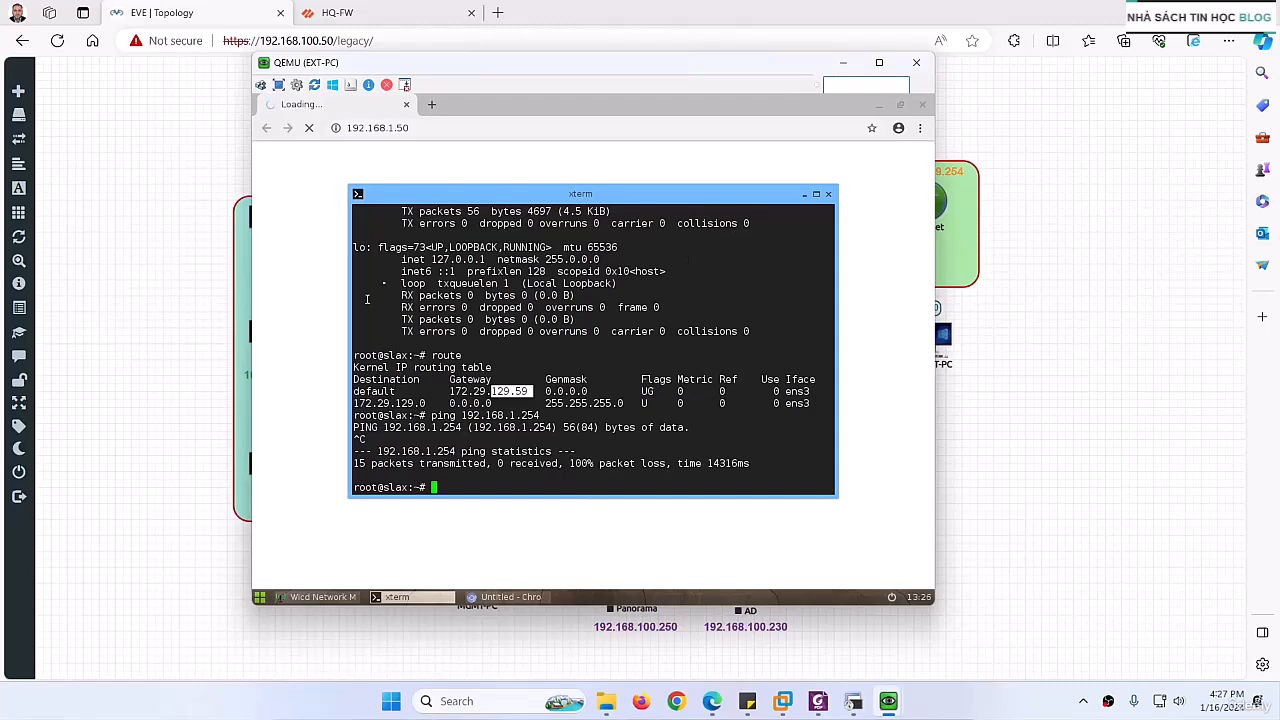
Step: Close EXT-PC's browser, open the wired network properties and compare the static settings with the INTERNET address in the WAN console
left_click(922, 106)
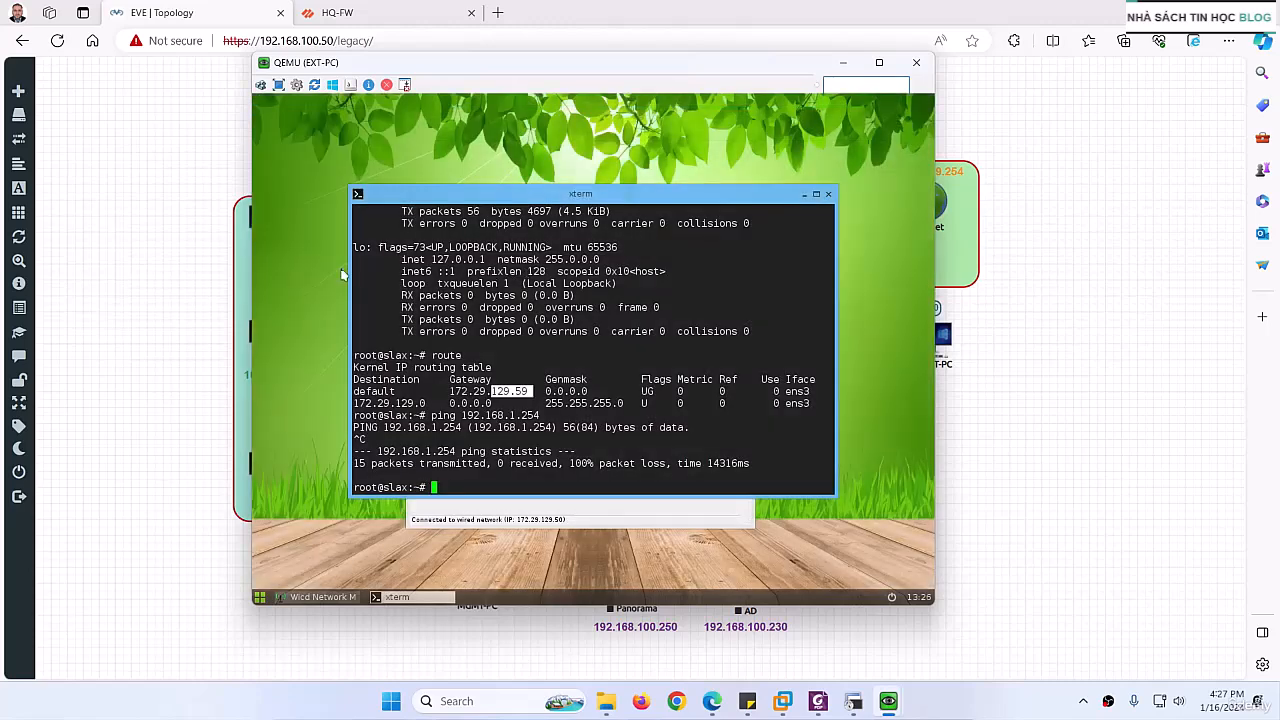
left_click(487, 514)
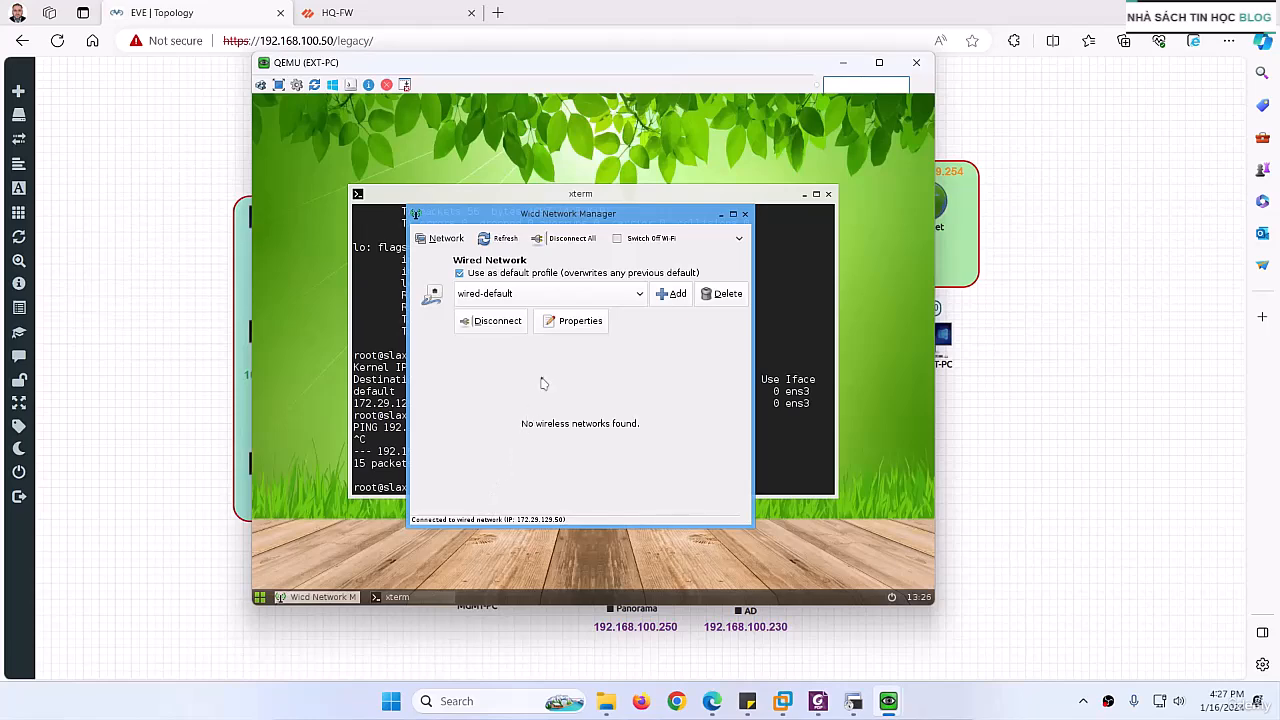
left_click(574, 322)
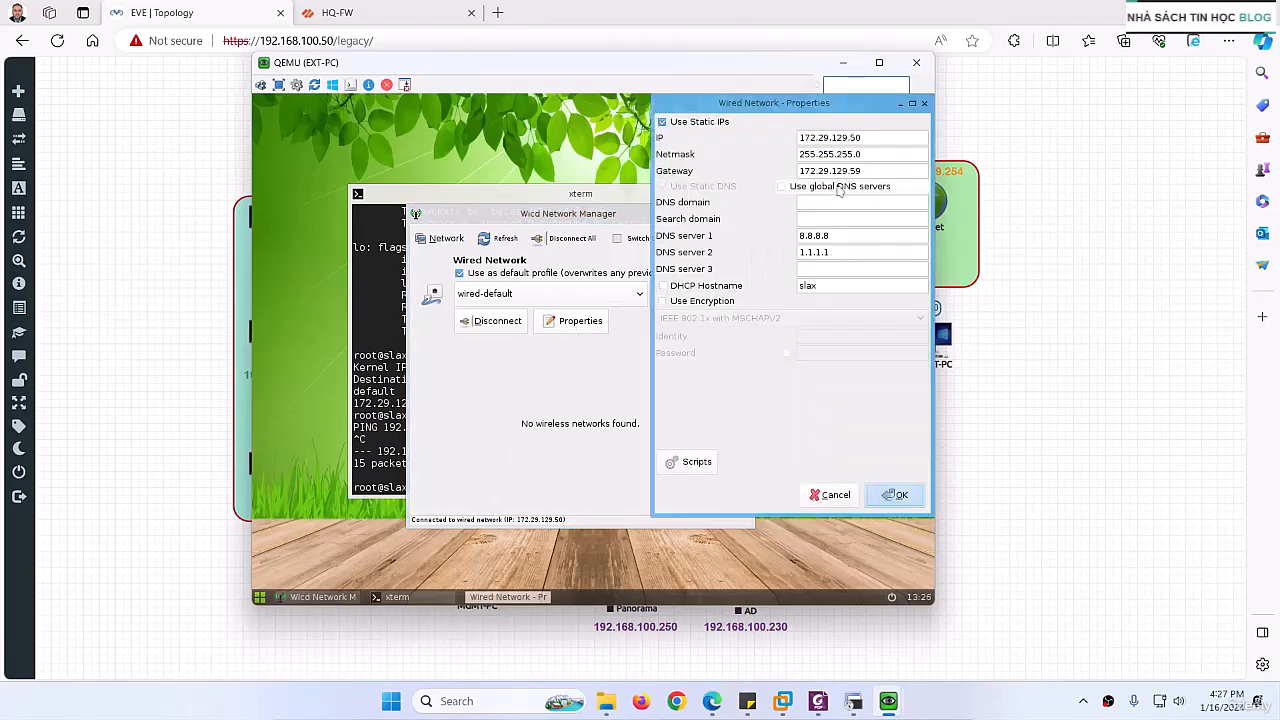
left_click(849, 703)
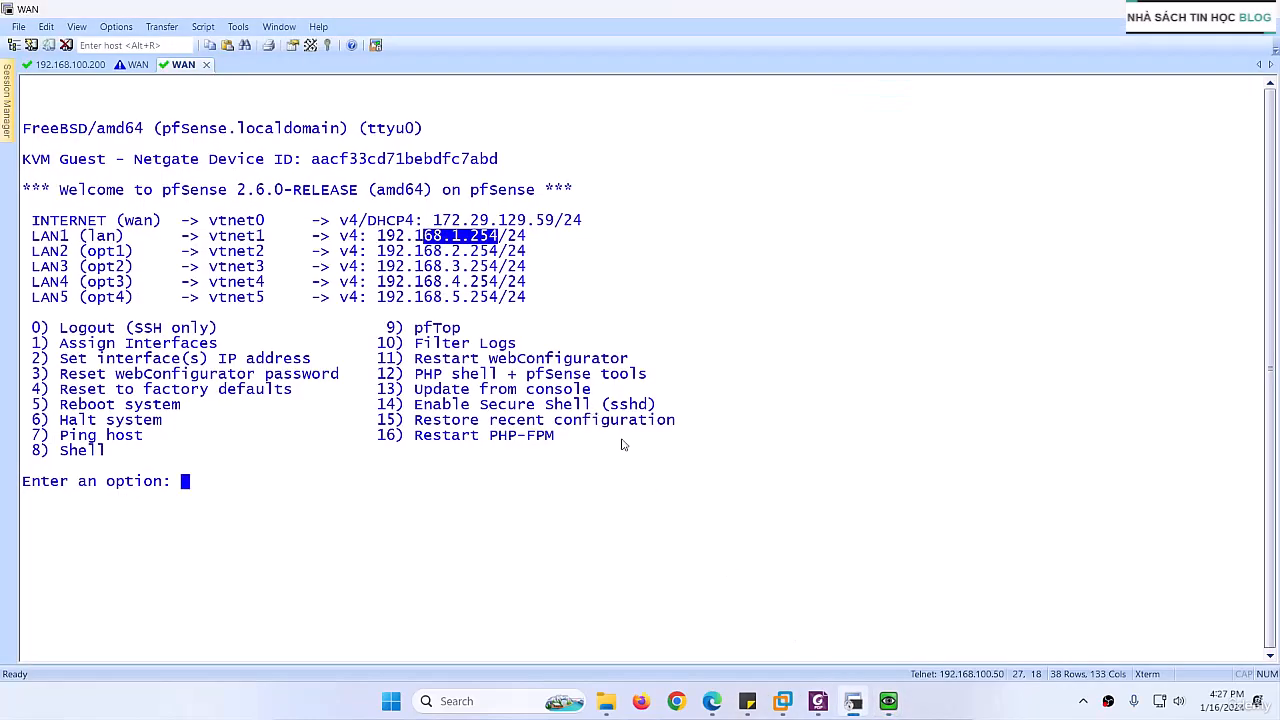
left_click(849, 703)
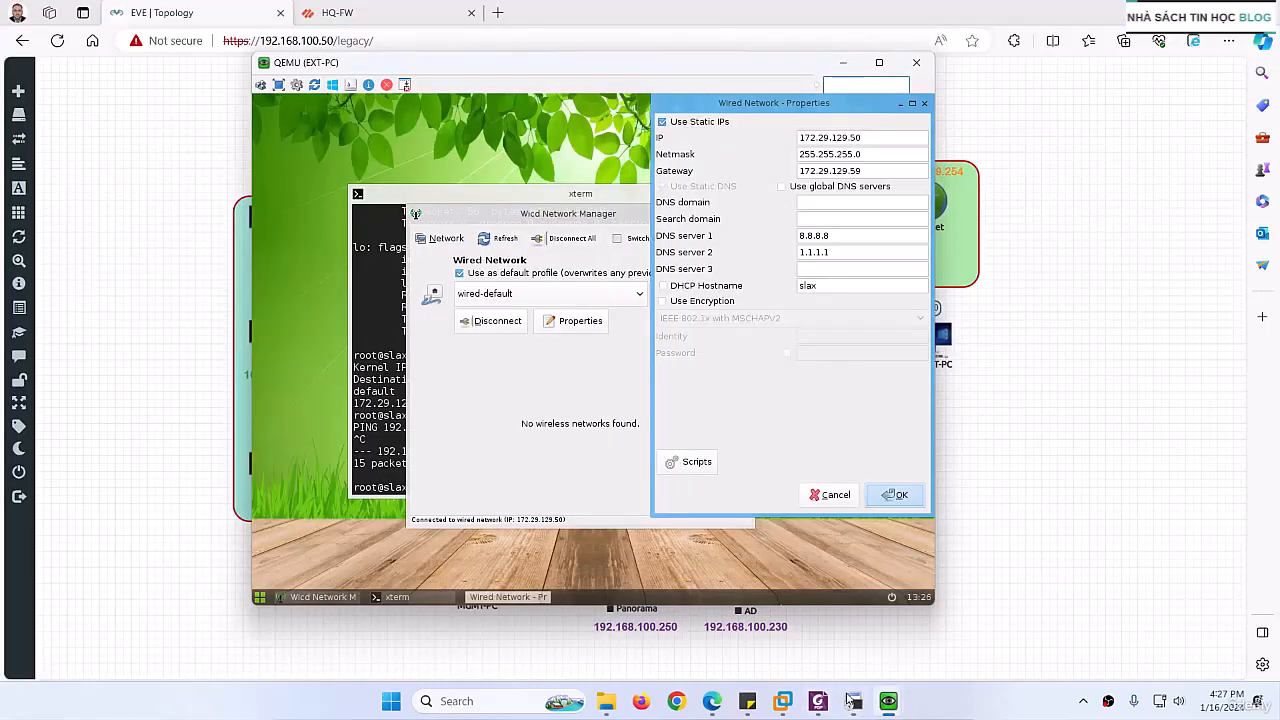
left_click(851, 703)
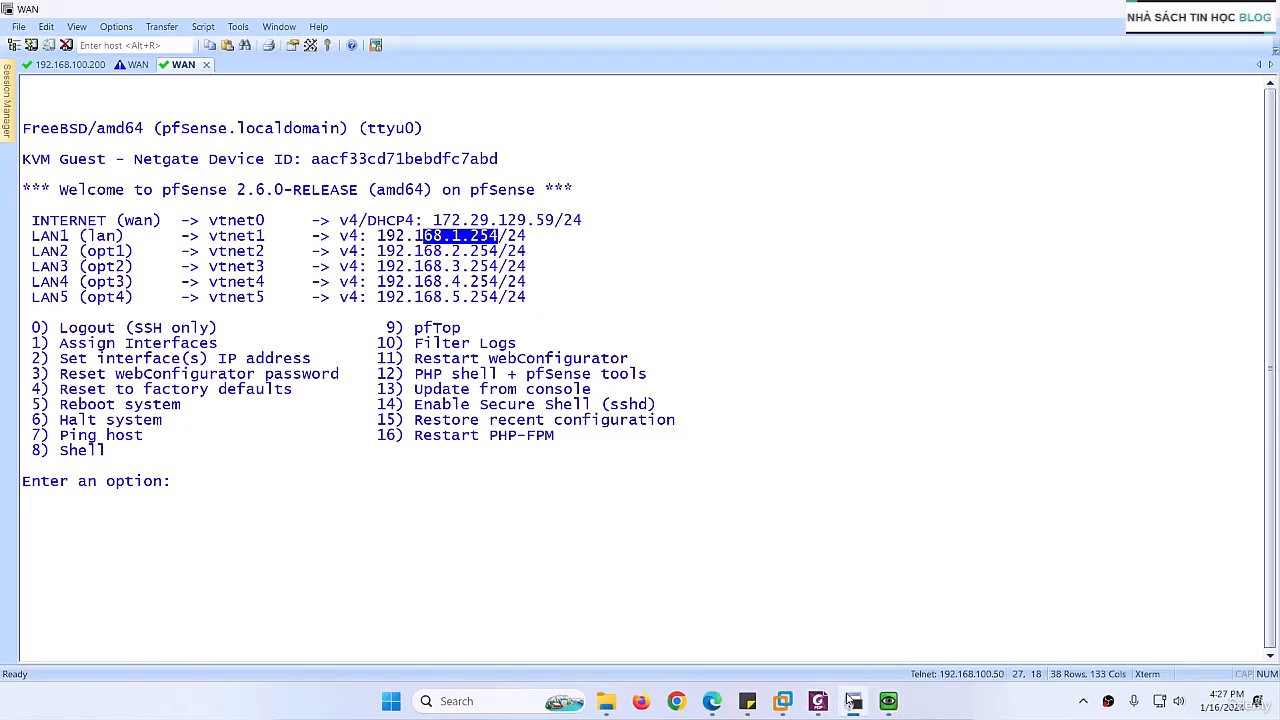
left_click(850, 703)
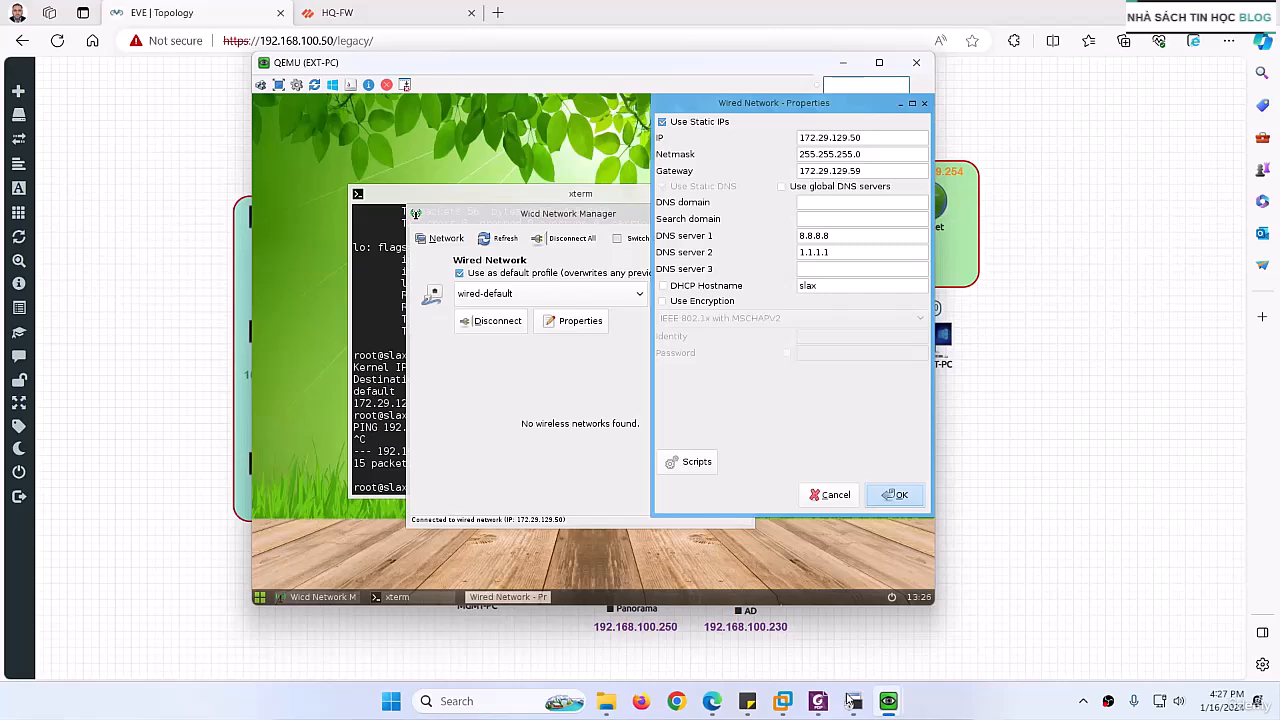
left_click(850, 701)
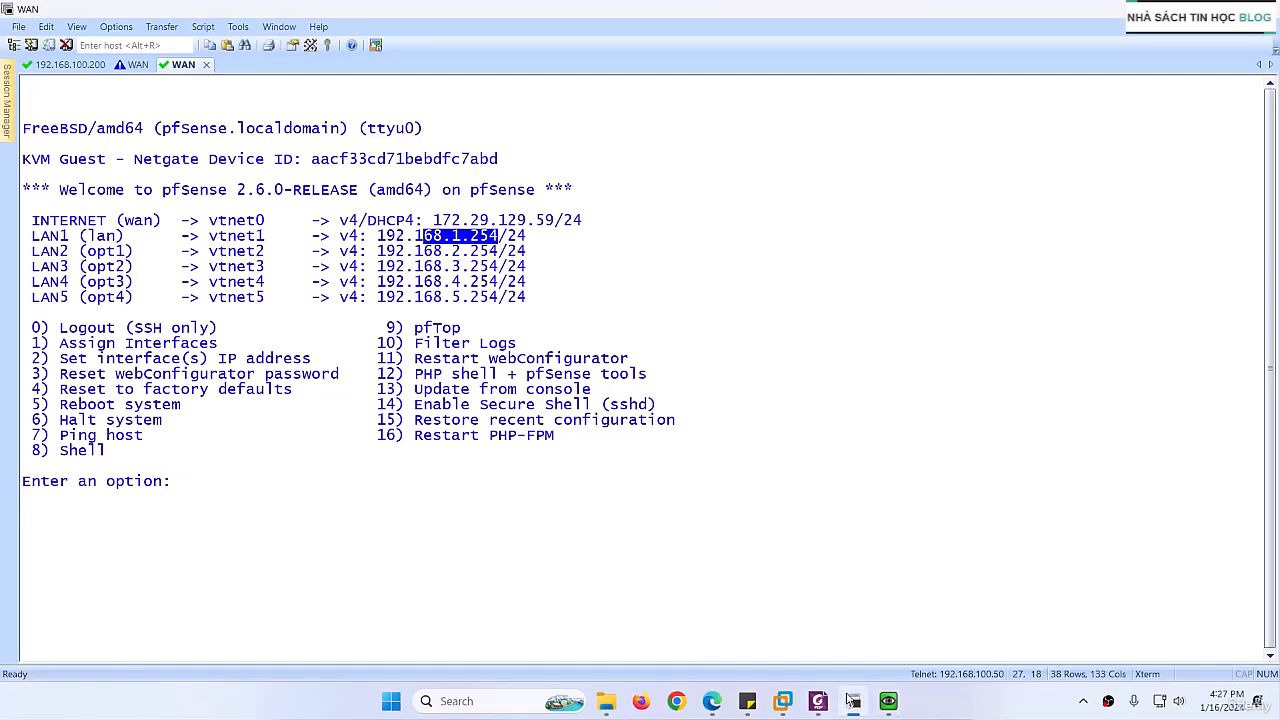
left_click(850, 701)
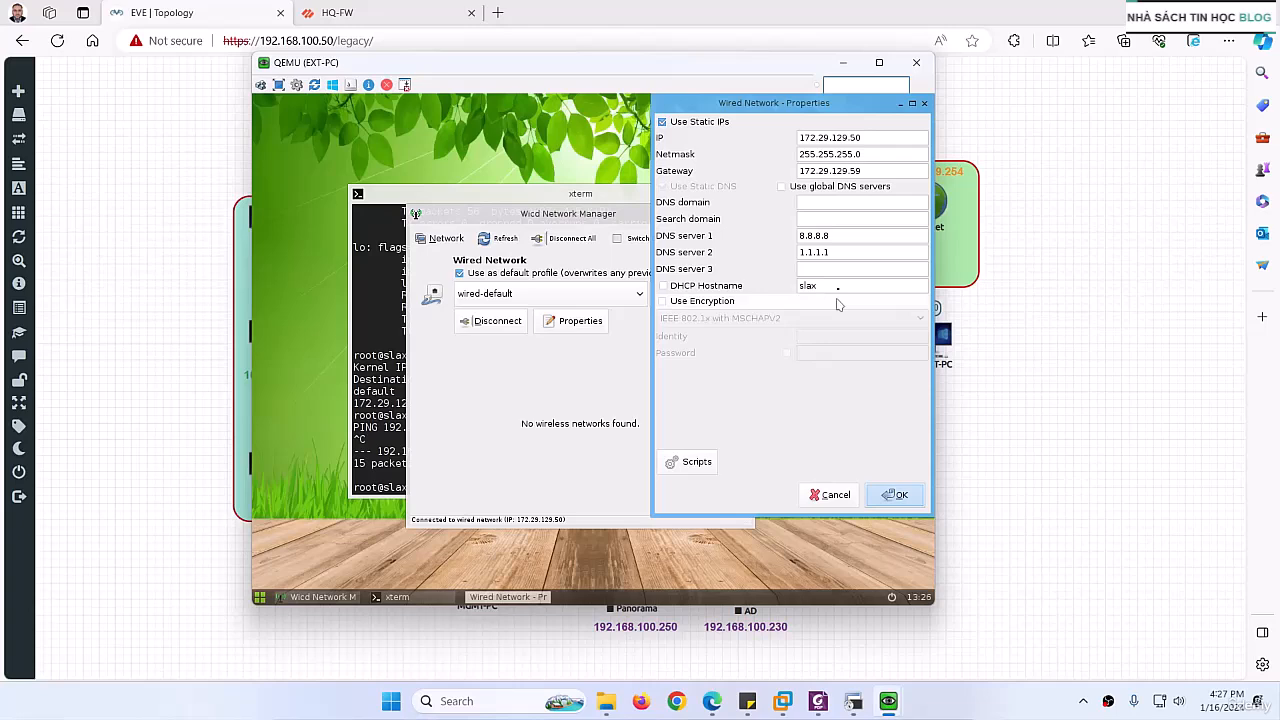
Step: Set EXT-PC's static IP to 172.29.129.150, then disconnect and reconnect the wired network to apply it
left_click(853, 137)
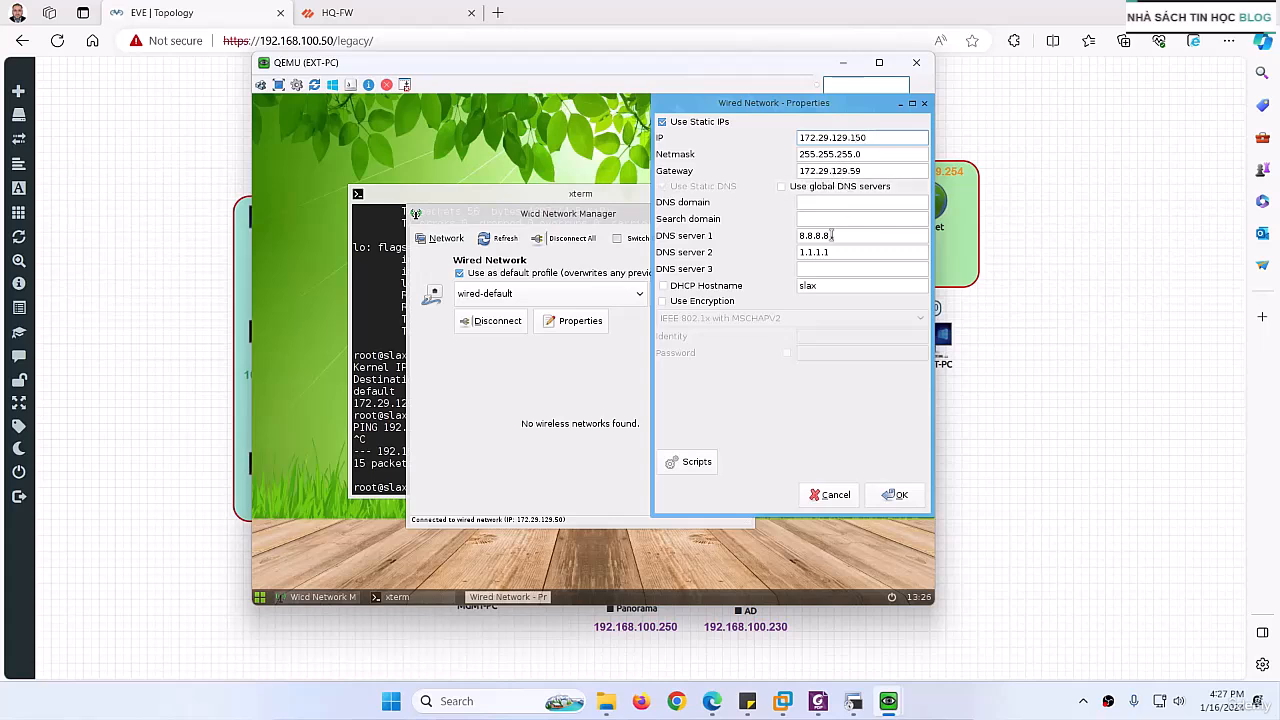
left_click(895, 495)
left_click(522, 330)
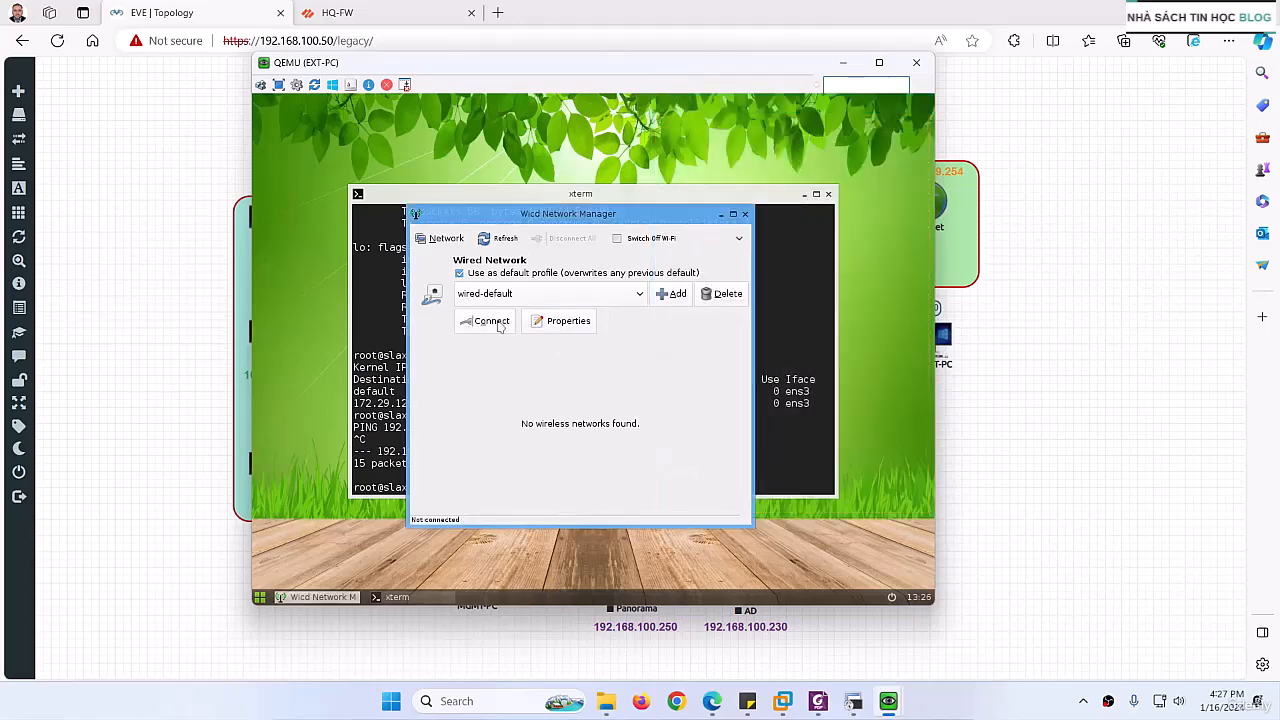
left_click(484, 331)
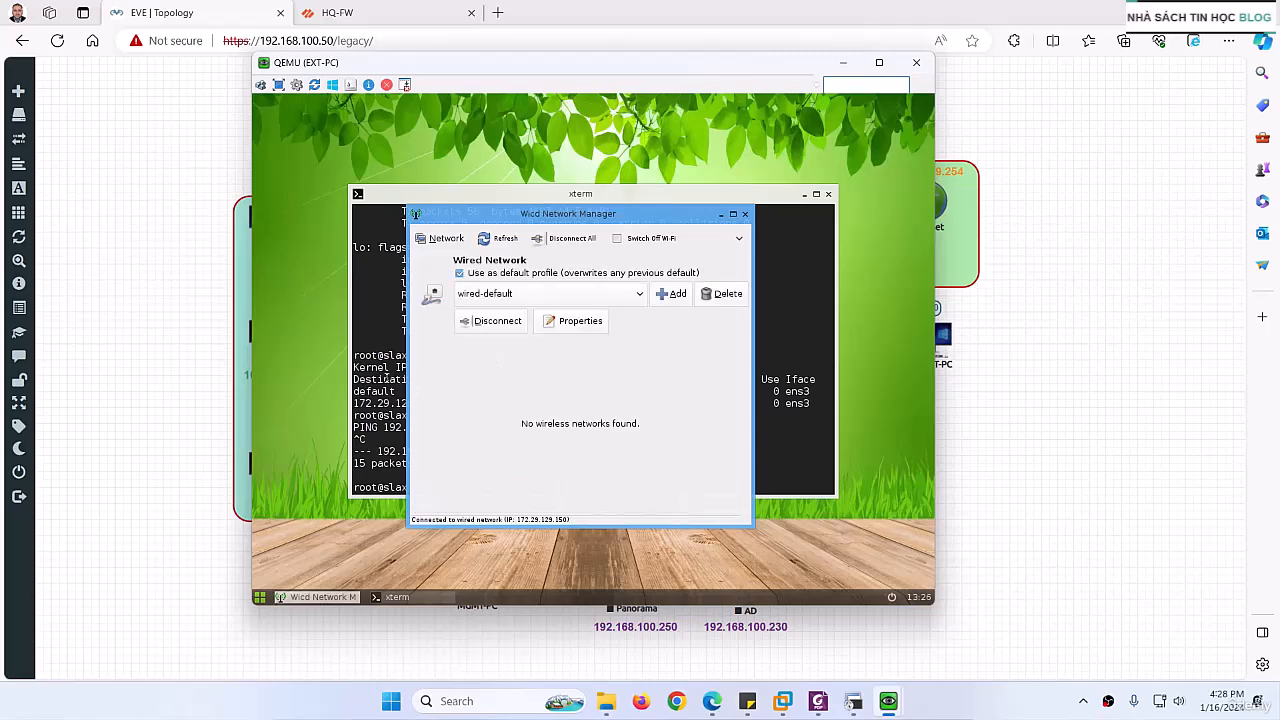
Step: Ping 192.168.1.254 again from EXT-PC's terminal to retest the connection with the new address
left_click(386, 378)
key("Up")
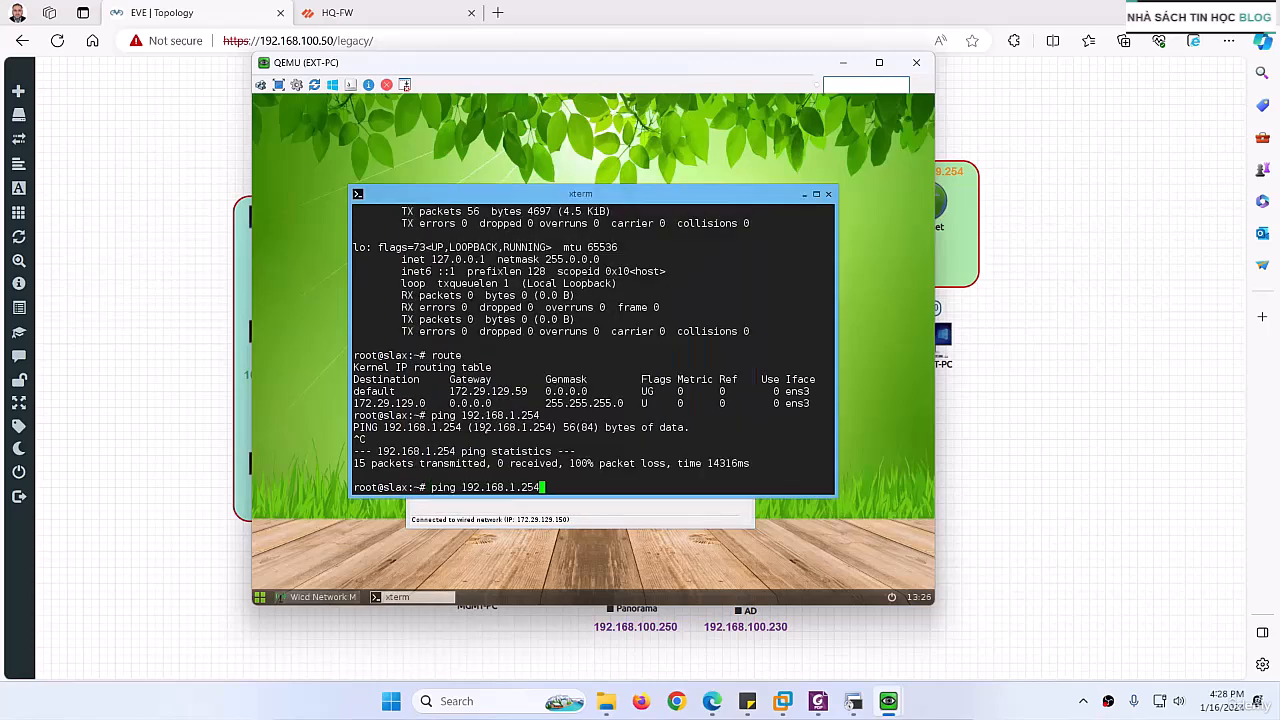
key("Return")
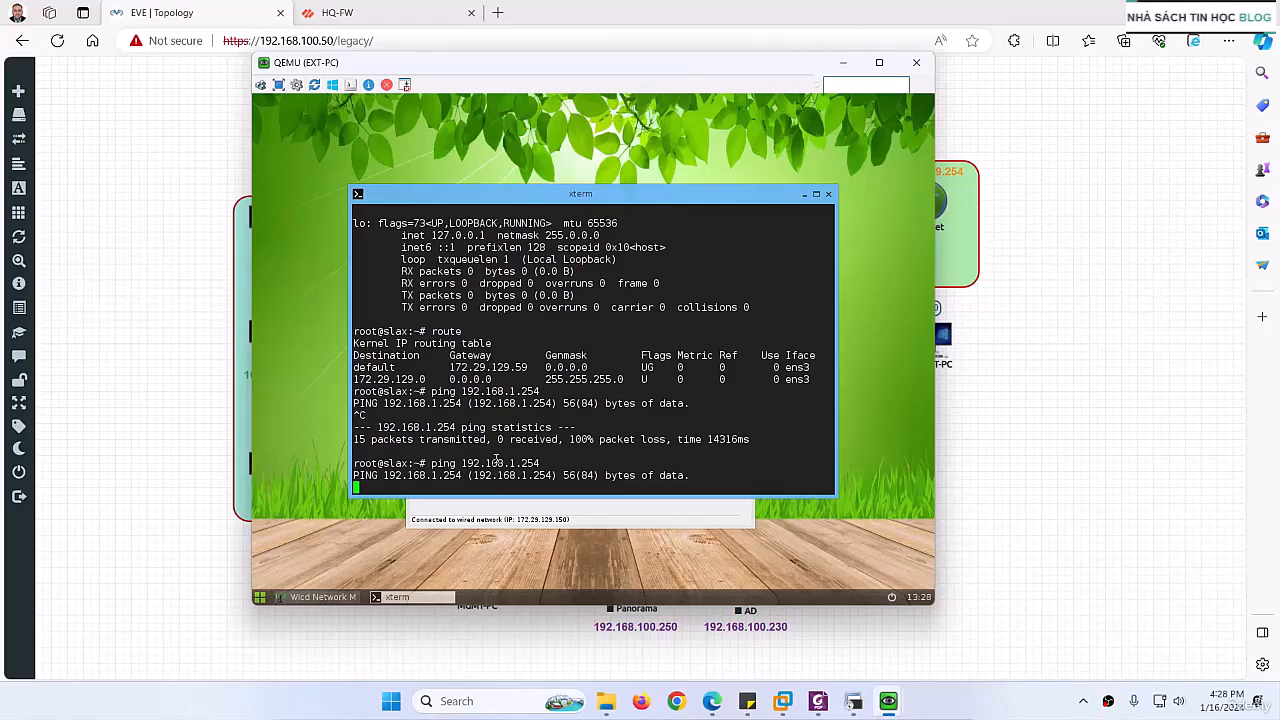
left_click_drag(605, 63, 581, 113)
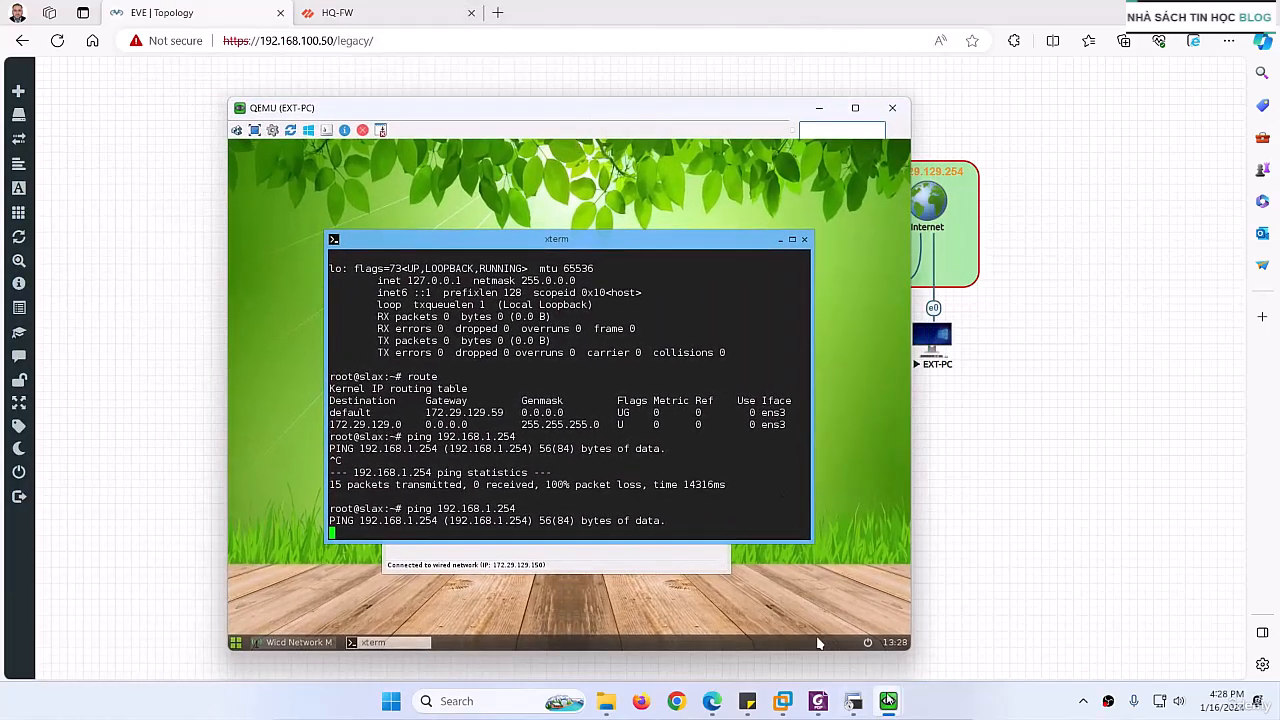
Step: Return to the topology page and open PC2's console
mouse_move(888, 701)
left_click(1007, 477)
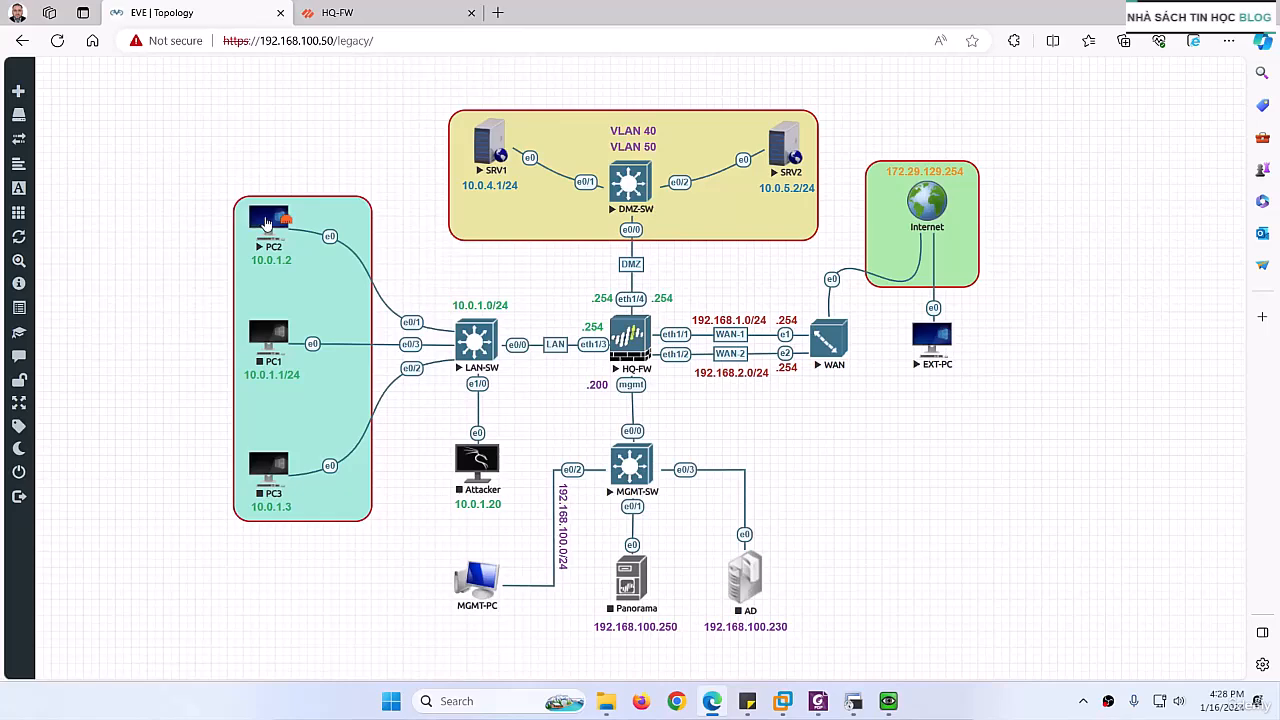
left_click(266, 224)
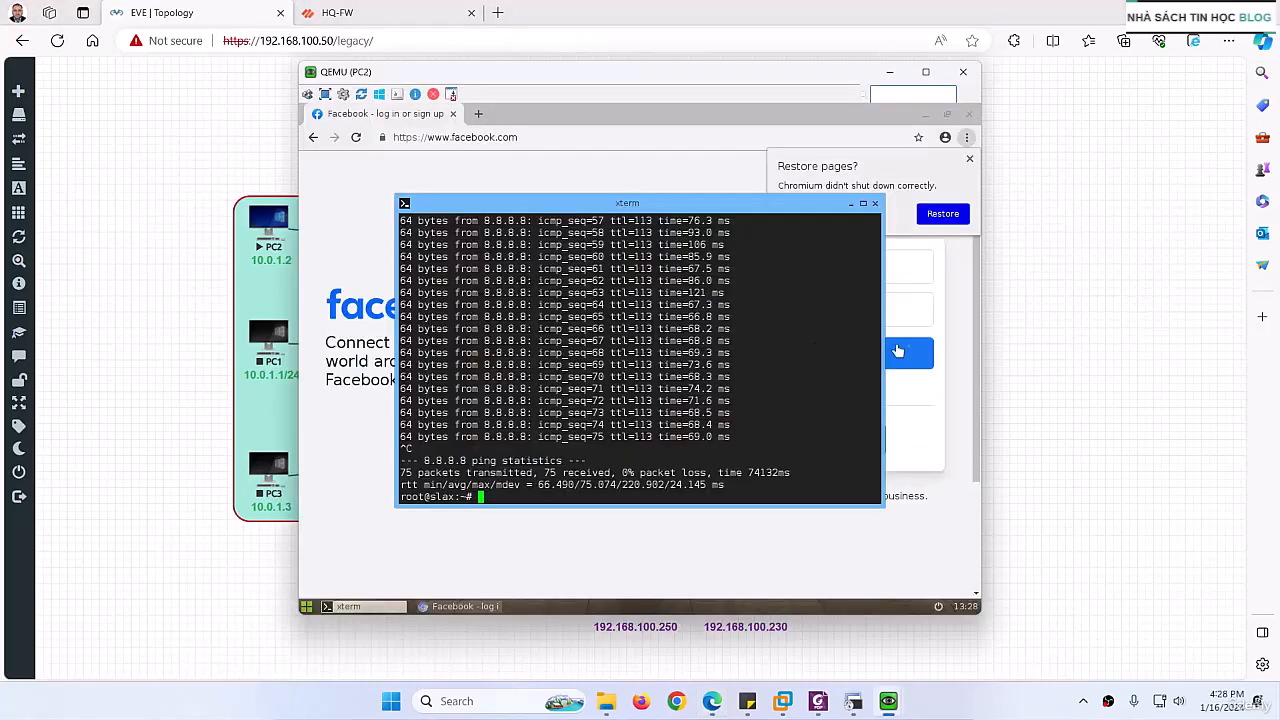
Step: Load 192.168.1.254 in PC2's browser and proceed past the certificate warning to the pfSense sign-in page
left_click(490, 137)
left_click_drag(560, 74, 320, 95)
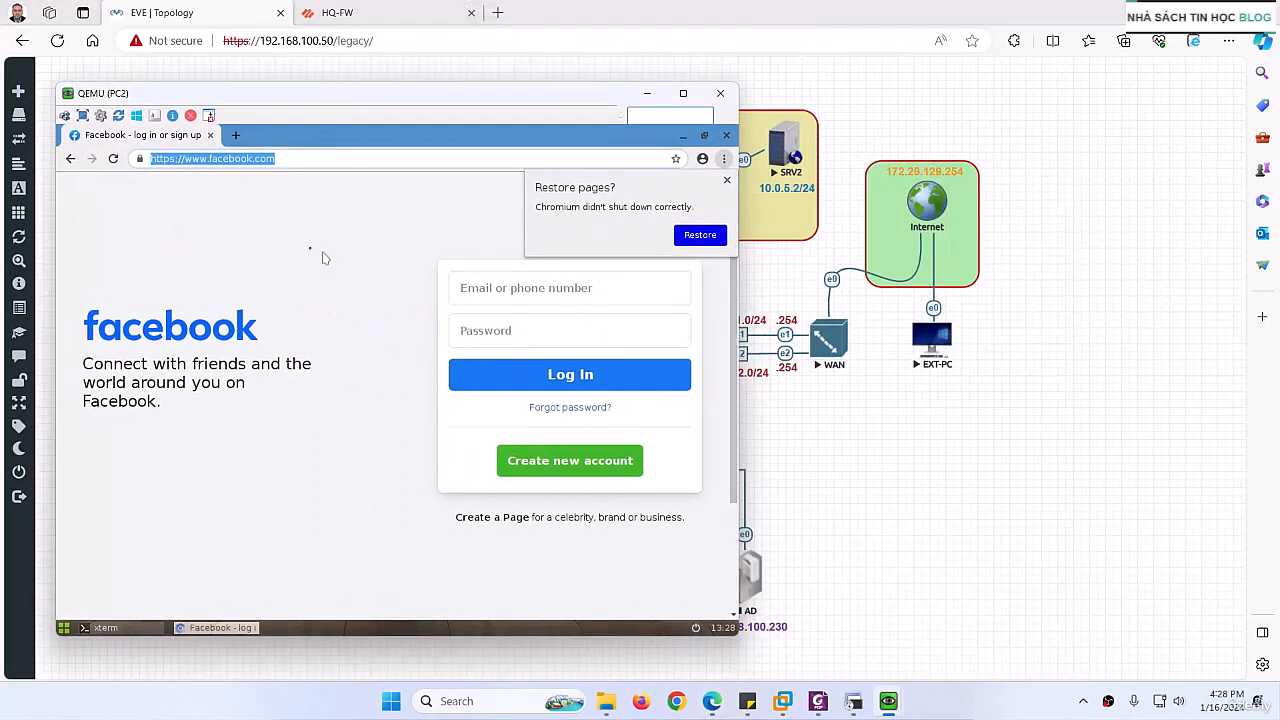
type("192")
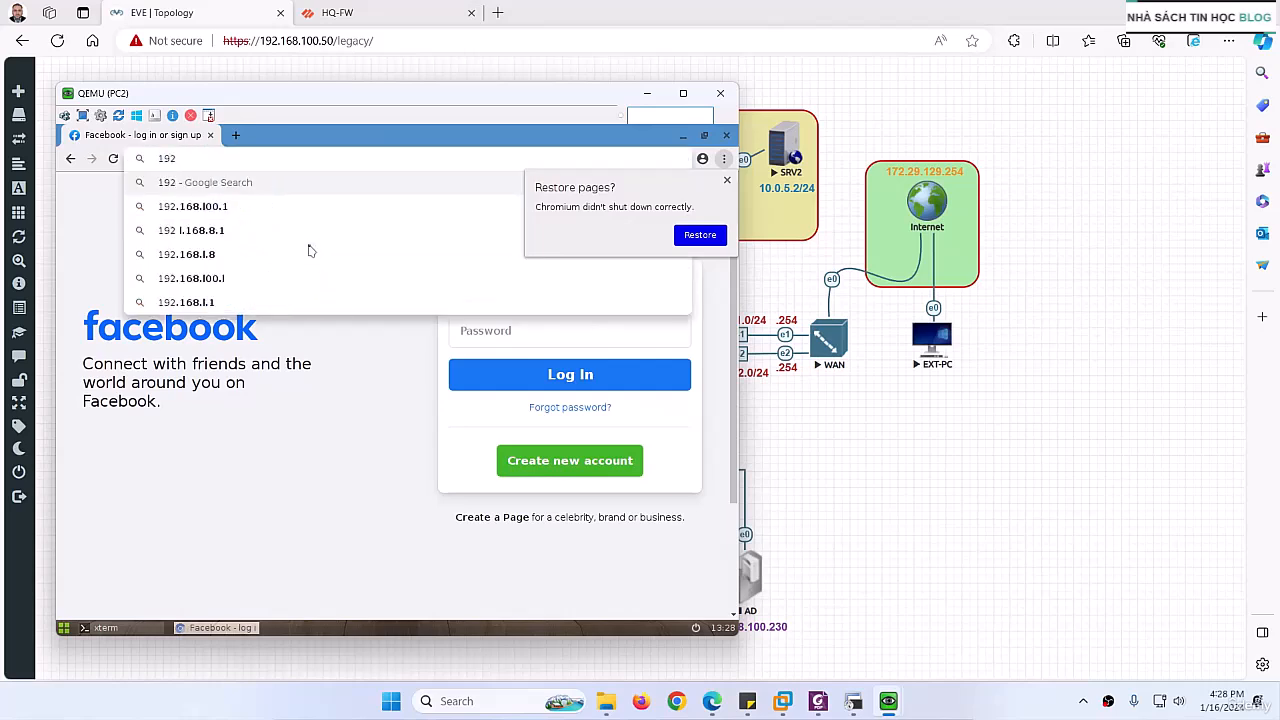
type(".168.")
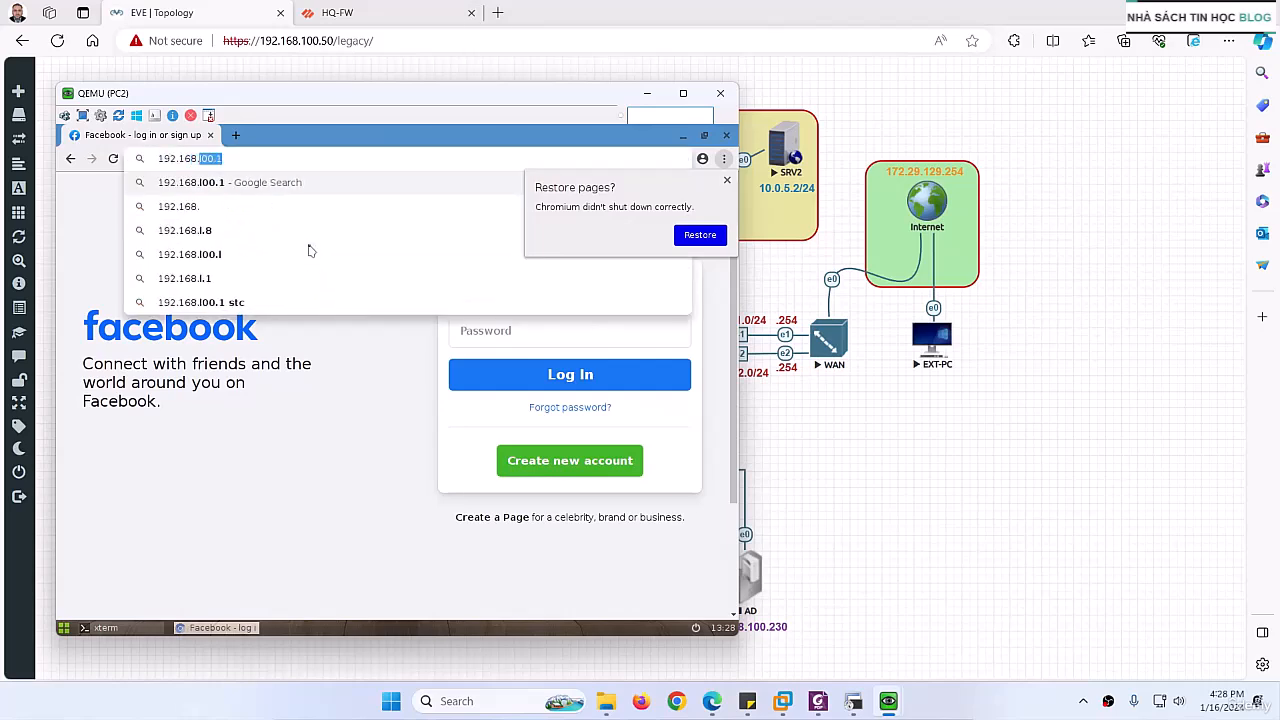
type("1.254")
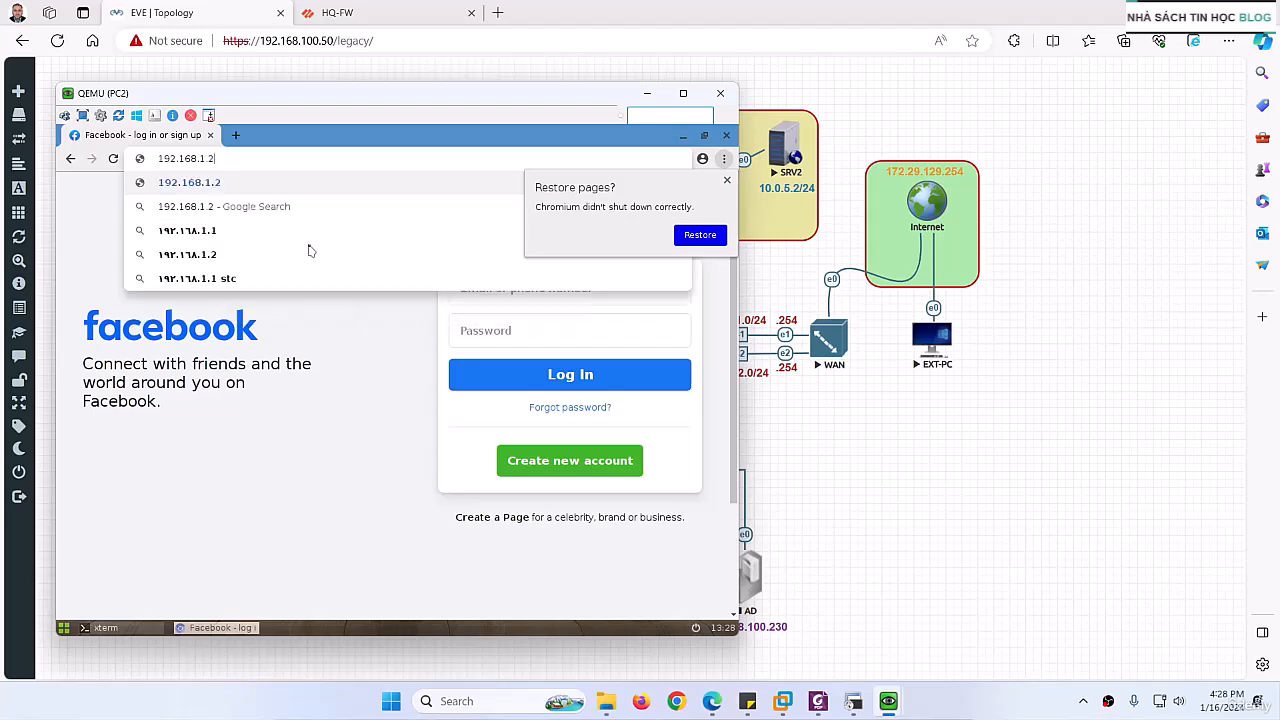
key("Return")
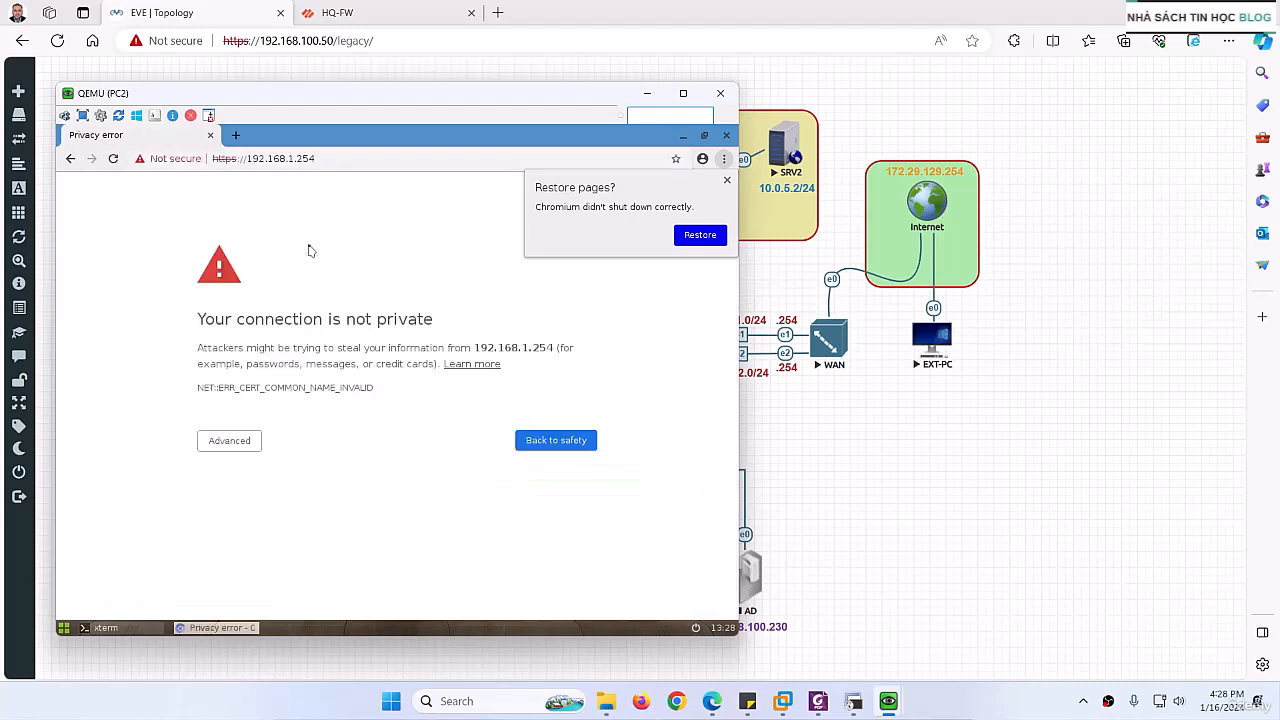
left_click(228, 440)
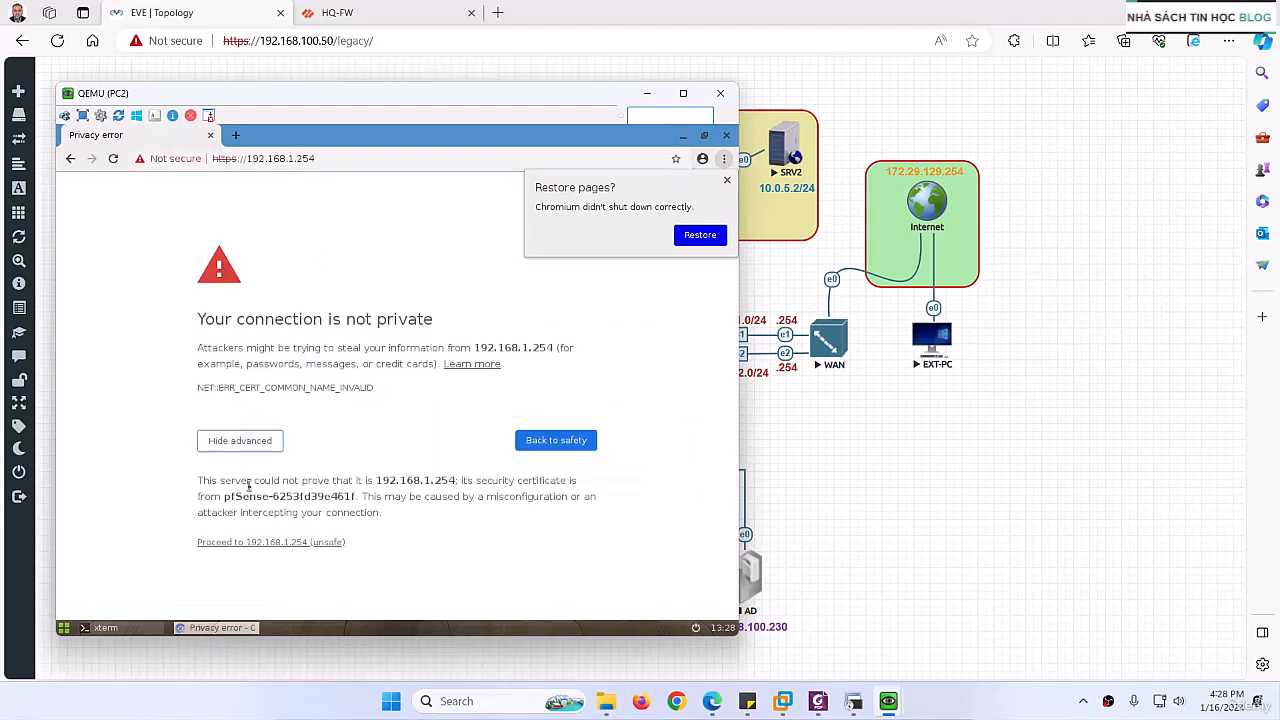
left_click(260, 543)
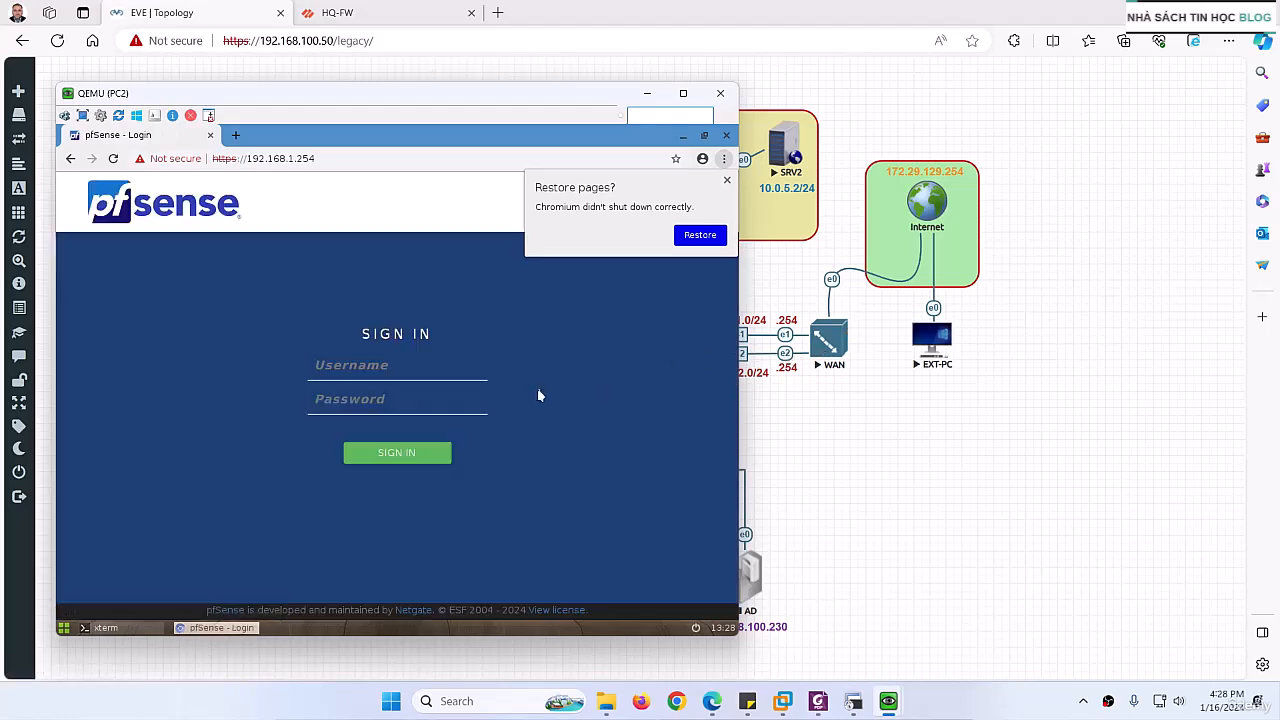
Step: Try to sign in to pfSense as admin with the account password, and dismiss the browser's restore-pages prompt
type("admin")
key("Tab")
type("pfsense")
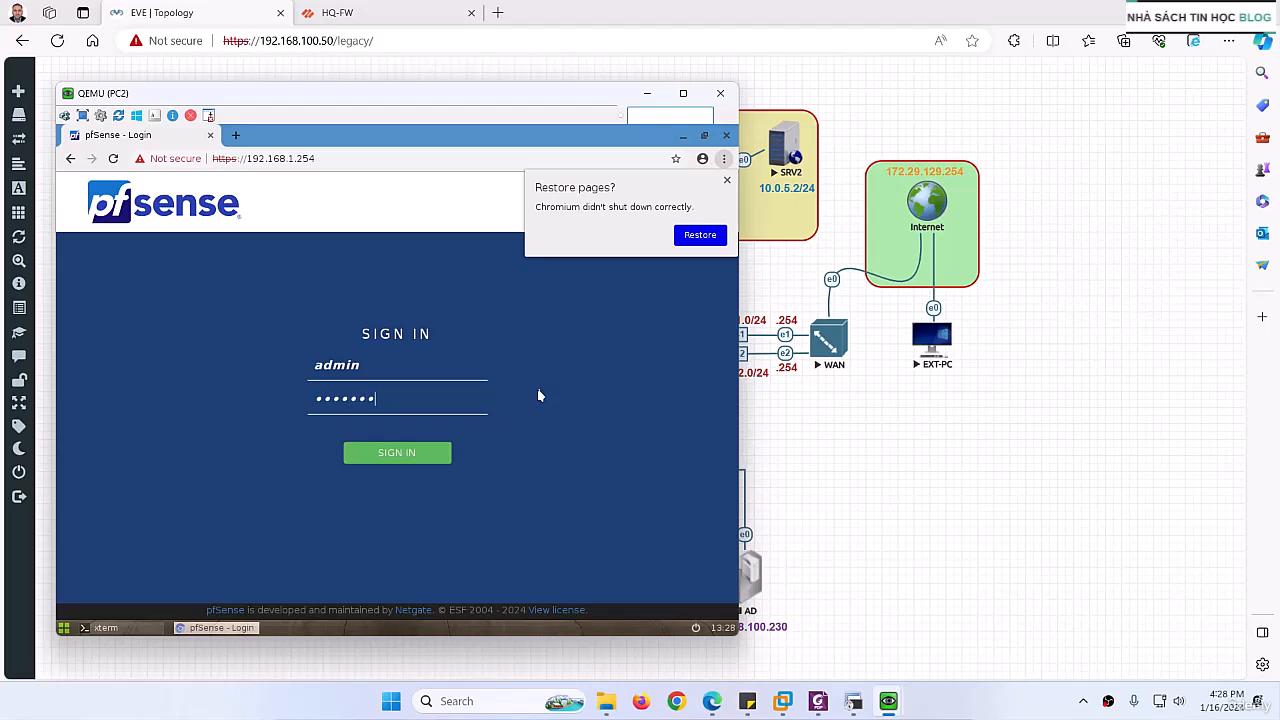
key("Return")
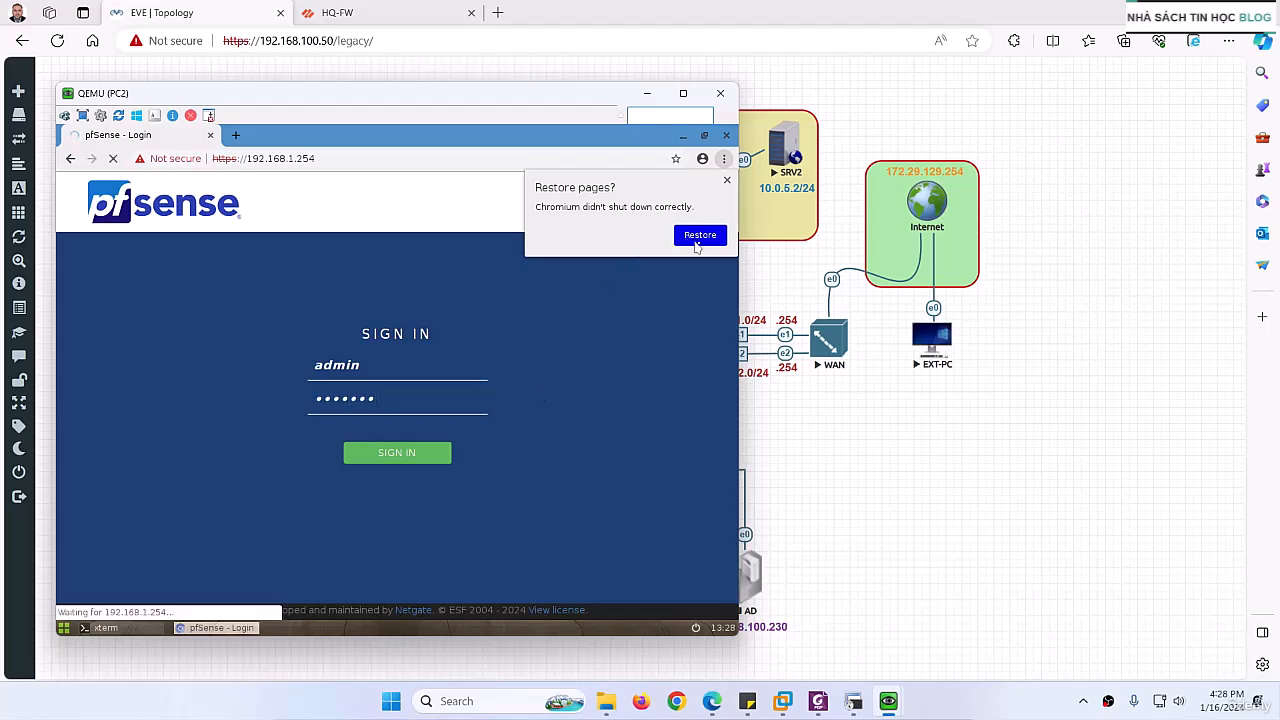
left_click(727, 180)
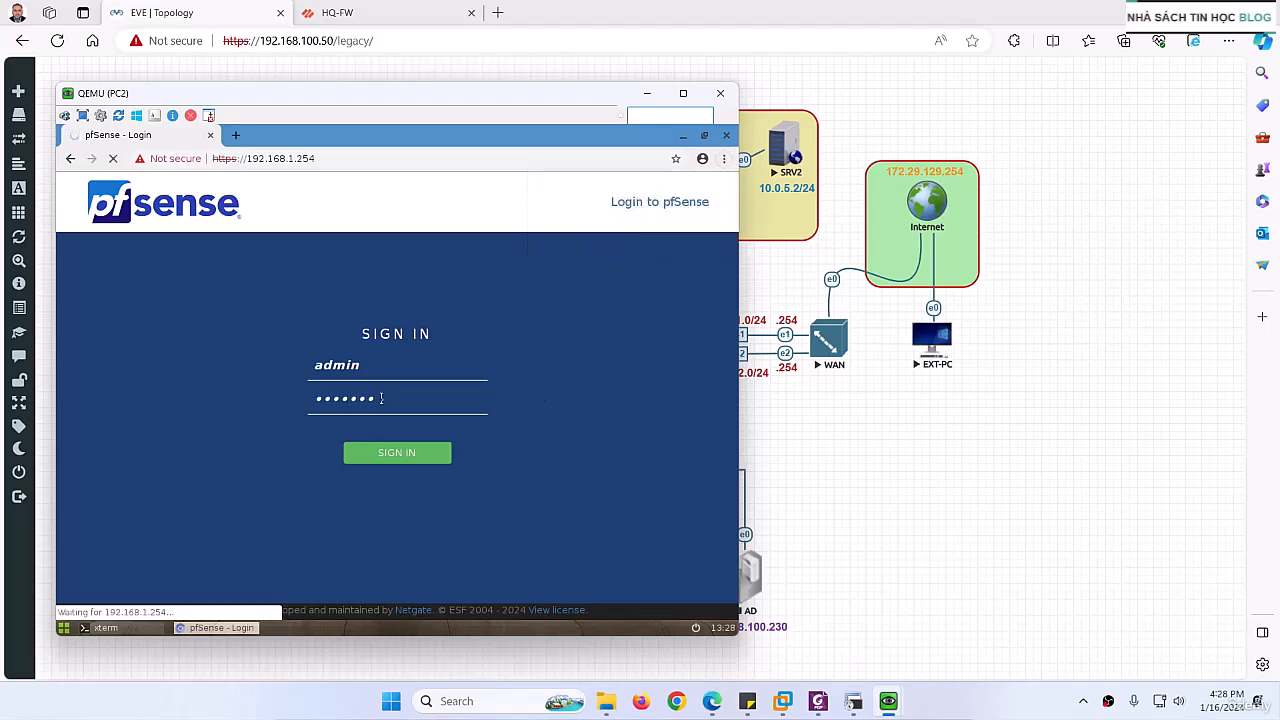
Step: Stop the pending pfSense sign-in and re-enter the account password for admin
left_click_drag(378, 398, 295, 396)
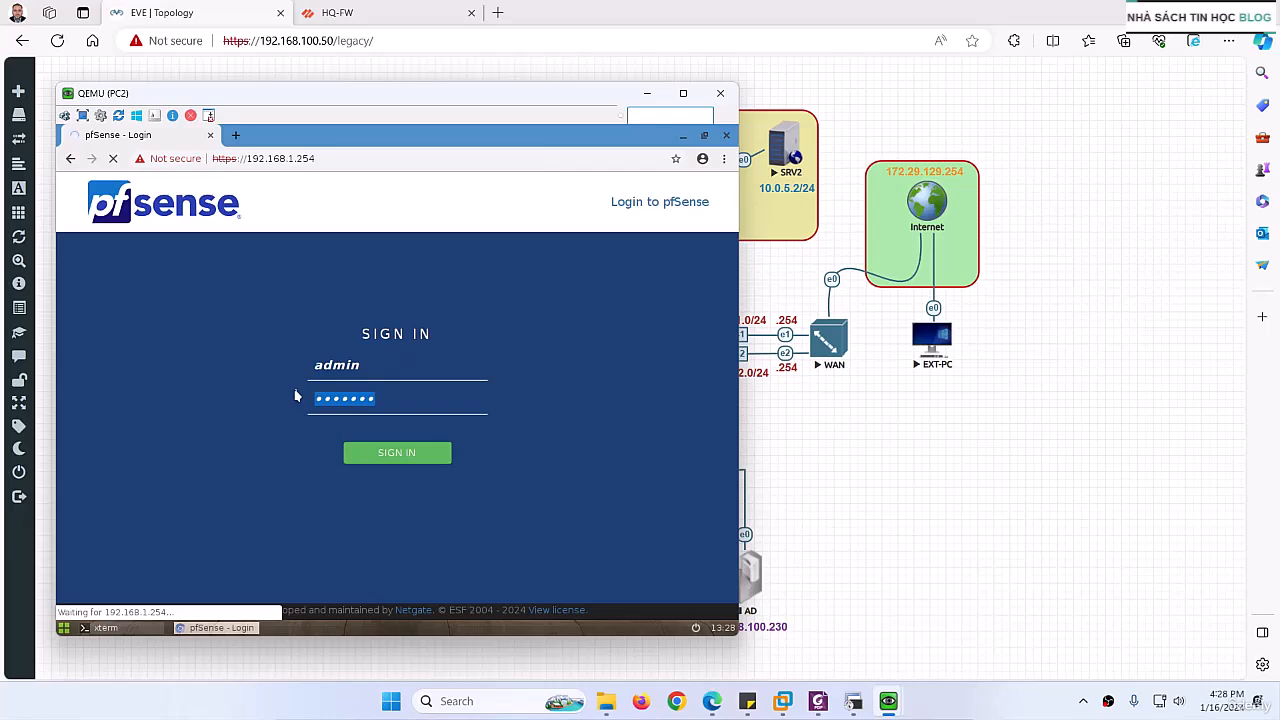
left_click(113, 158)
type("p")
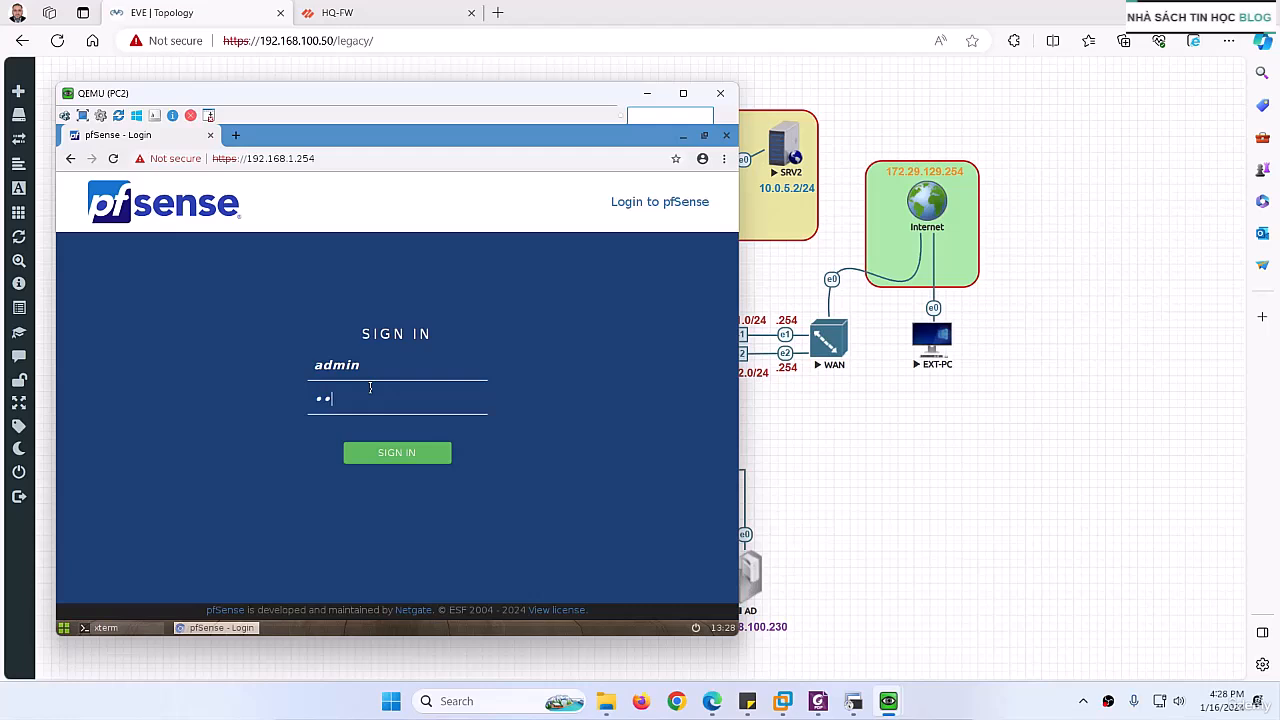
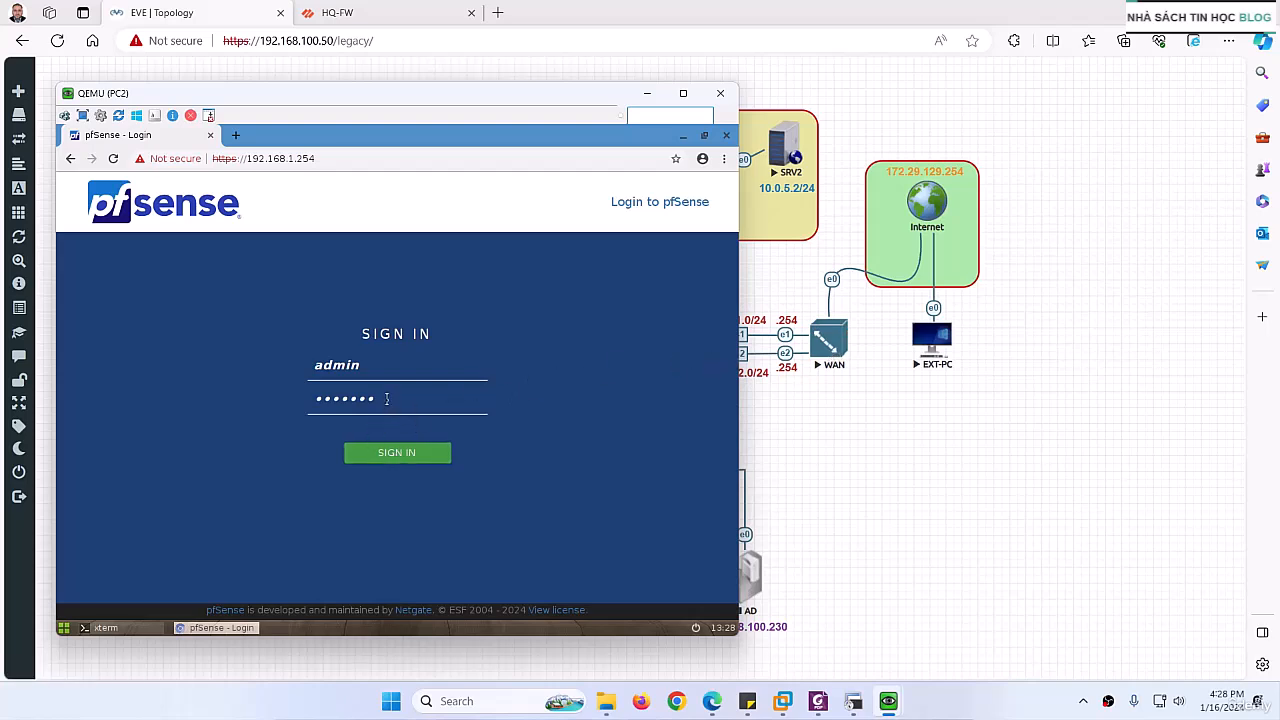
Step: Re-enter admin as the username, sign in to pfSense and open the firewall rules
left_click_drag(387, 398, 292, 398)
left_click(371, 365)
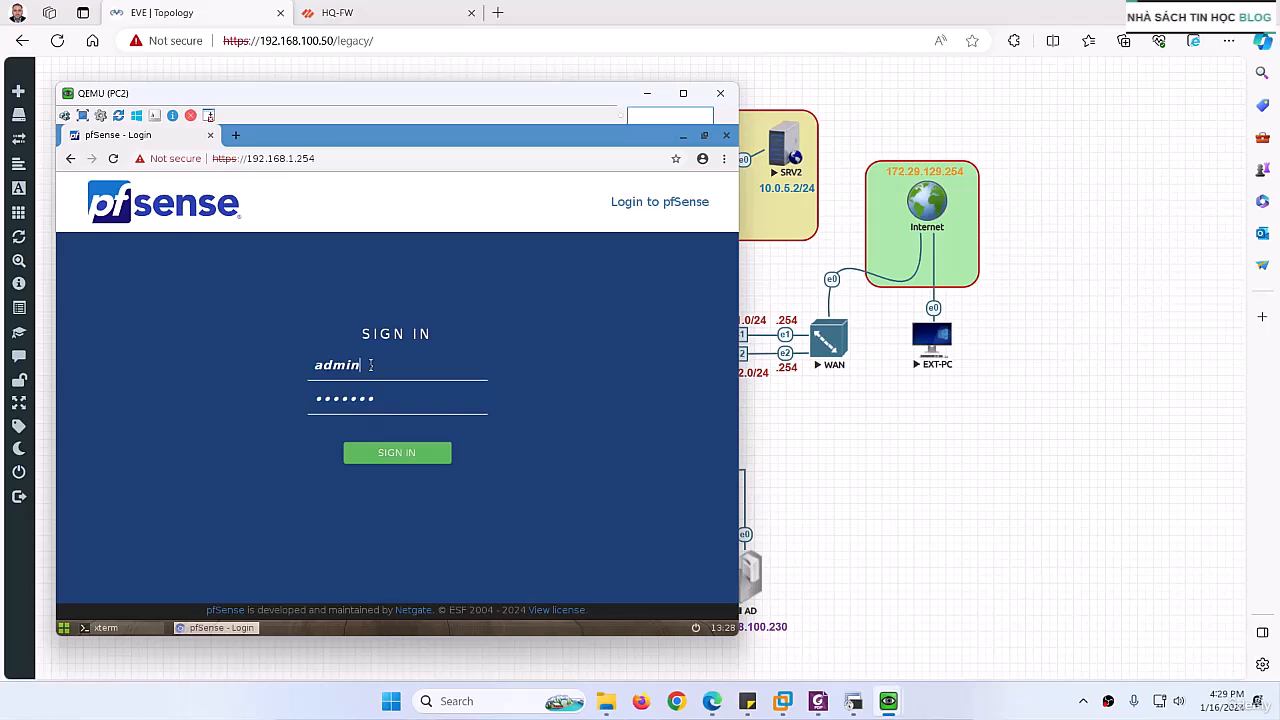
key("BackSpace")
key("BackSpace")
type("min")
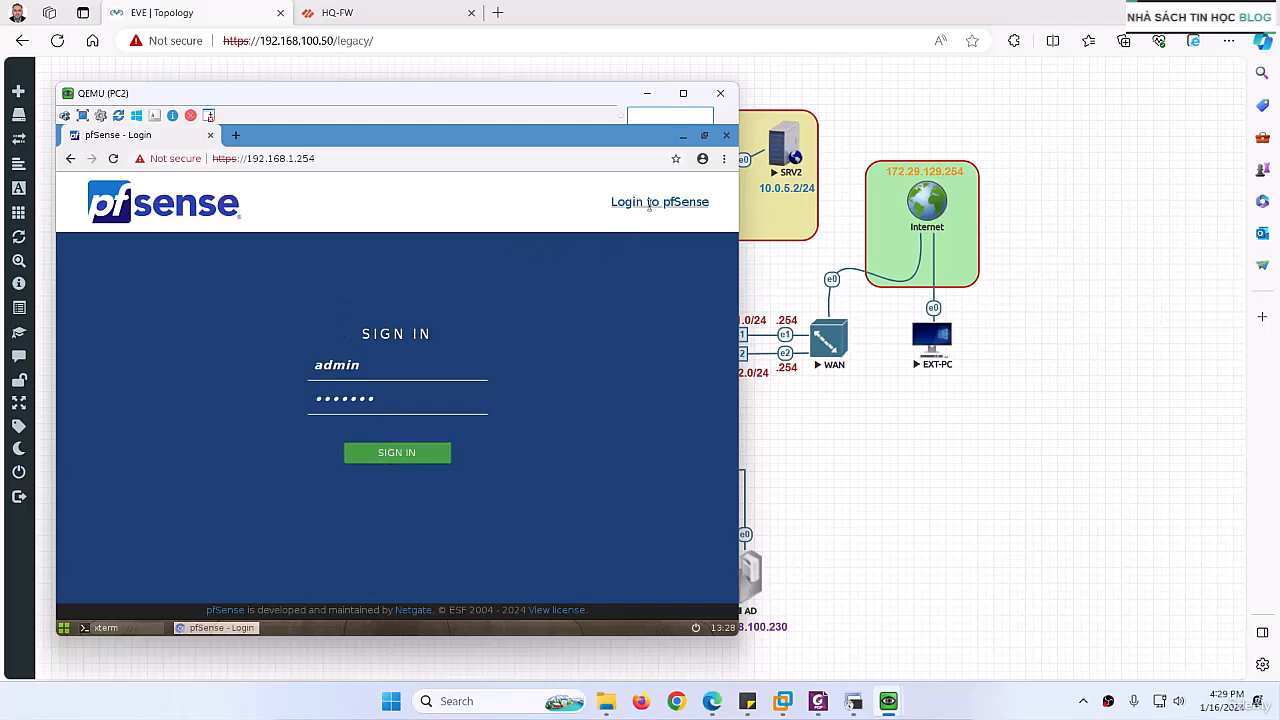
left_click(113, 158)
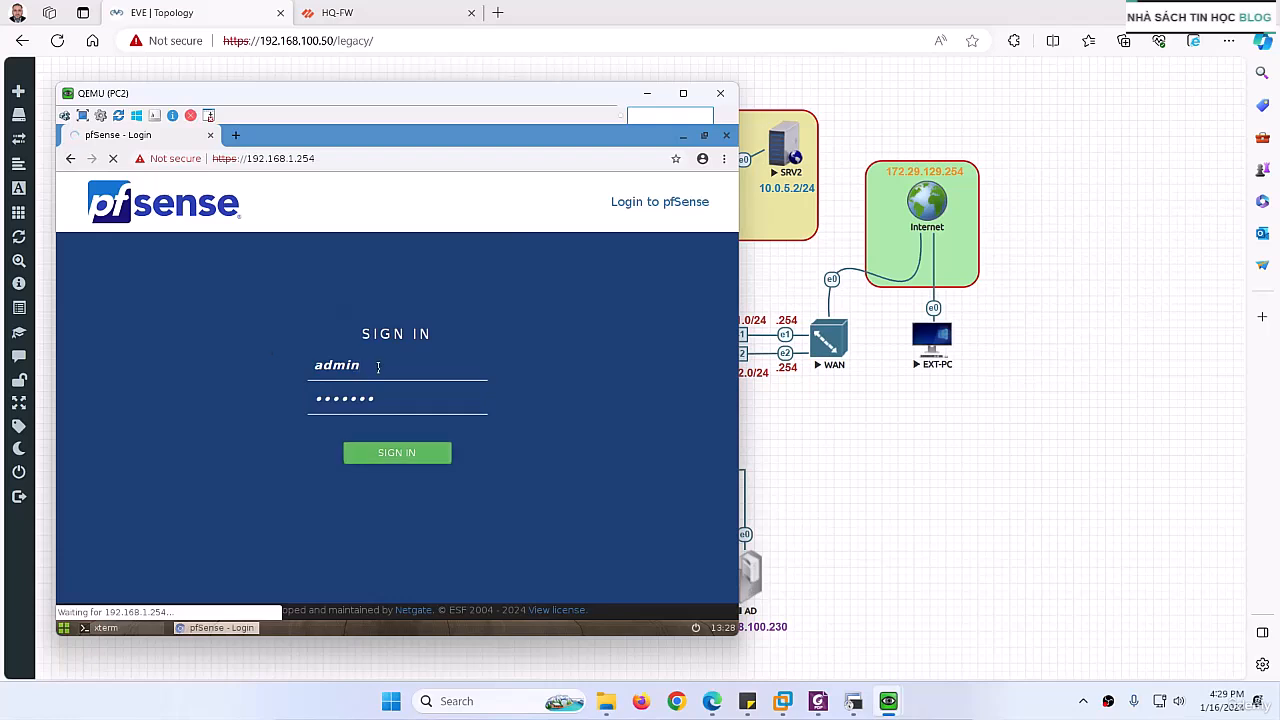
key("BackSpace")
key("BackSpace")
key("BackSpace")
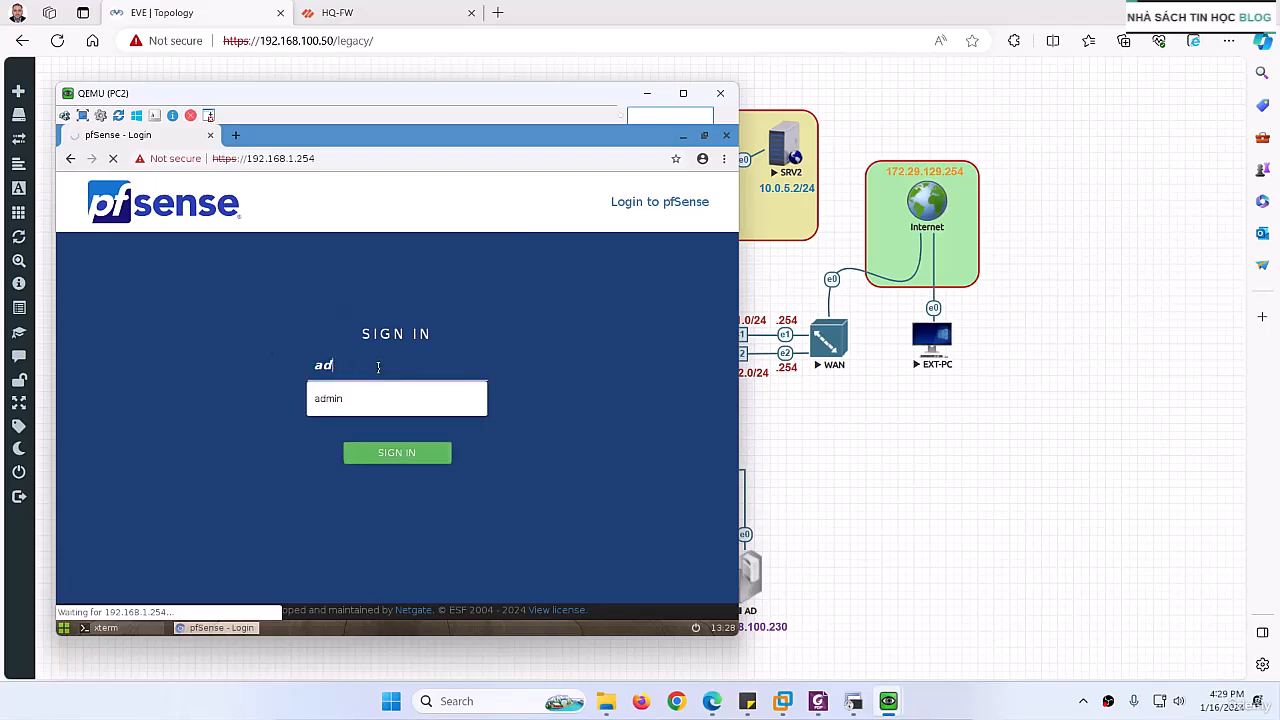
left_click(320, 405)
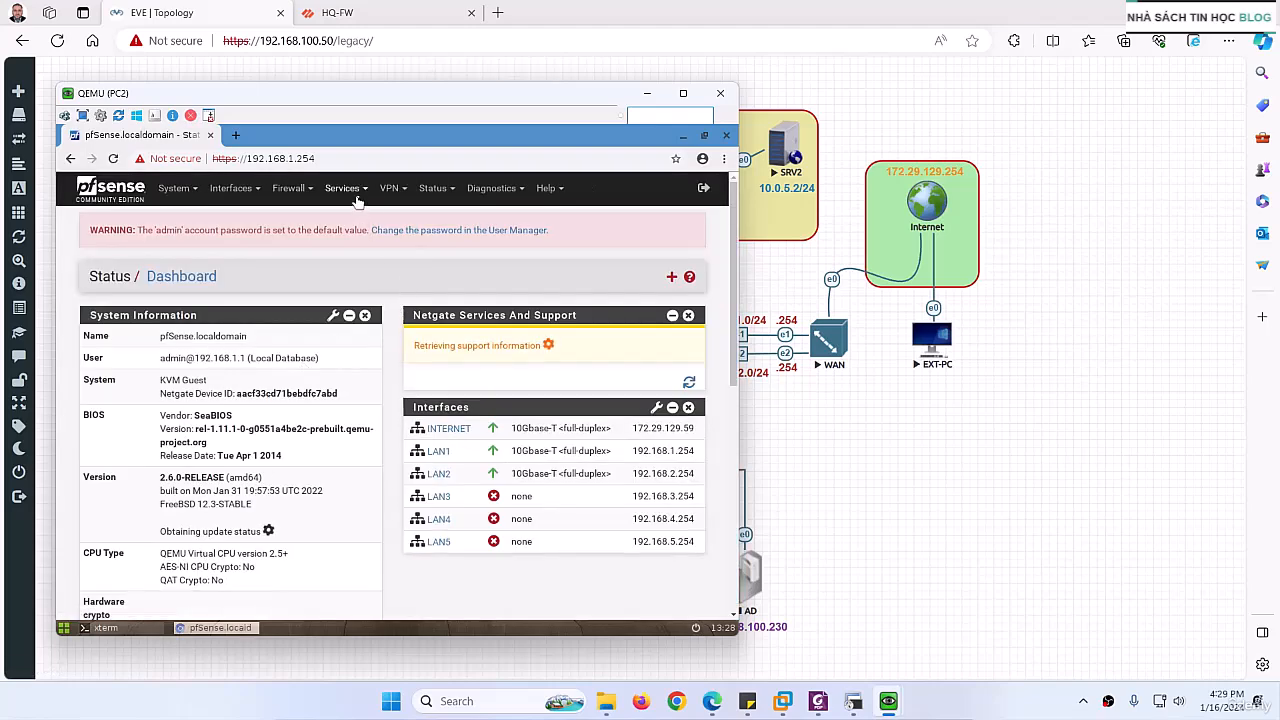
left_click(303, 192)
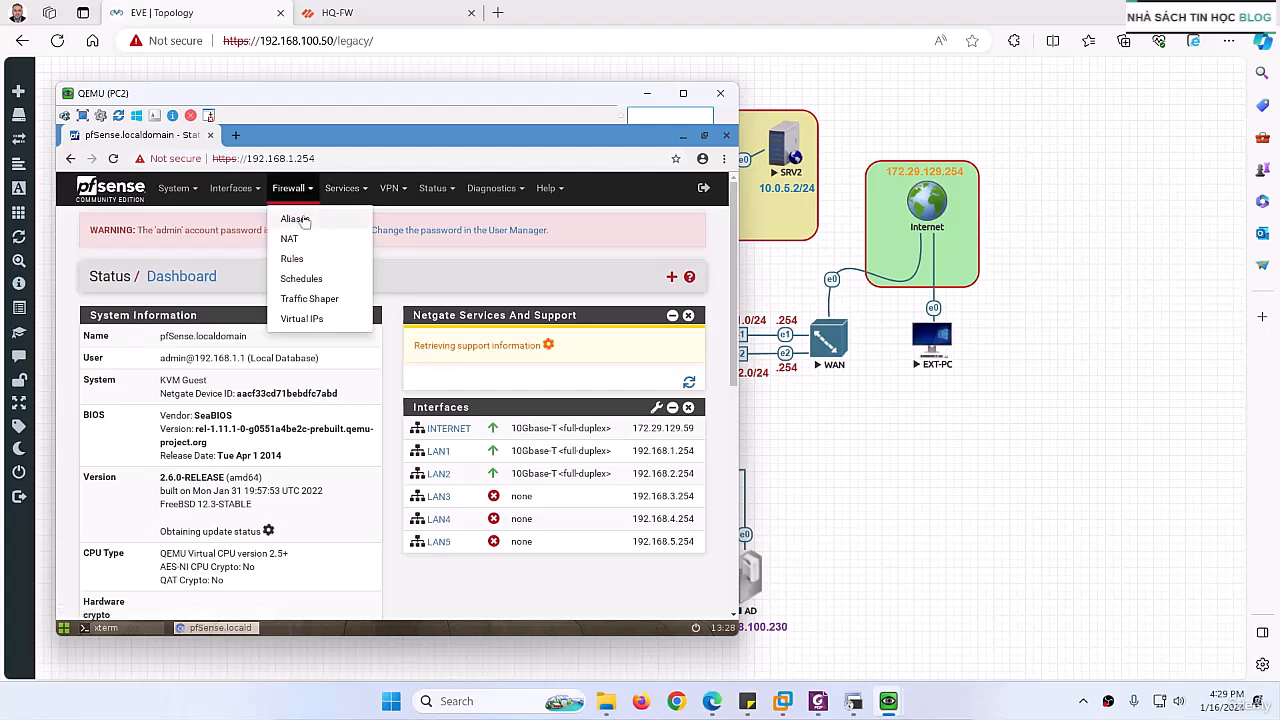
left_click(292, 259)
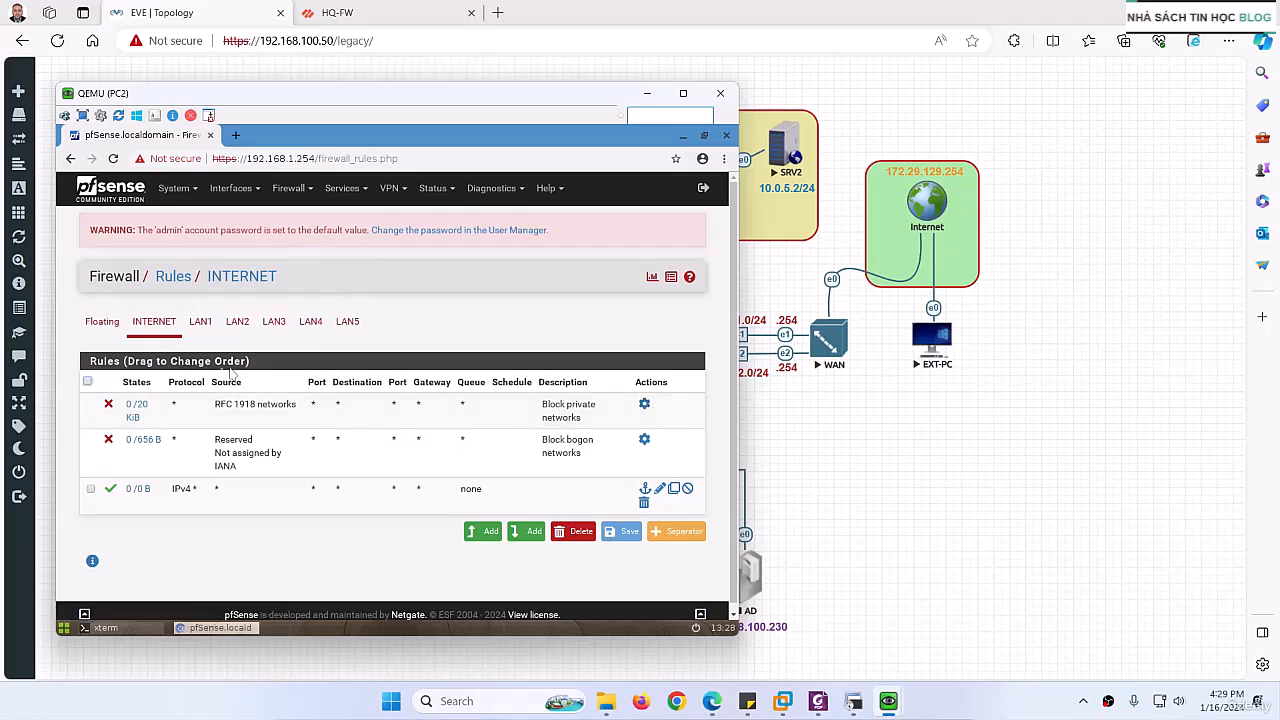
Step: Try to delete the private-network block rule from the INTERNET firewall rules
mouse_move(136, 410)
left_click(573, 531)
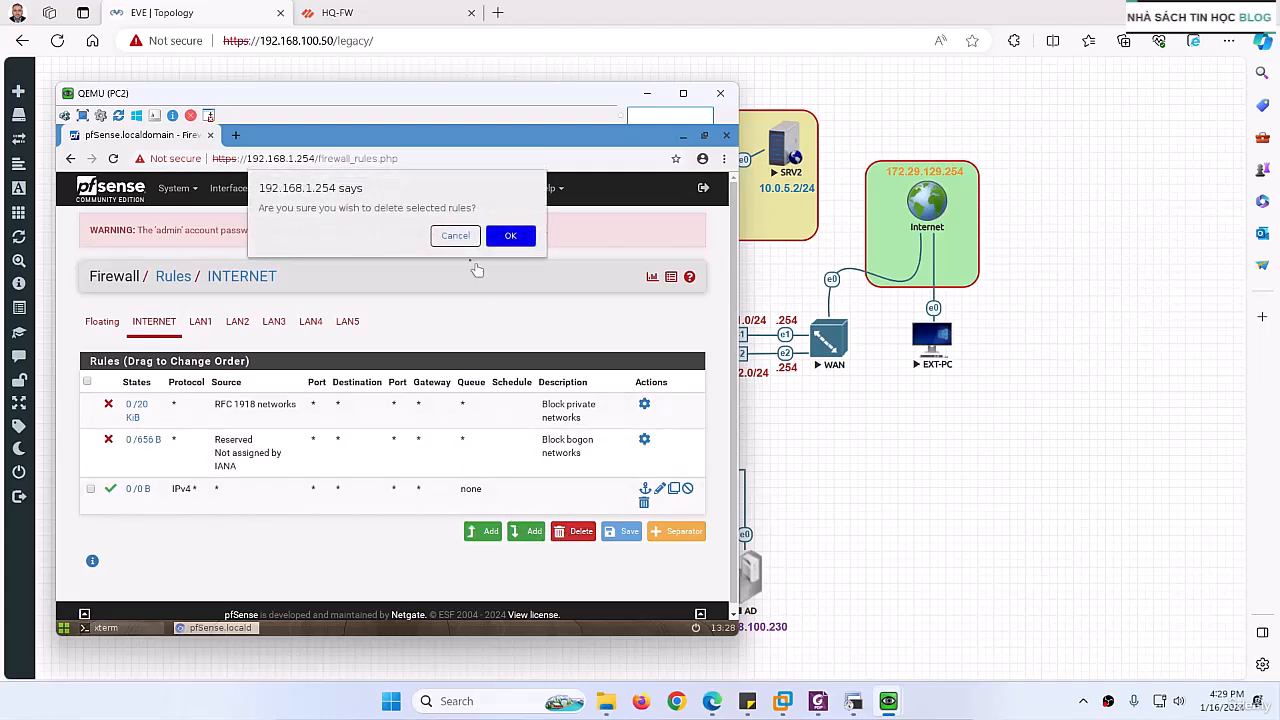
left_click(510, 236)
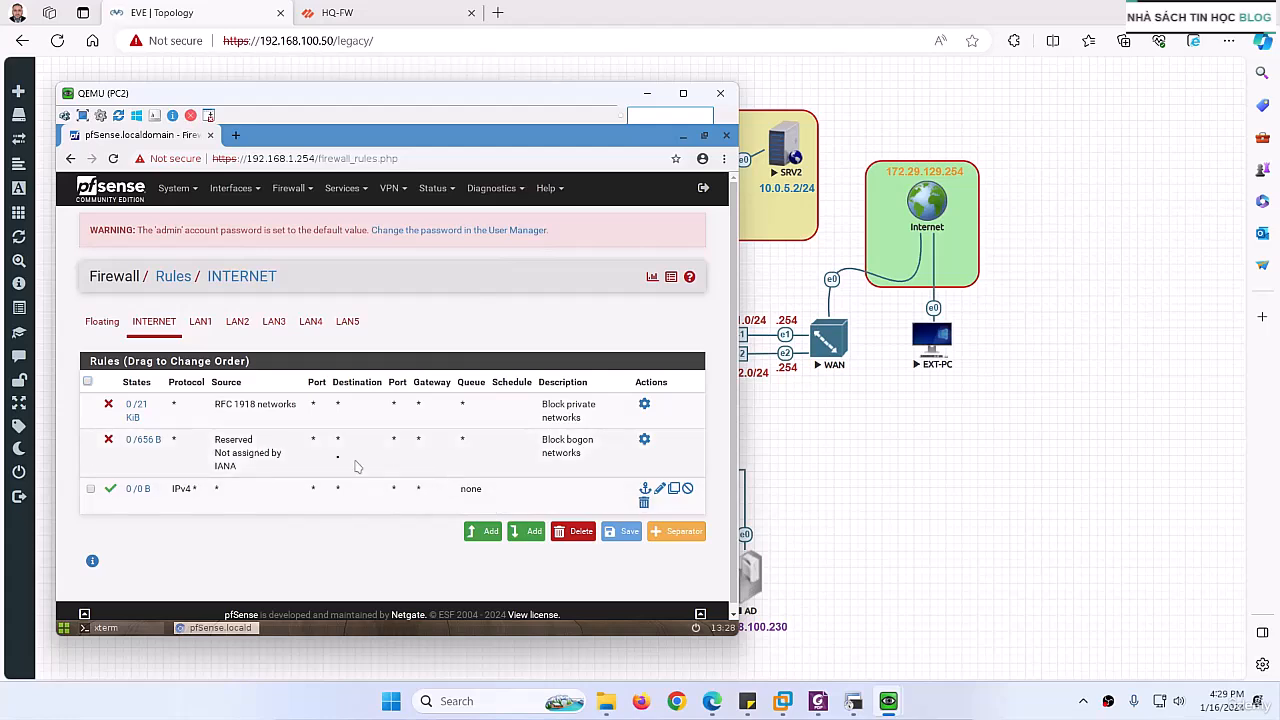
left_click(565, 536)
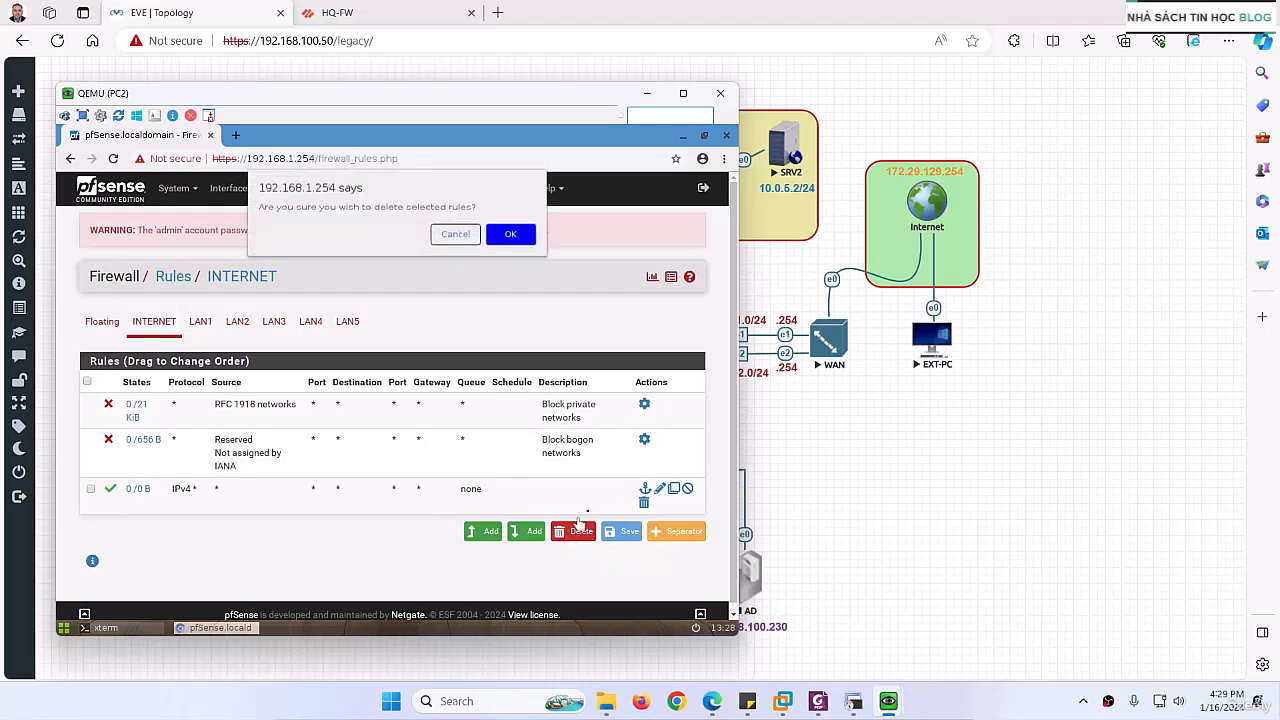
left_click(515, 238)
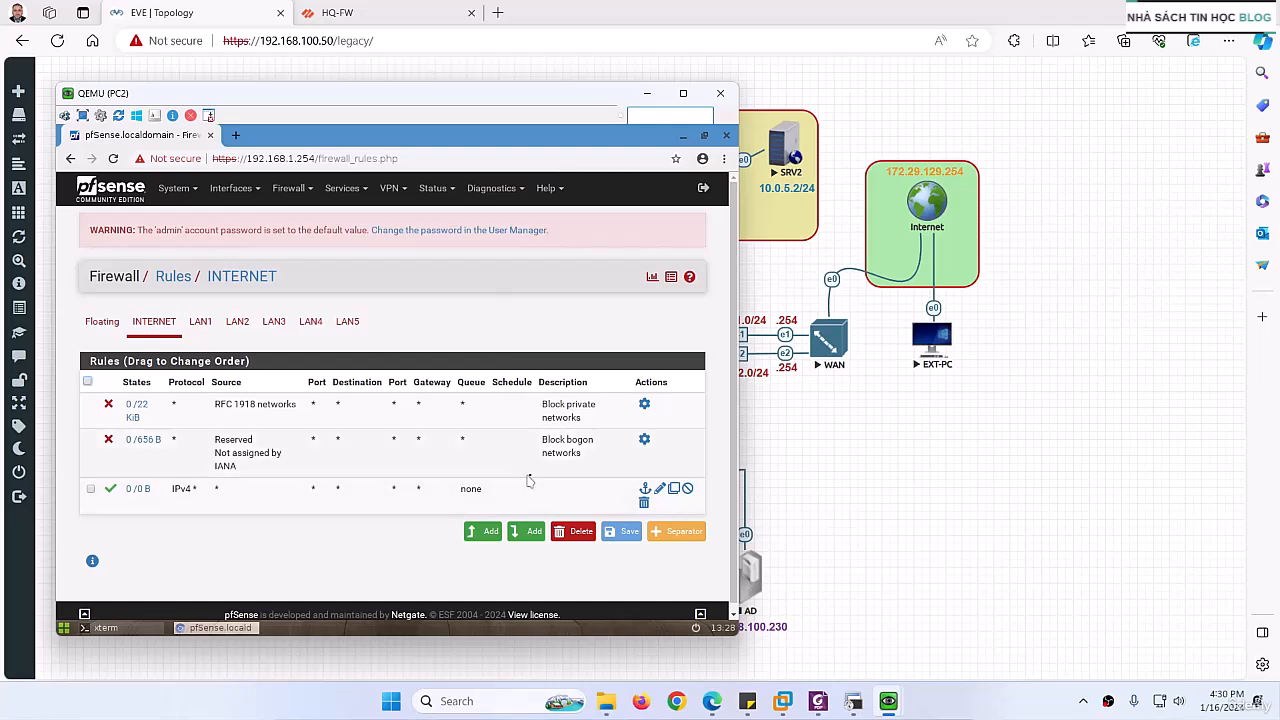
Step: Disable blocking of private and bogon networks on the Internet interface, apply the change and reopen the firewall rules
left_click(645, 407)
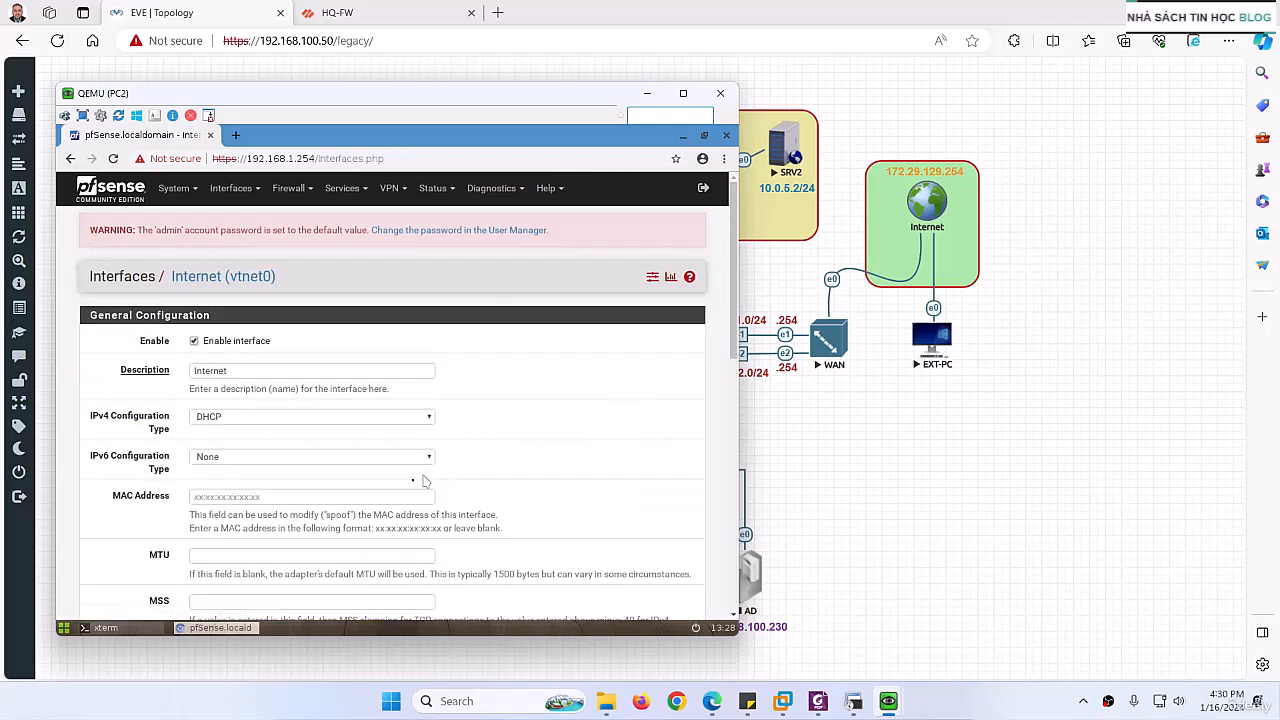
scroll(242, 533, "down", 3)
scroll(242, 533, "down", 5)
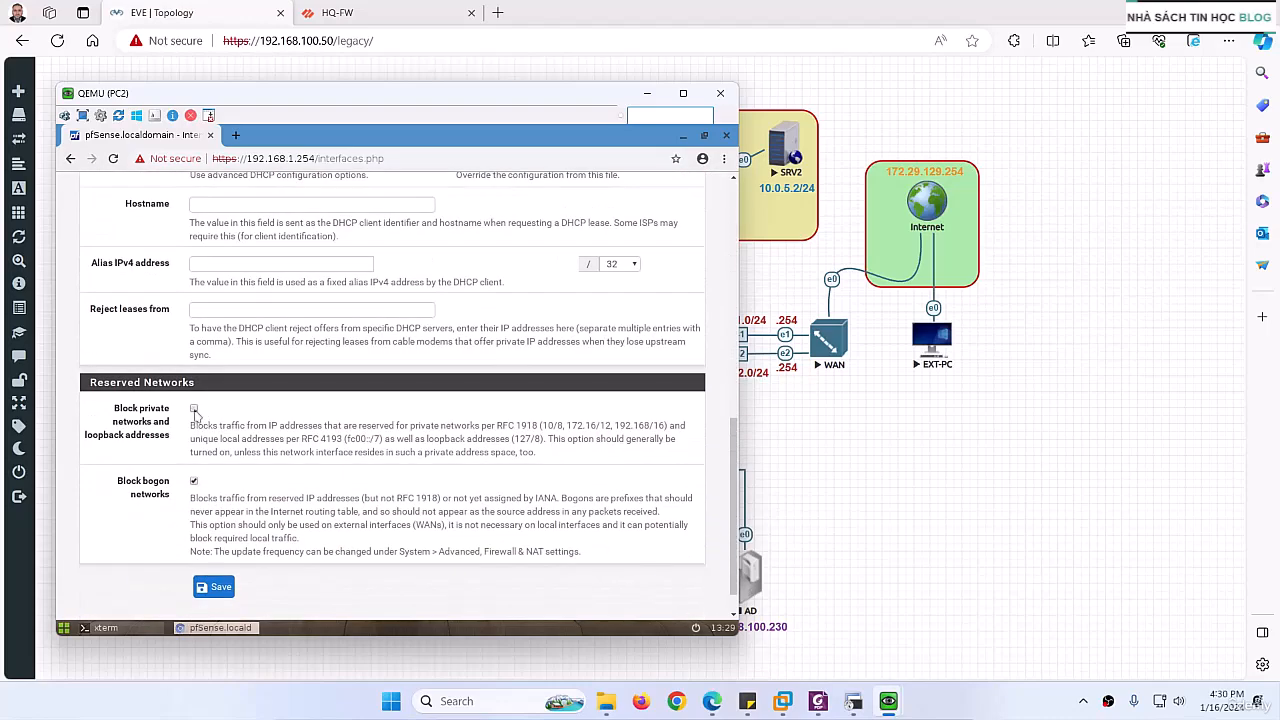
left_click(214, 587)
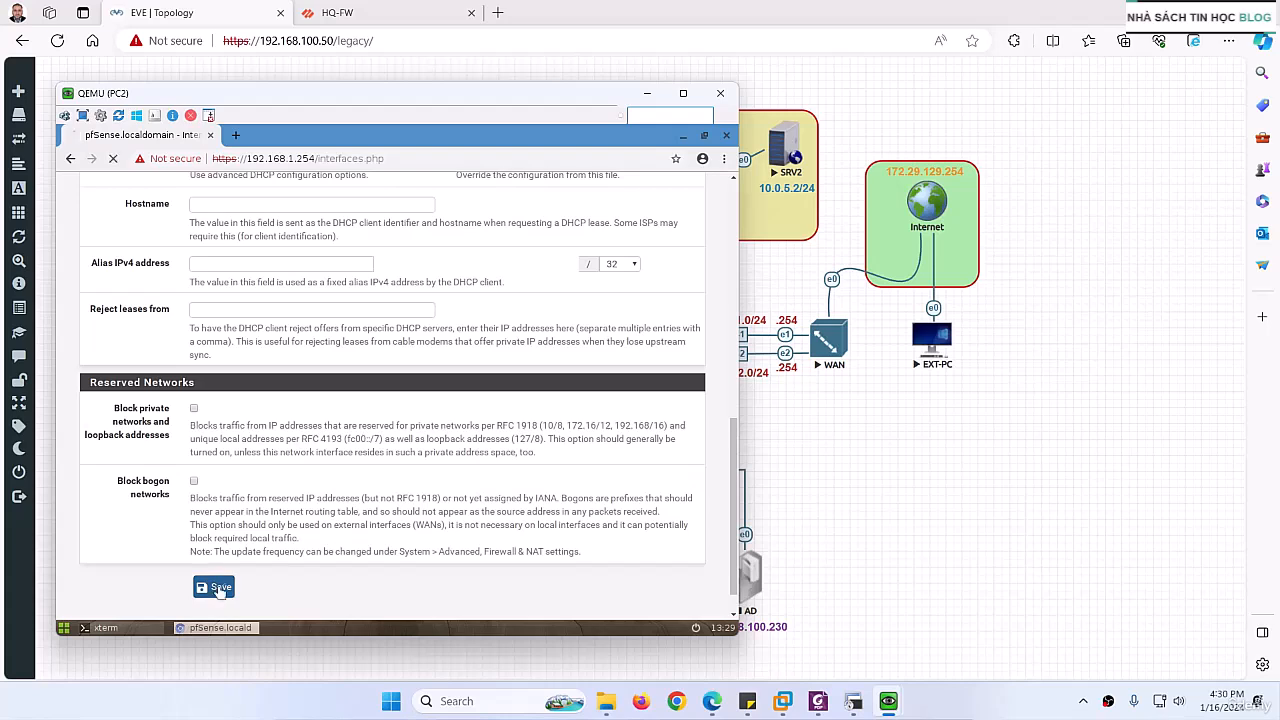
left_click(636, 336)
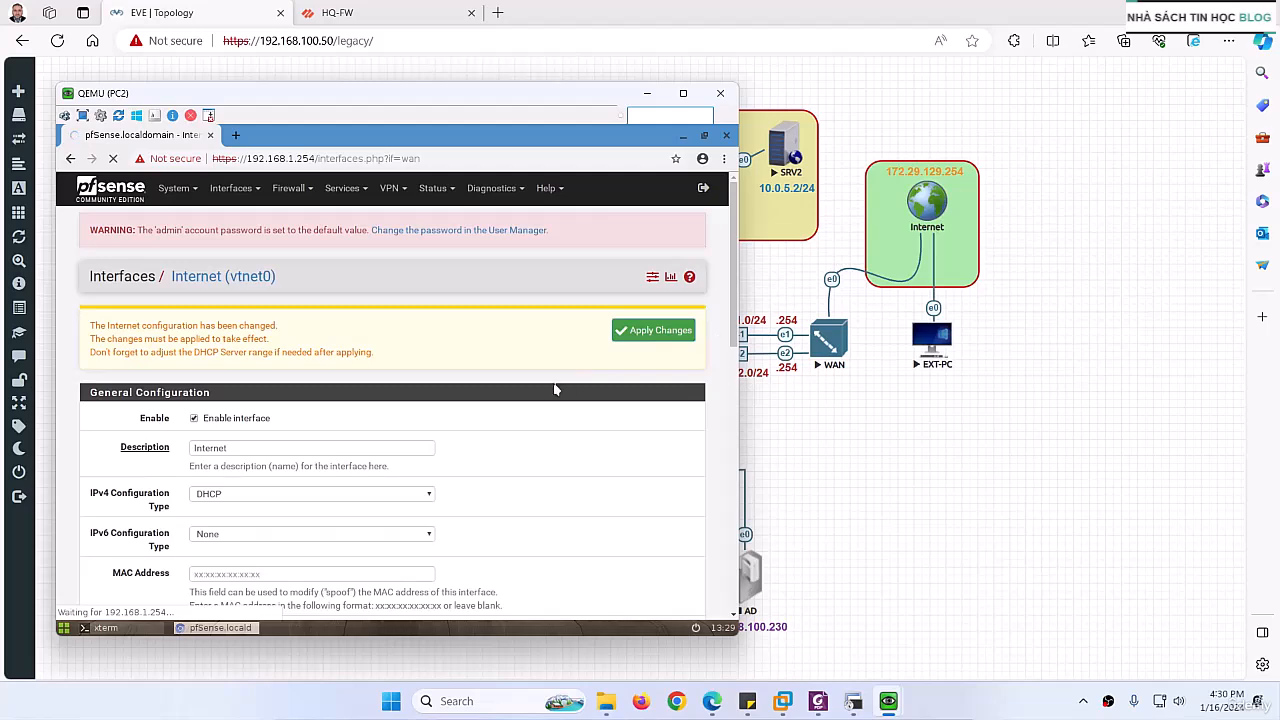
scroll(555, 389, "down", 3)
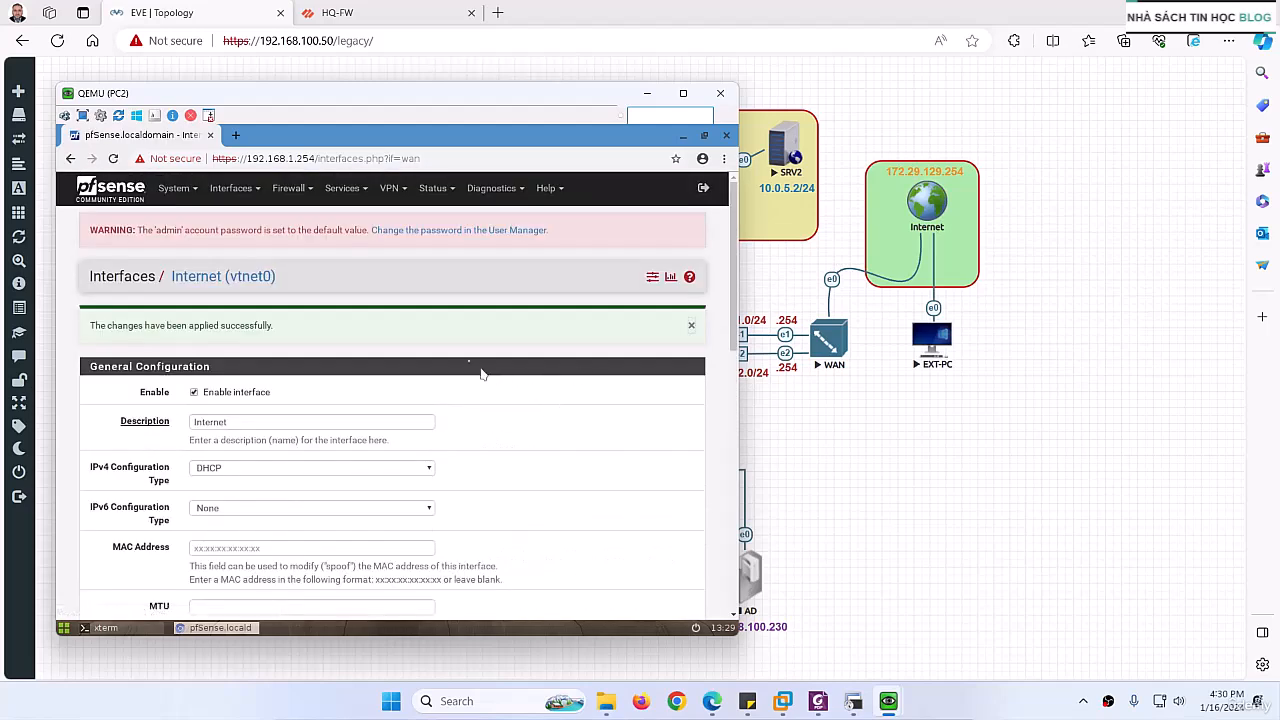
left_click(297, 190)
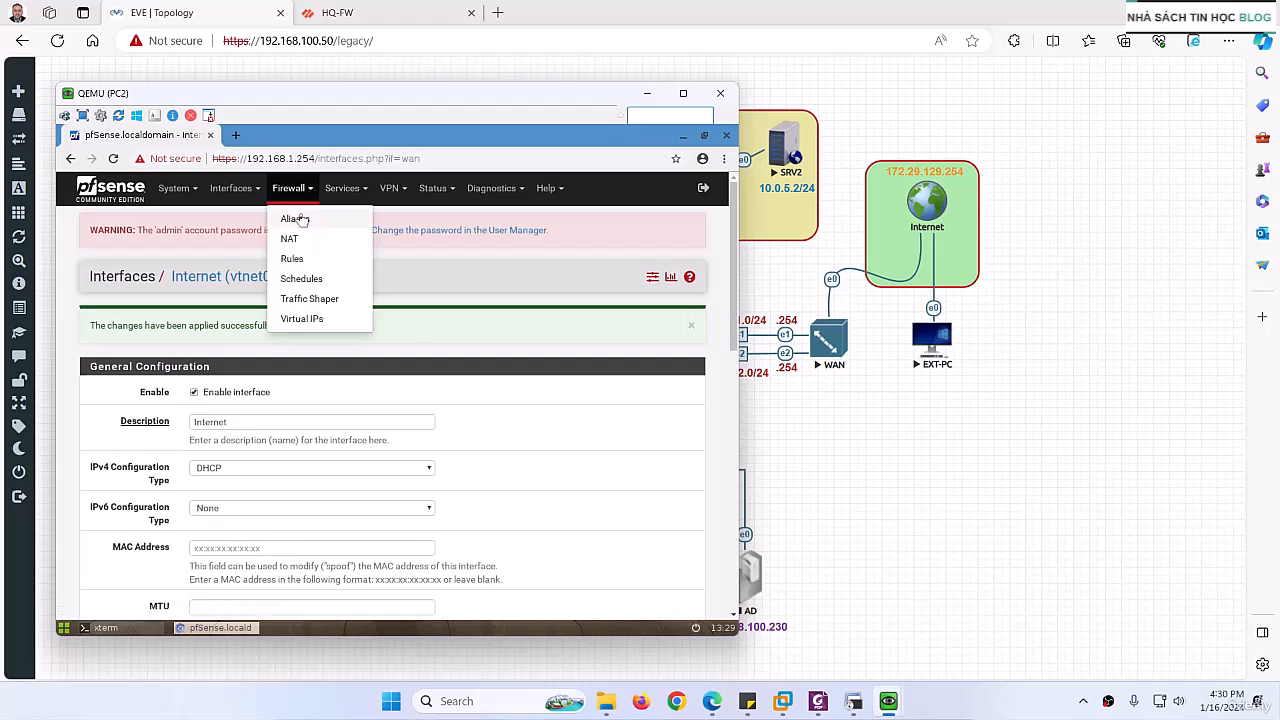
left_click(292, 259)
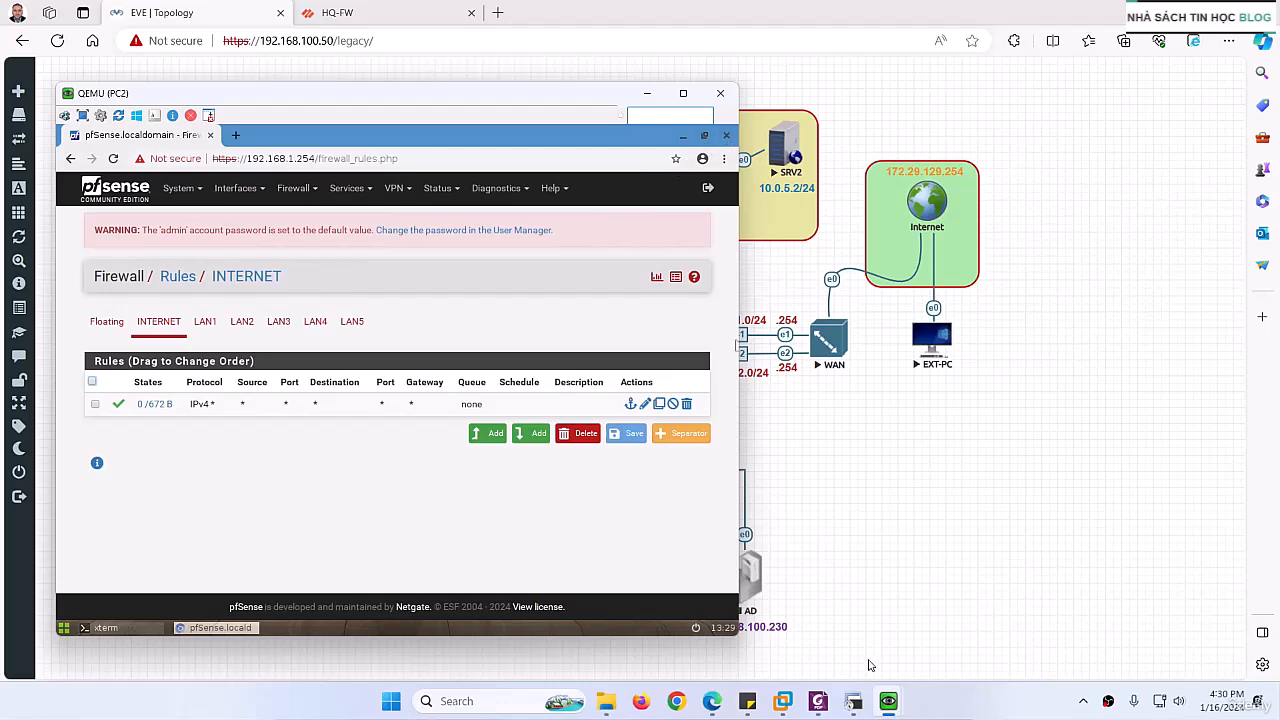
Step: Switch to EXT-PC's console, stop the running ping to 192.168.1.254 and minimize the terminal
mouse_move(884, 700)
left_click(887, 625)
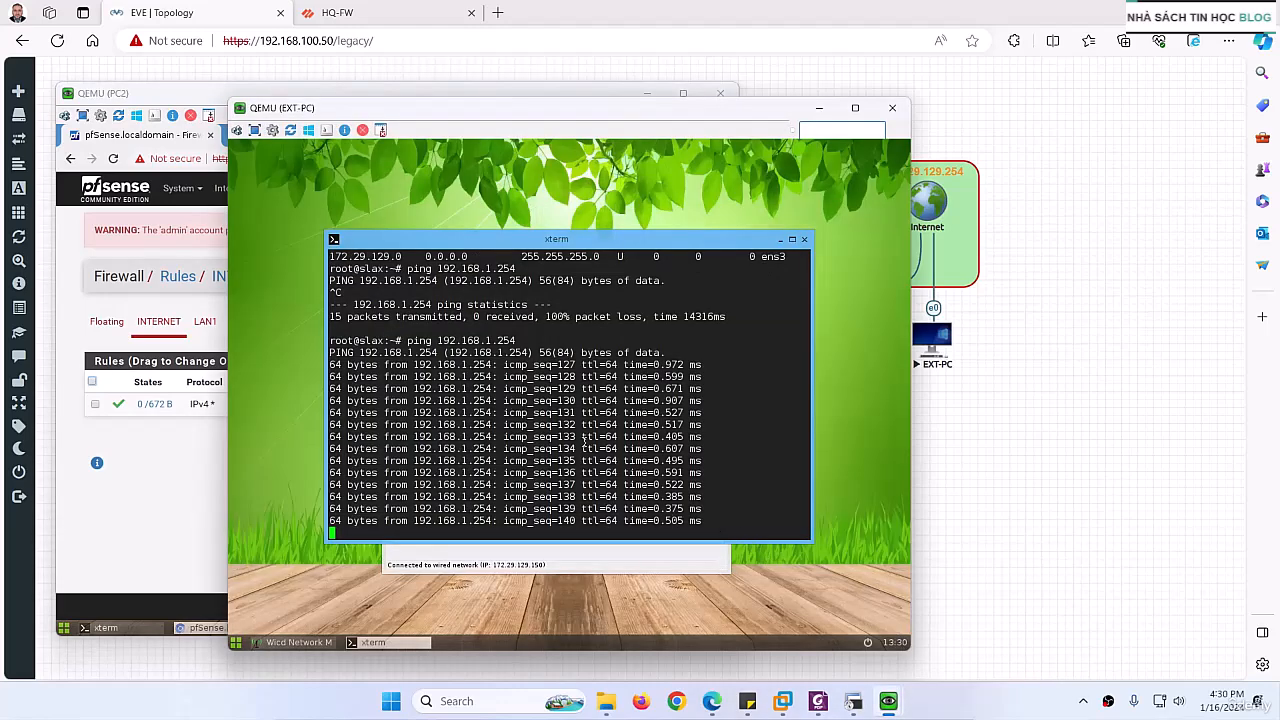
key("ctrl+c")
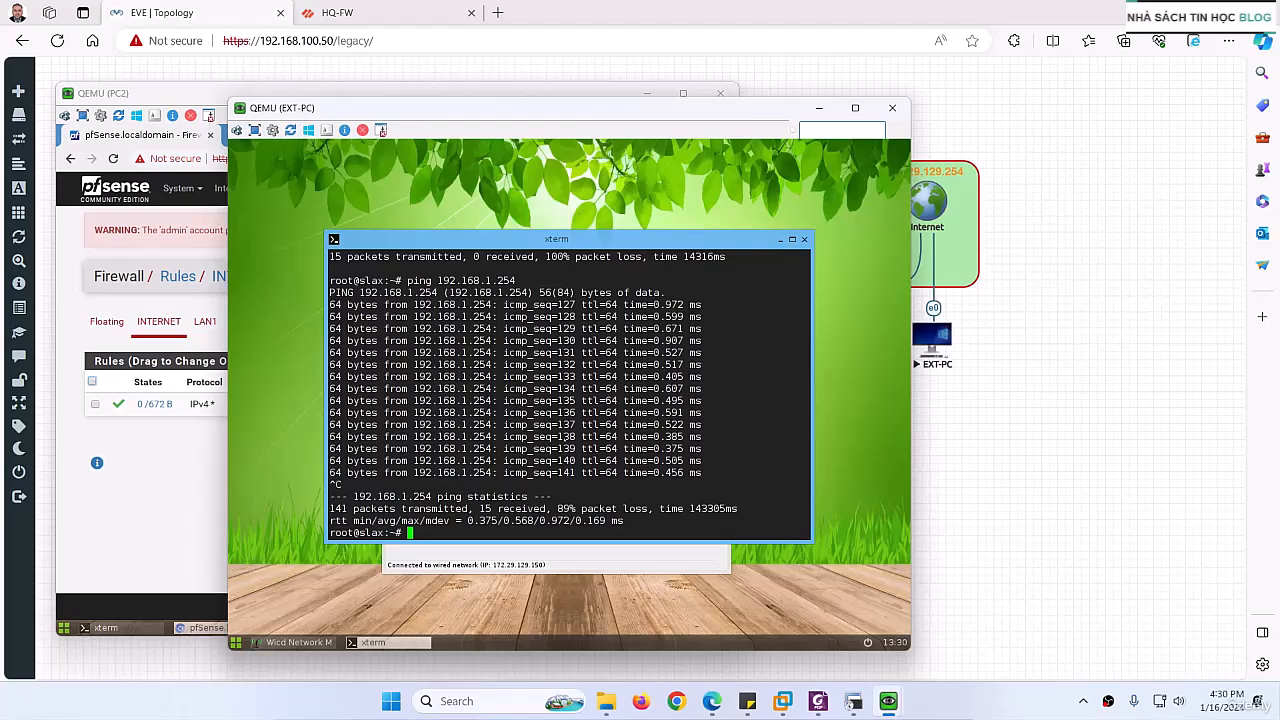
left_click(298, 642)
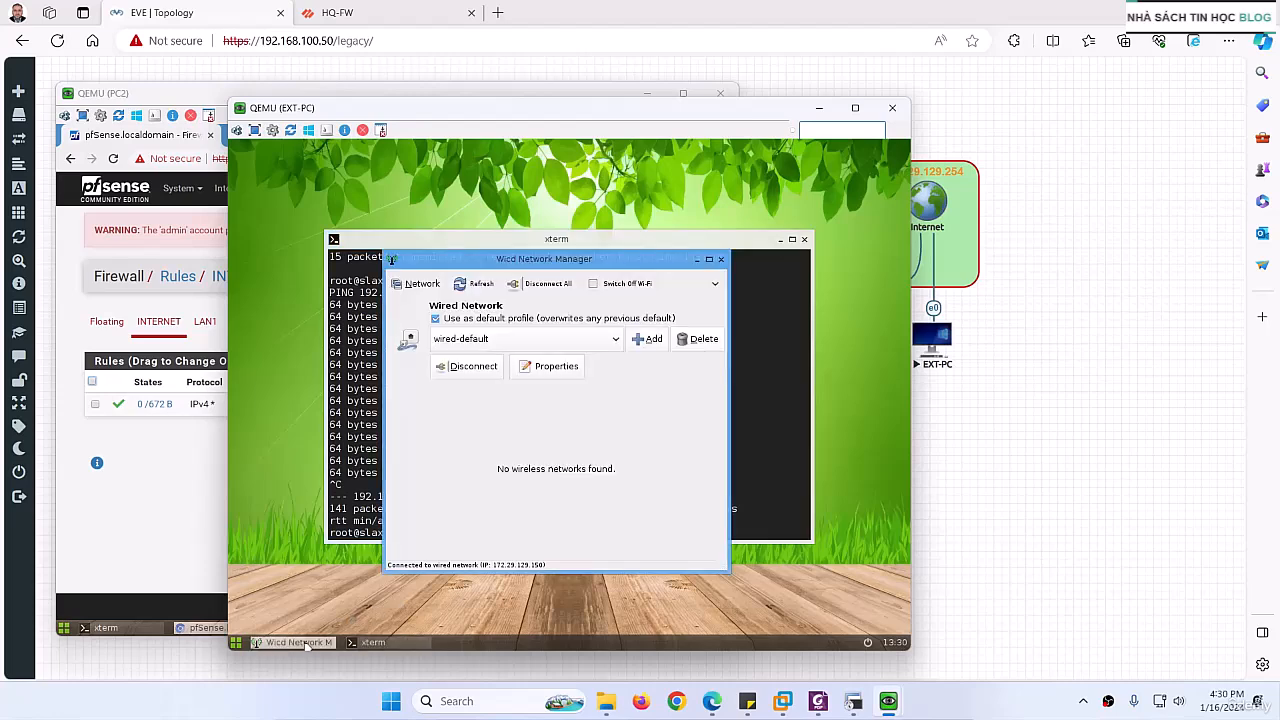
left_click(372, 643)
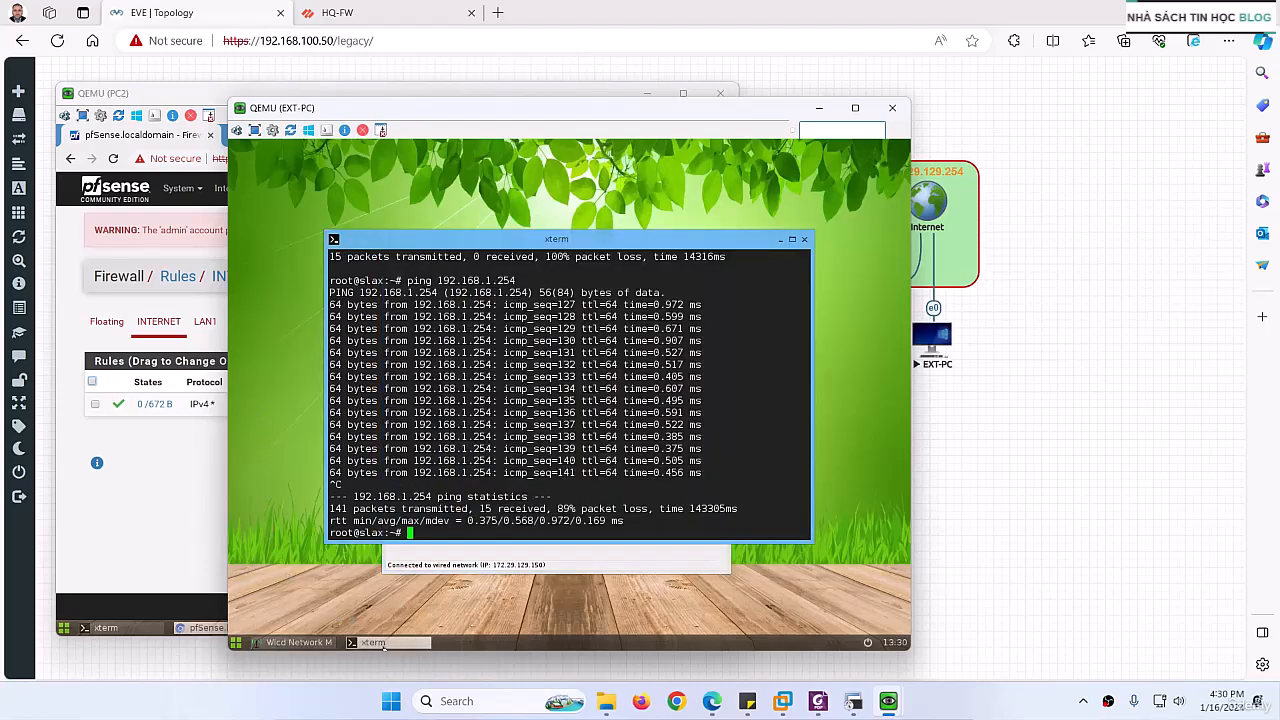
left_click(374, 645)
Step: Open EXT-PC's web browser and load 192.168.1.50 to test access to the first web server
right_click(316, 377)
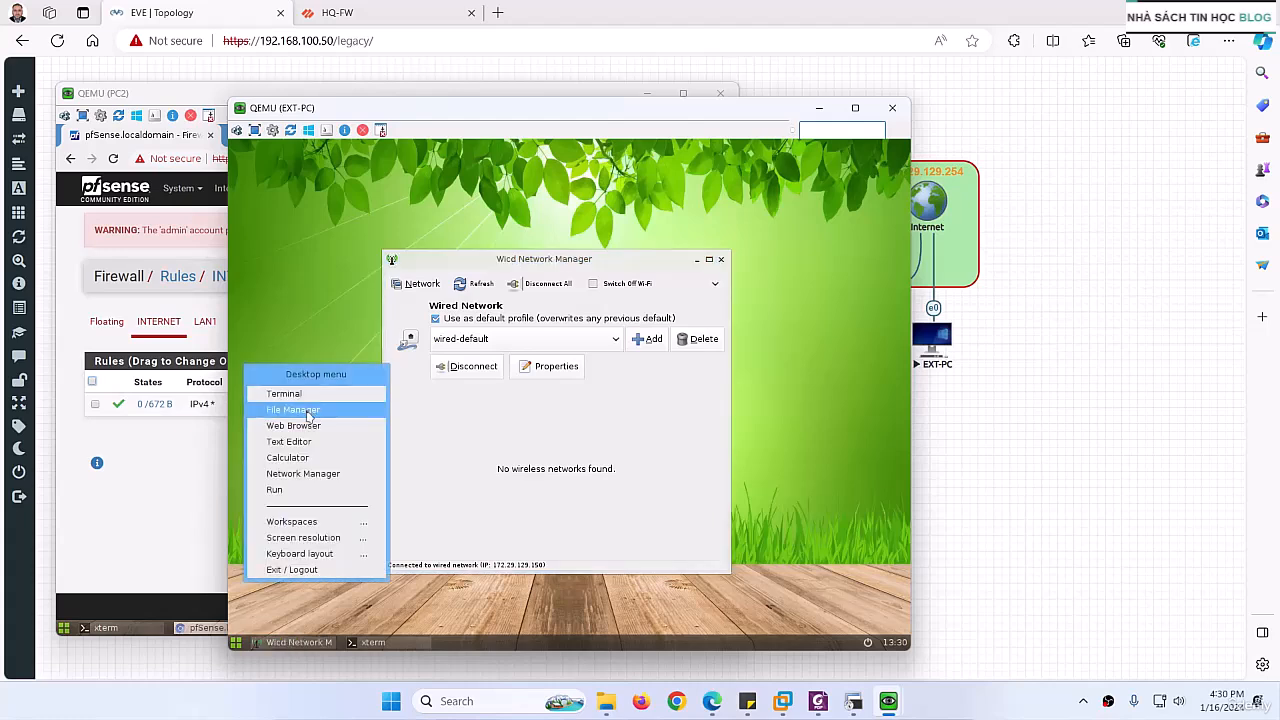
left_click(293, 425)
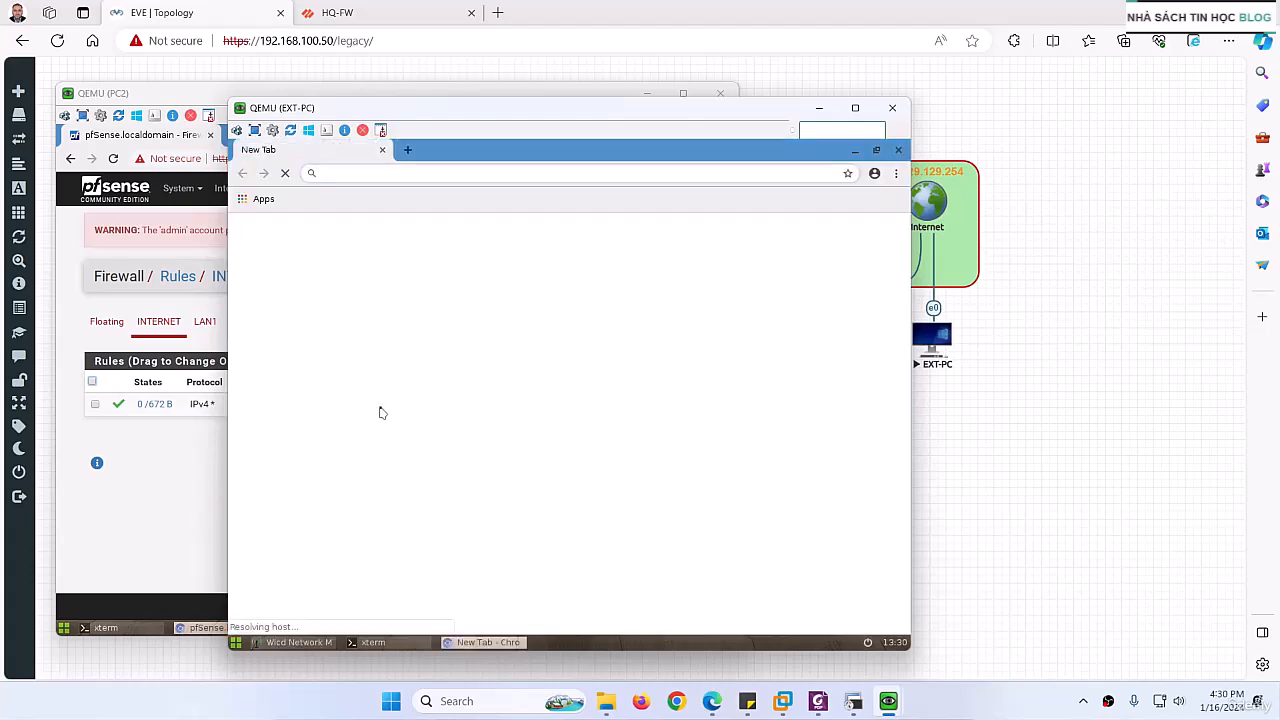
type("19")
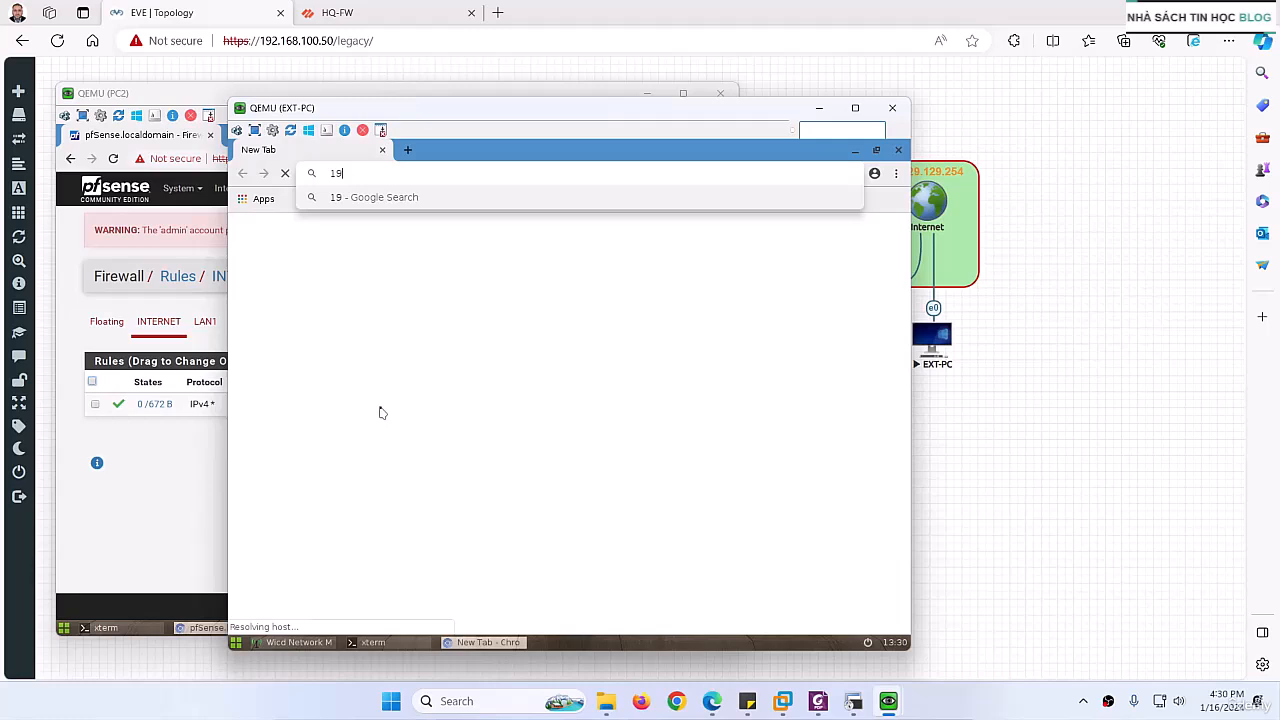
type("2.168.1.")
key("ctrl+a")
type("50")
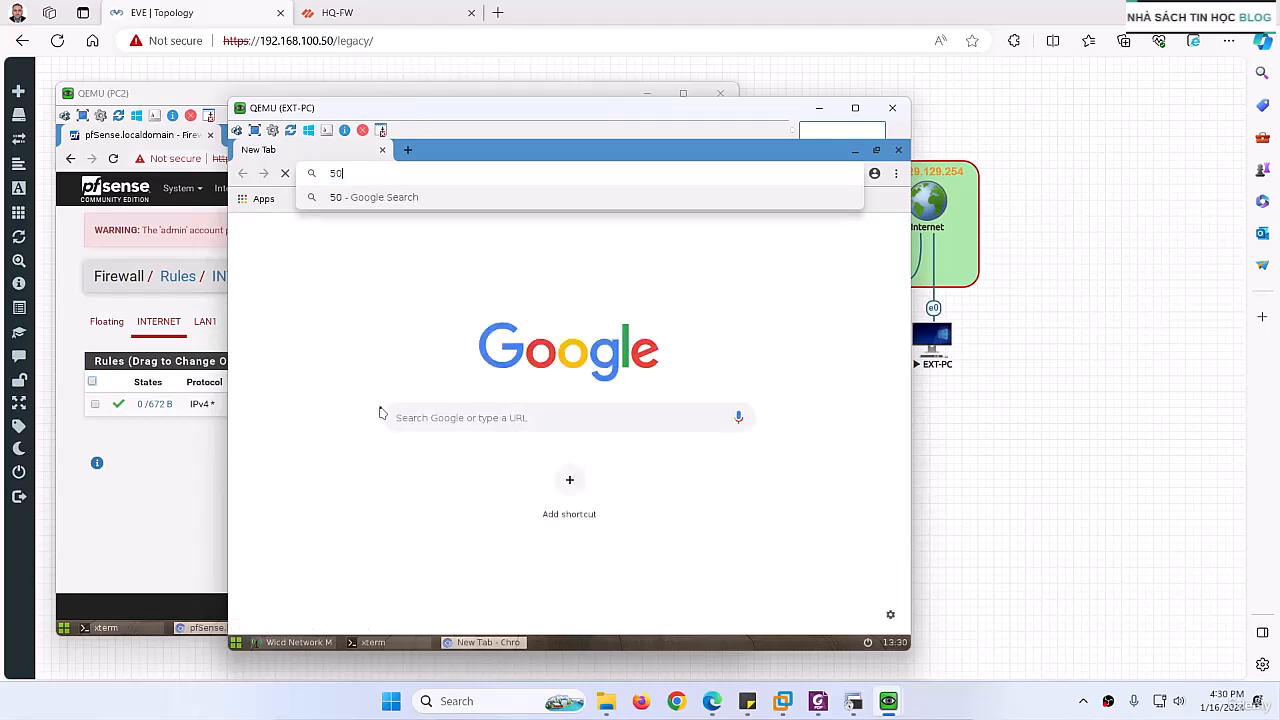
key("Return")
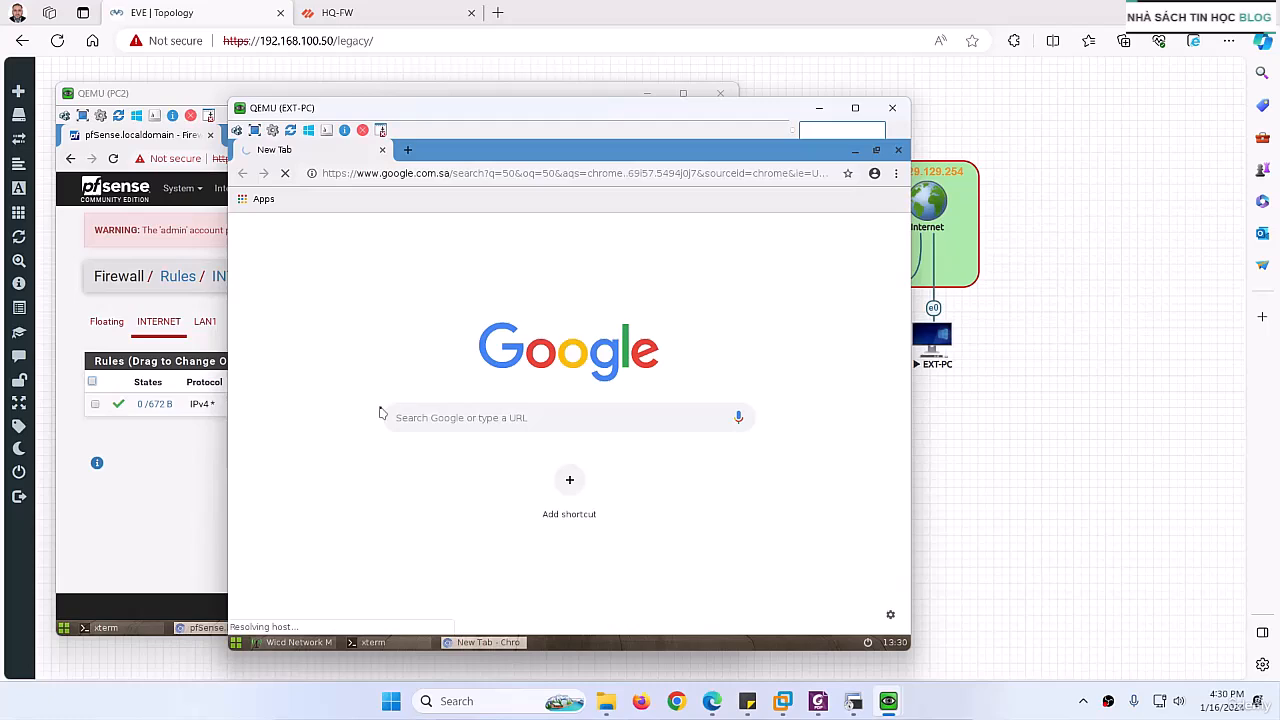
left_click(567, 172)
type("192.")
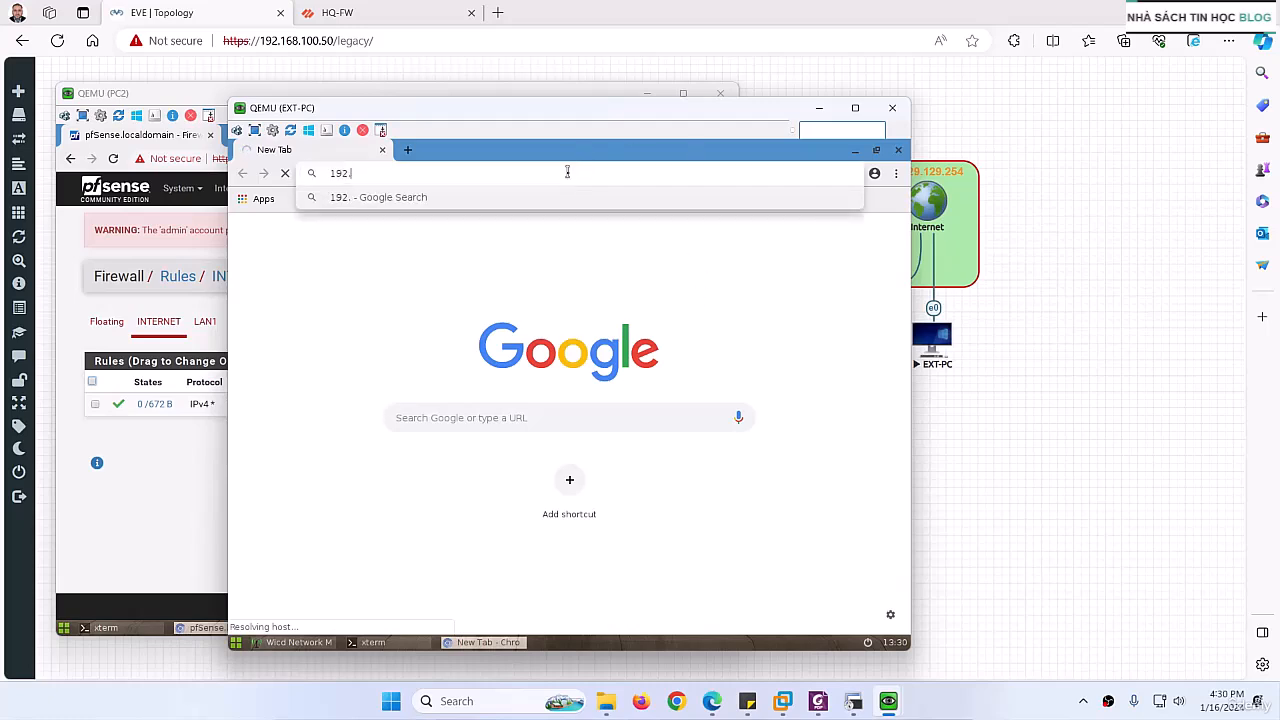
type("168.1.5")
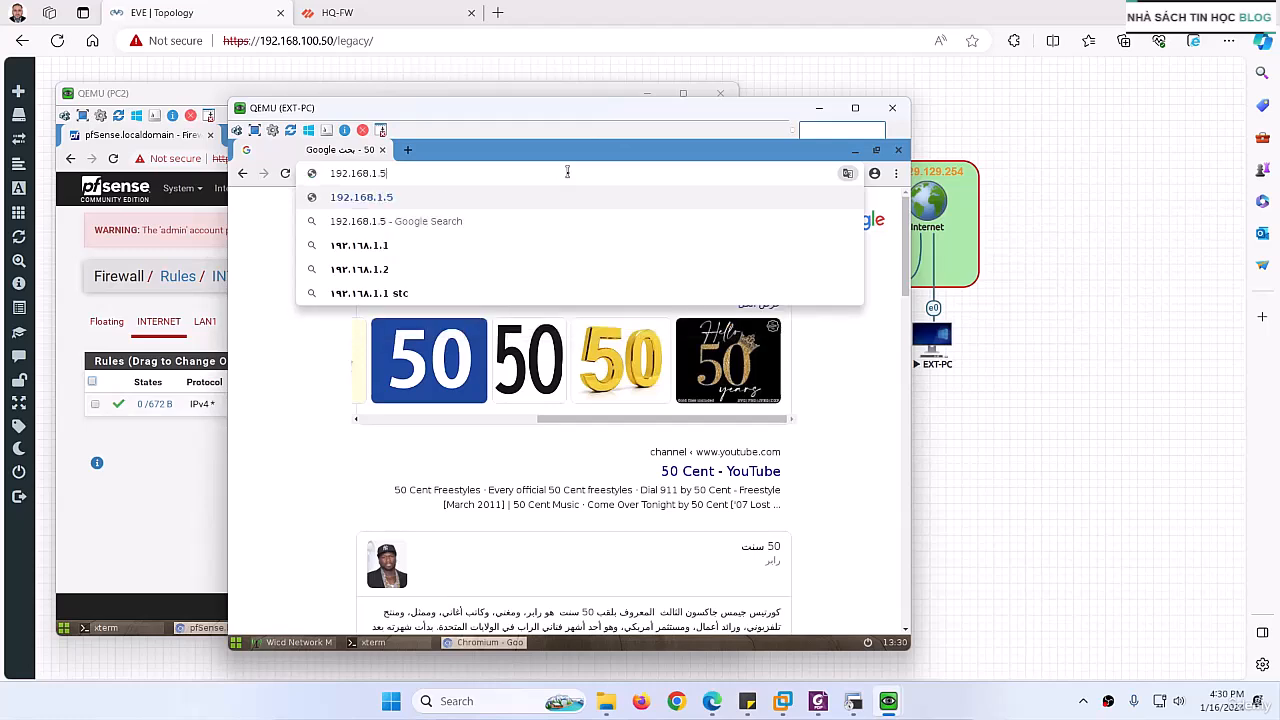
type("0")
key("Return")
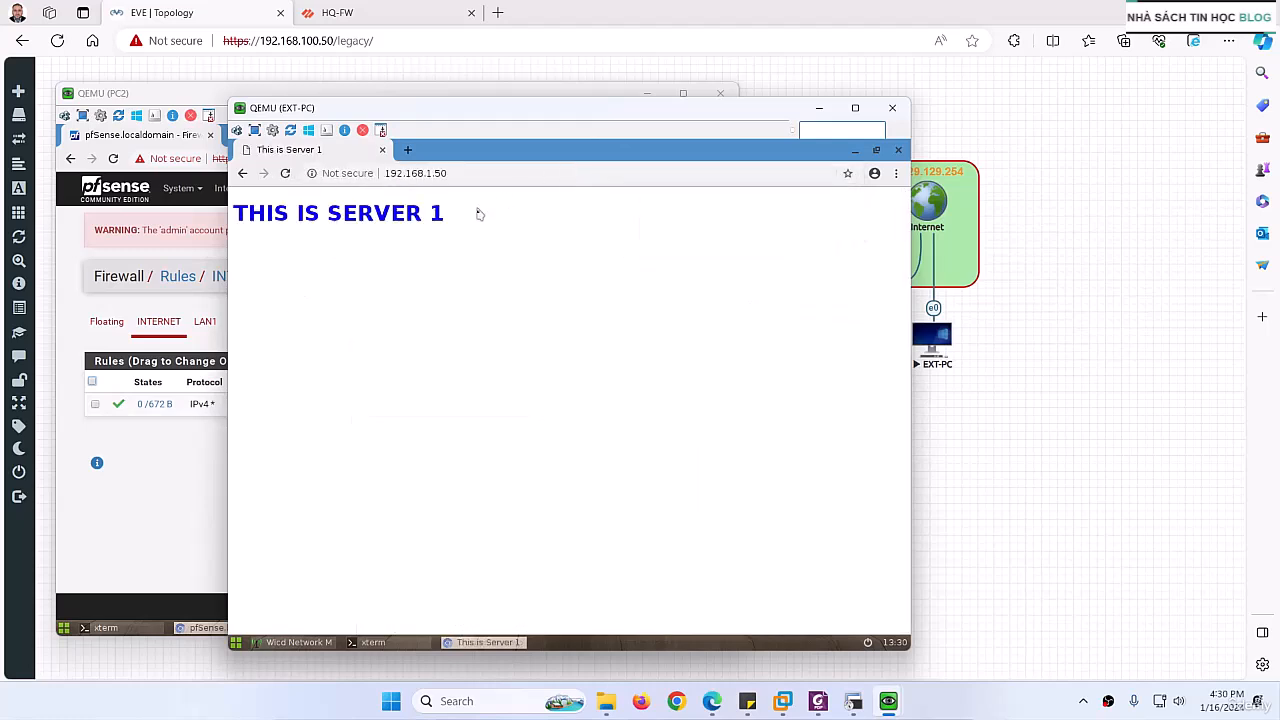
Step: Close PC2's console and move the EXT-PC window clear of the WAN and EXT-PC nodes in the topology
left_click(184, 95)
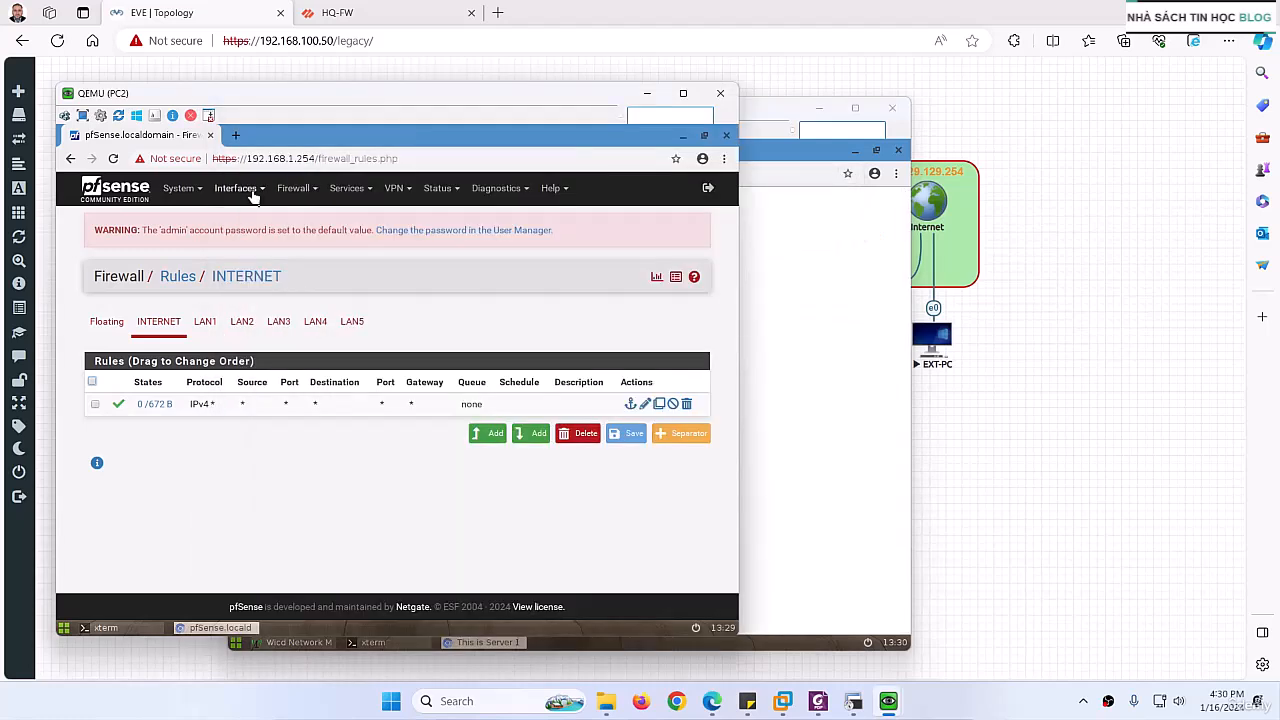
left_click(720, 93)
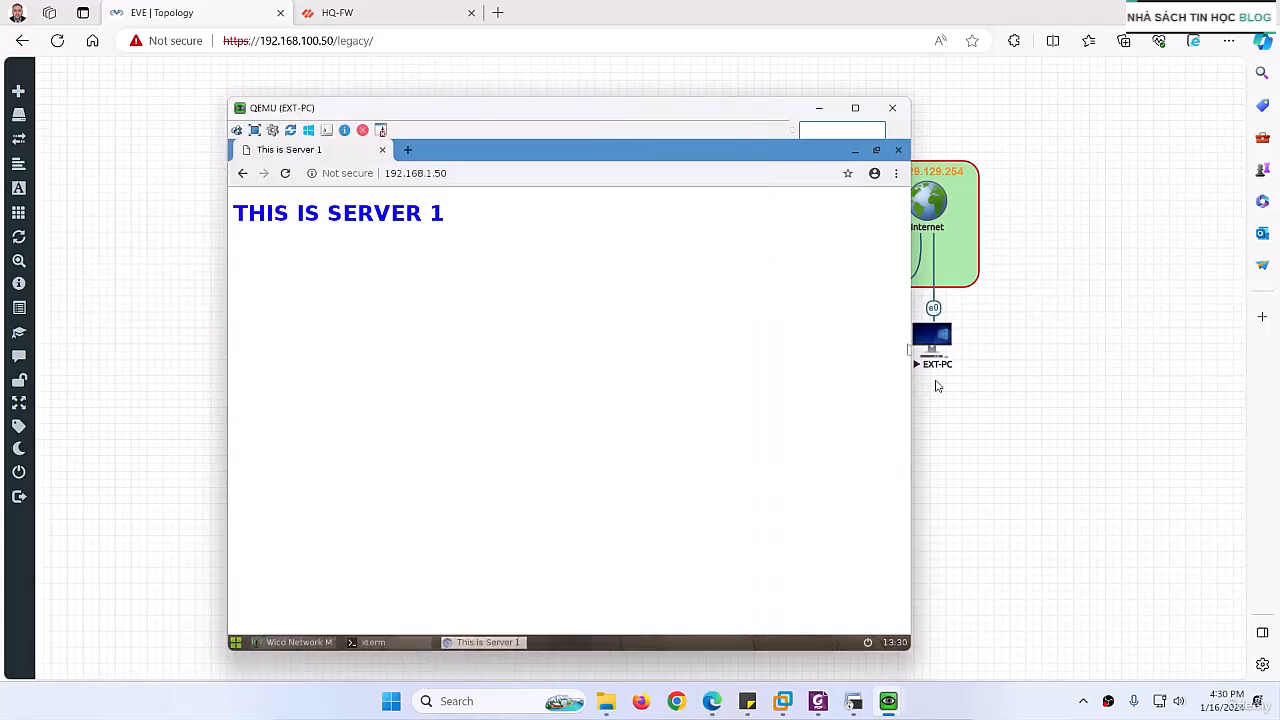
left_click_drag(640, 108, 460, 170)
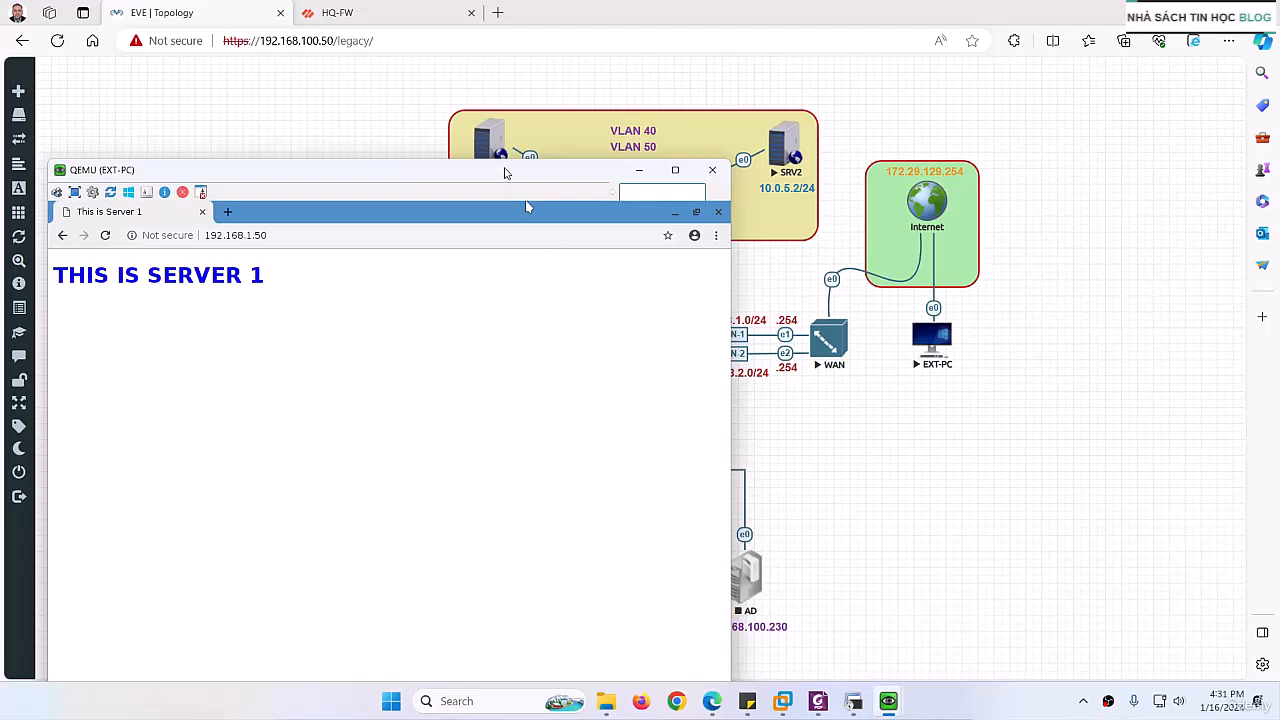
left_click_drag(505, 173, 548, 154)
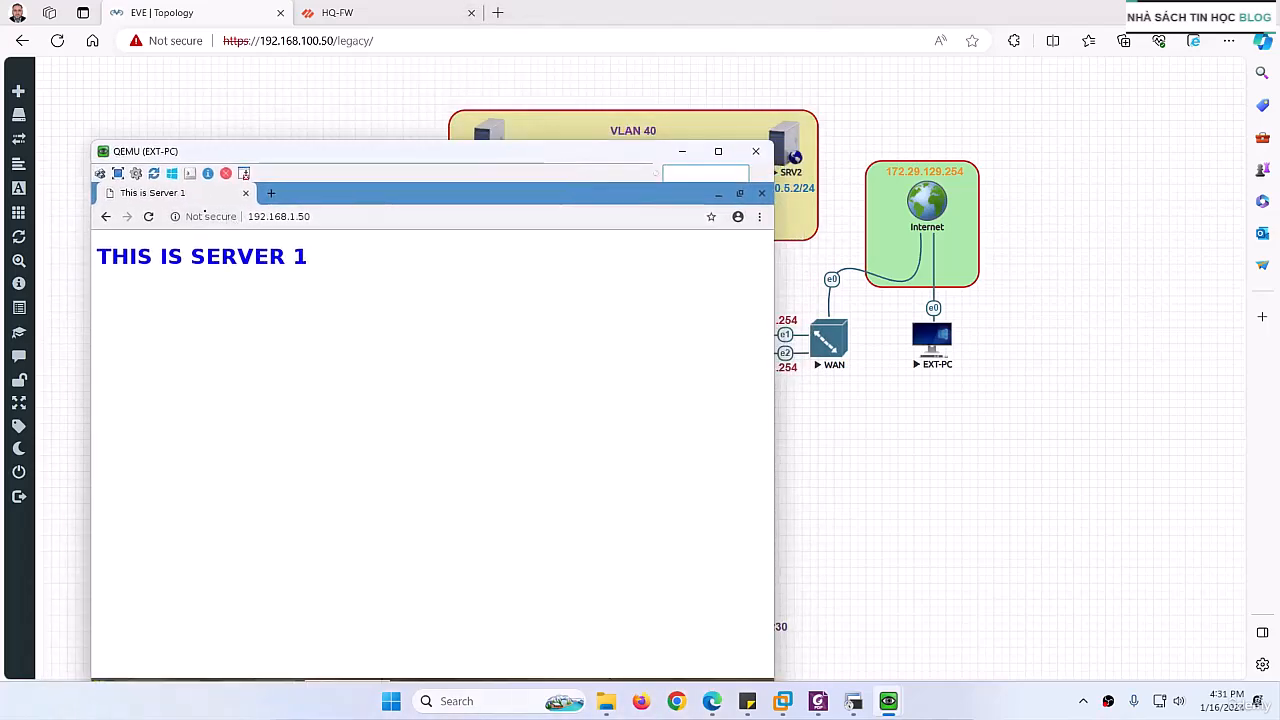
Step: Switch to the HQ-FW page and refresh the NAT rules to check the hit count of the first 192.168.1.50 rule
left_click(340, 14)
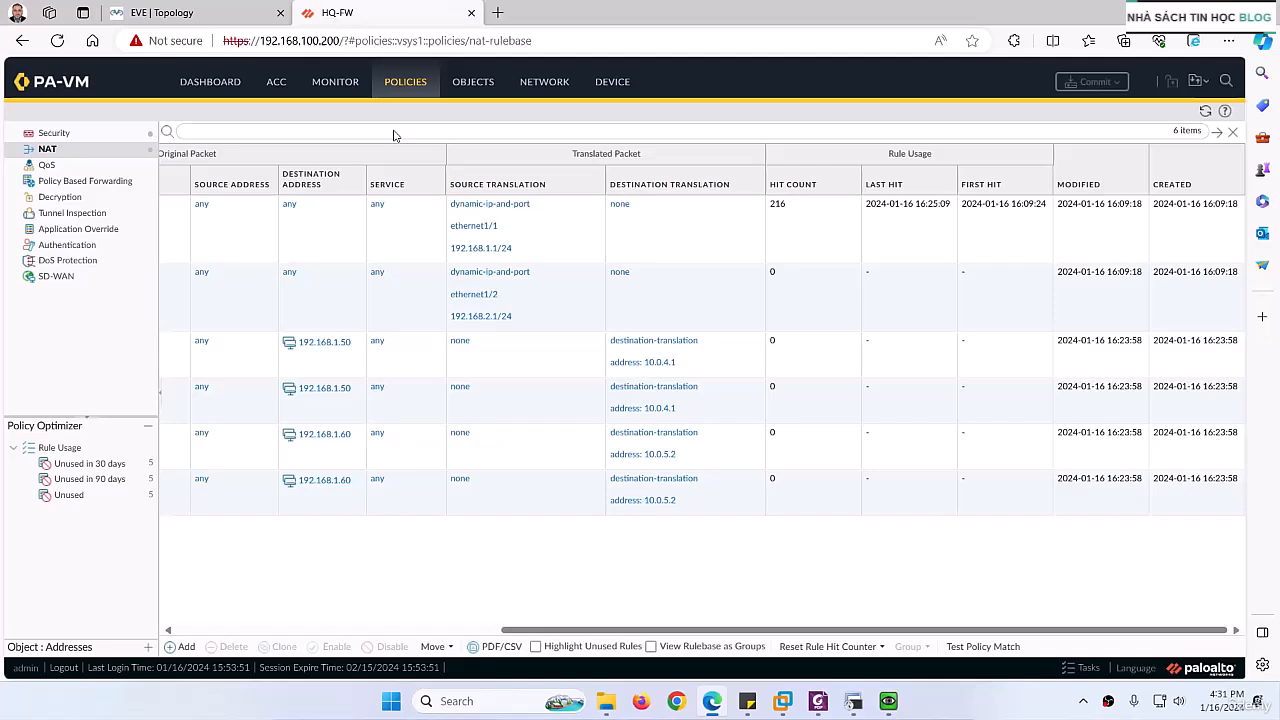
left_click(1206, 112)
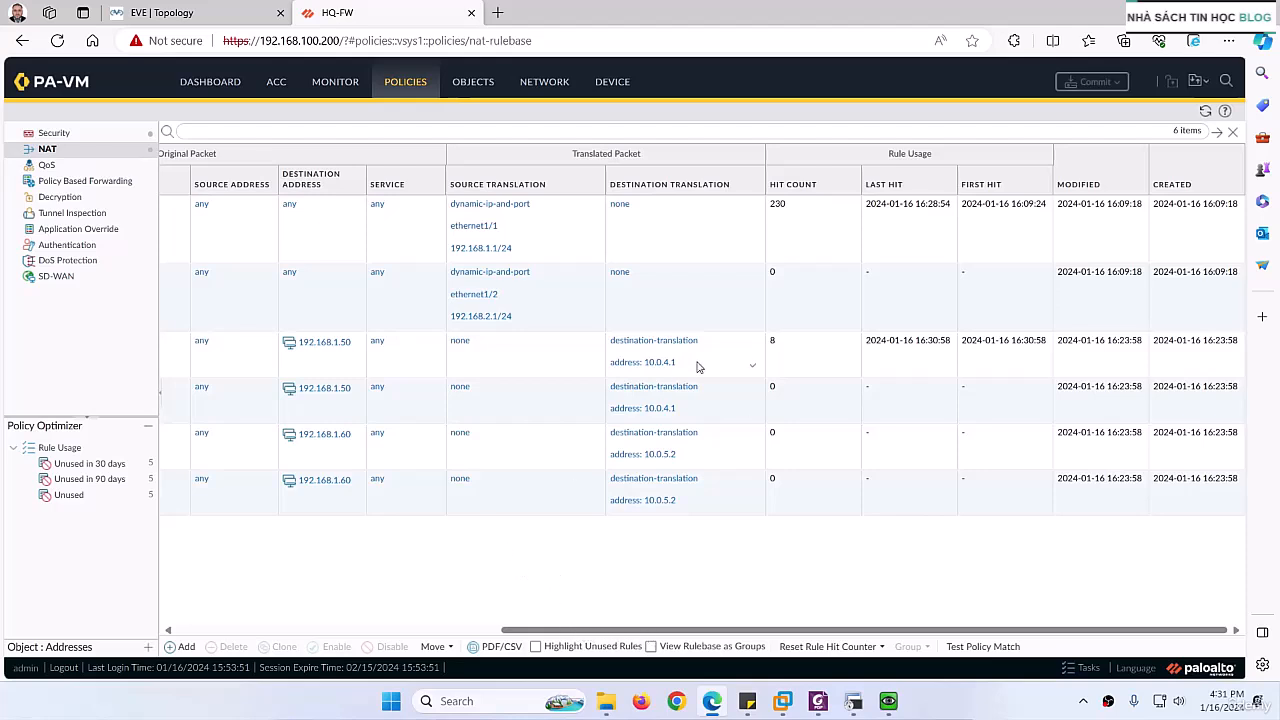
left_click(784, 351)
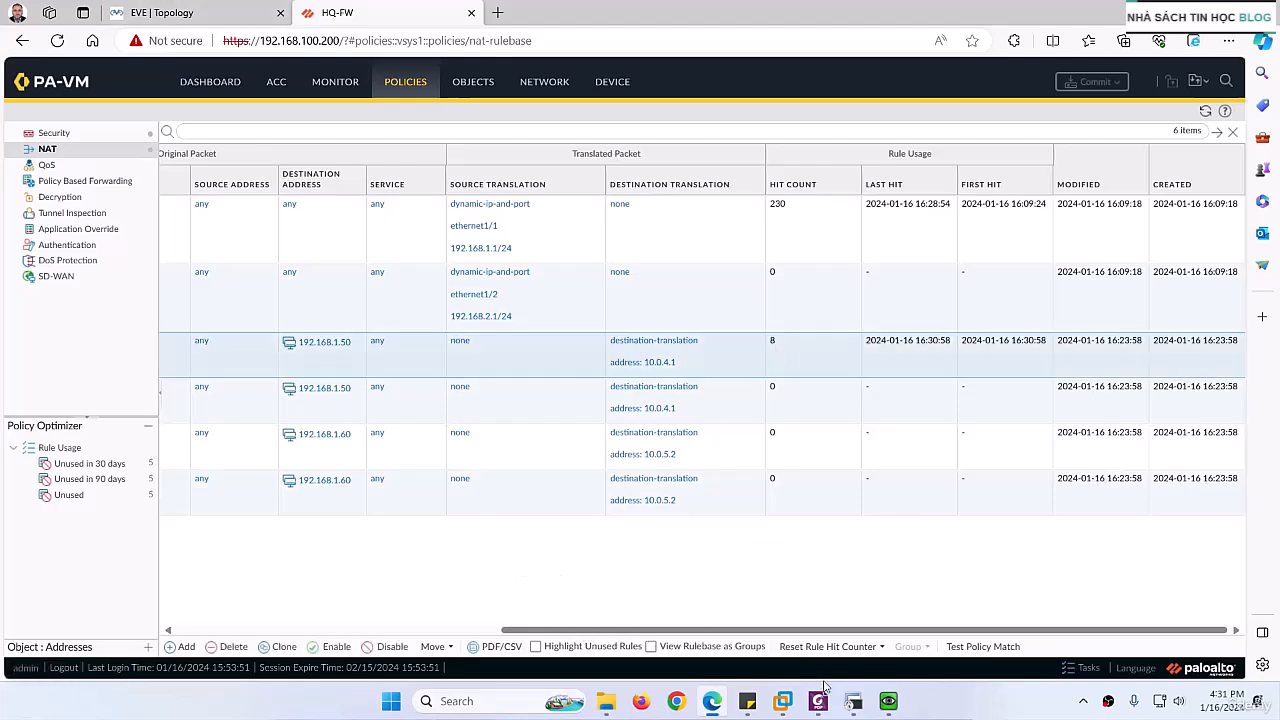
Step: Reload 192.168.1.50 on EXT-PC and refresh HQ-FW's NAT rules to recheck the hit count
mouse_move(888, 700)
left_click(950, 610)
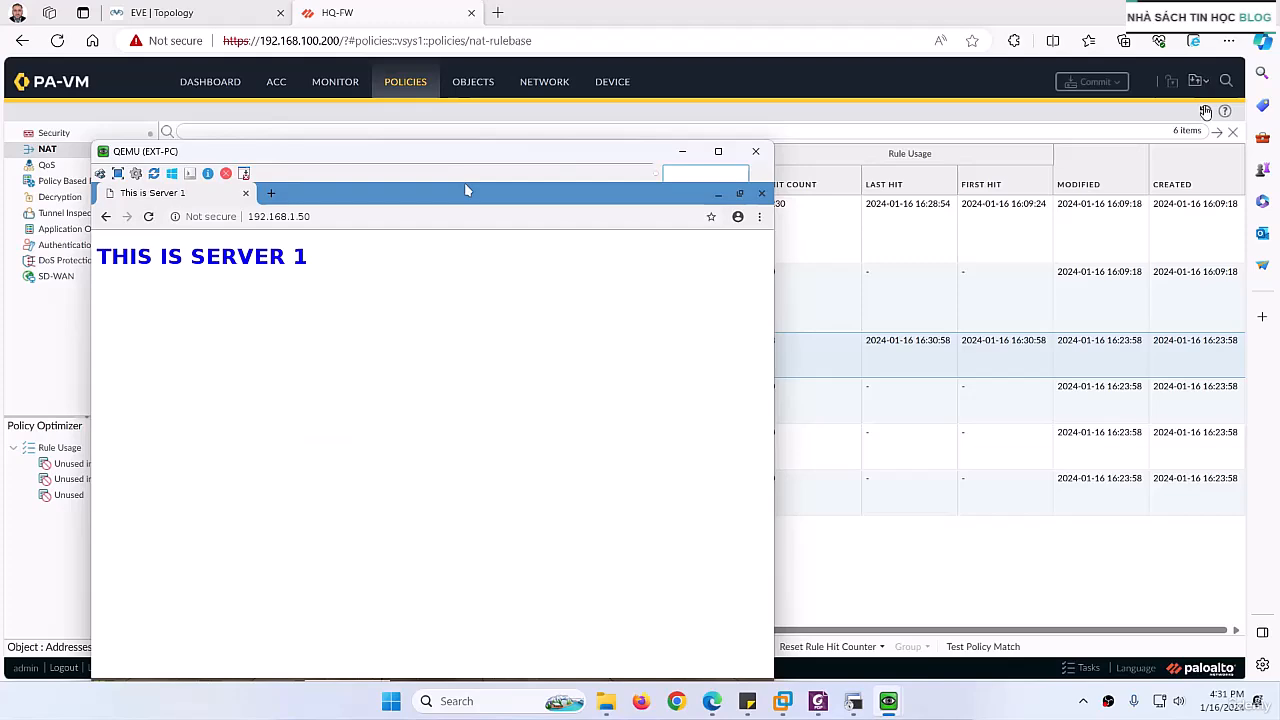
left_click(1205, 111)
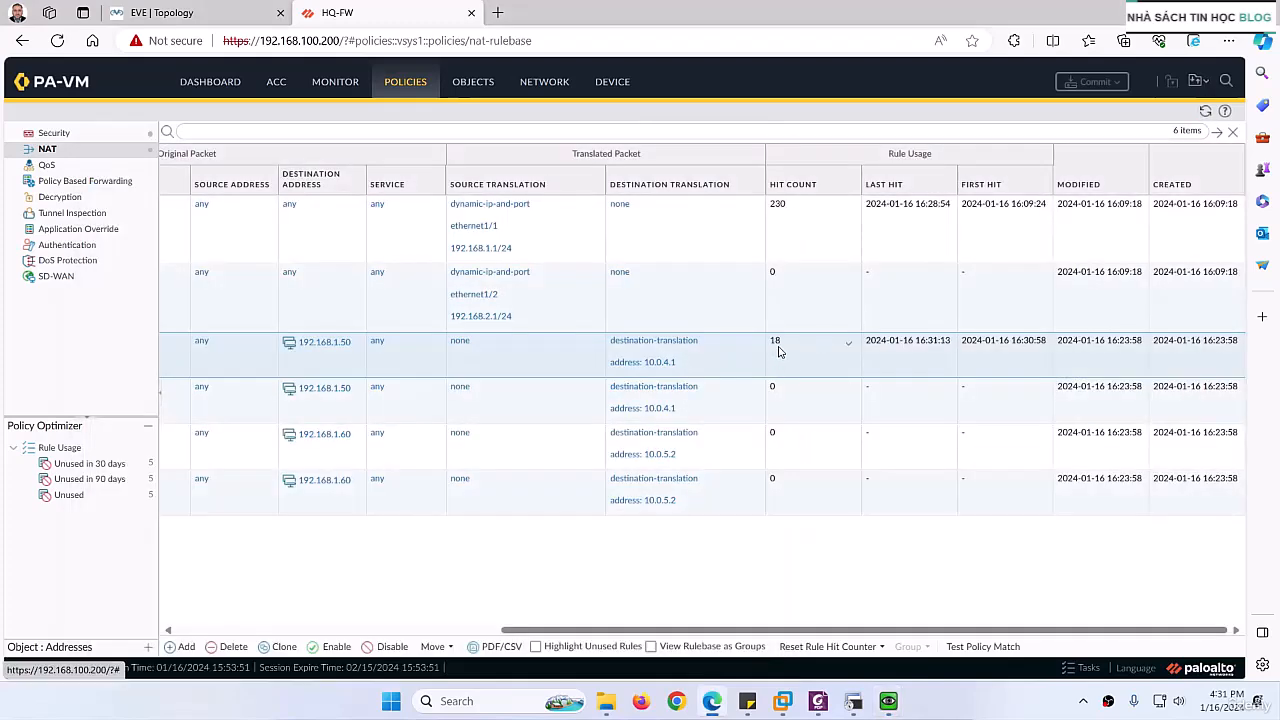
Step: Open the security policy rules and check the rule usage of the Internet_to_DMZ rule
left_click_drag(588, 625, 250, 592)
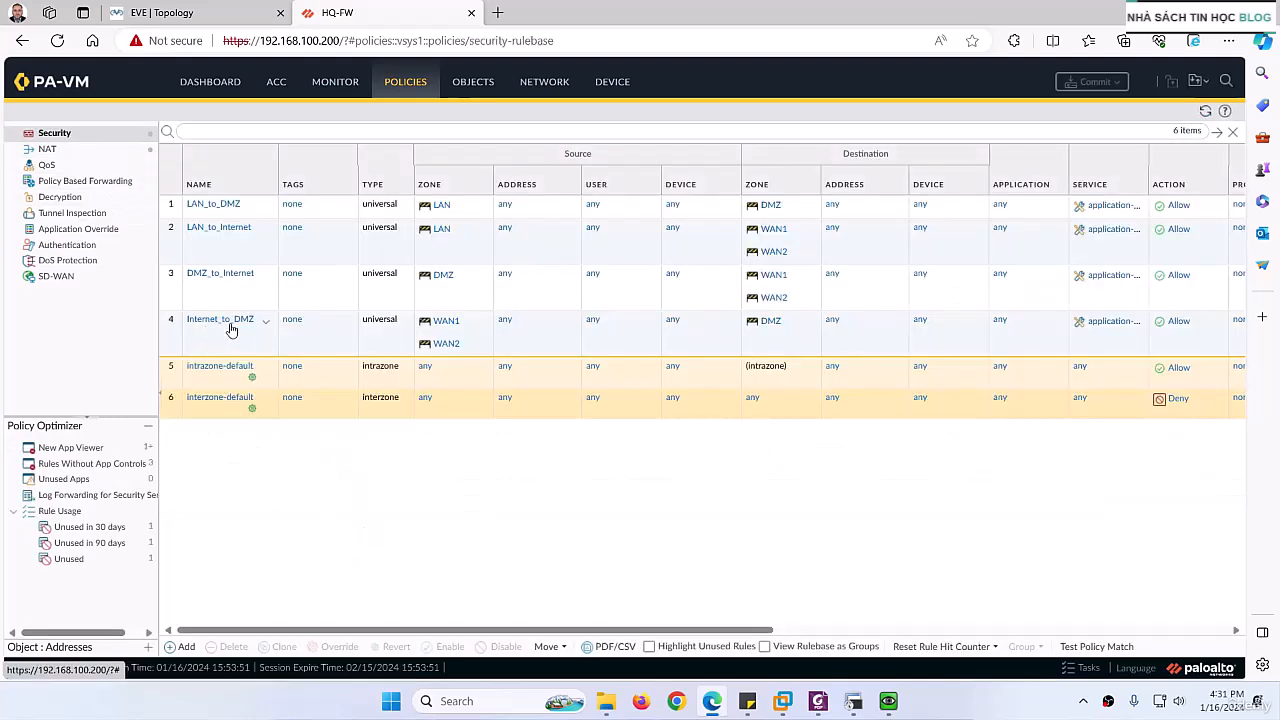
left_click_drag(537, 630, 854, 630)
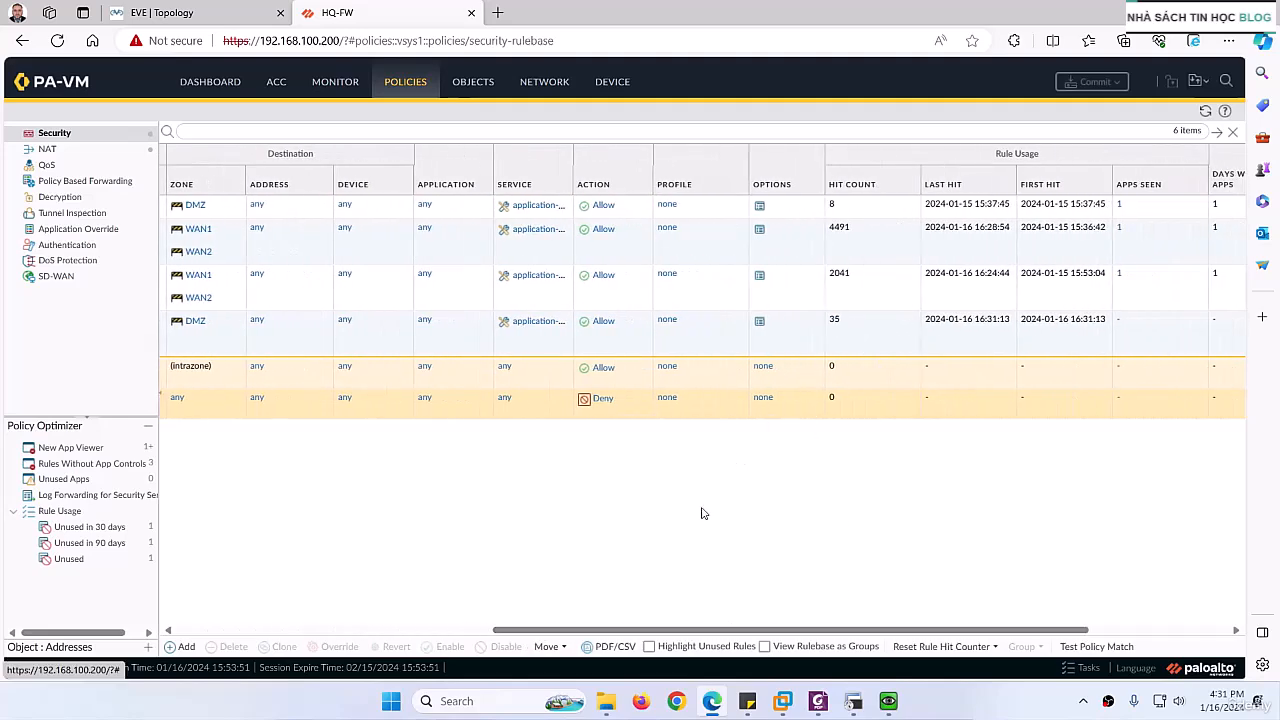
left_click_drag(637, 631, 494, 611)
Step: Switch to SecureCRT's 192.168.100.200 session, clear the screen and run "show session all"
left_click(853, 703)
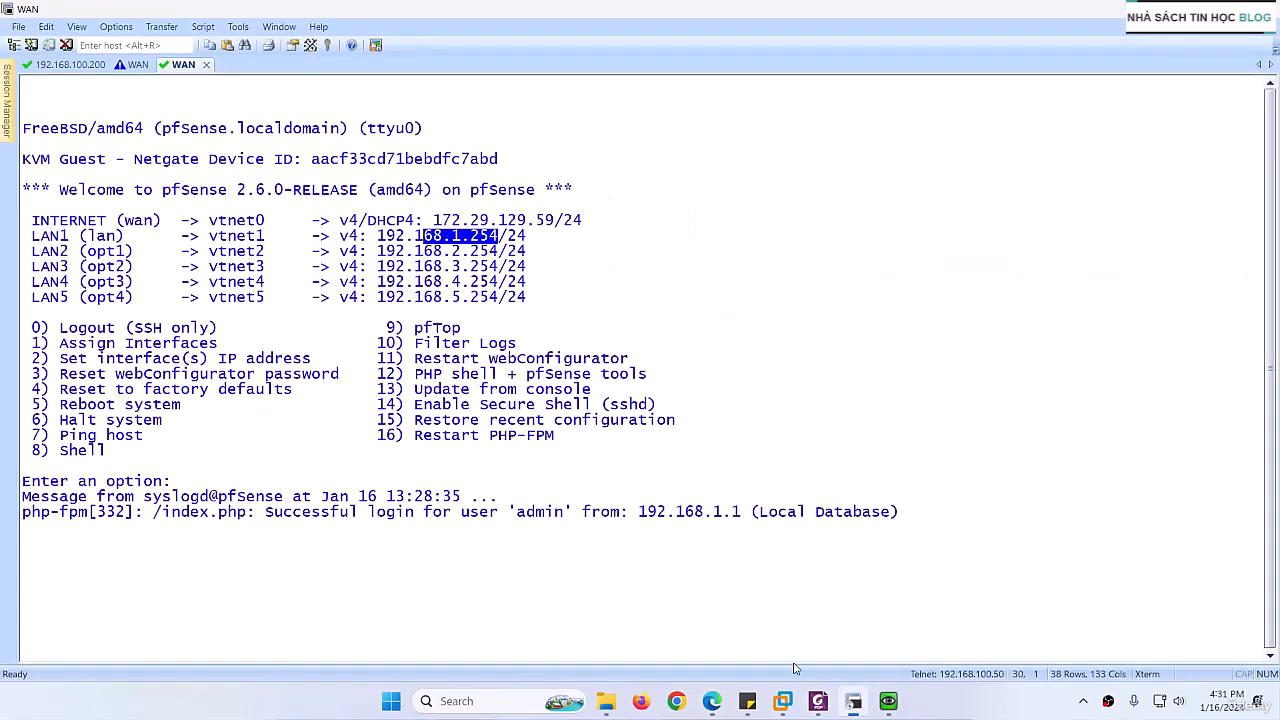
left_click(62, 65)
key("ctrl+l")
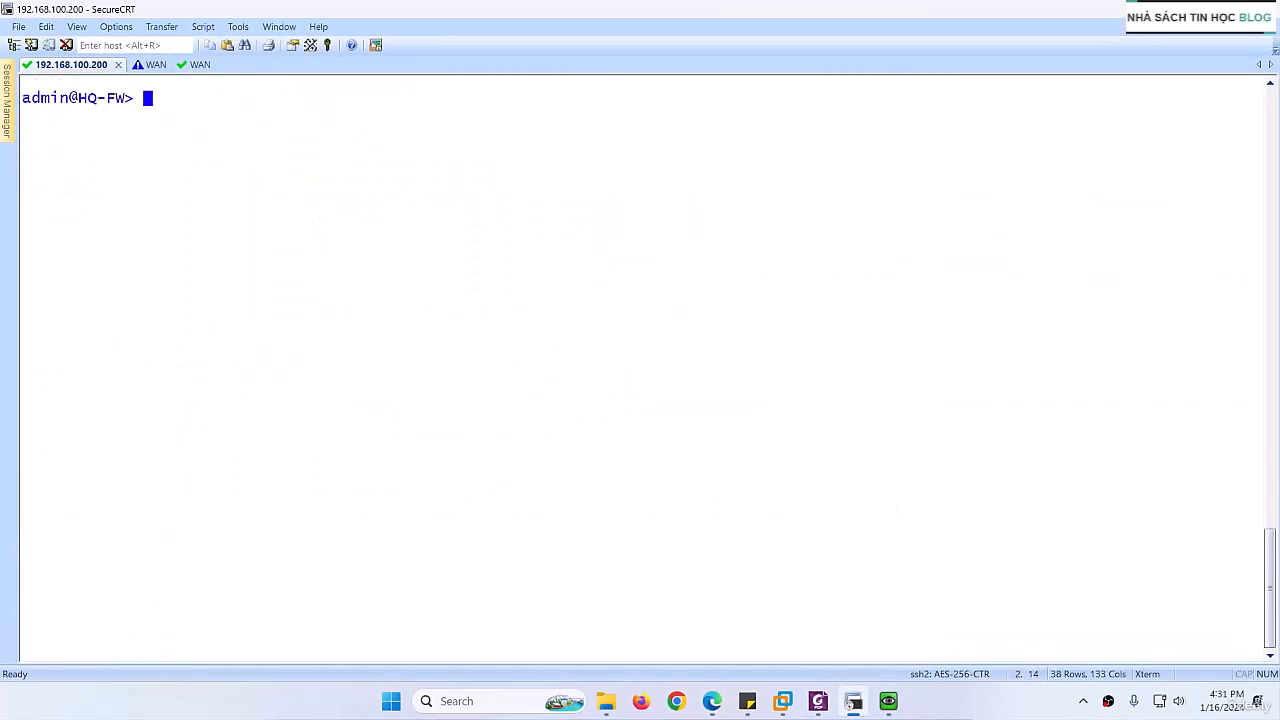
key("Return")
key("Up")
key("Up")
key("Return")
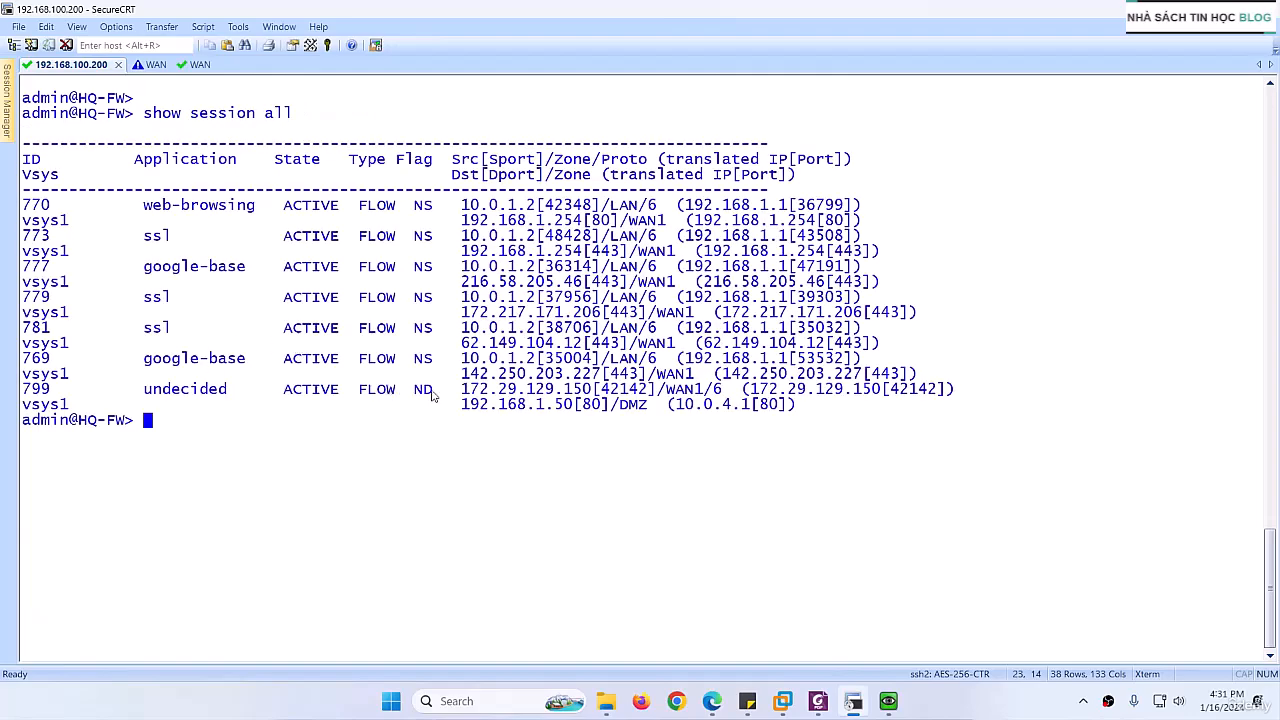
Step: Examine the flag, source, destination and translated address of the session to 192.168.1.50, comparing them with the column headings
left_click_drag(425, 390, 421, 393)
left_click_drag(435, 215, 420, 209)
left_click(425, 237)
left_click_drag(462, 390, 596, 392)
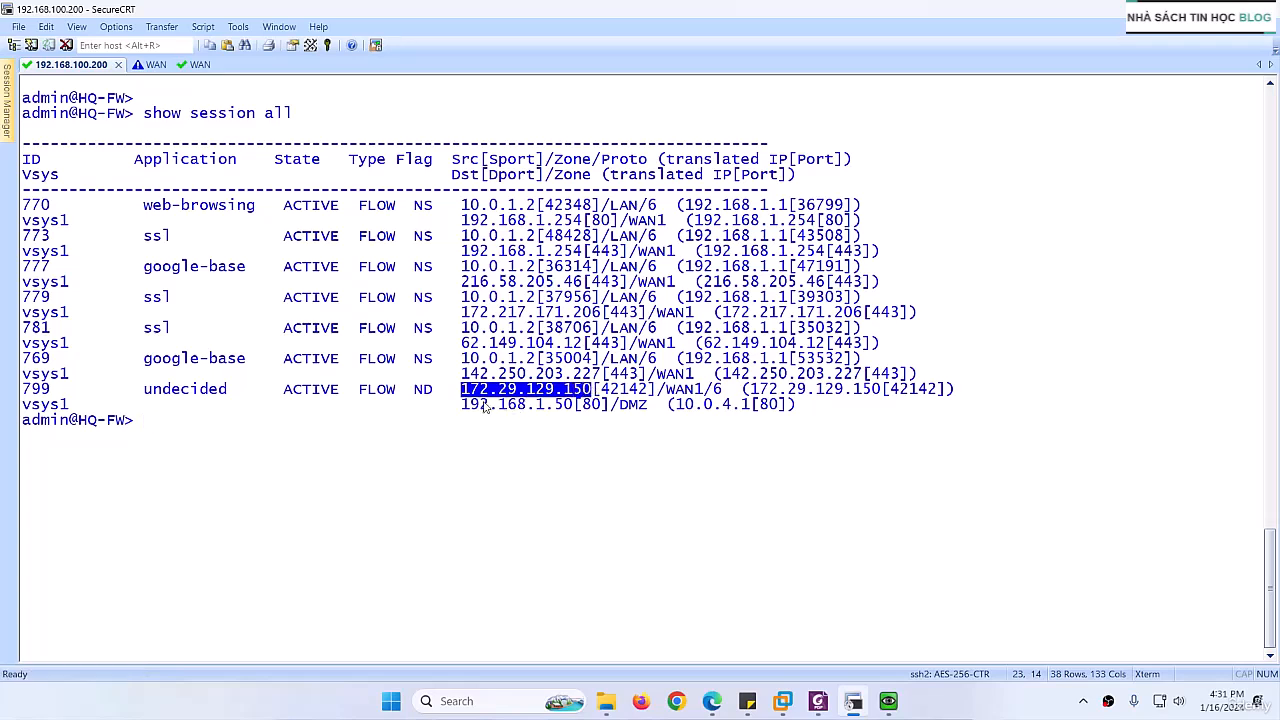
left_click_drag(462, 406, 768, 408)
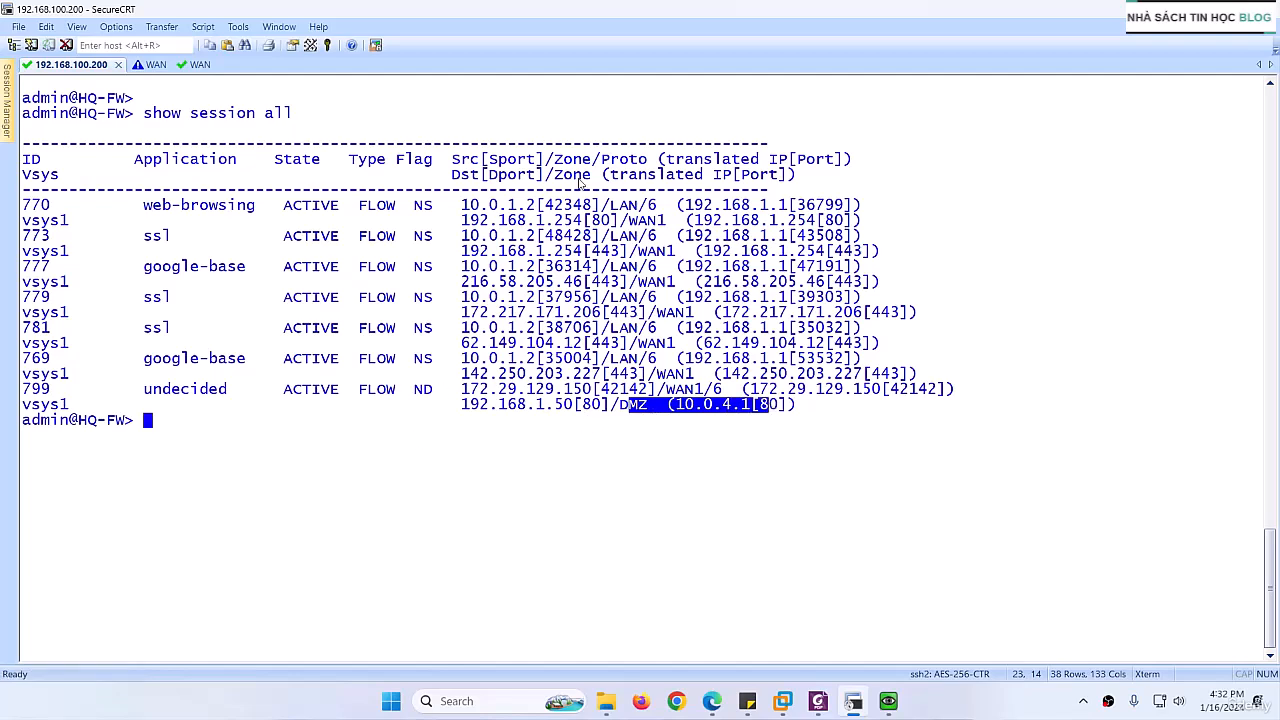
left_click(521, 165)
left_click_drag(519, 162, 536, 162)
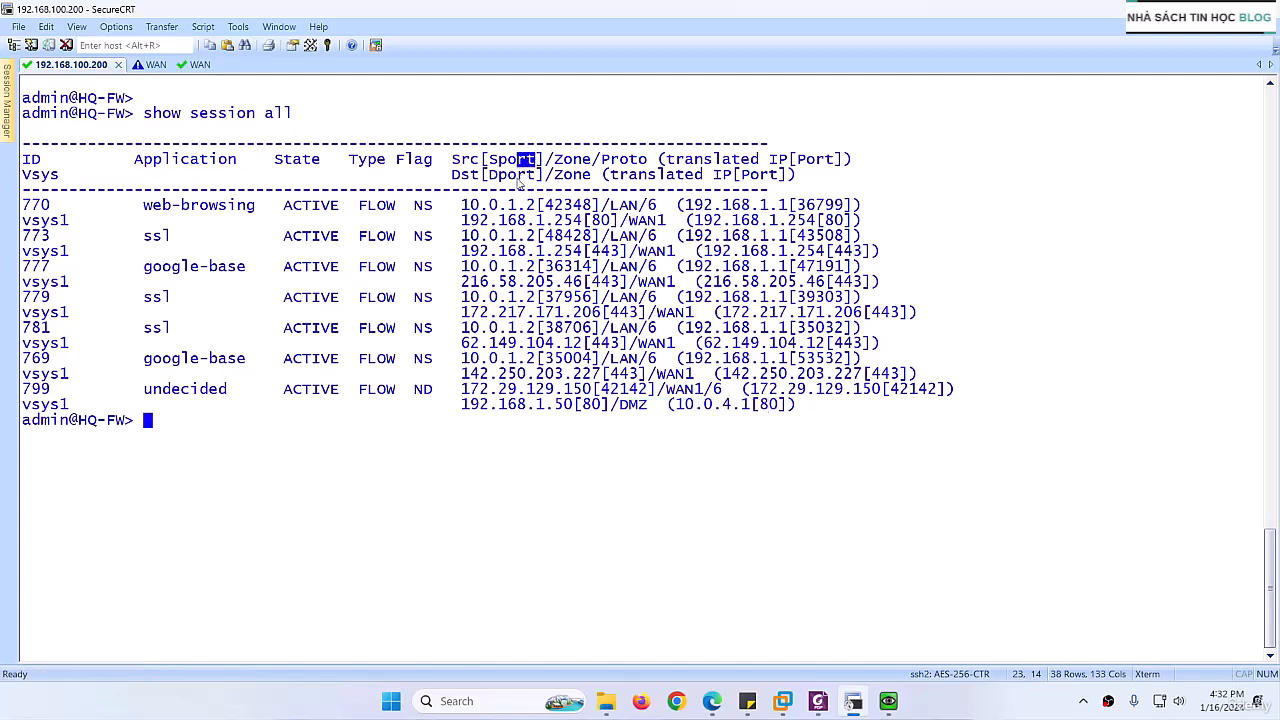
Step: Return to HQ-FW's web interface, view the Session Browser, and expand and collapse the details of the session to 192.168.1.254
left_click(856, 700)
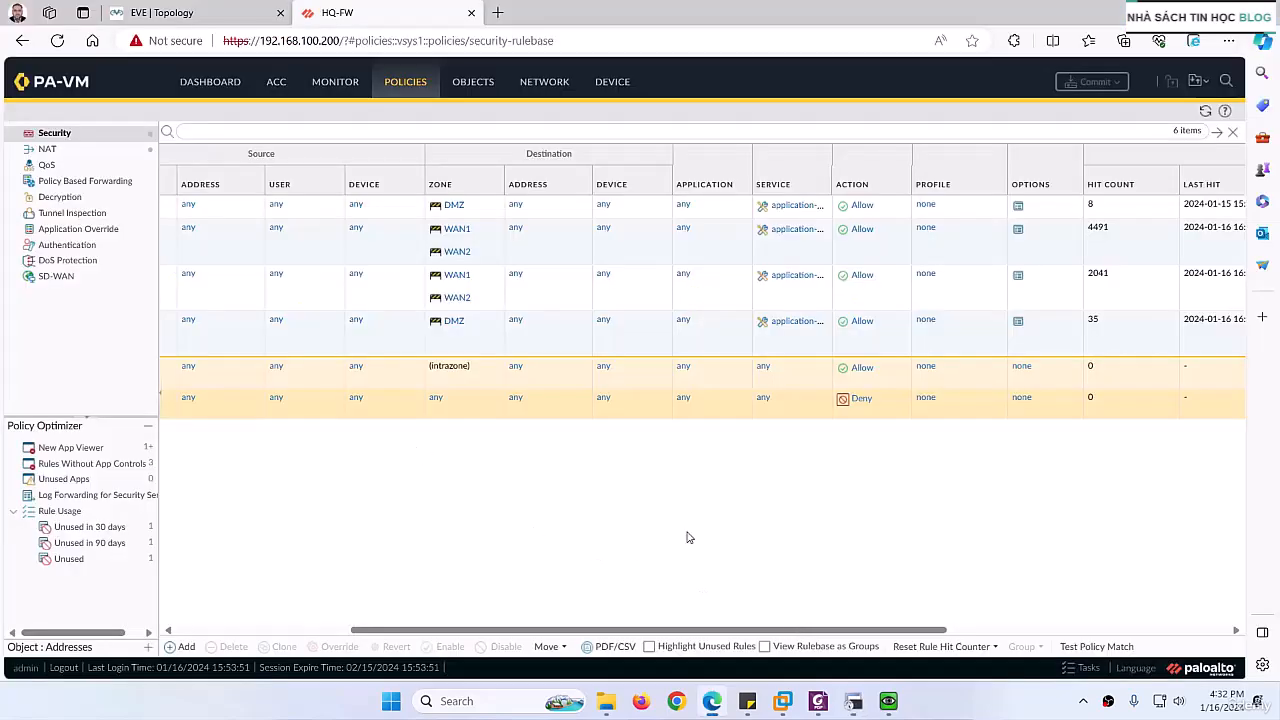
left_click(324, 88)
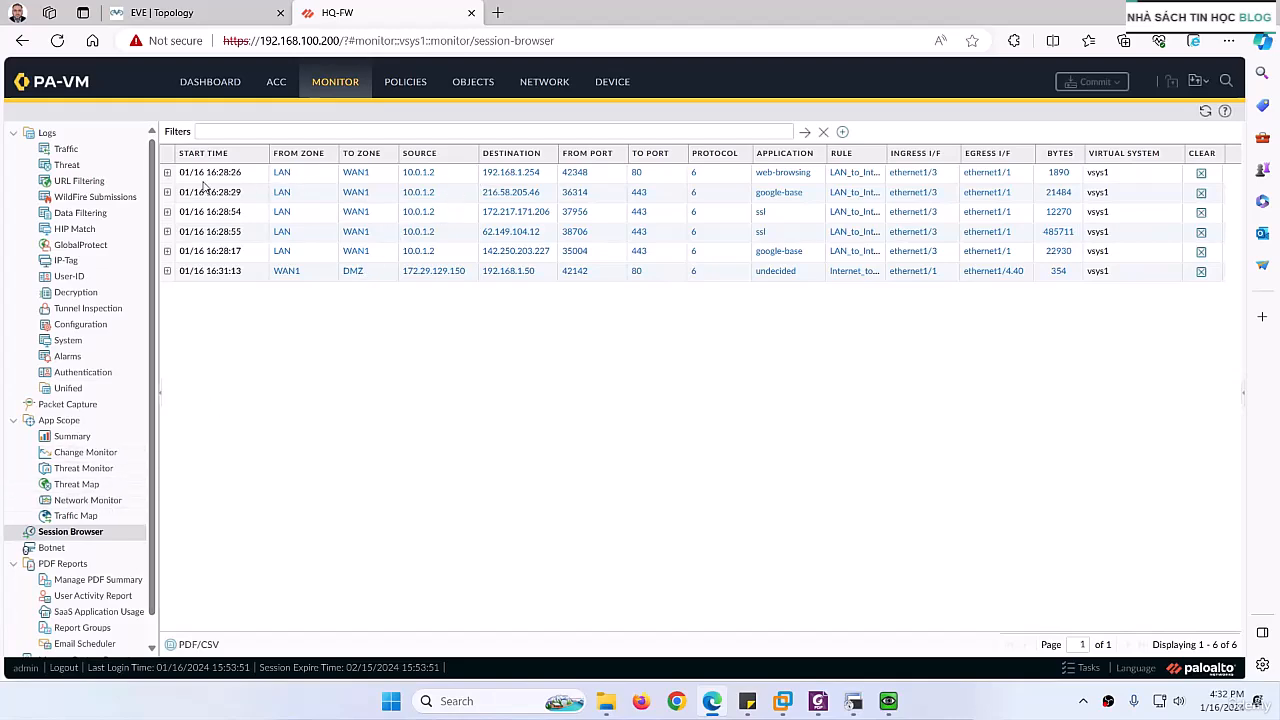
left_click(168, 173)
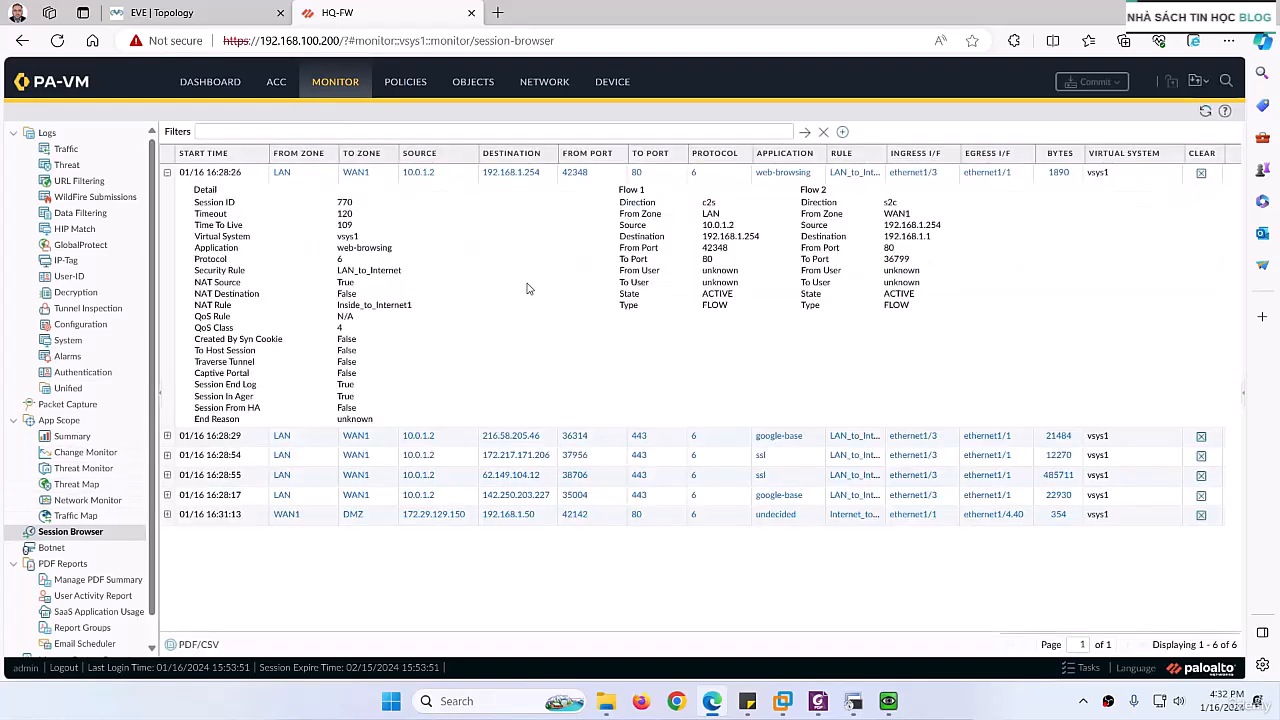
left_click(168, 173)
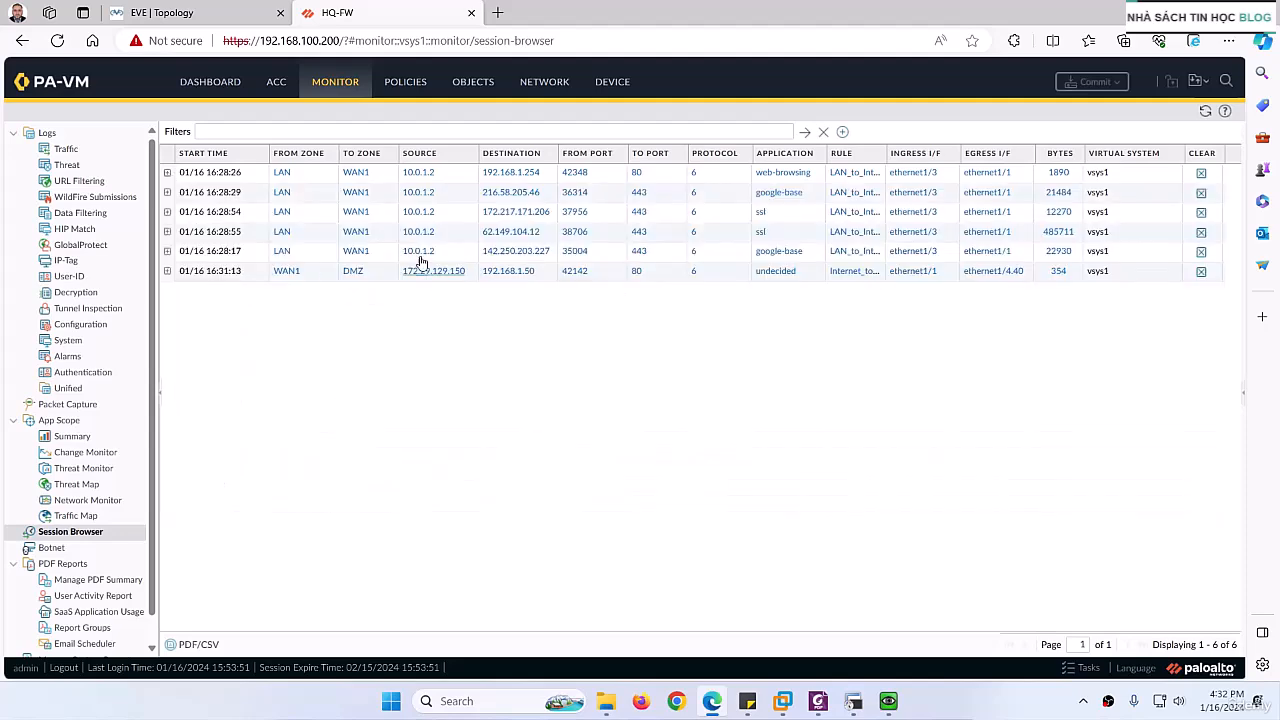
Step: Bring up EXT-PC's console and load 192.168.1.60 in its browser to test access to the second web server
left_click(195, 20)
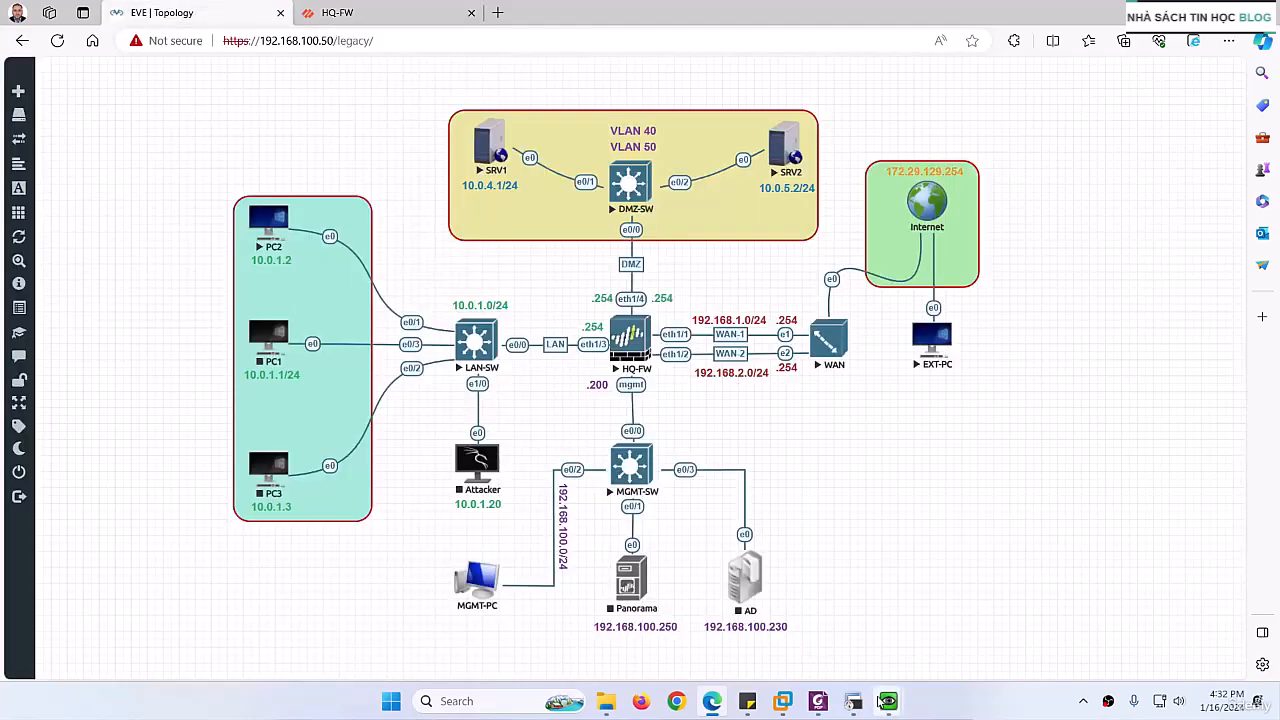
mouse_move(888, 701)
left_click(926, 645)
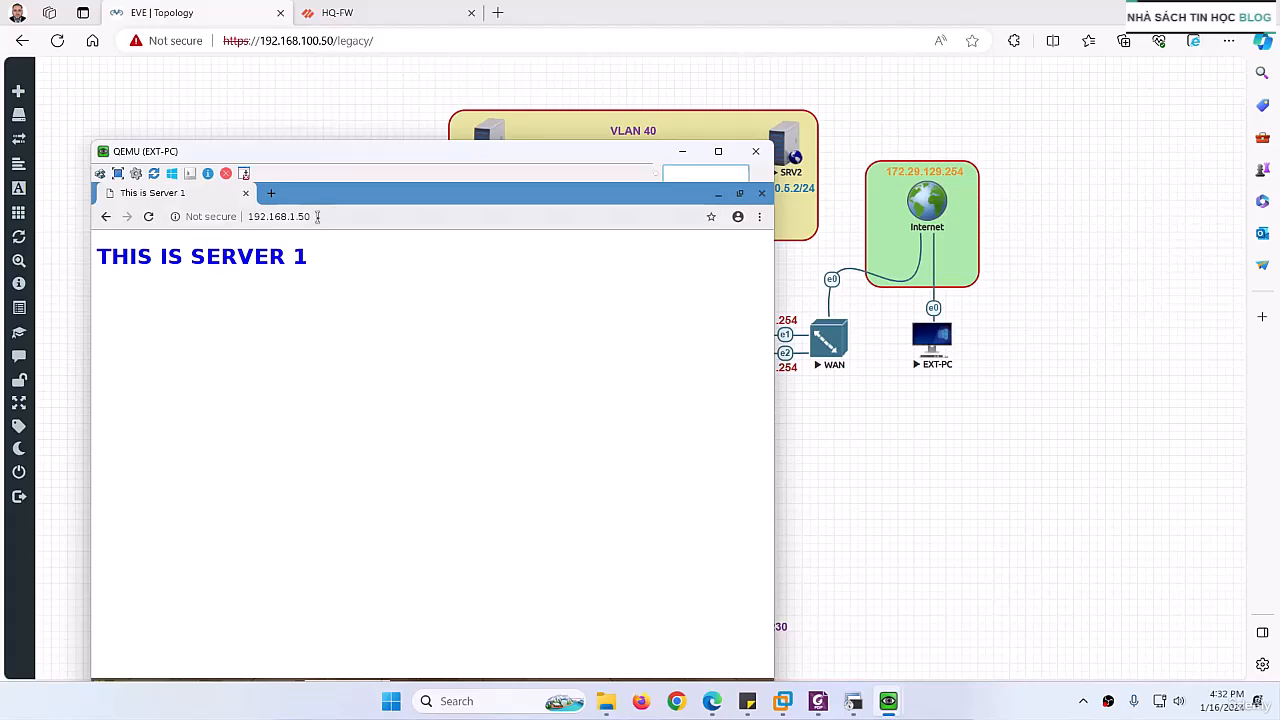
left_click(317, 216)
left_click(317, 216)
key("BackSpace")
key("BackSpace")
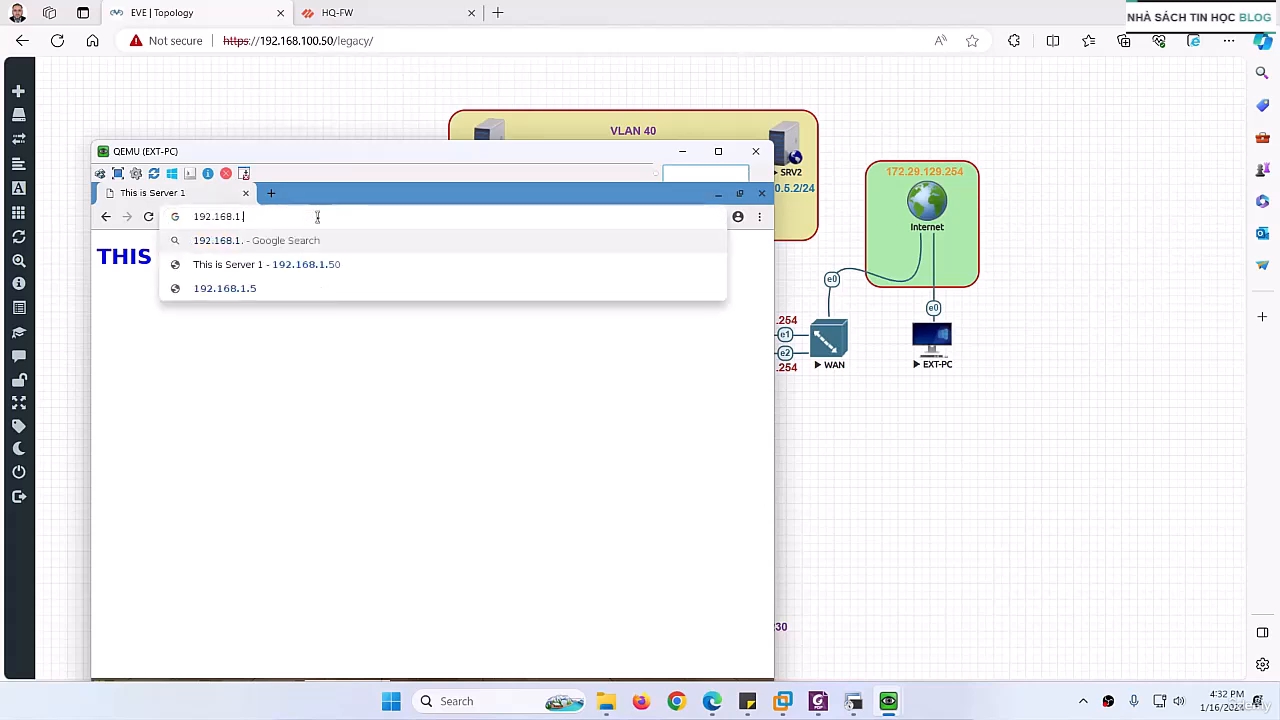
type("60")
key("Return")
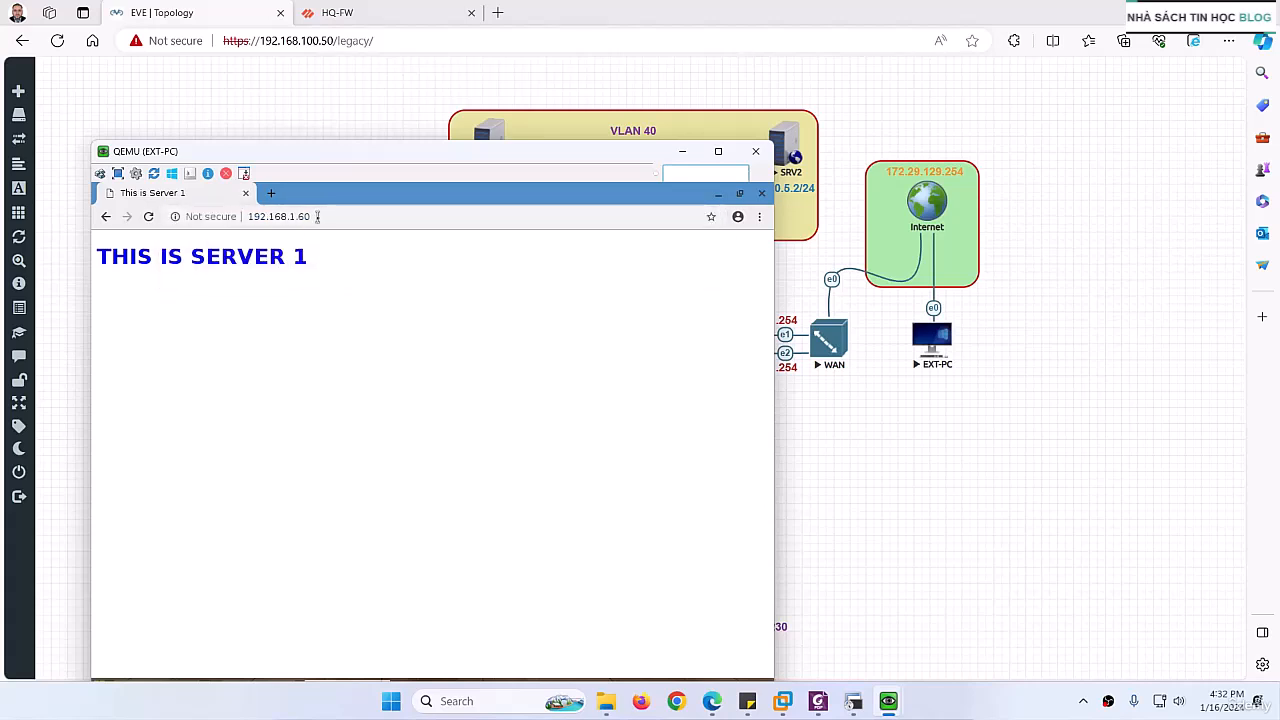
Step: Open HQ-FW's NAT policy rules and check the hit count of the Dest_NAT_To_Web2 rule
left_click(373, 14)
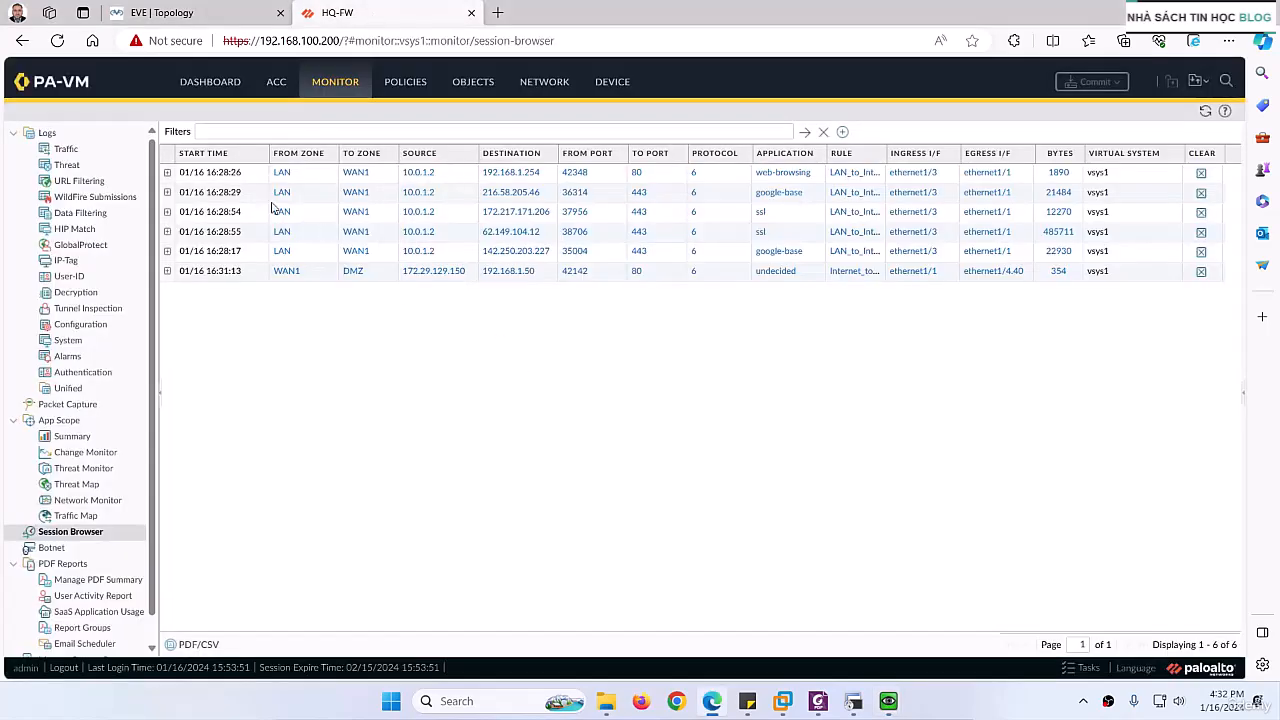
left_click(407, 86)
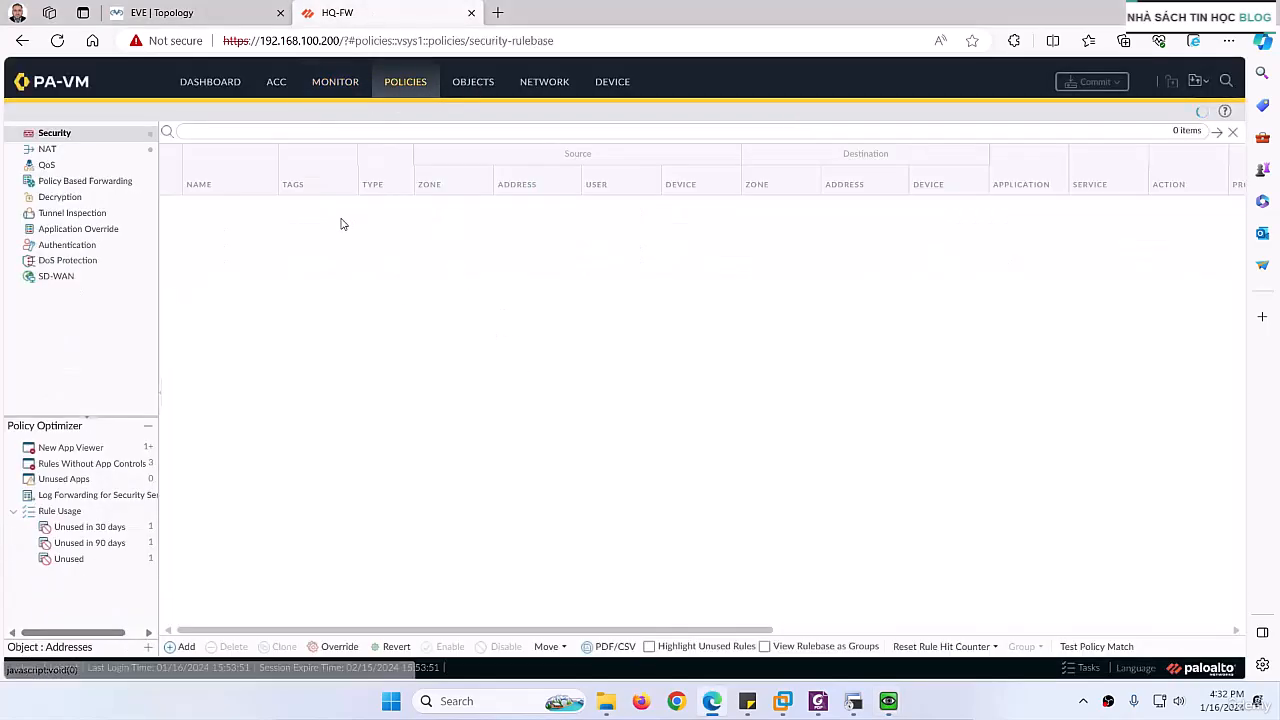
left_click(221, 337)
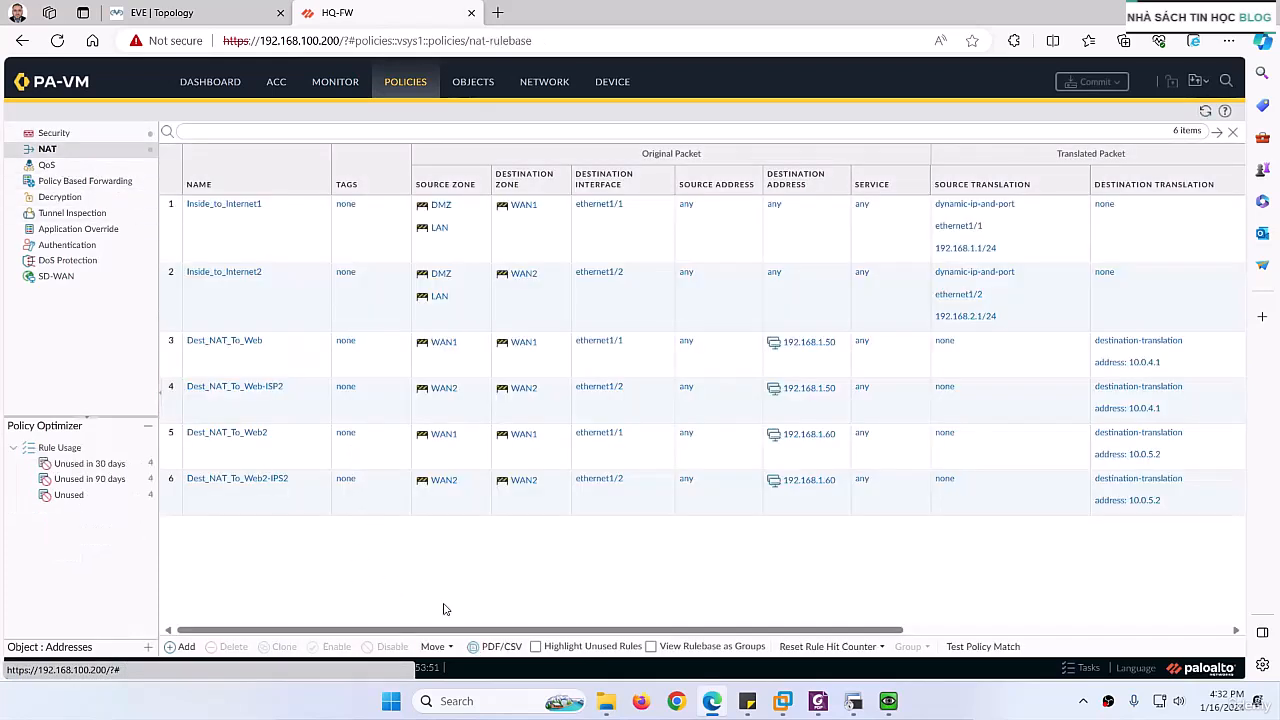
left_click_drag(445, 630, 770, 630)
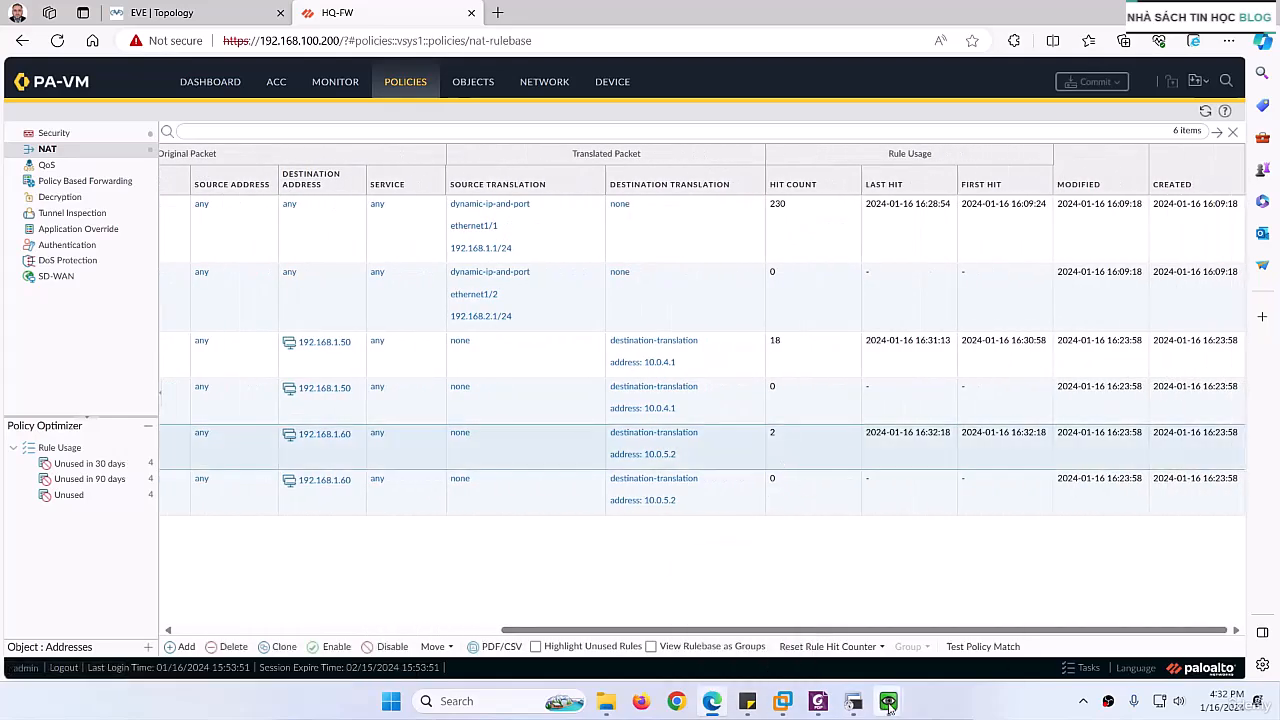
Step: Reload 192.168.1.60 in EXT-PC's browser and refresh HQ-FW's NAT rules to recheck the Dest_NAT_To_Web2 hit count
mouse_move(888, 701)
left_click(846, 575)
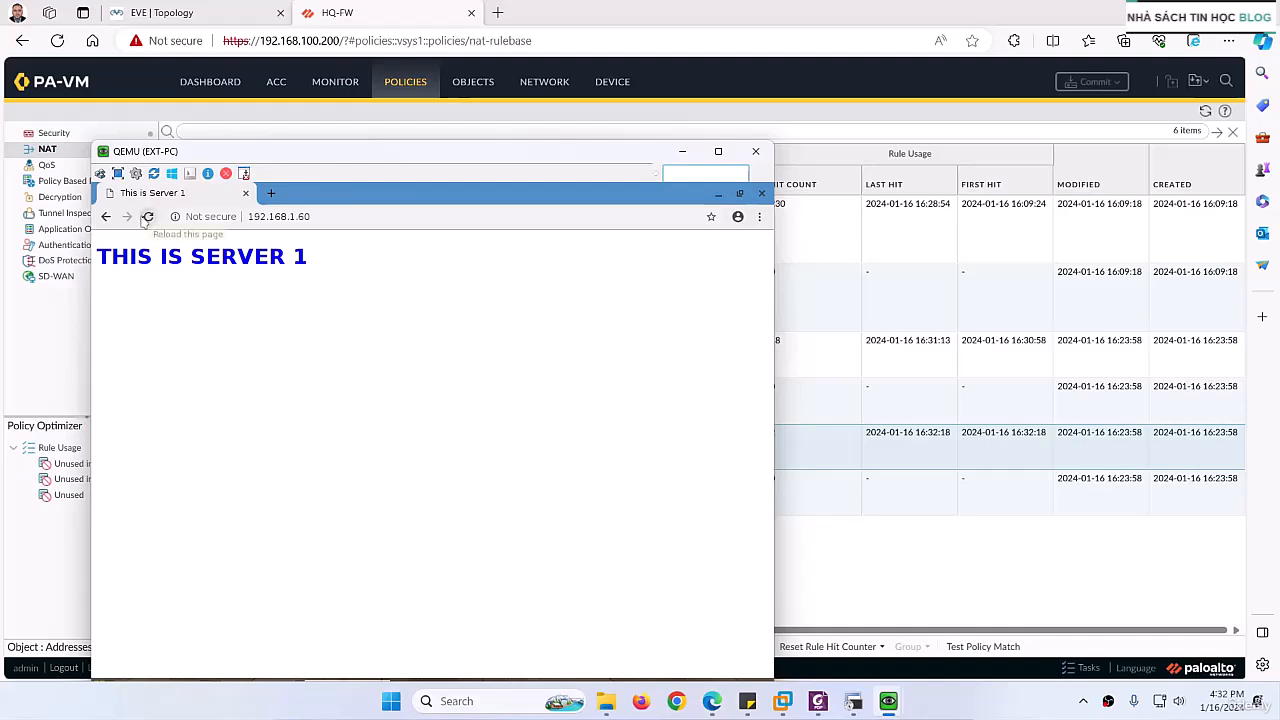
left_click(147, 217)
left_click(892, 547)
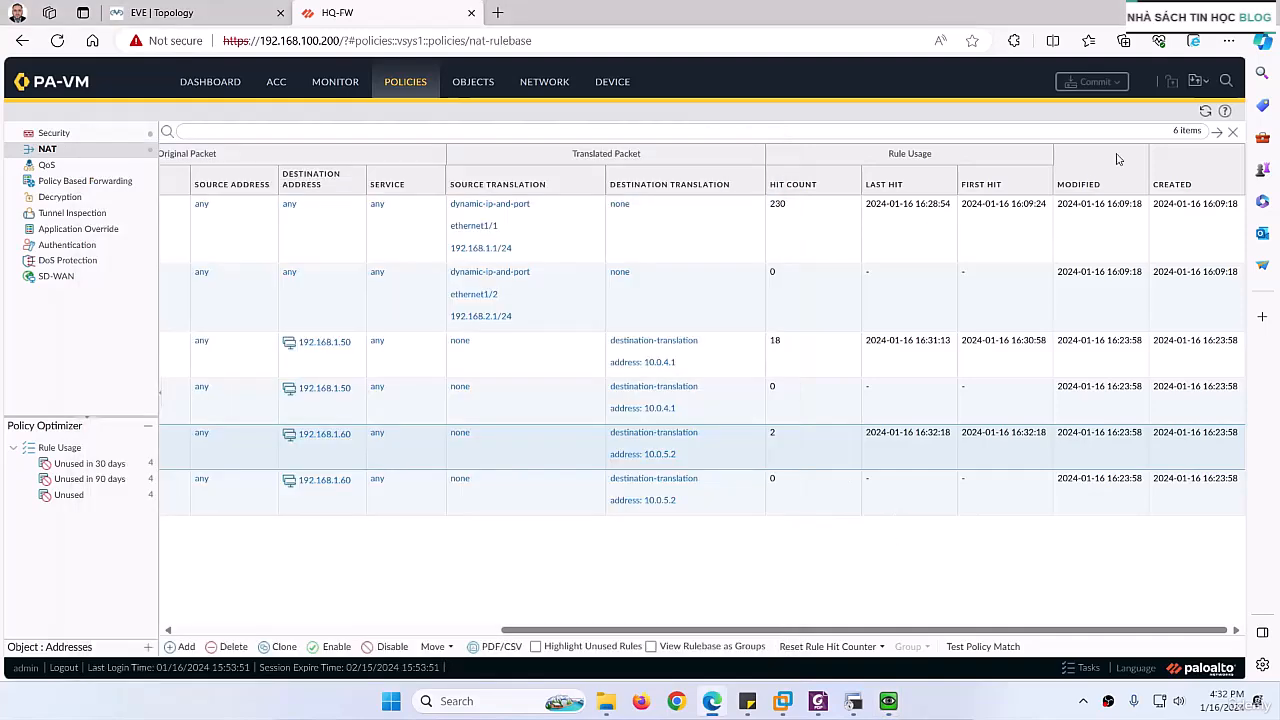
left_click(1206, 113)
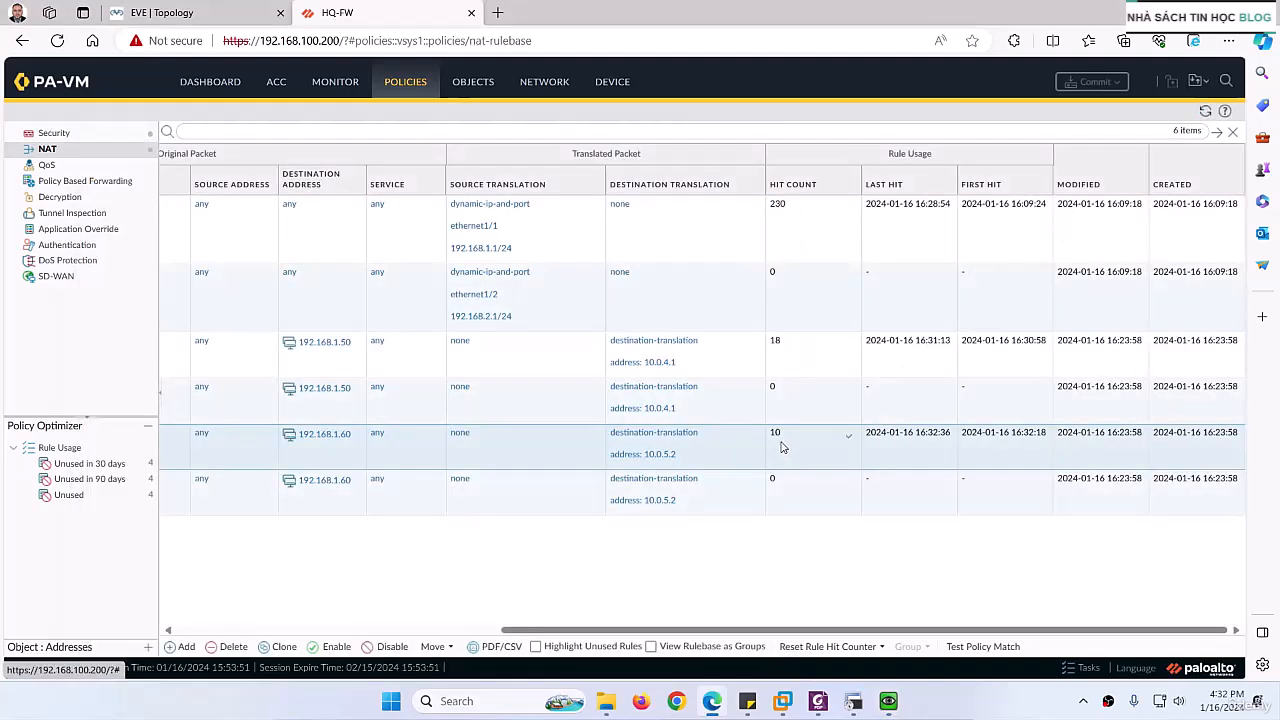
left_click_drag(606, 629, 534, 629)
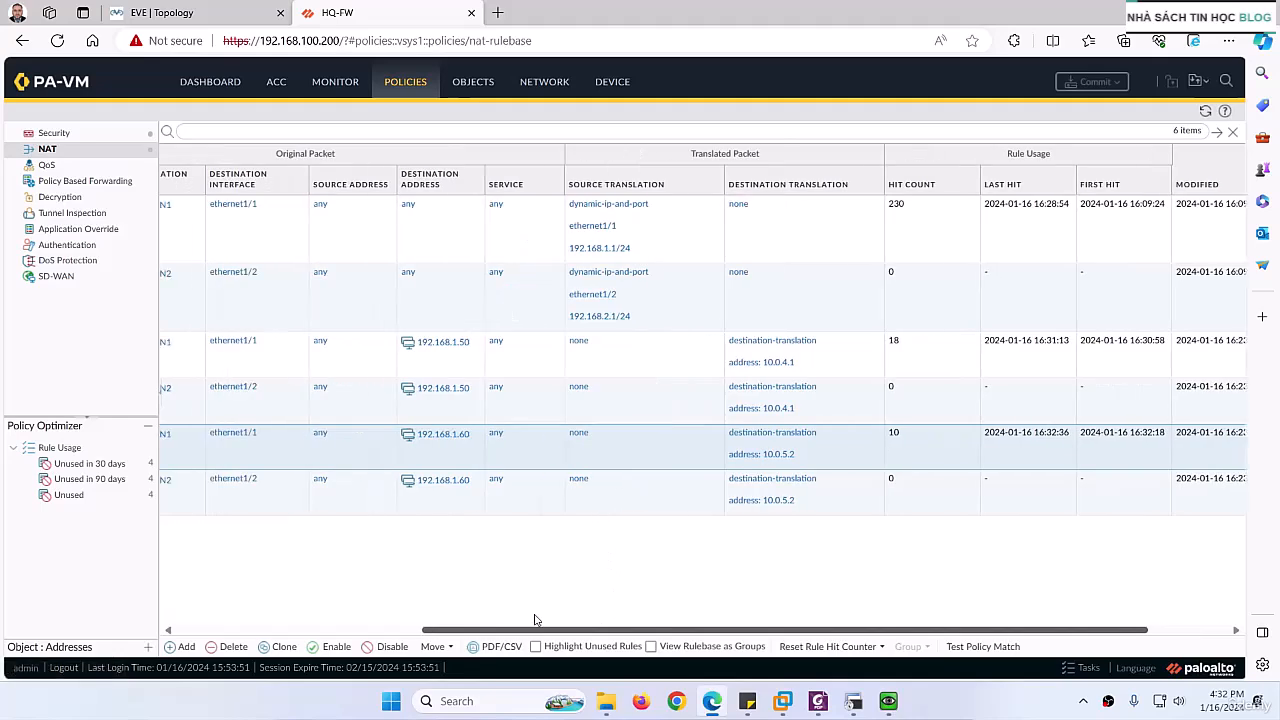
Step: Switch to SecureCRT, run "show session all" again and examine the flags and source addresses of the sessions to 192.168.1.60
left_click(855, 711)
key("Up")
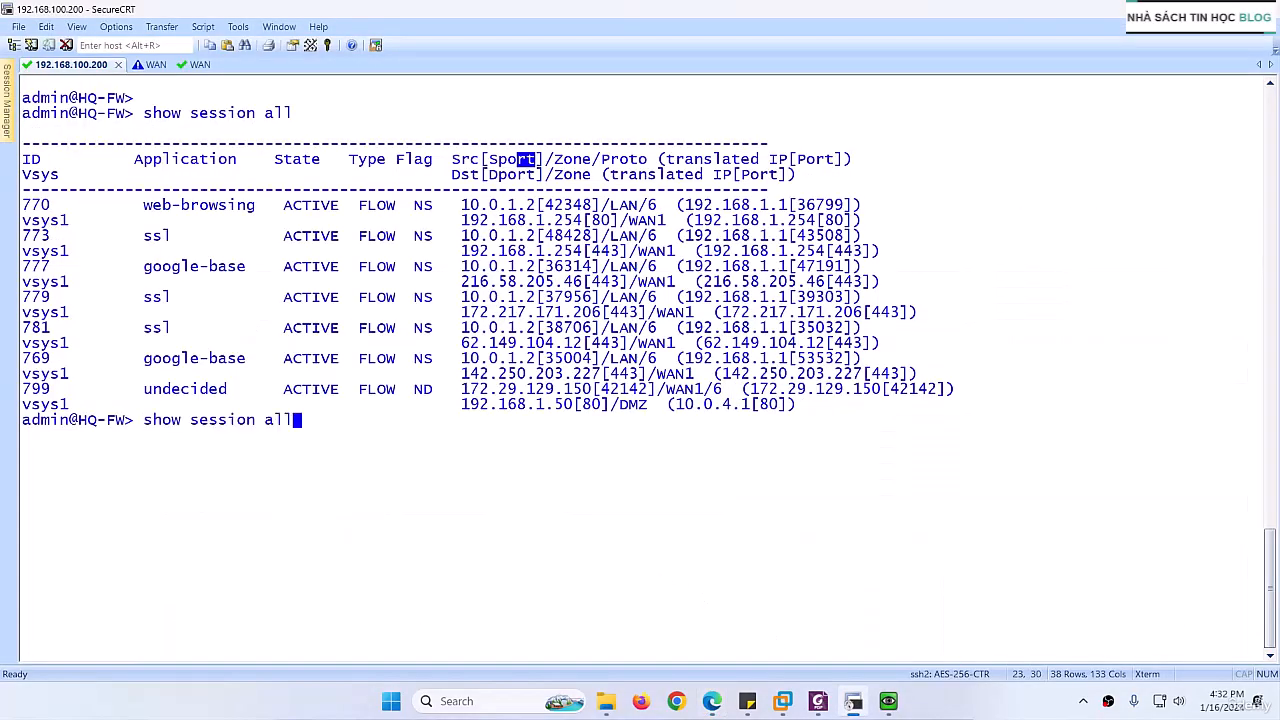
key("Return")
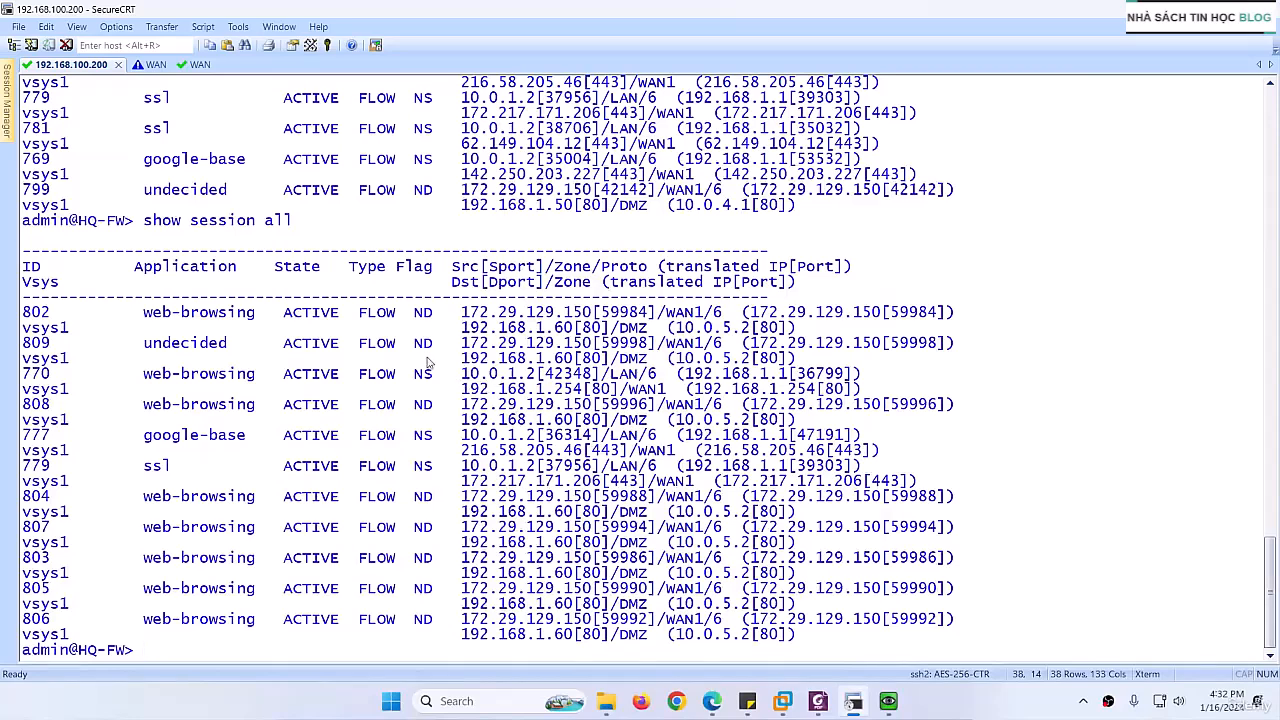
left_click_drag(414, 315, 462, 358)
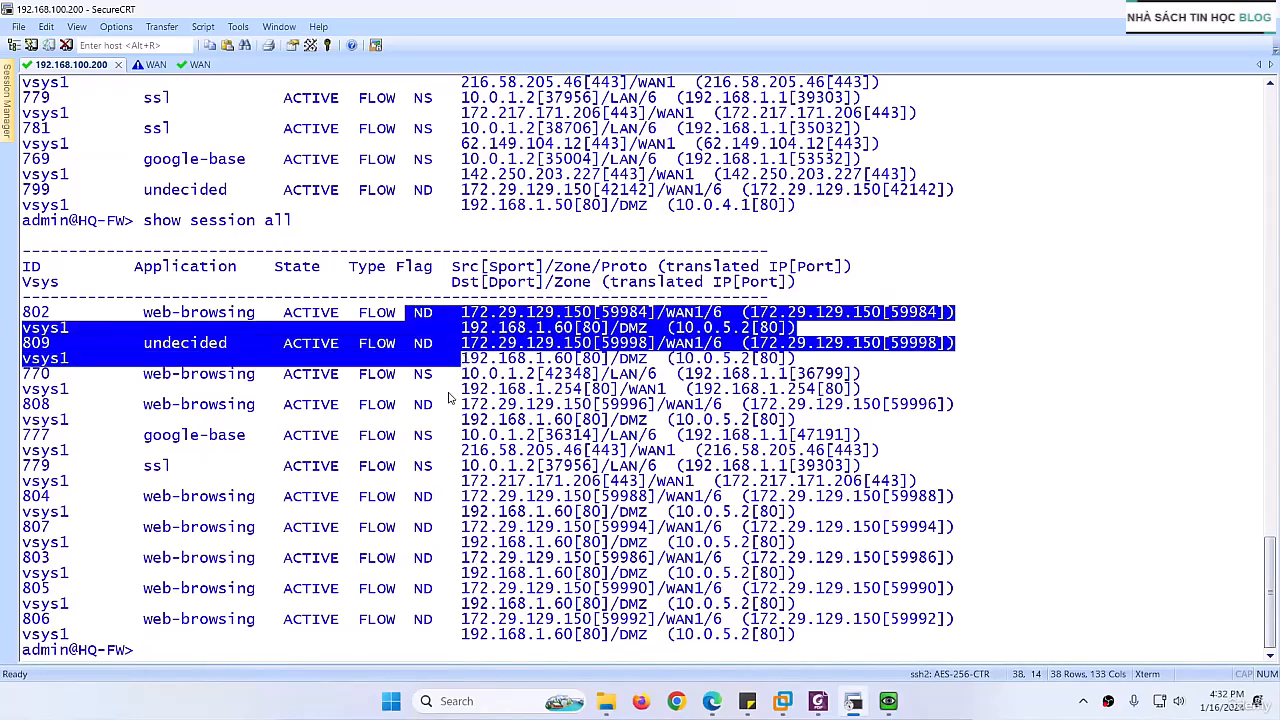
left_click_drag(400, 496, 812, 640)
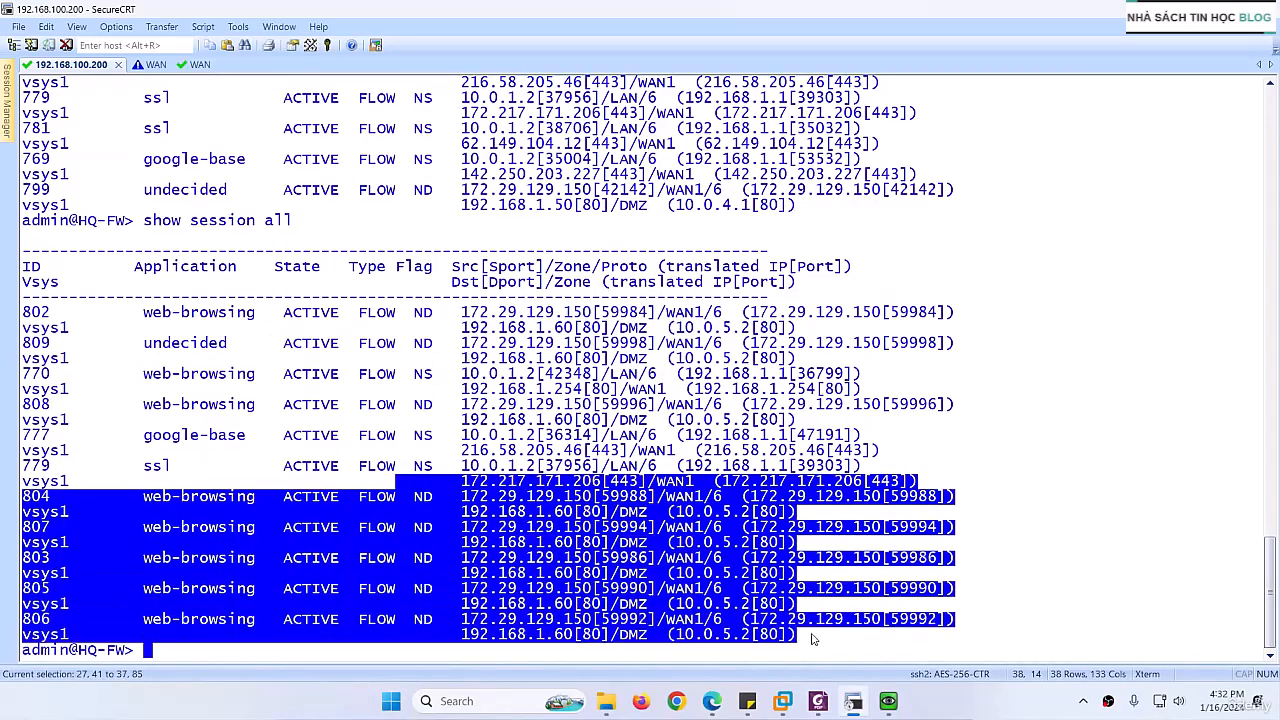
left_click(557, 575)
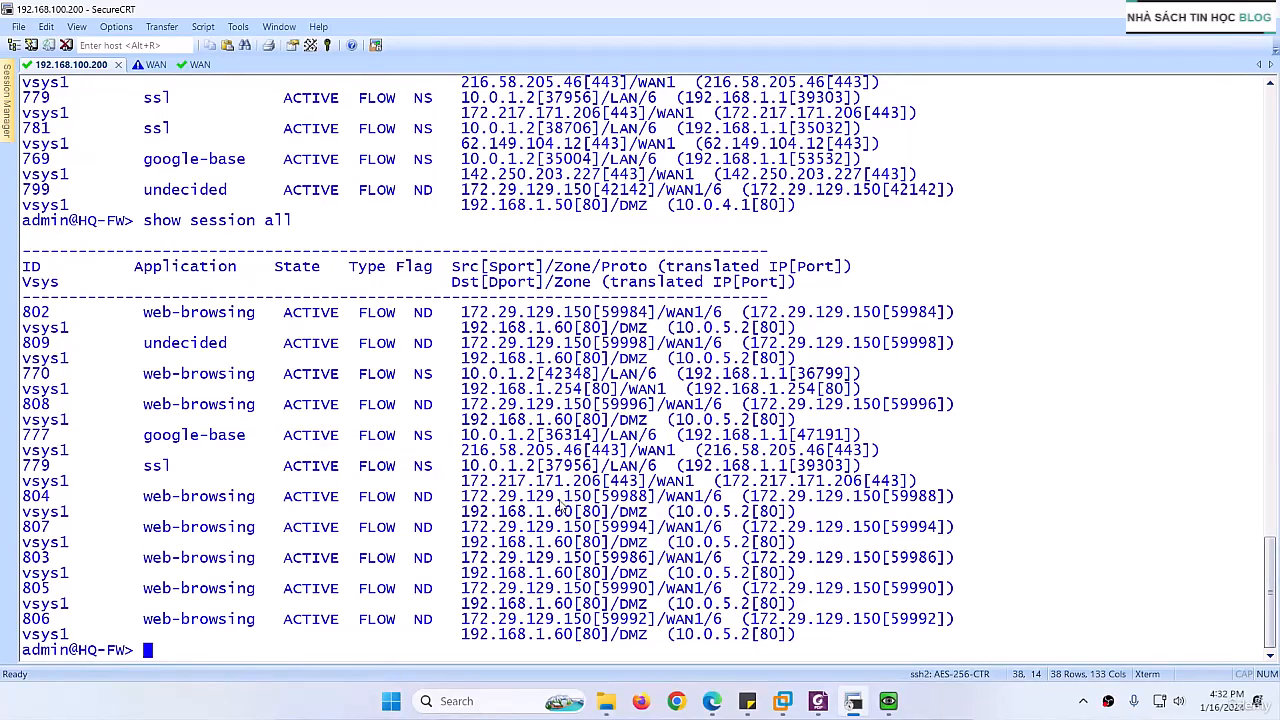
mouse_move(555, 498)
left_mouse_down()
mouse_move(592, 502)
mouse_move(547, 519)
left_mouse_up()
left_click_drag(547, 313, 595, 316)
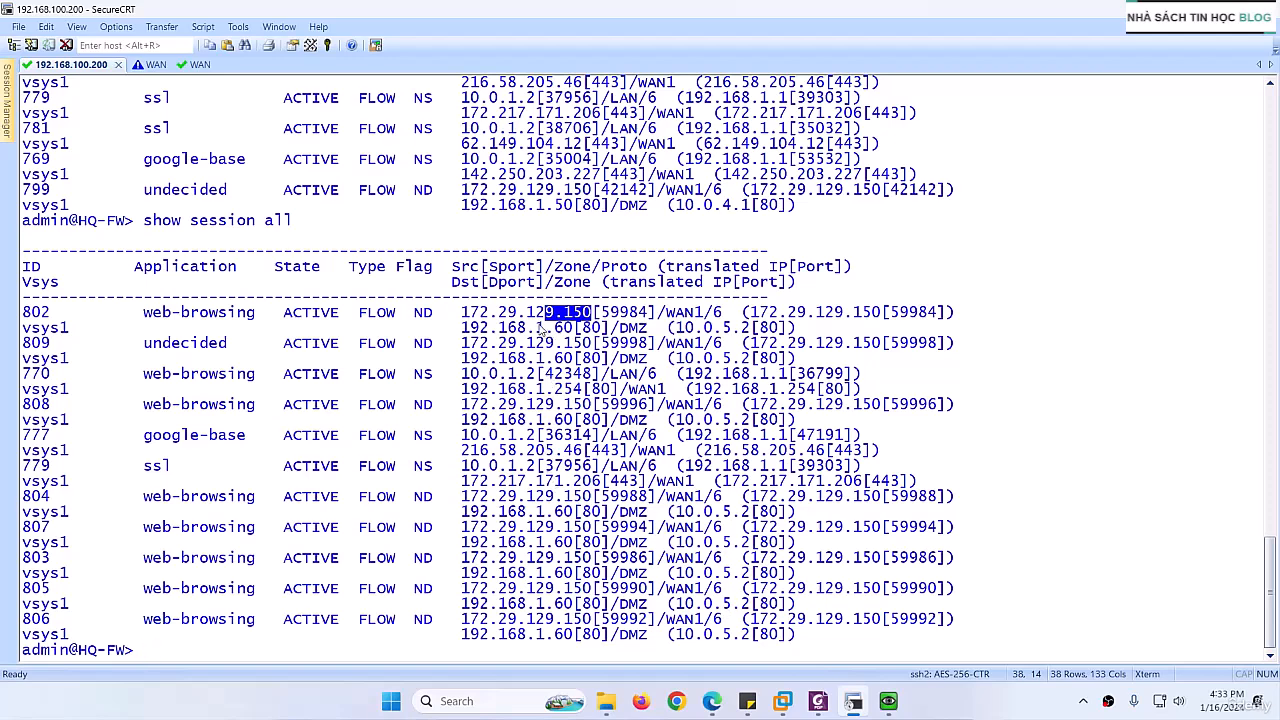
Step: Examine the destination address of the sessions to 192.168.1.60, and review the destination NAT rules on HQ-FW
left_click_drag(537, 328, 574, 330)
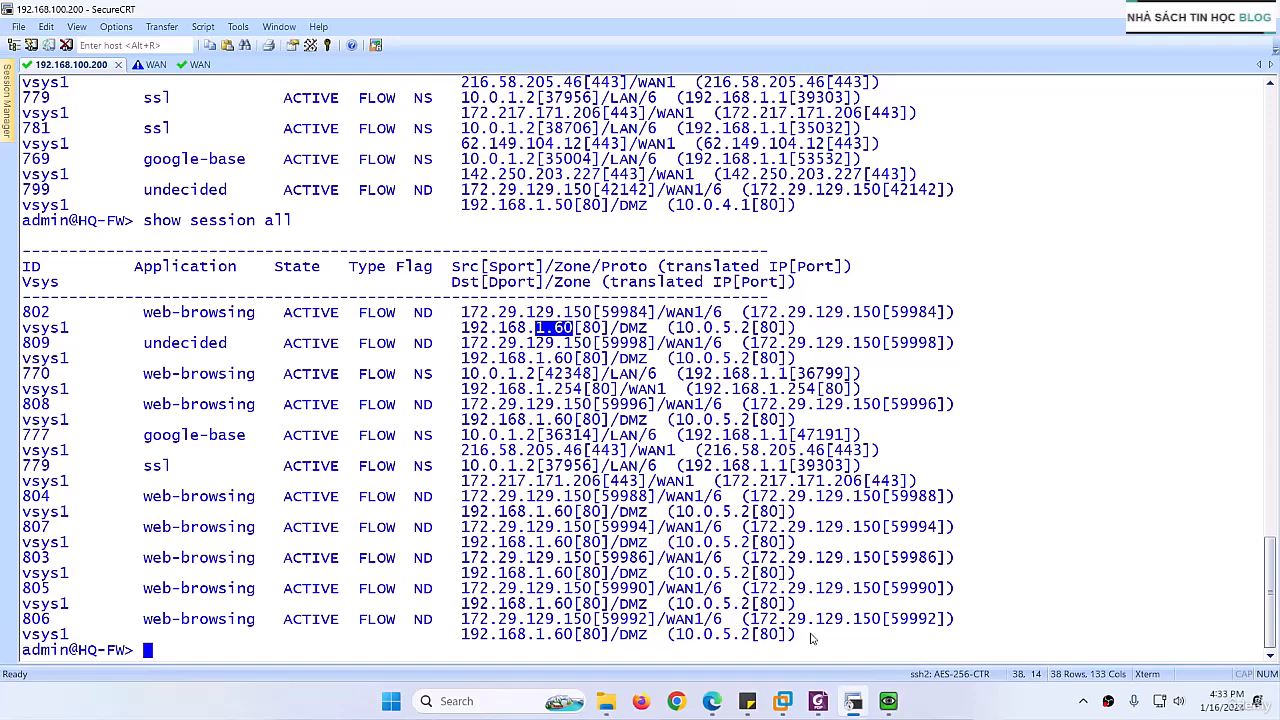
left_click_drag(127, 498, 504, 622)
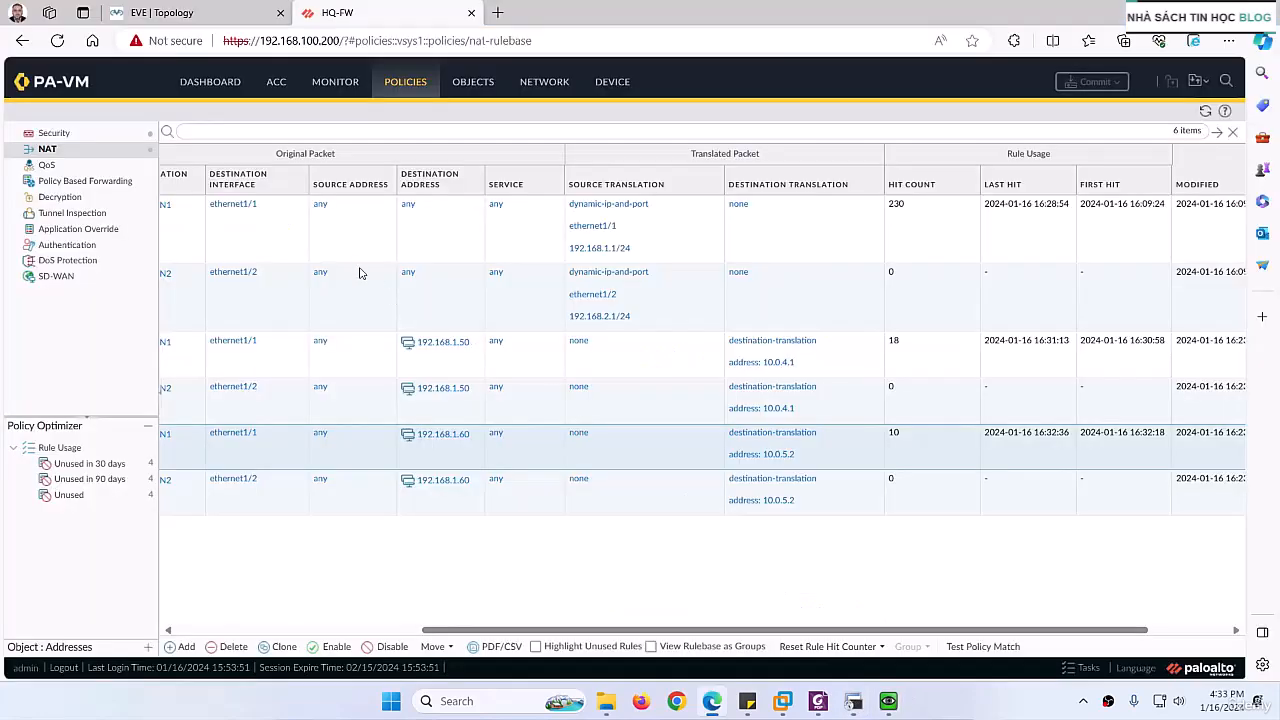
Step: Return to the EVE topology, bring up EXT-PC's console and close it
left_click(230, 20)
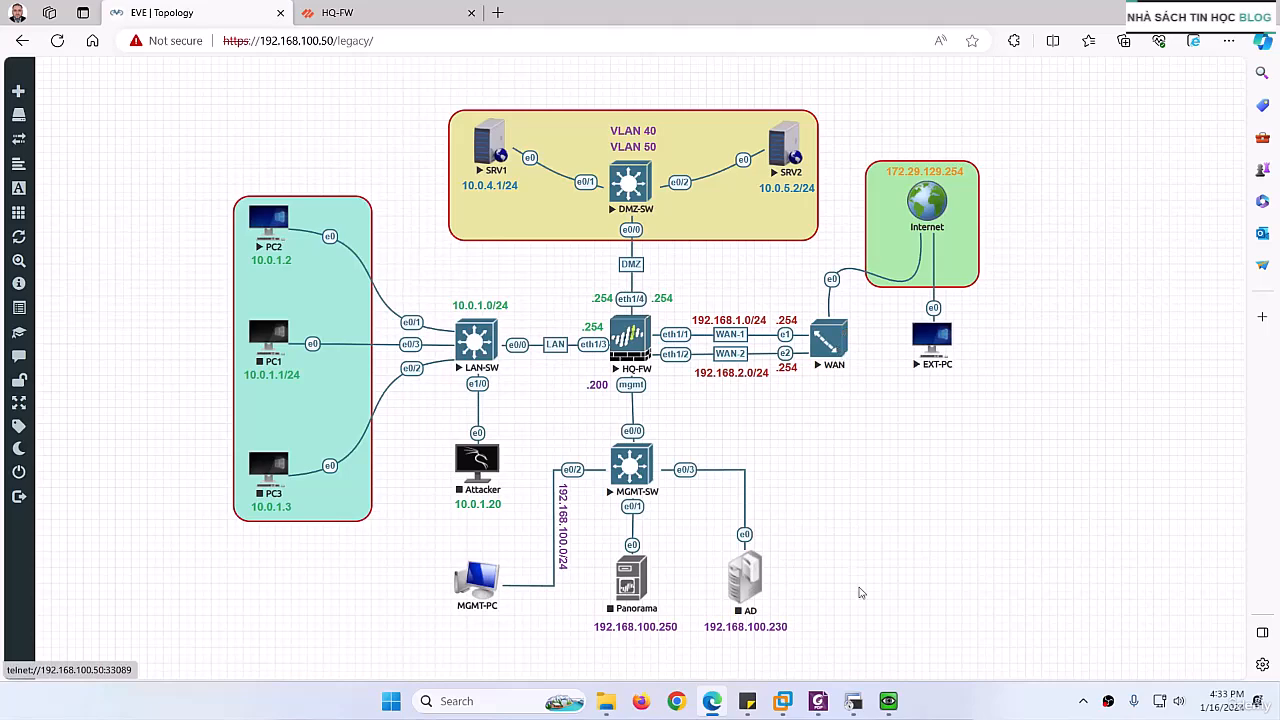
mouse_move(886, 698)
left_click(931, 644)
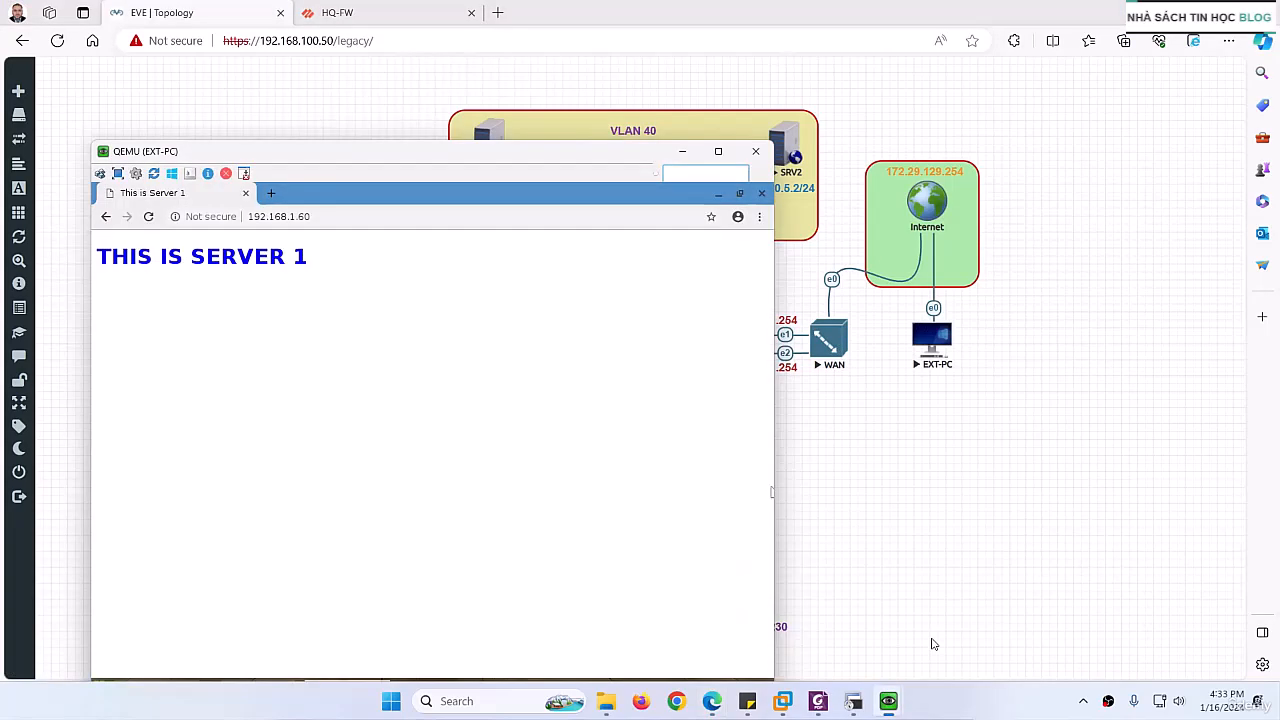
left_click(755, 151)
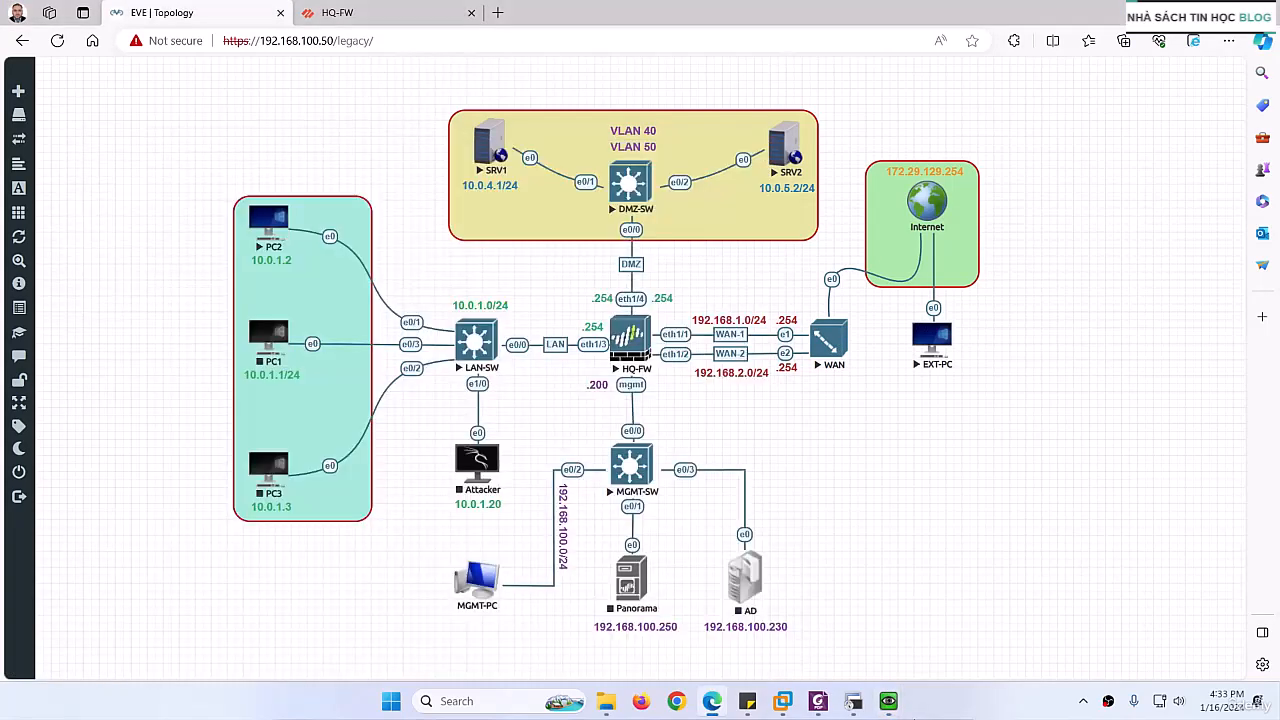
Step: Bring up PC2's console, then switch to SecureCRT's WAN session and examine pfSense's INTERNET and LAN1 interface addresses
mouse_move(886, 700)
left_click(907, 618)
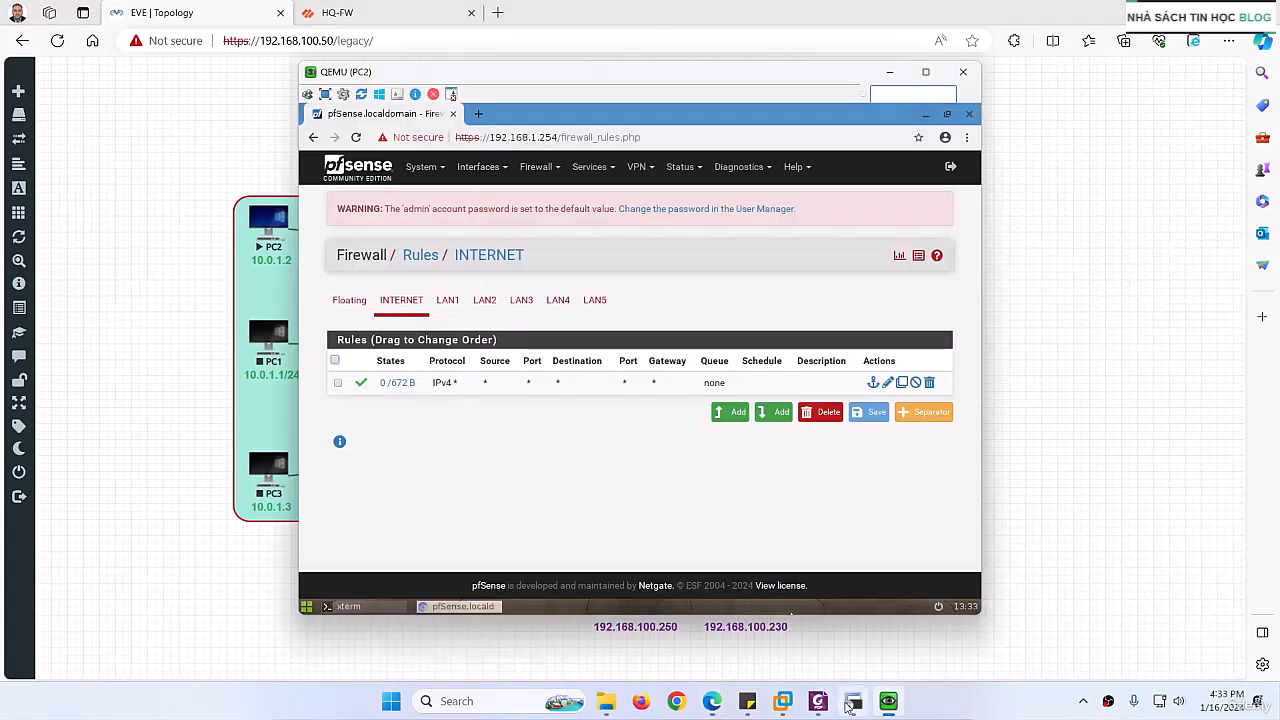
left_click(853, 701)
left_click(152, 66)
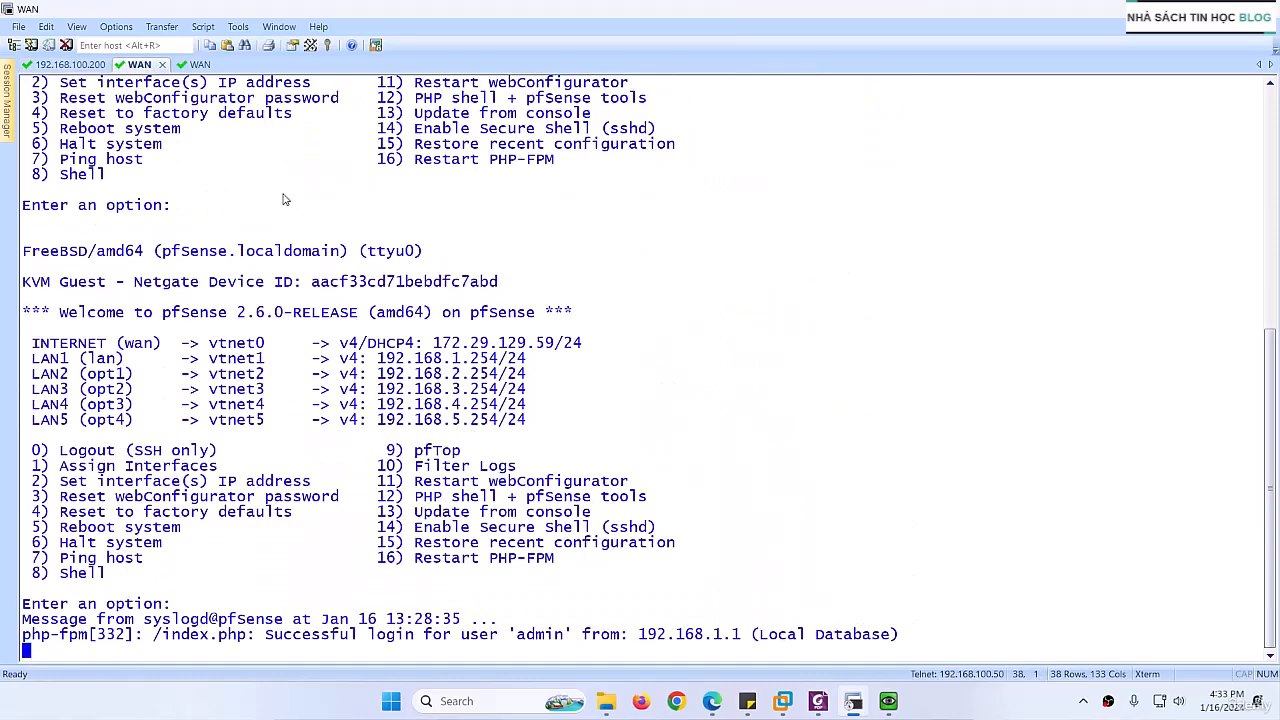
scroll(405, 297, "up", 4)
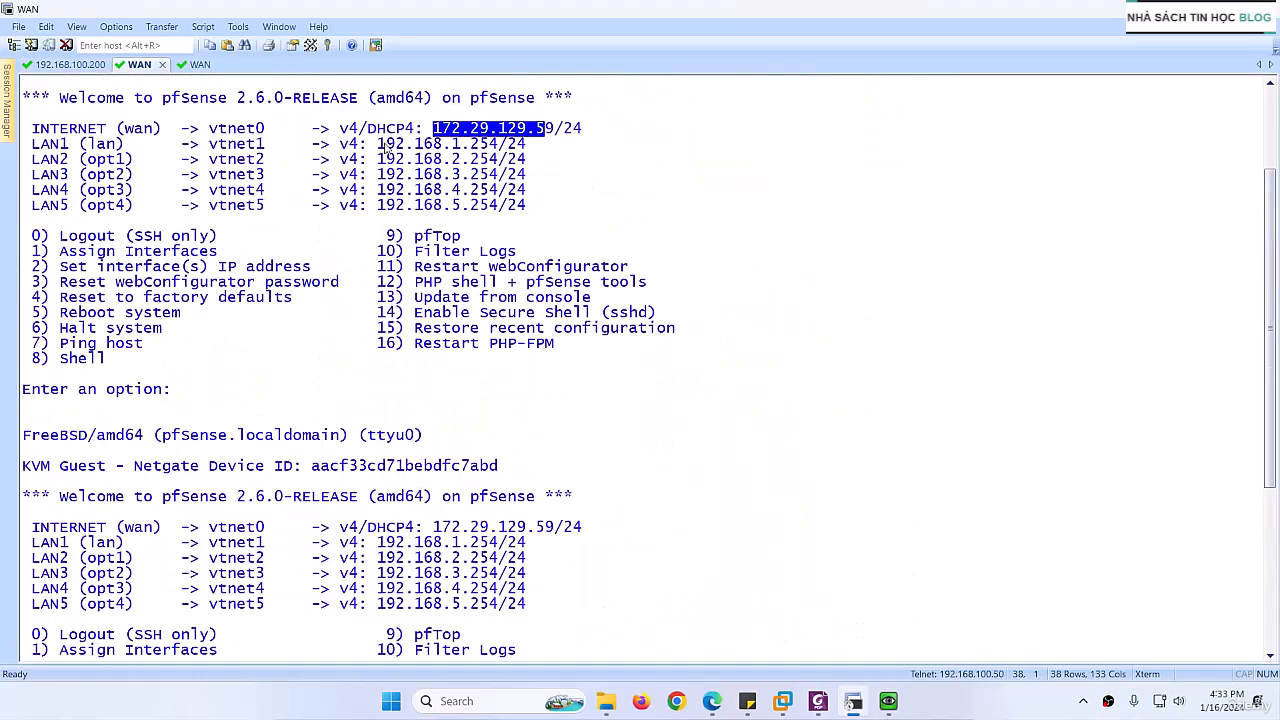
left_click_drag(386, 148, 513, 150)
Step: Return to PC2's pfSense page, view the firewall rules of the INTERNET interface and close PC2's console
left_click(848, 705)
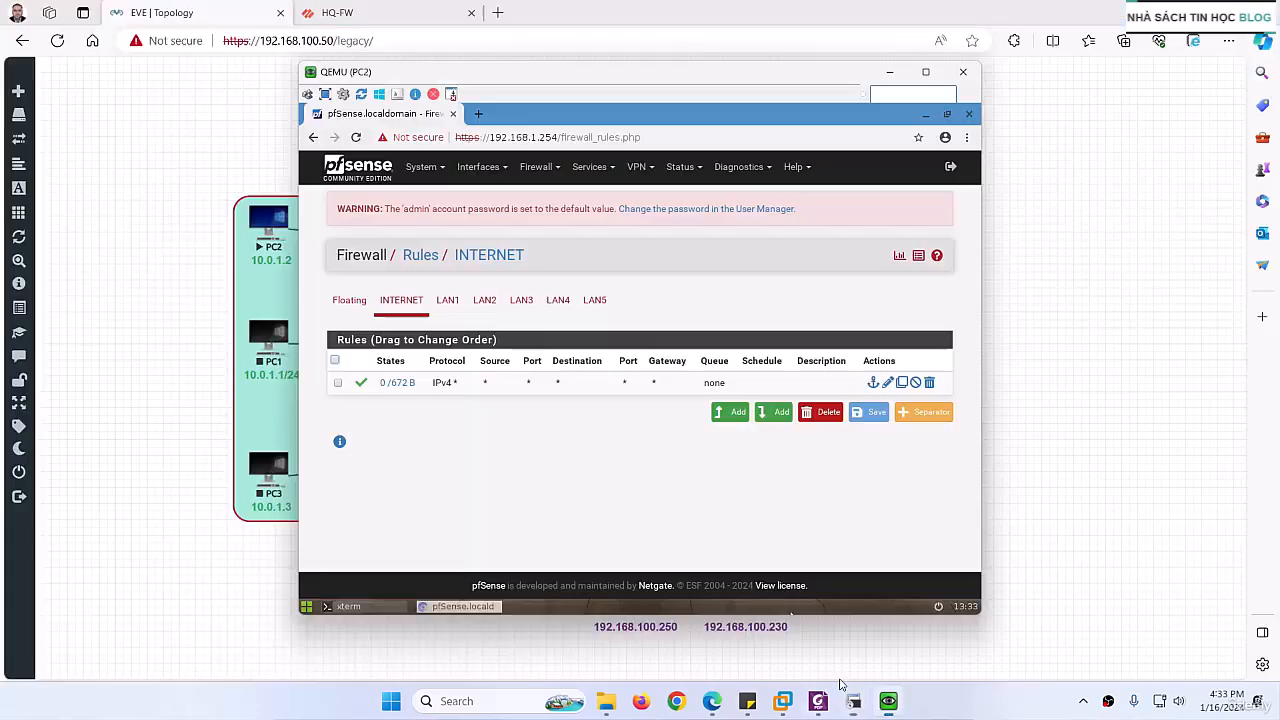
left_click(539, 170)
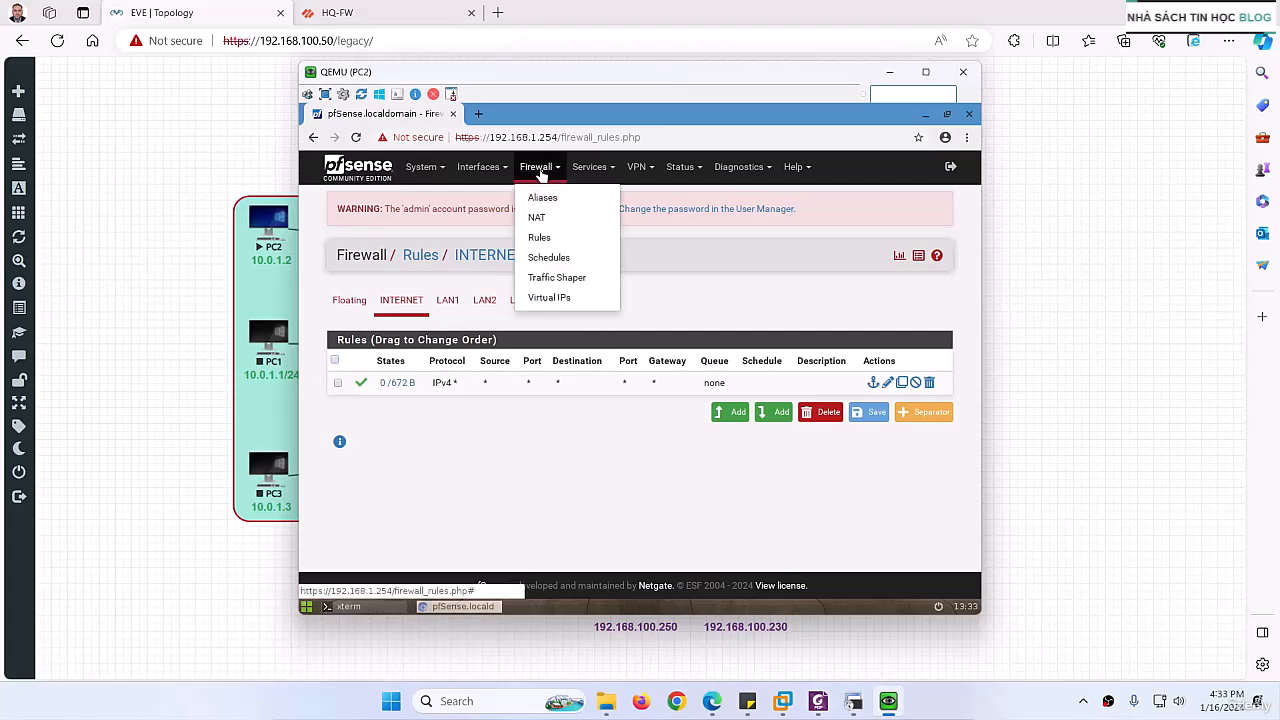
left_click(539, 238)
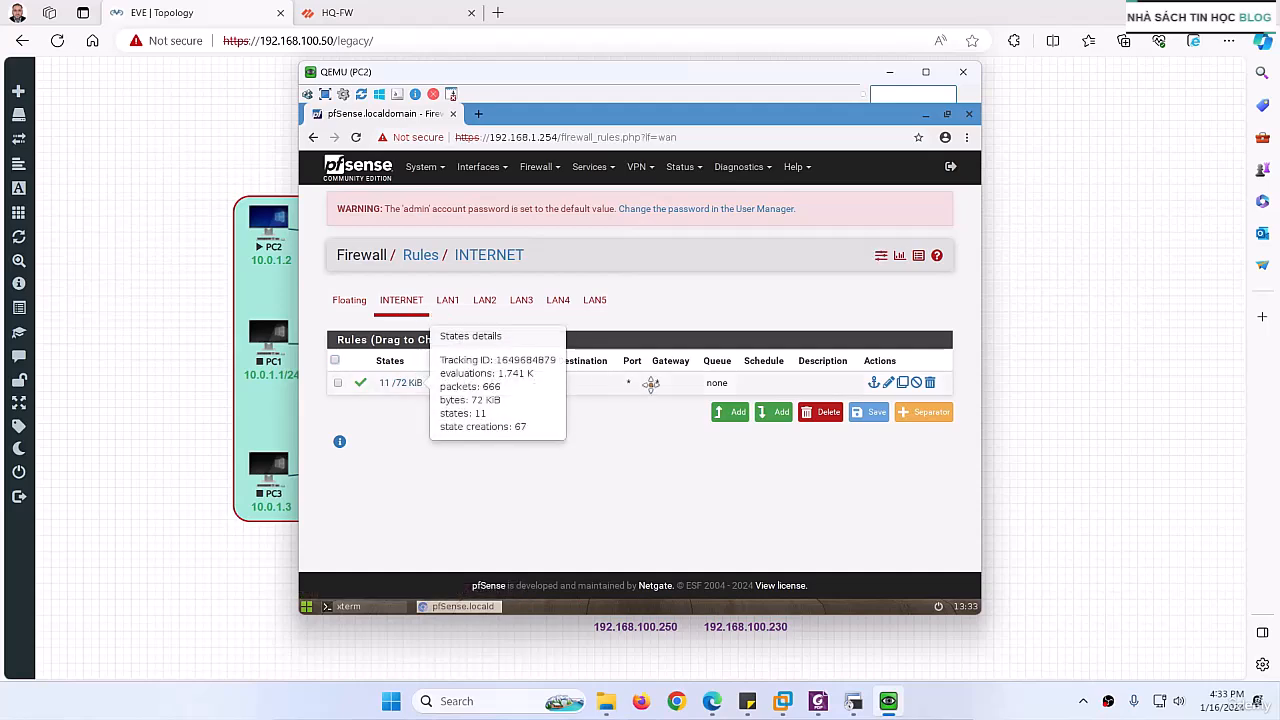
left_click(963, 71)
Step: Switch to Foxit PDF Editor and review the Destination NAT Policy lab guide from the commit section to EXT-PC's gateway and DNS settings
left_click(830, 703)
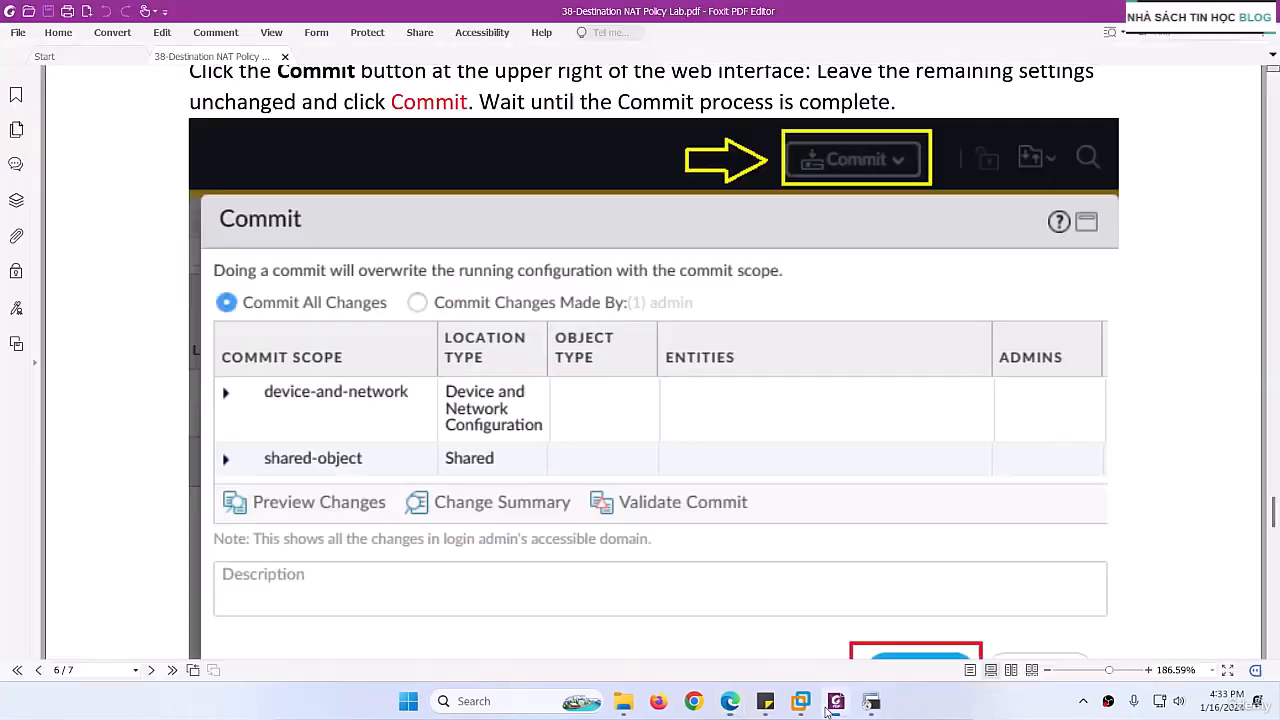
scroll(556, 510, "down", 5)
scroll(556, 510, "up", 3)
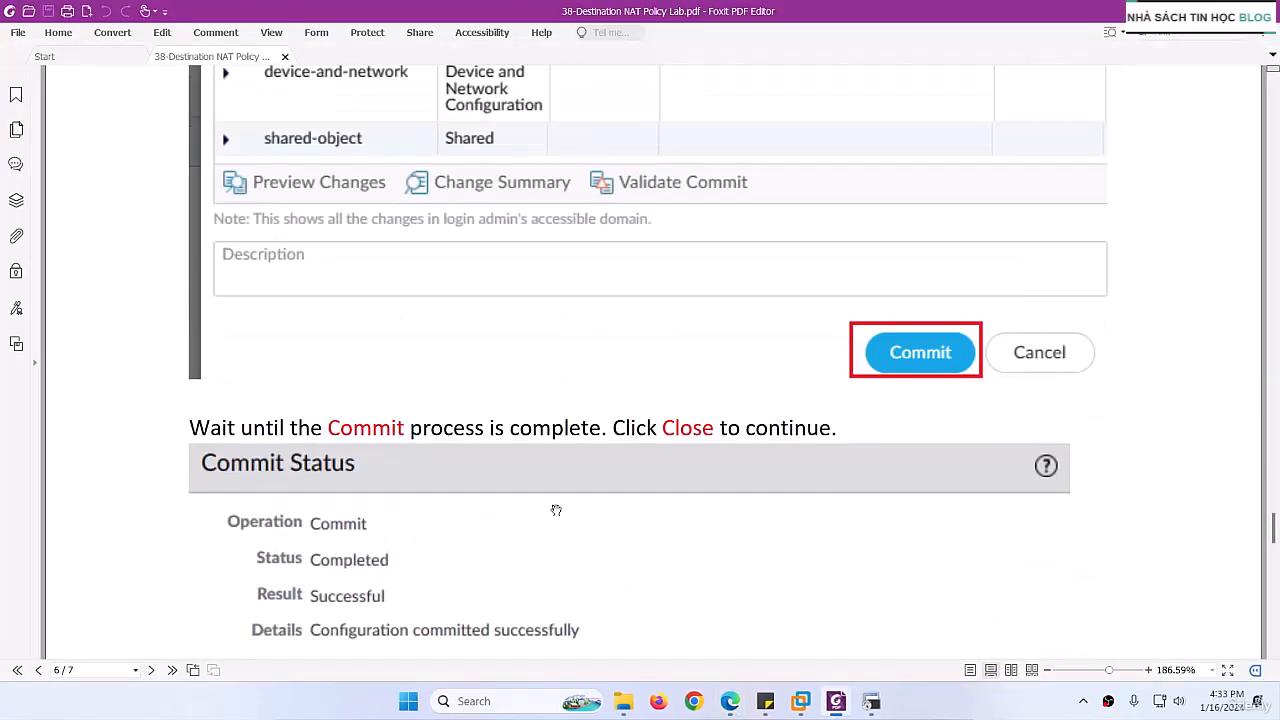
scroll(556, 510, "down", 6)
scroll(556, 510, "down", 10)
scroll(556, 510, "up", 6)
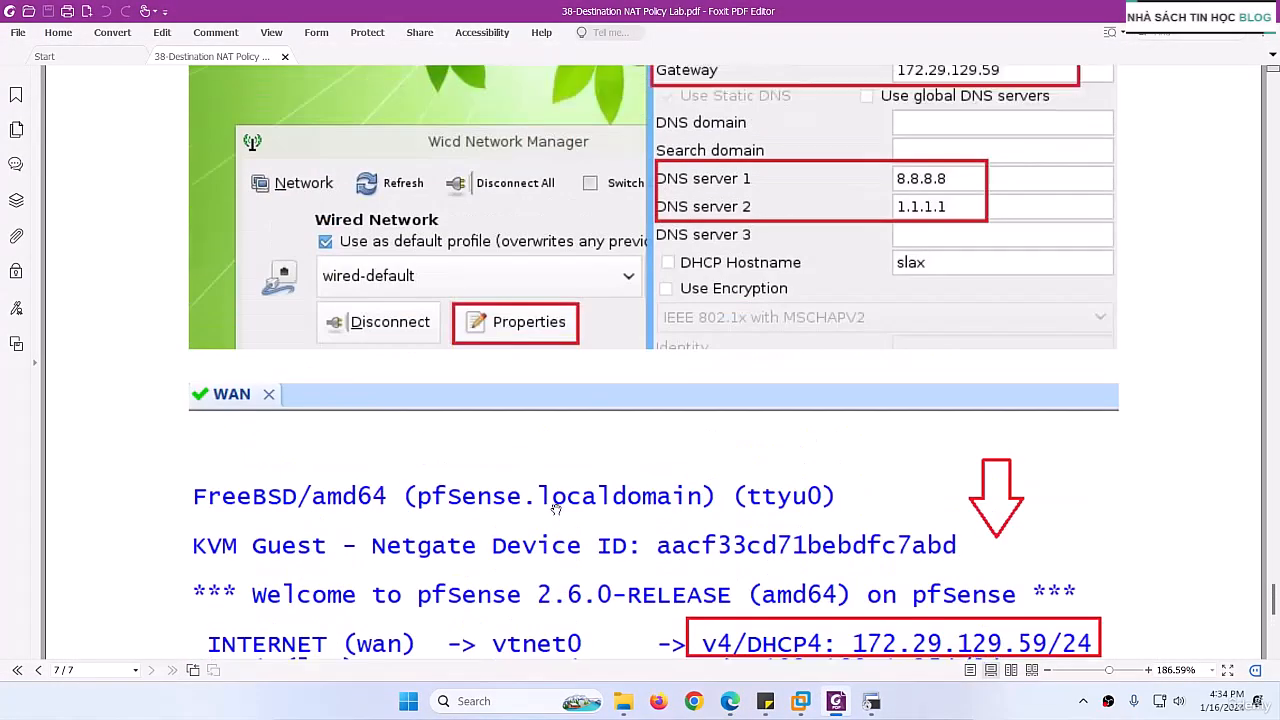